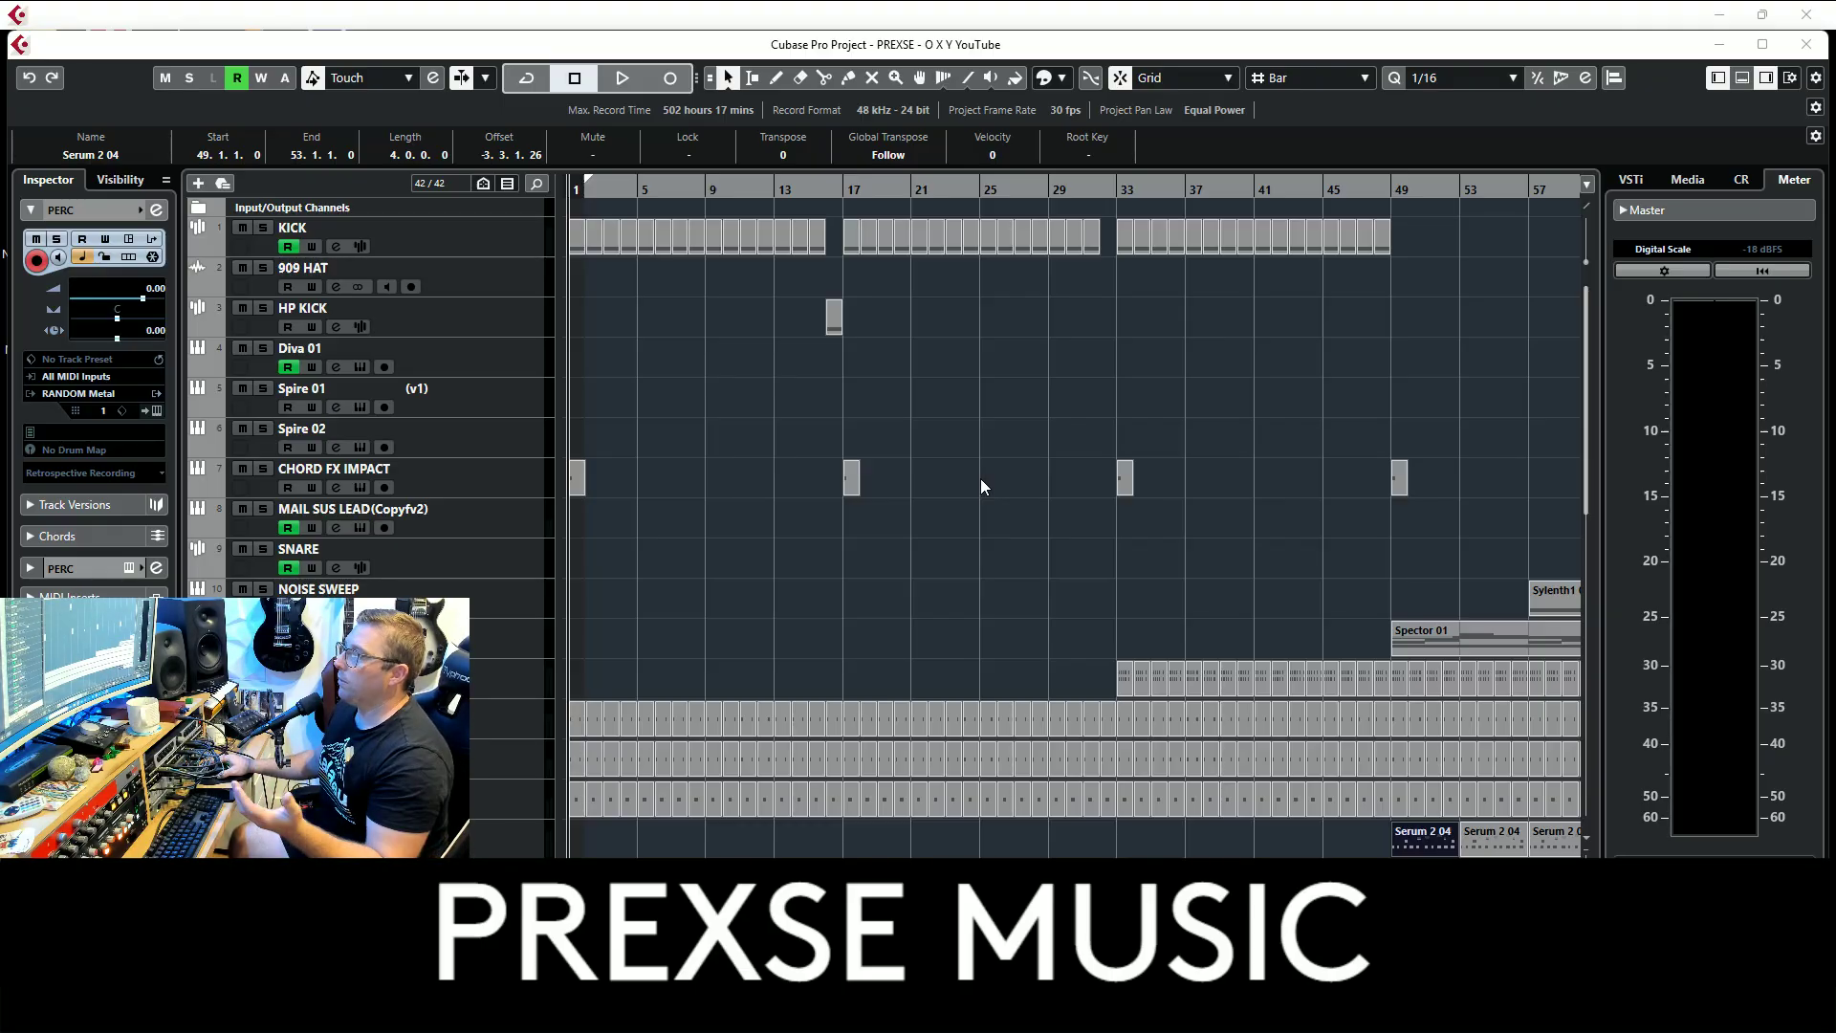
Step: Look through the whole arrangement, from the KICK track down to the sampler vocal tracks and back up
{"action": "scroll", "coordinate": [981, 478], "scroll_direction": "down", "scroll_amount": 5}
{"action": "scroll", "coordinate": [981, 481], "scroll_direction": "down", "scroll_amount": 10}
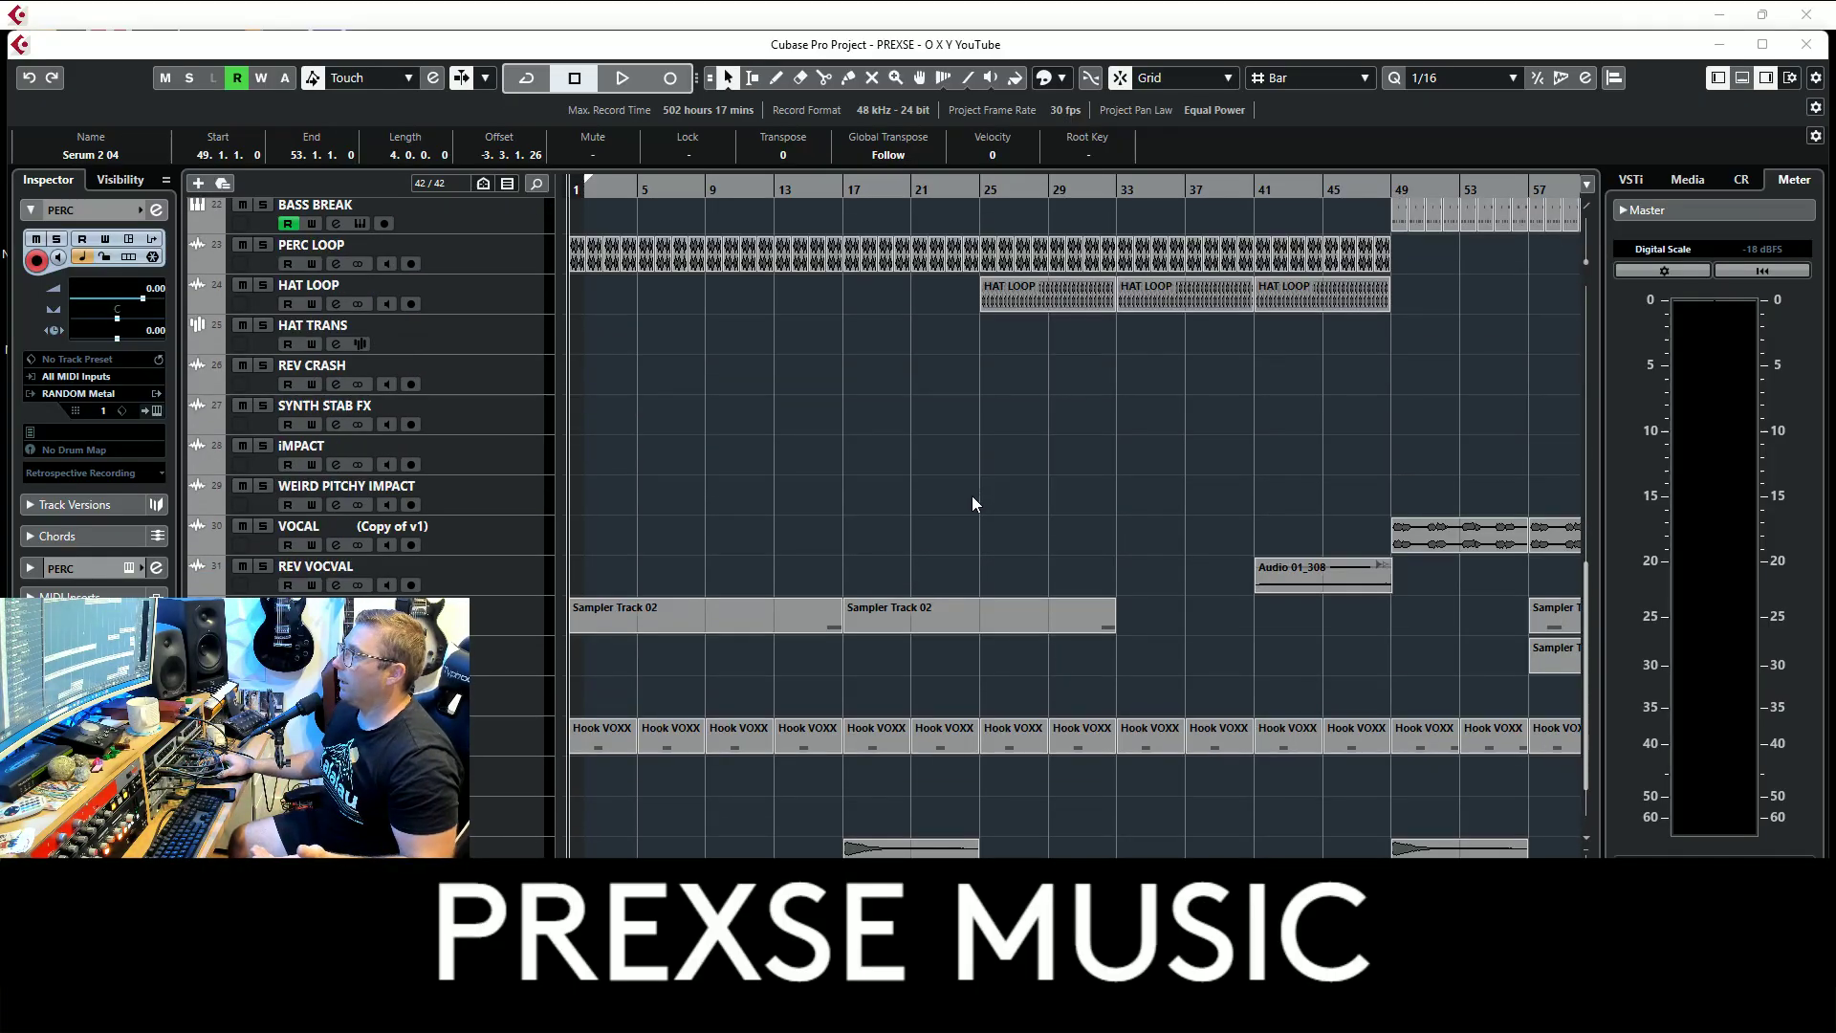
{"action": "scroll", "coordinate": [972, 496], "scroll_direction": "up", "scroll_amount": 5}
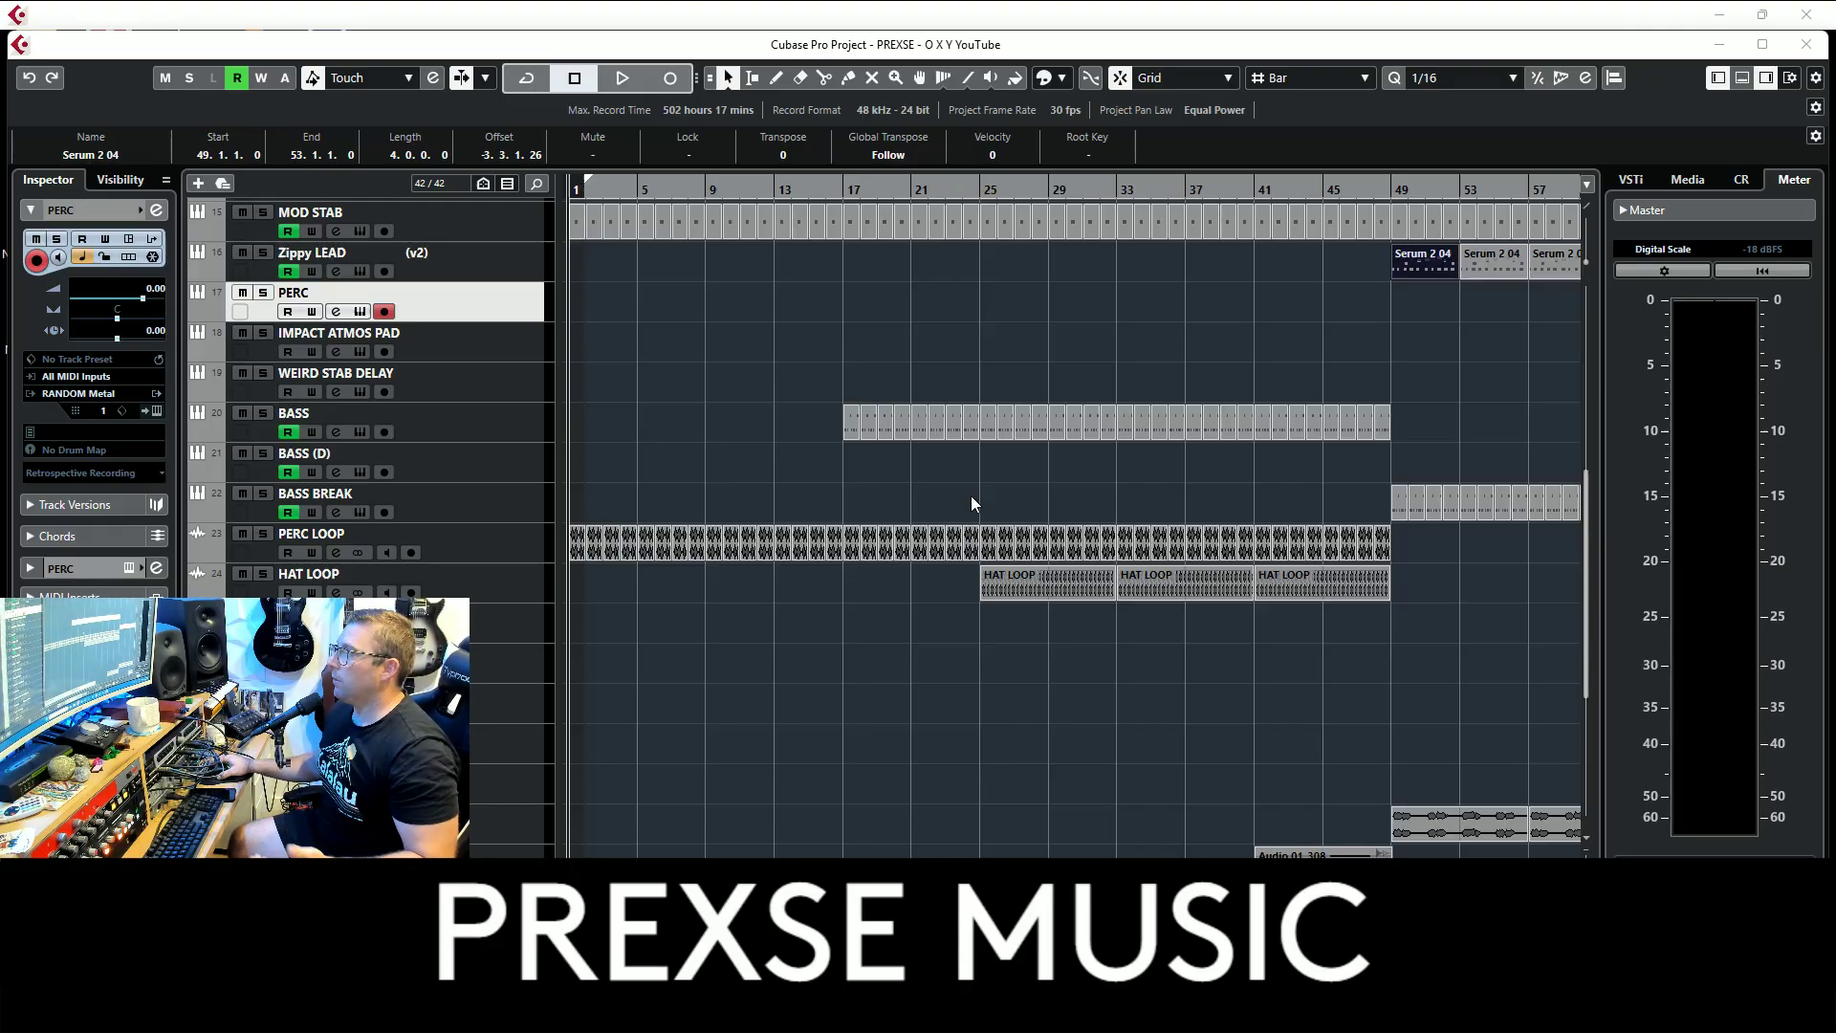
{"action": "scroll", "coordinate": [967, 497], "scroll_direction": "down", "scroll_amount": 6}
{"action": "scroll", "coordinate": [966, 519], "scroll_direction": "up", "scroll_amount": 8}
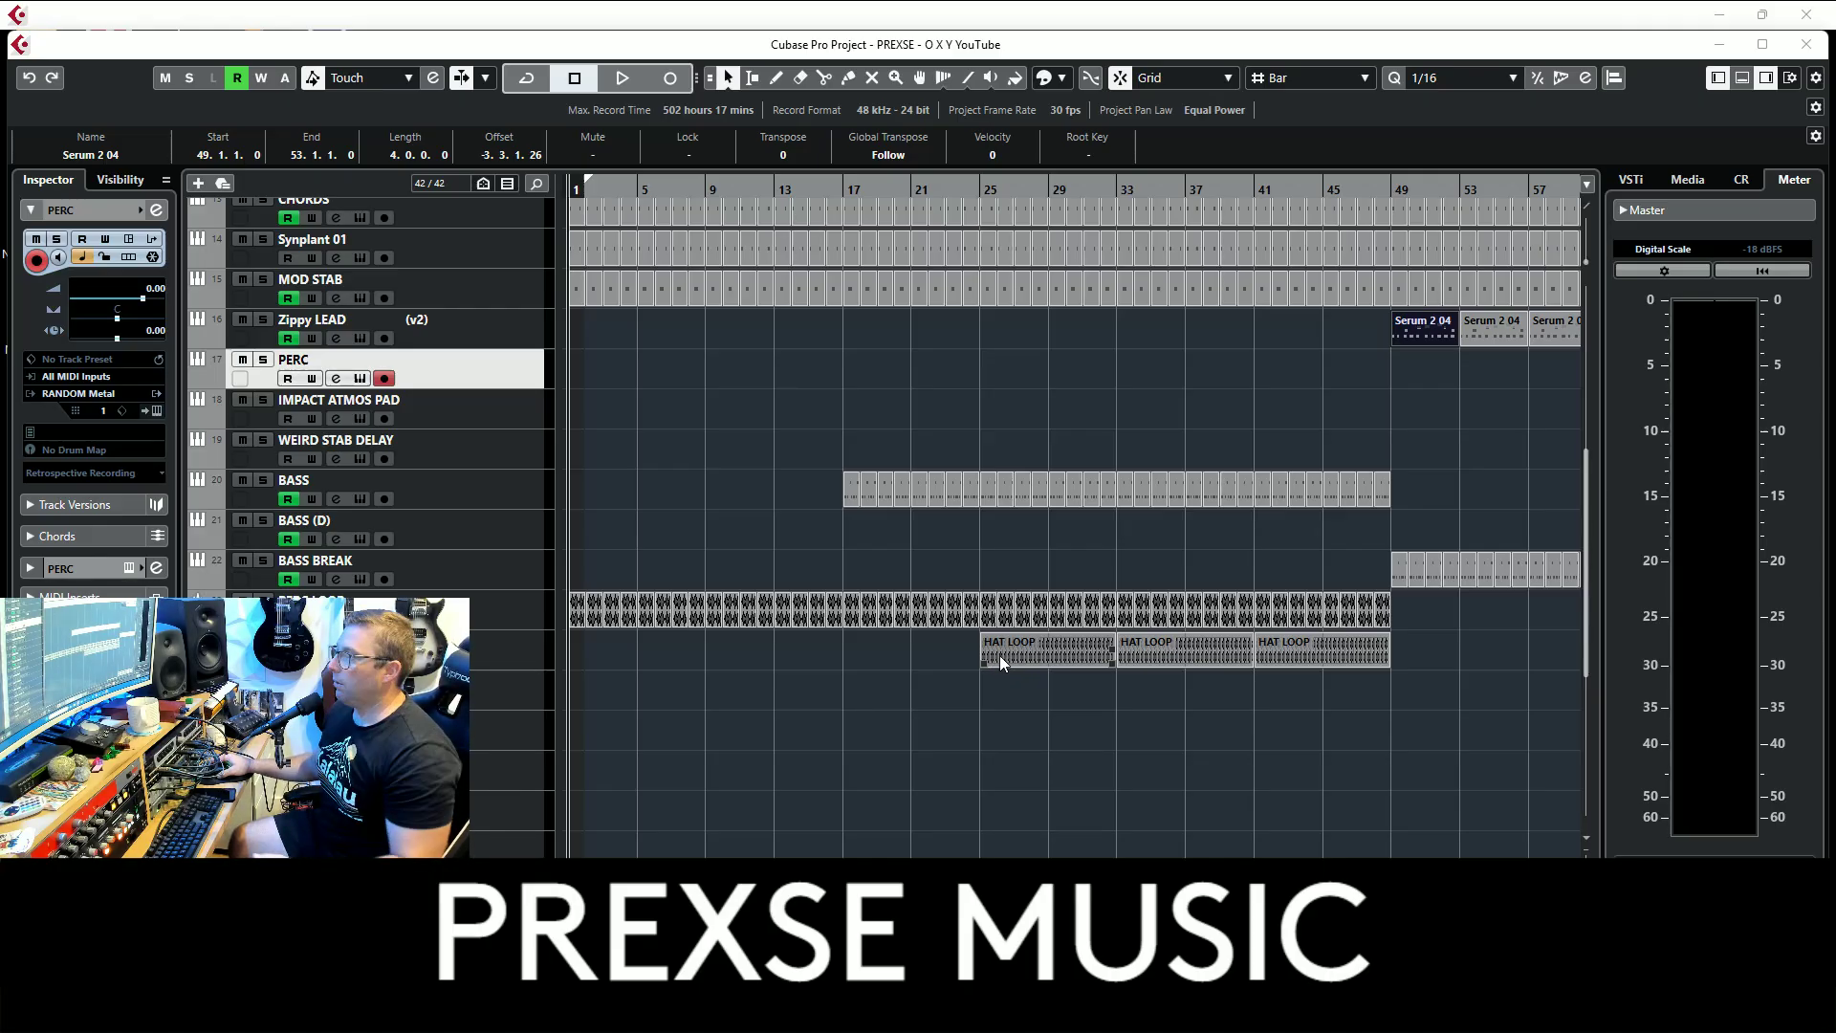
{"action": "scroll", "coordinate": [898, 693], "scroll_direction": "up", "scroll_amount": 6}
{"action": "scroll", "coordinate": [890, 694], "scroll_direction": "up", "scroll_amount": 5}
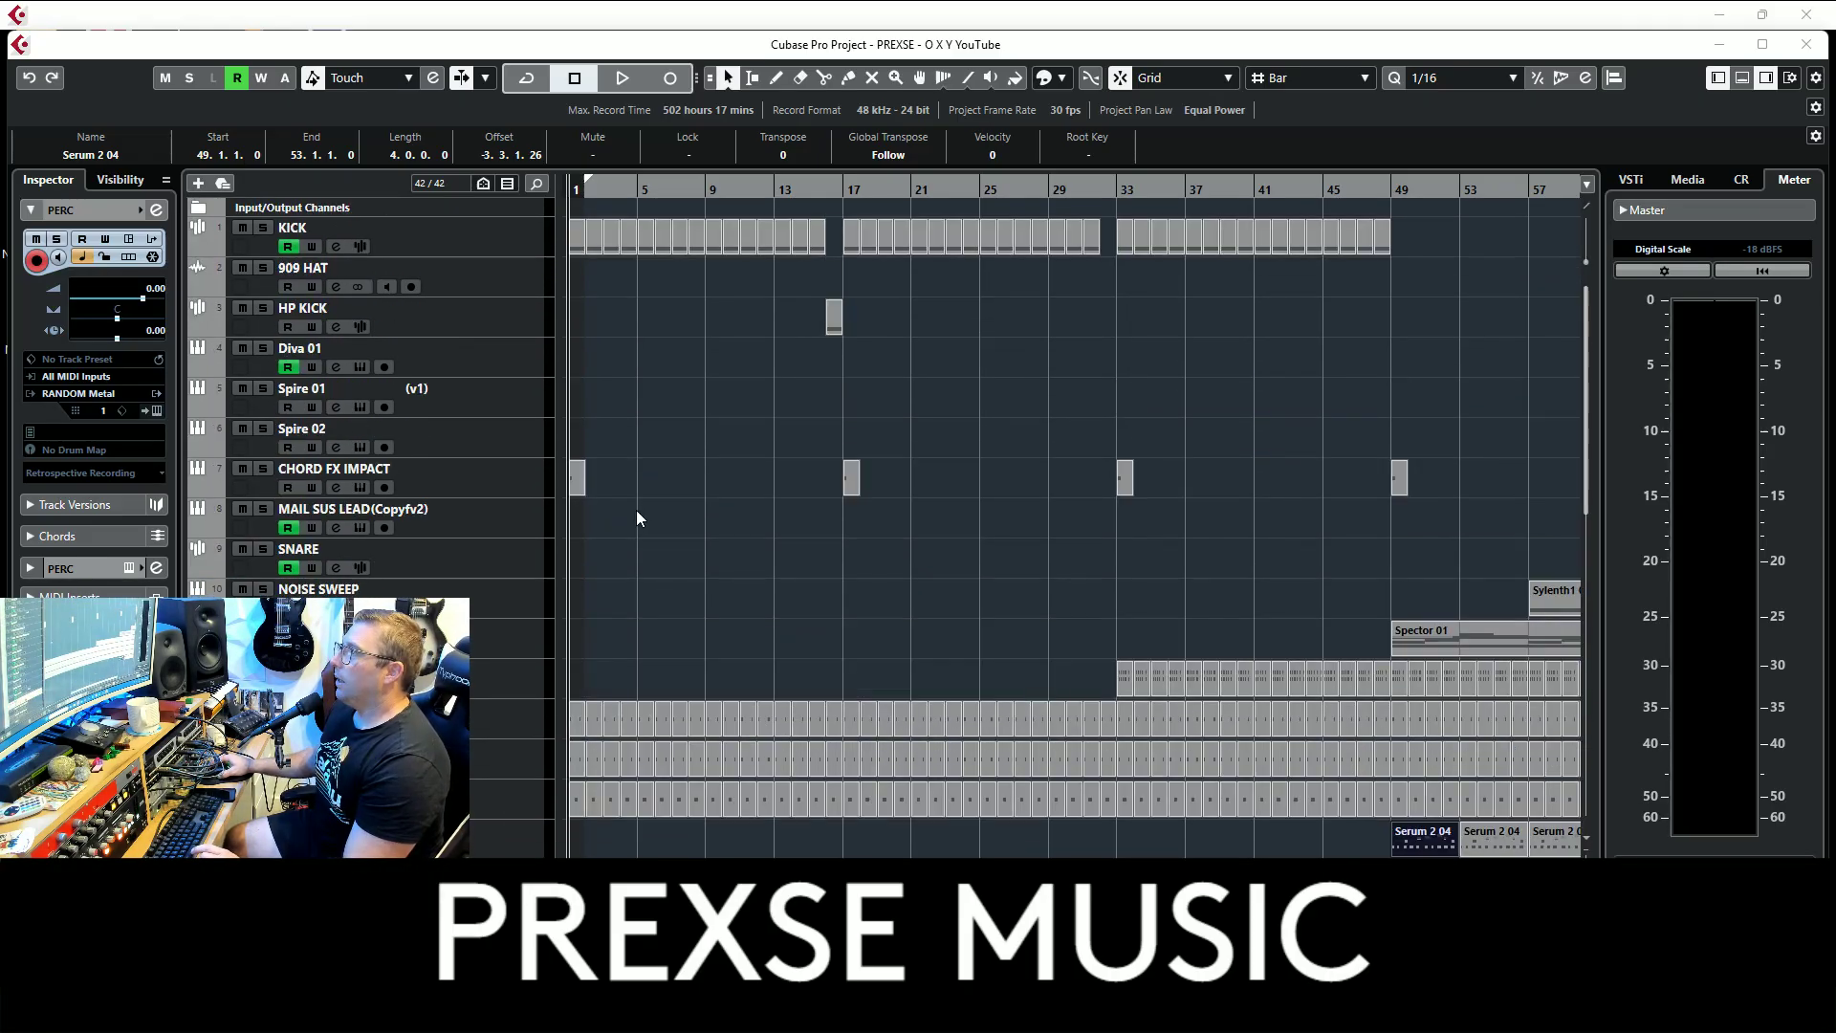
Step: Show the KICK track's sample and its settings in the sampler editor, and hide the editor again
{"action": "left_click", "coordinate": [462, 239]}
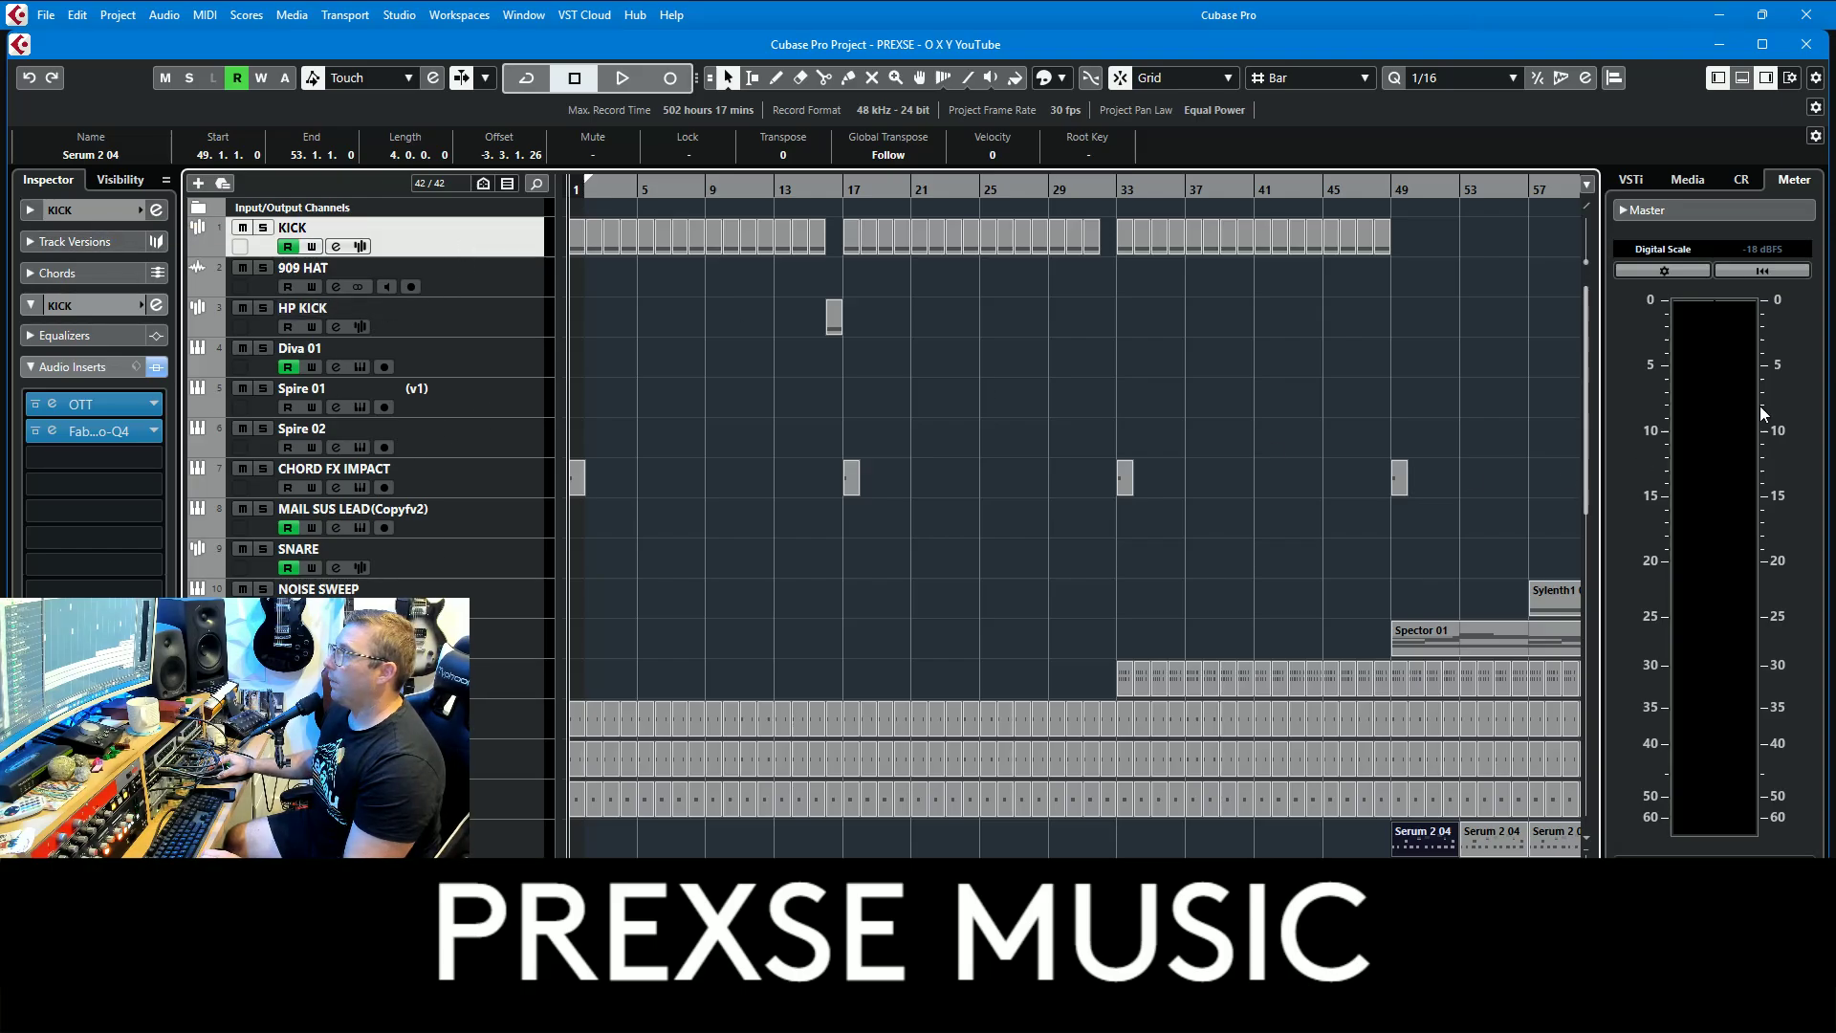
{"action": "left_click", "coordinate": [1732, 79]}
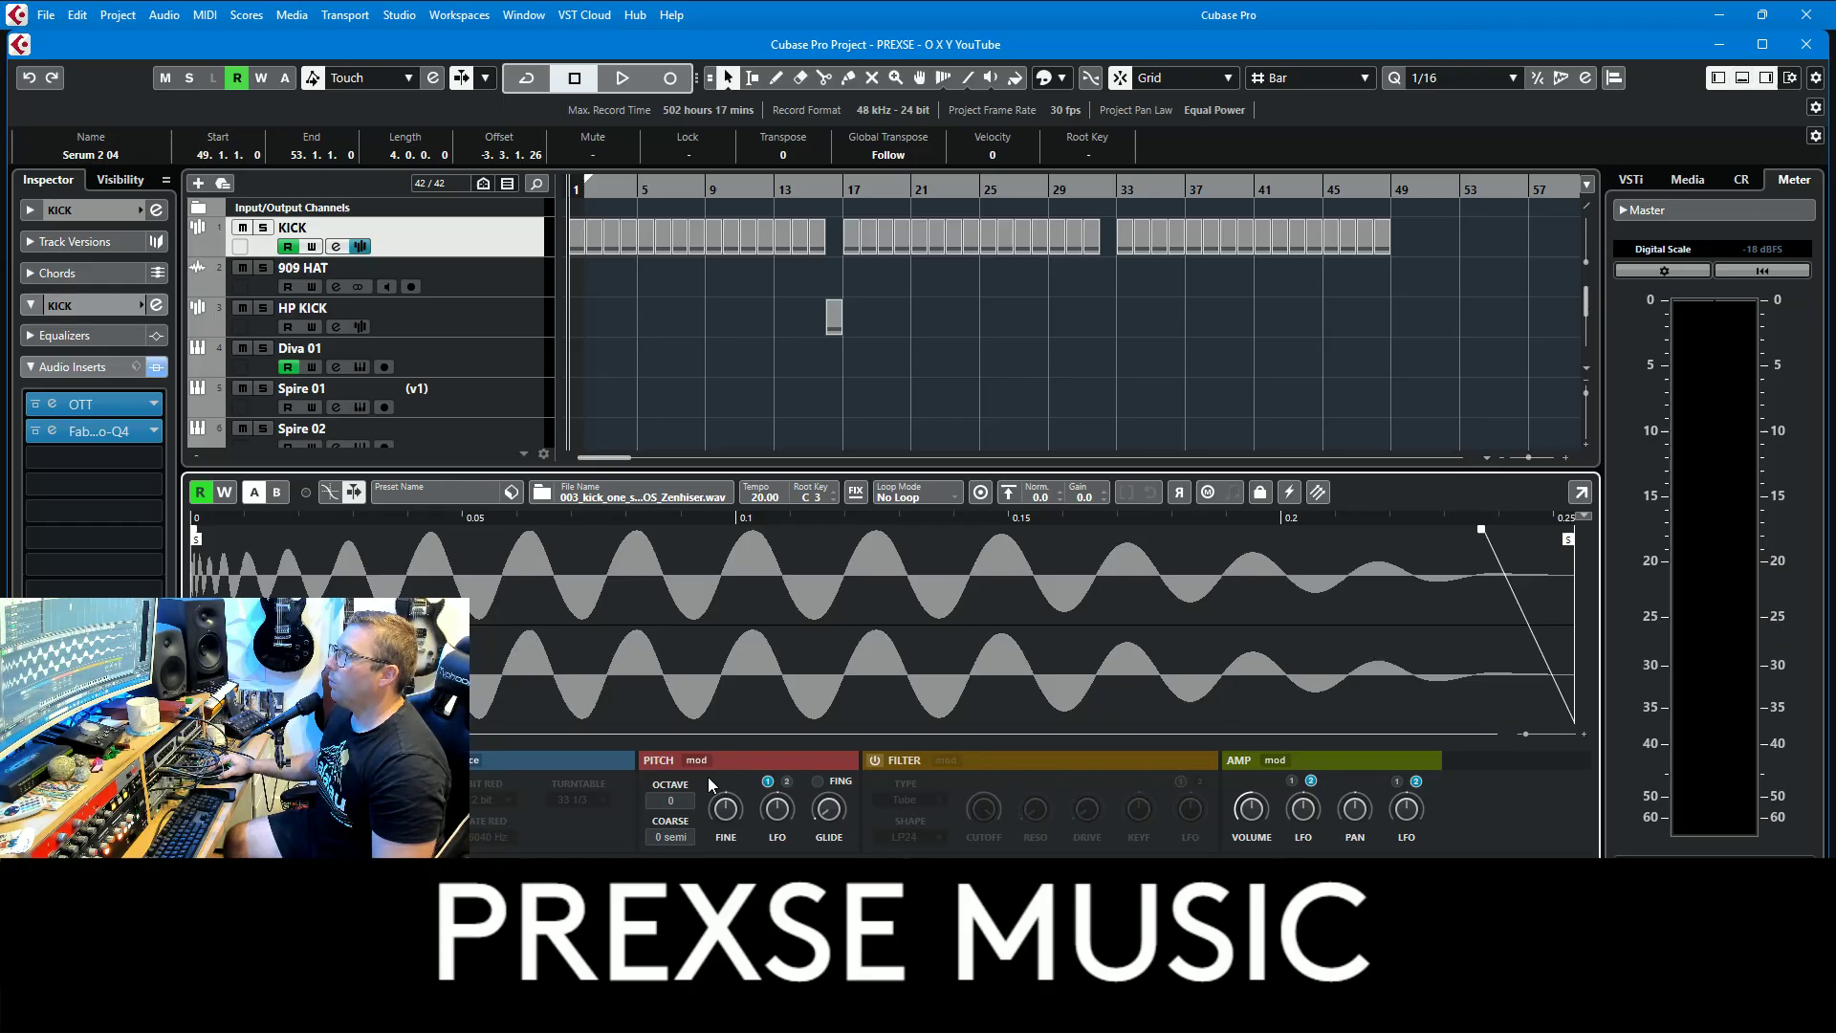
{"action": "left_click", "coordinate": [1742, 81]}
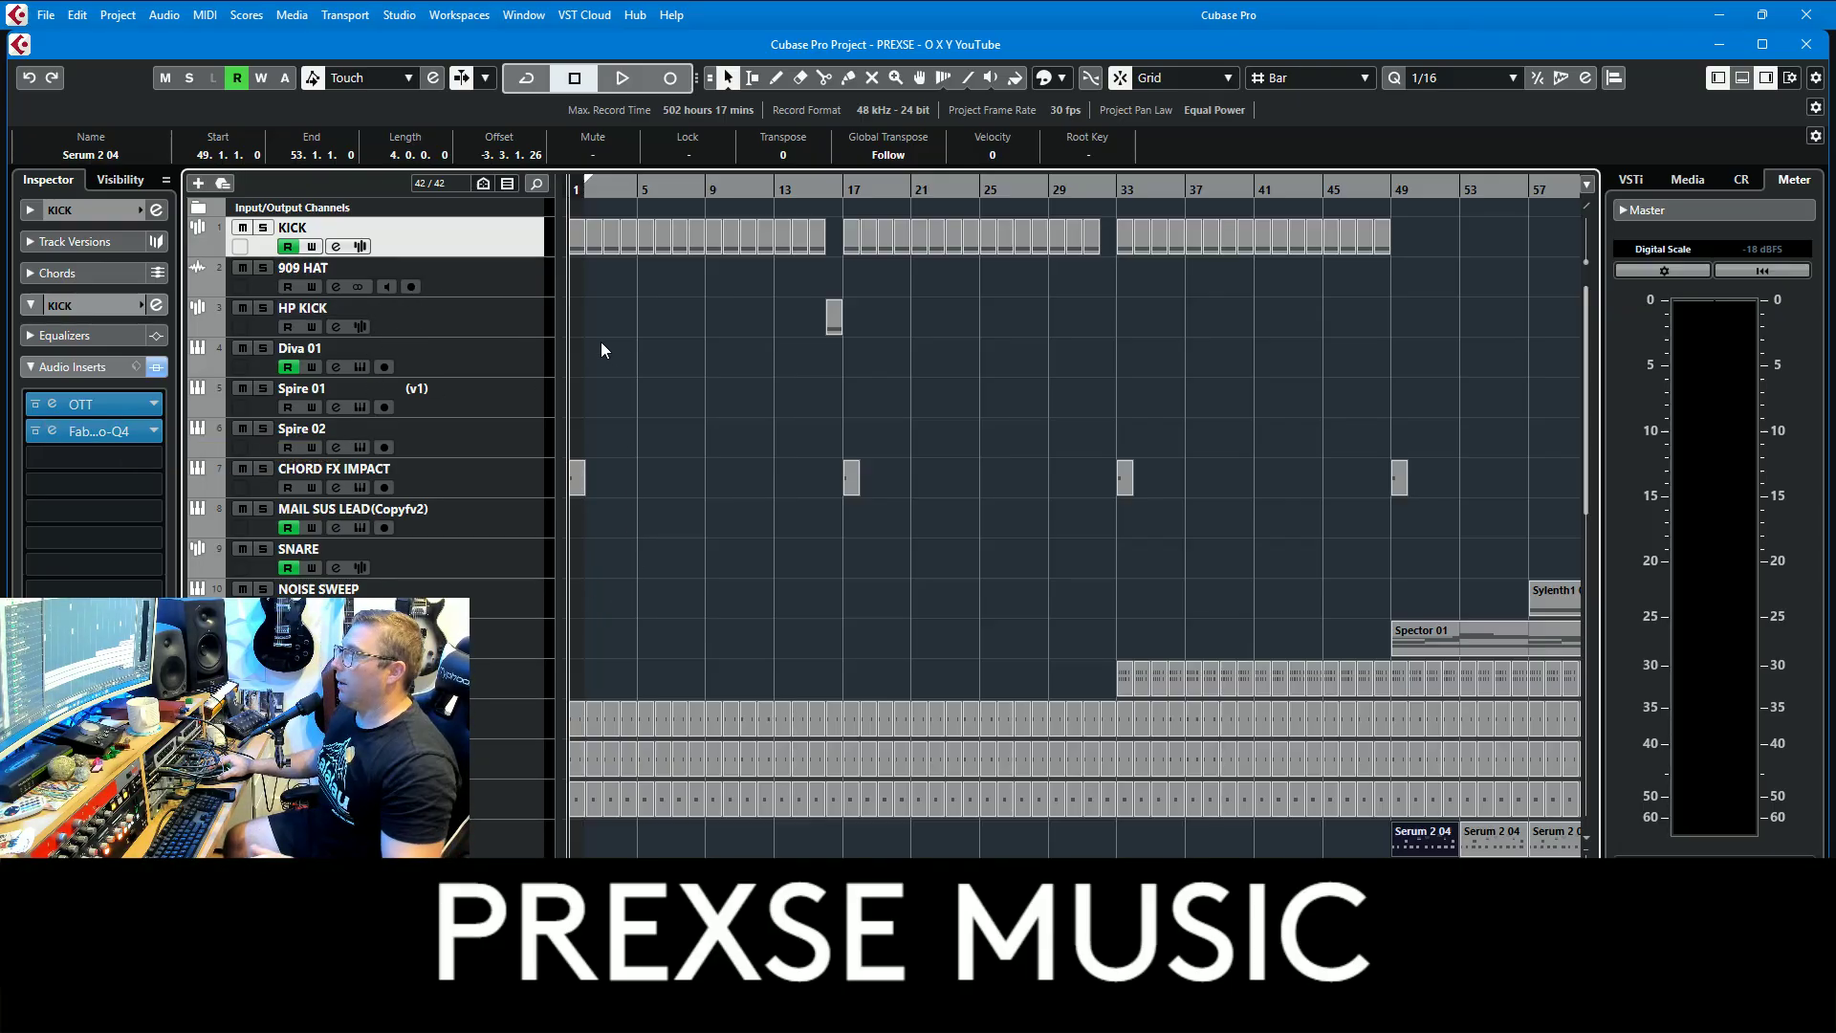
Step: Select the CHORDS, Synplant 01, MOD STAB and PERC LOOP tracks one after another to inspect them
{"action": "scroll", "coordinate": [526, 552], "scroll_direction": "down", "scroll_amount": 3}
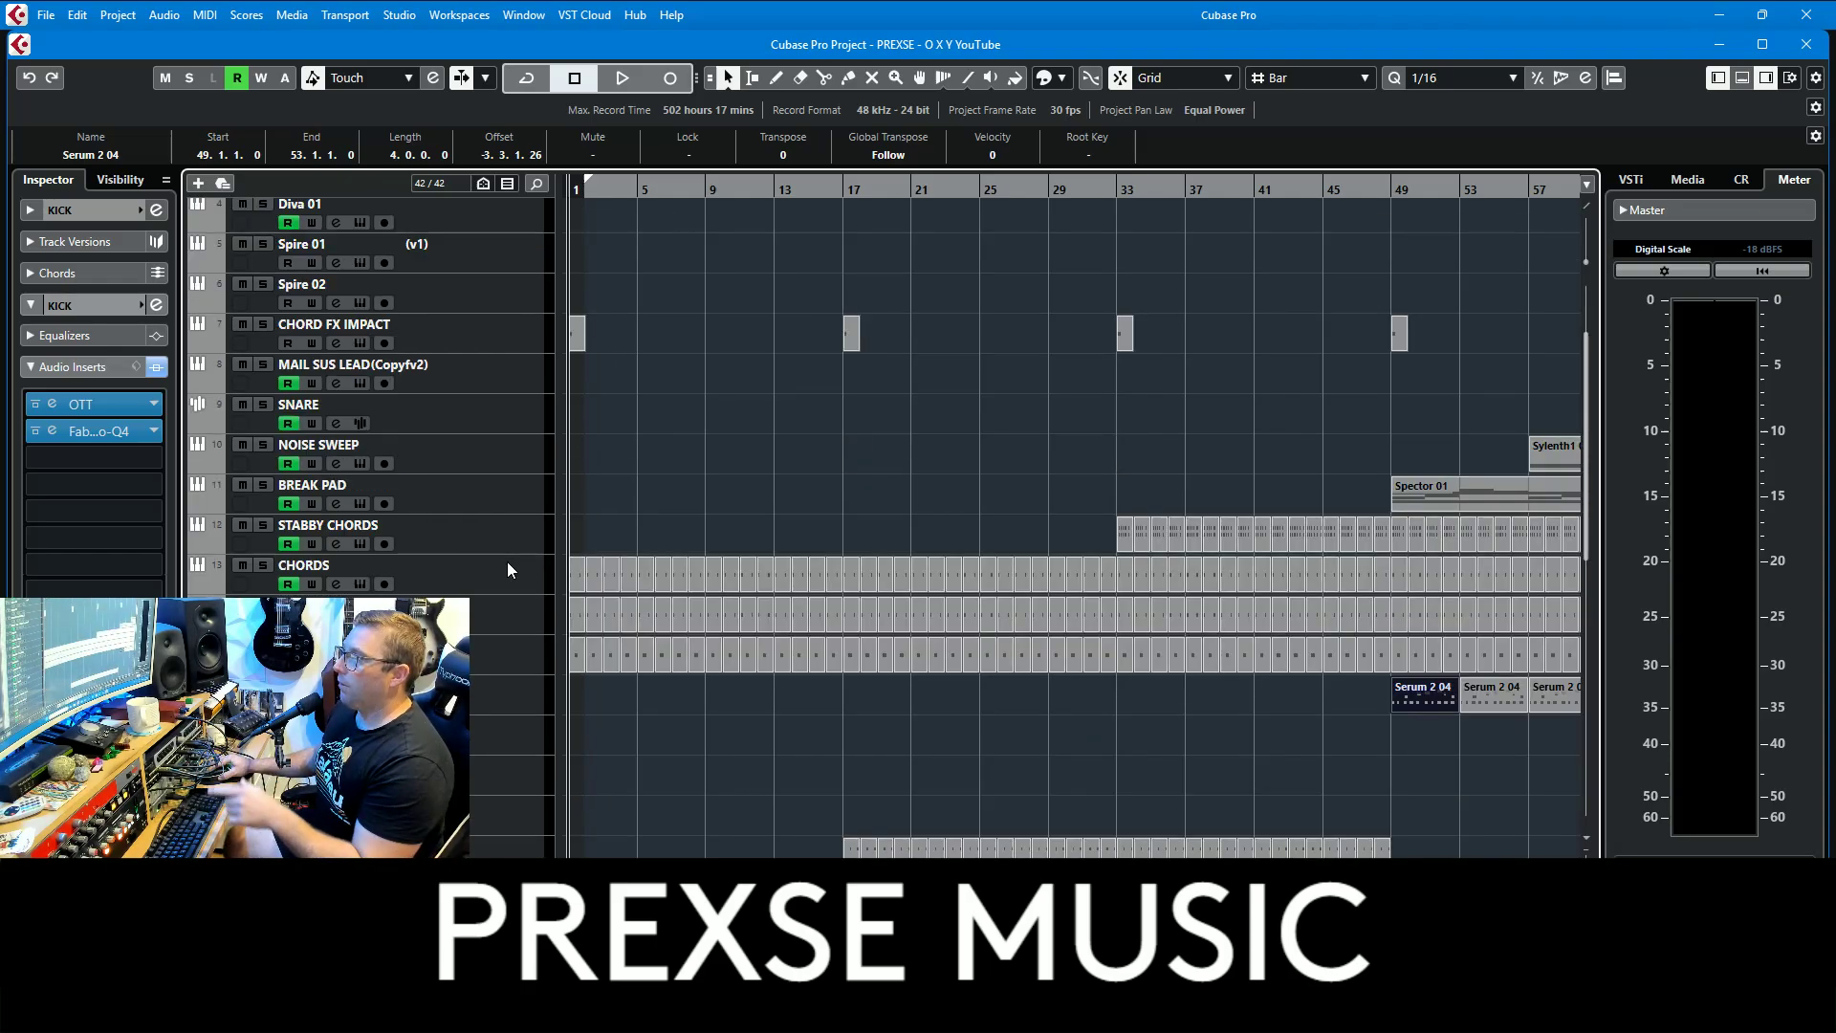
{"action": "left_click", "coordinate": [510, 573]}
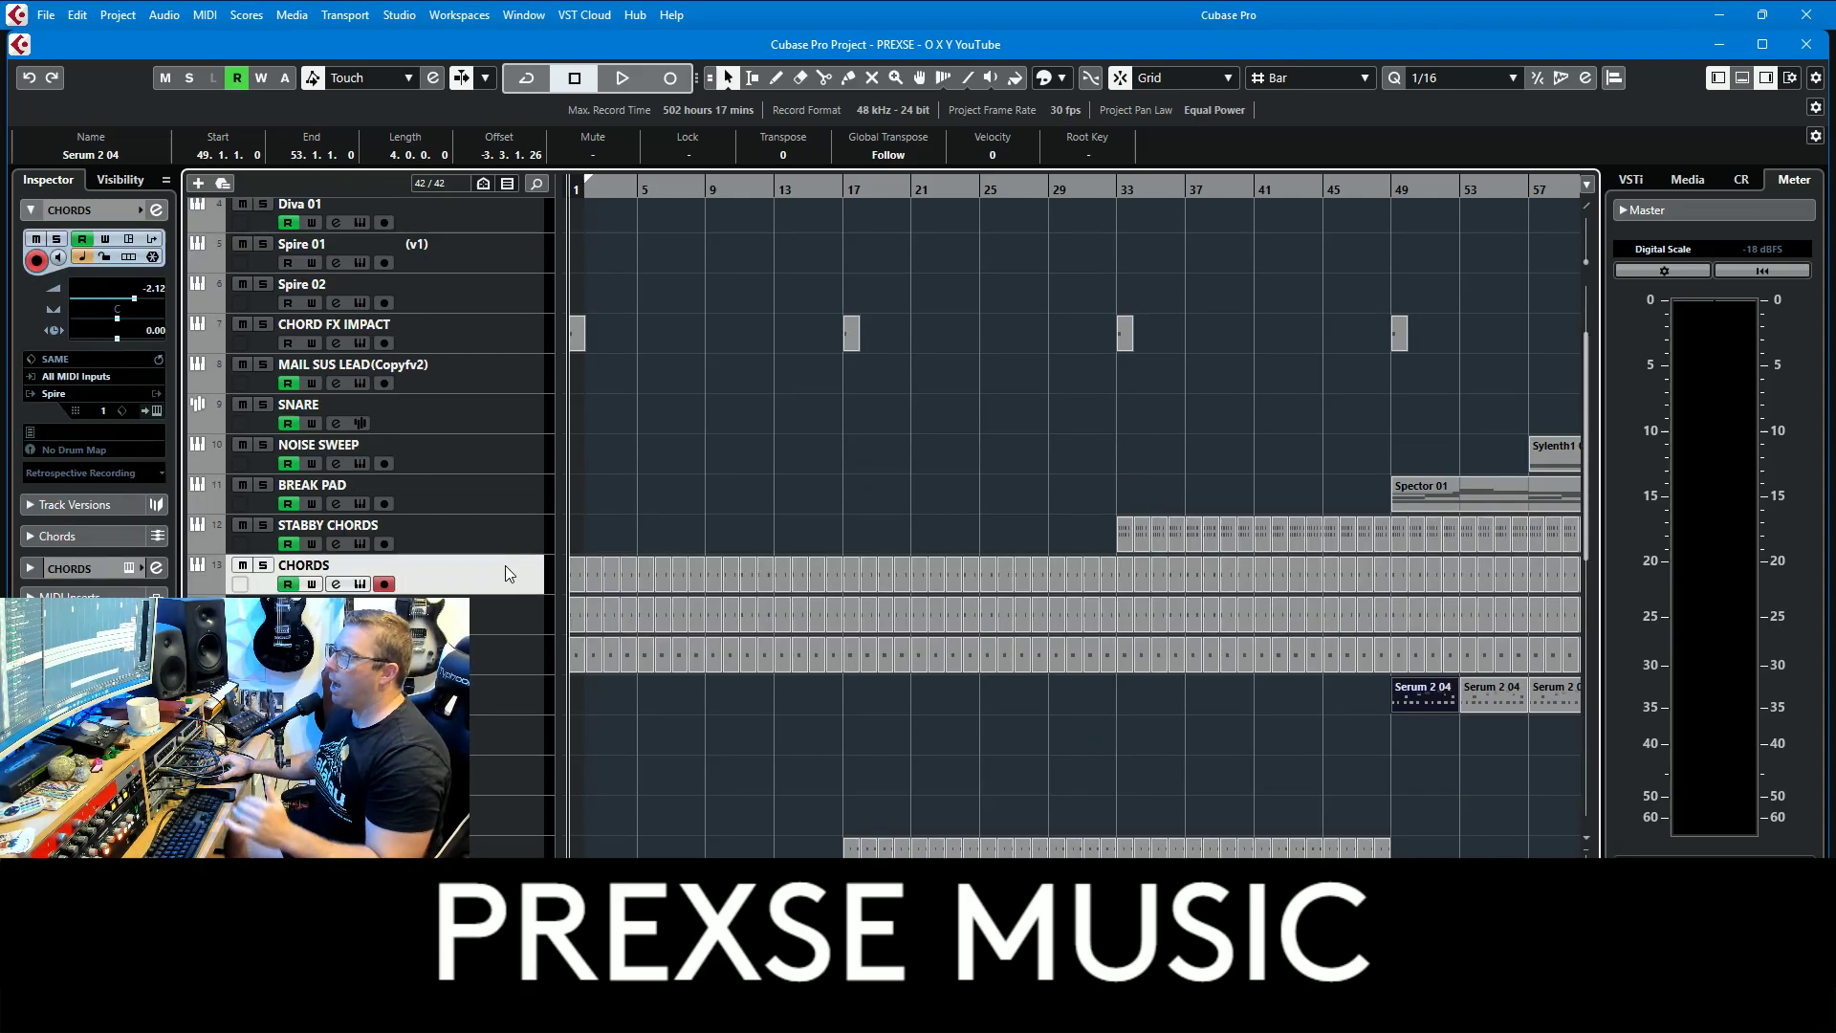
{"action": "left_click", "coordinate": [505, 623]}
{"action": "left_click", "coordinate": [491, 656]}
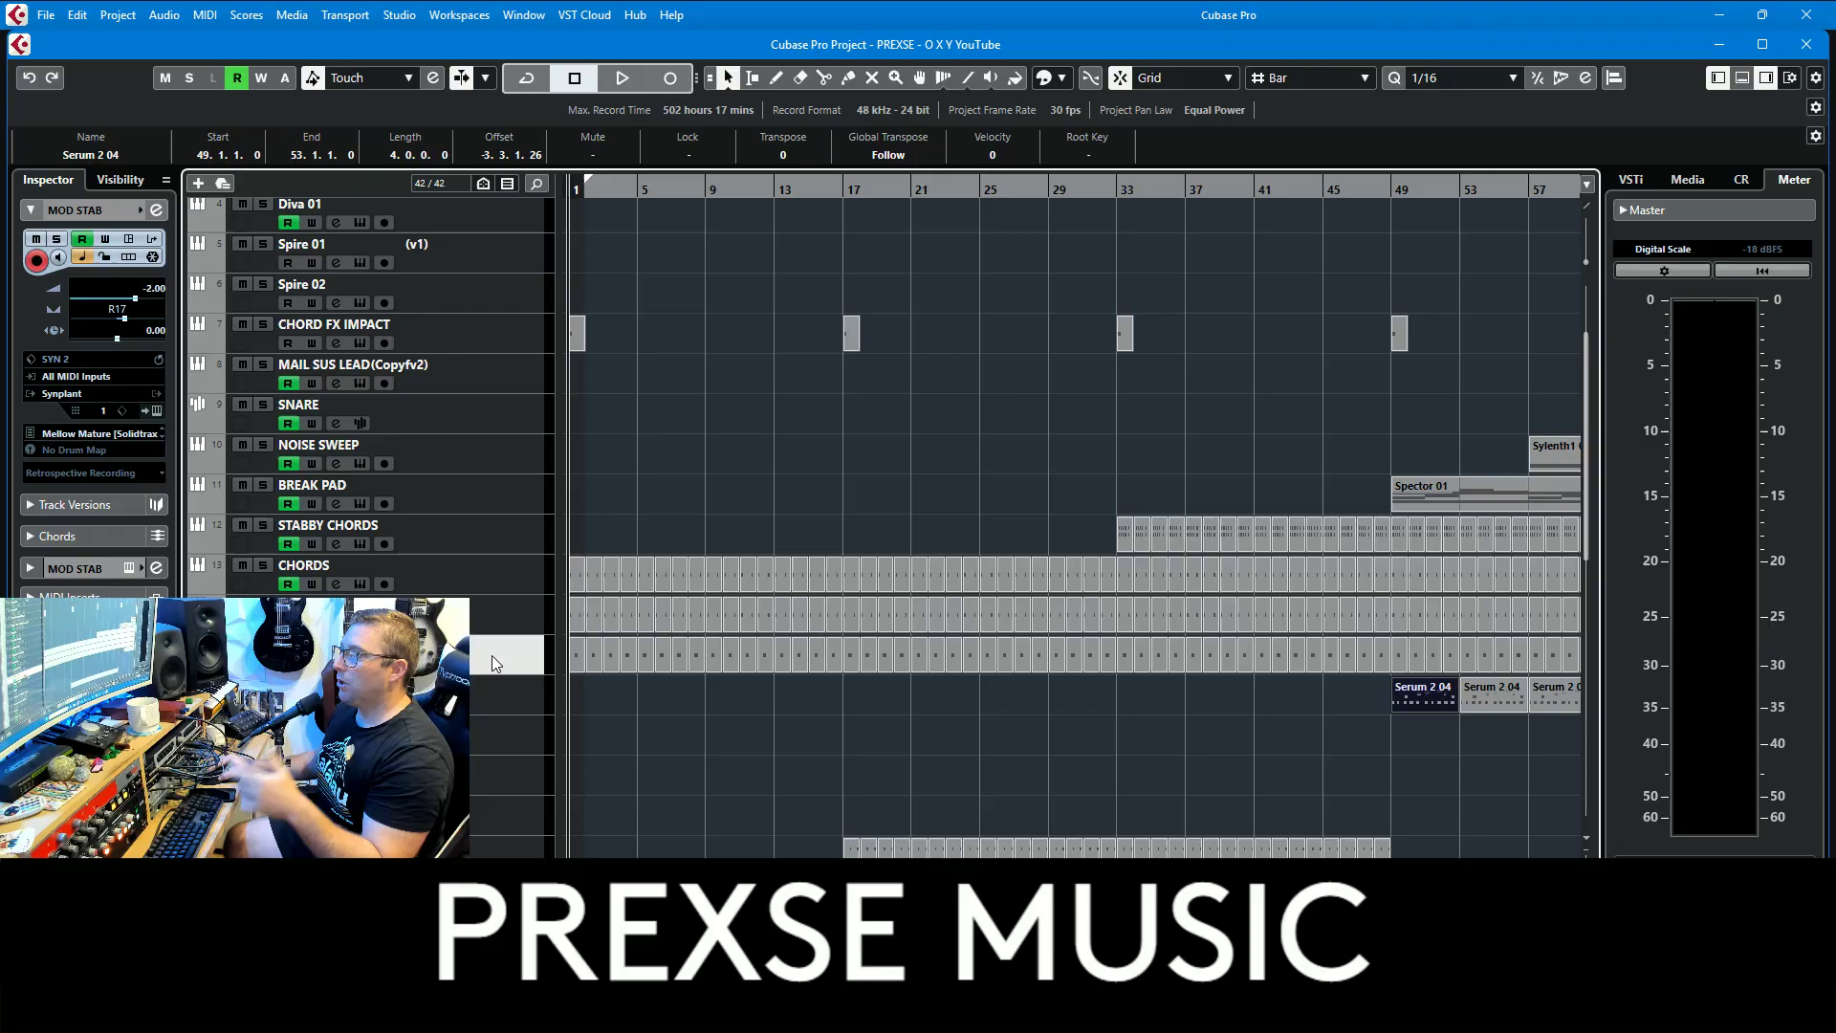
{"action": "scroll", "coordinate": [491, 658], "scroll_direction": "down", "scroll_amount": 3}
{"action": "scroll", "coordinate": [493, 669], "scroll_direction": "down", "scroll_amount": 6}
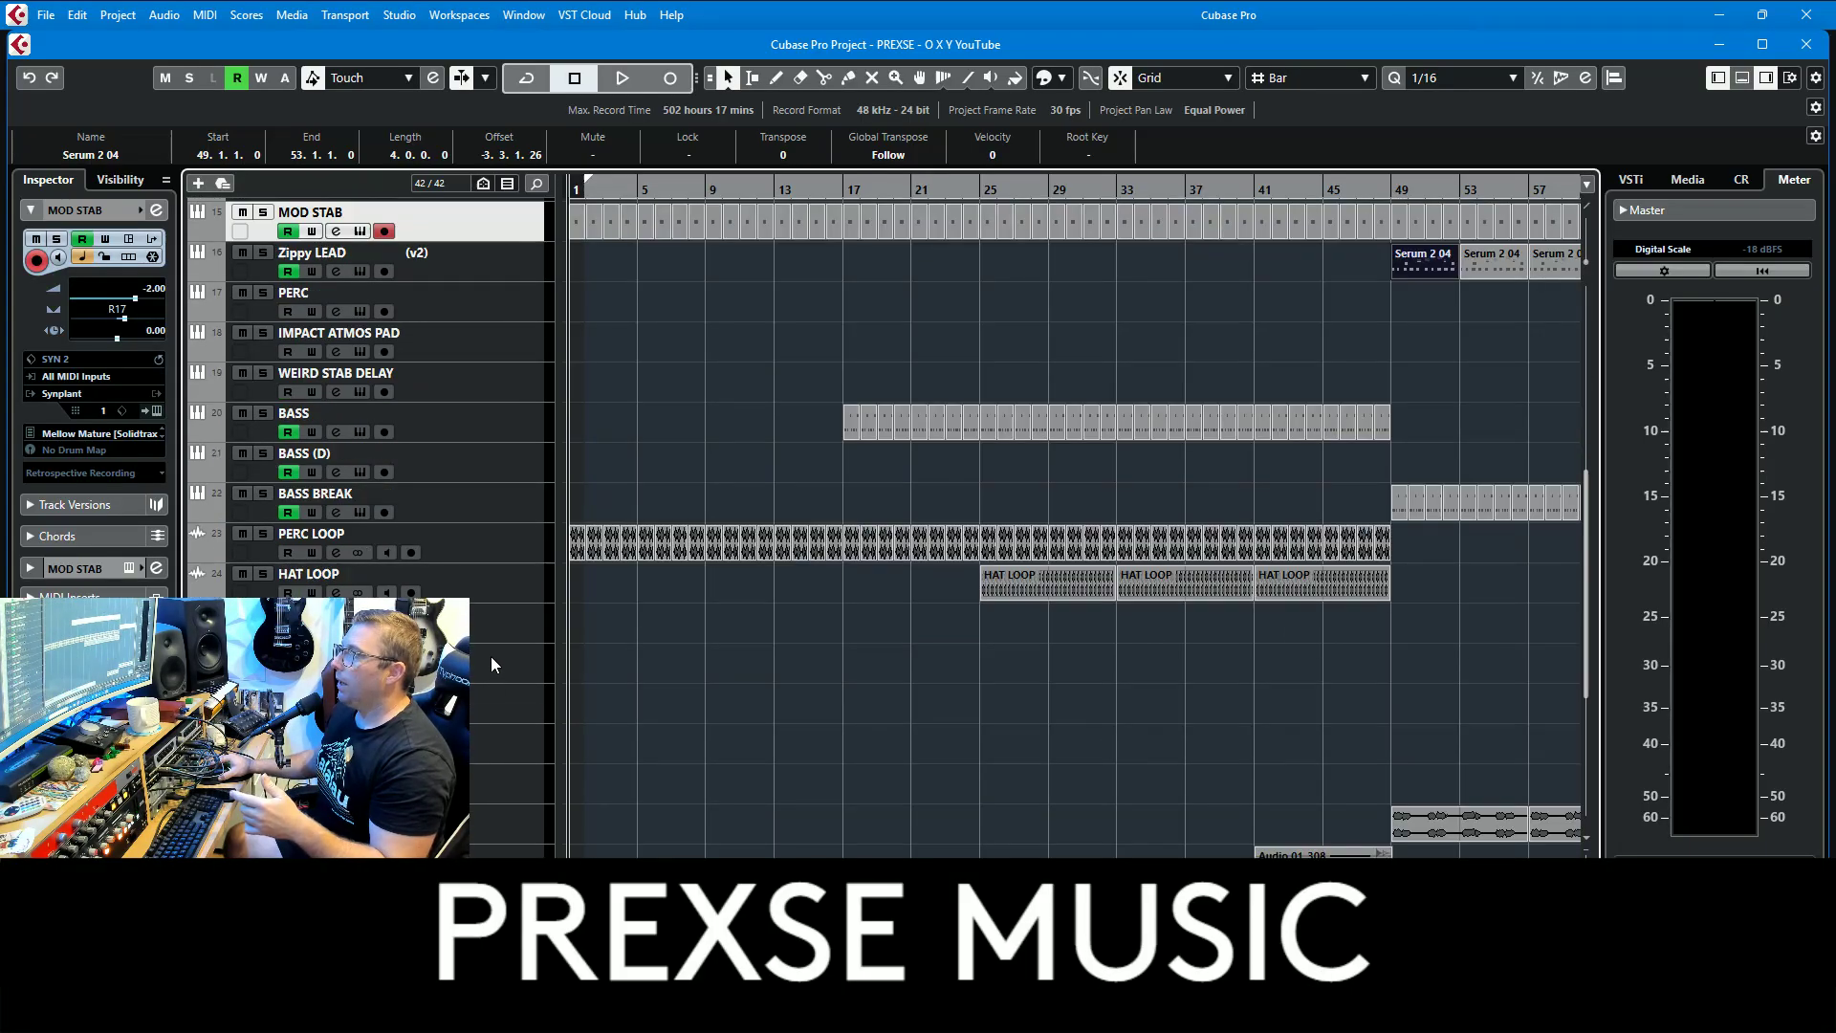
{"action": "left_click", "coordinate": [485, 547]}
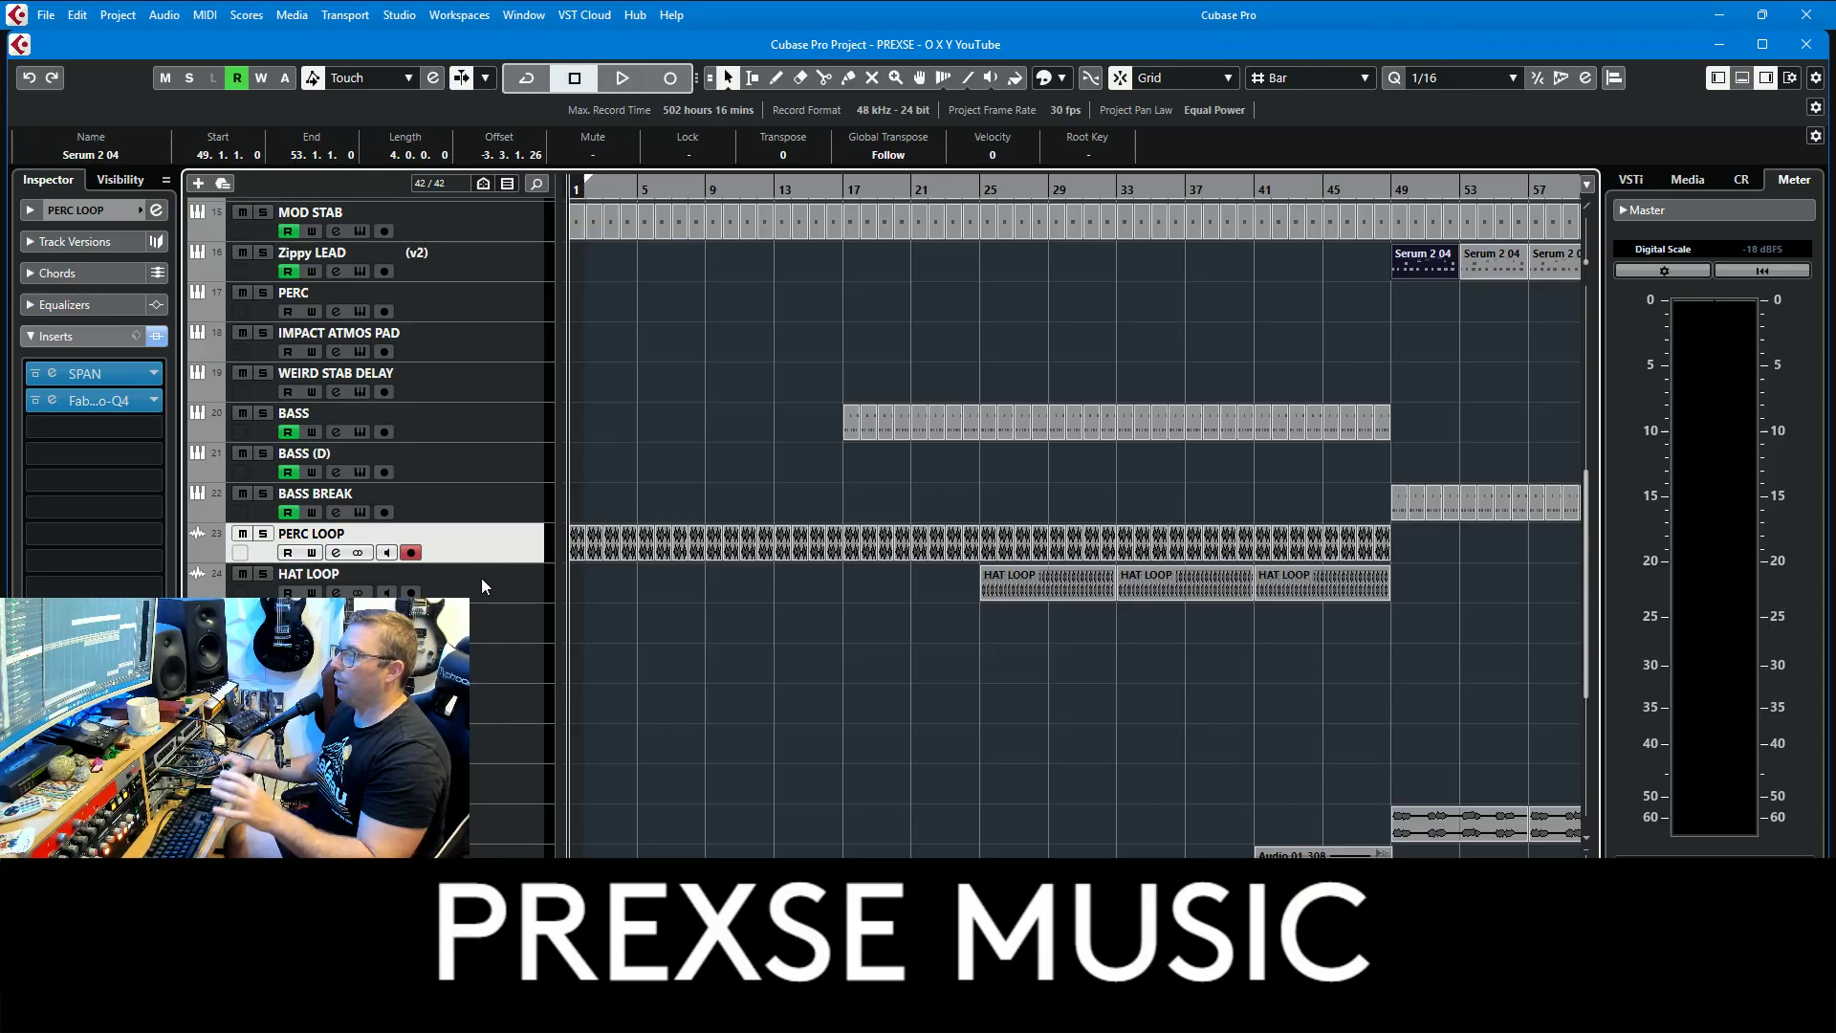
Step: Examine the call for me track's vocal sample in the sampler editor and hide the editor again
{"action": "scroll", "coordinate": [482, 578], "scroll_direction": "down", "scroll_amount": 6}
{"action": "left_click", "coordinate": [478, 612]}
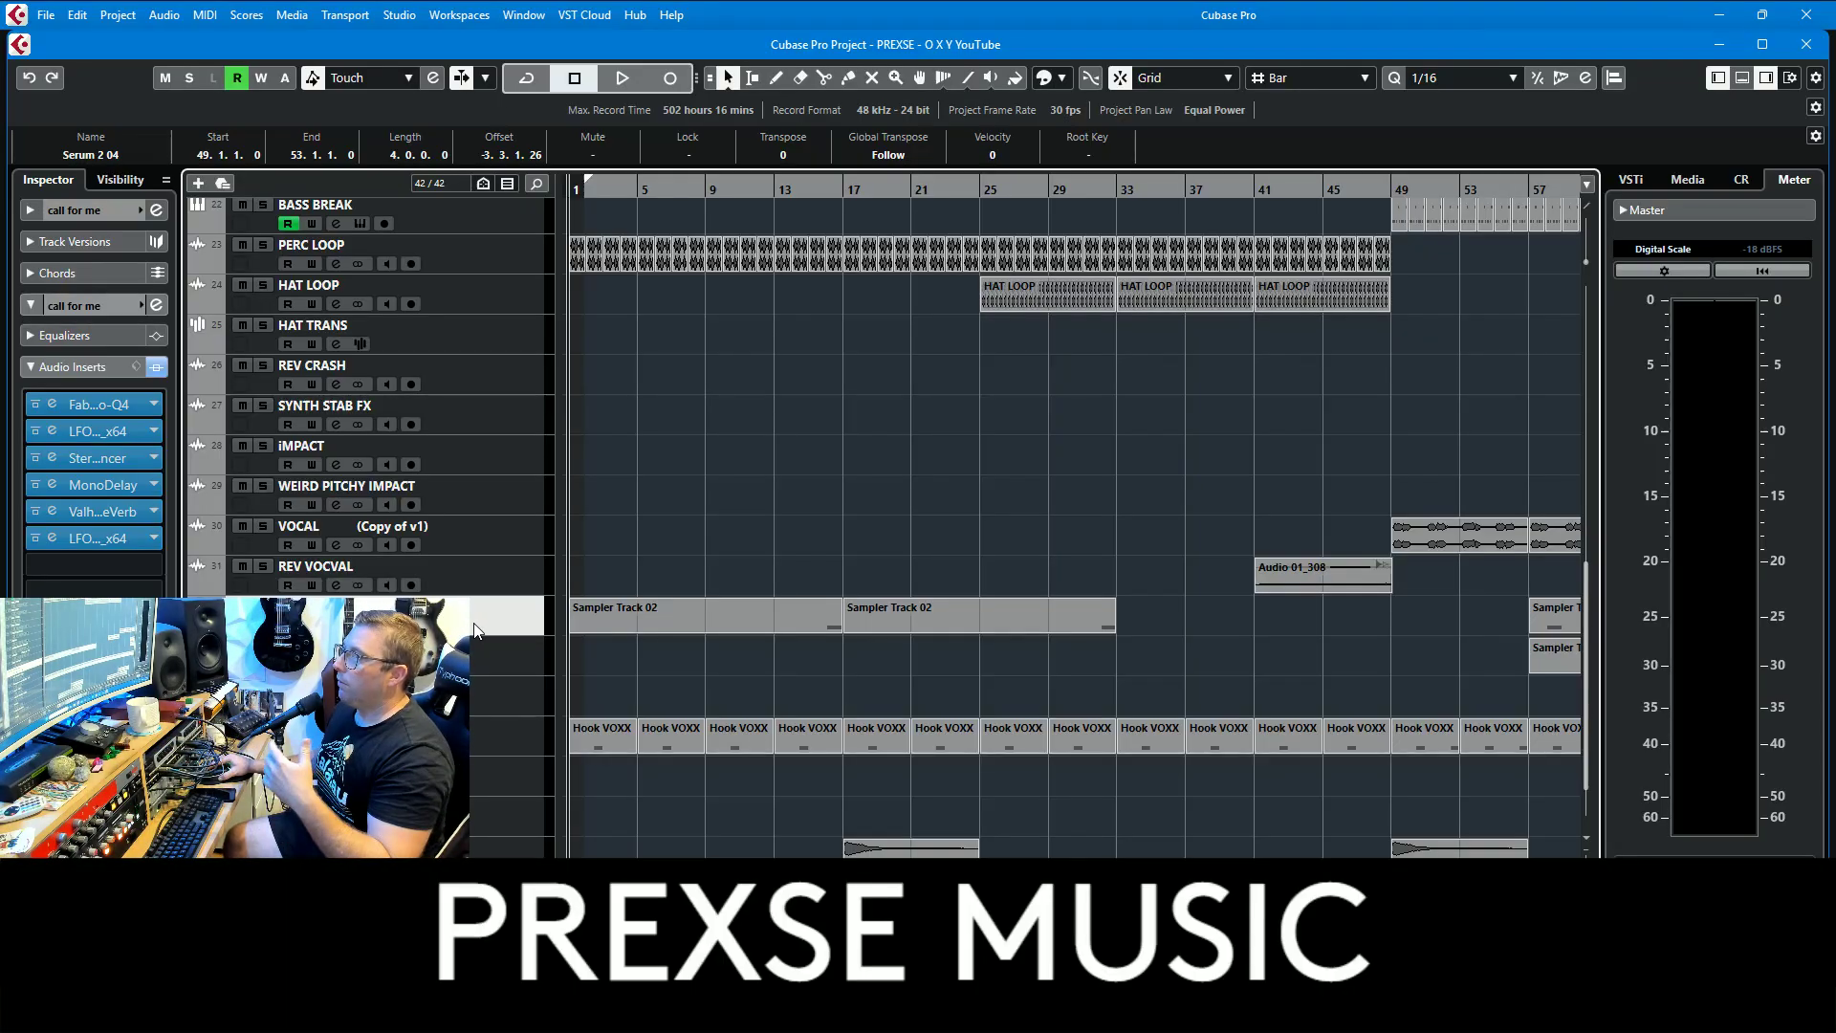
{"action": "left_click", "coordinate": [1743, 77]}
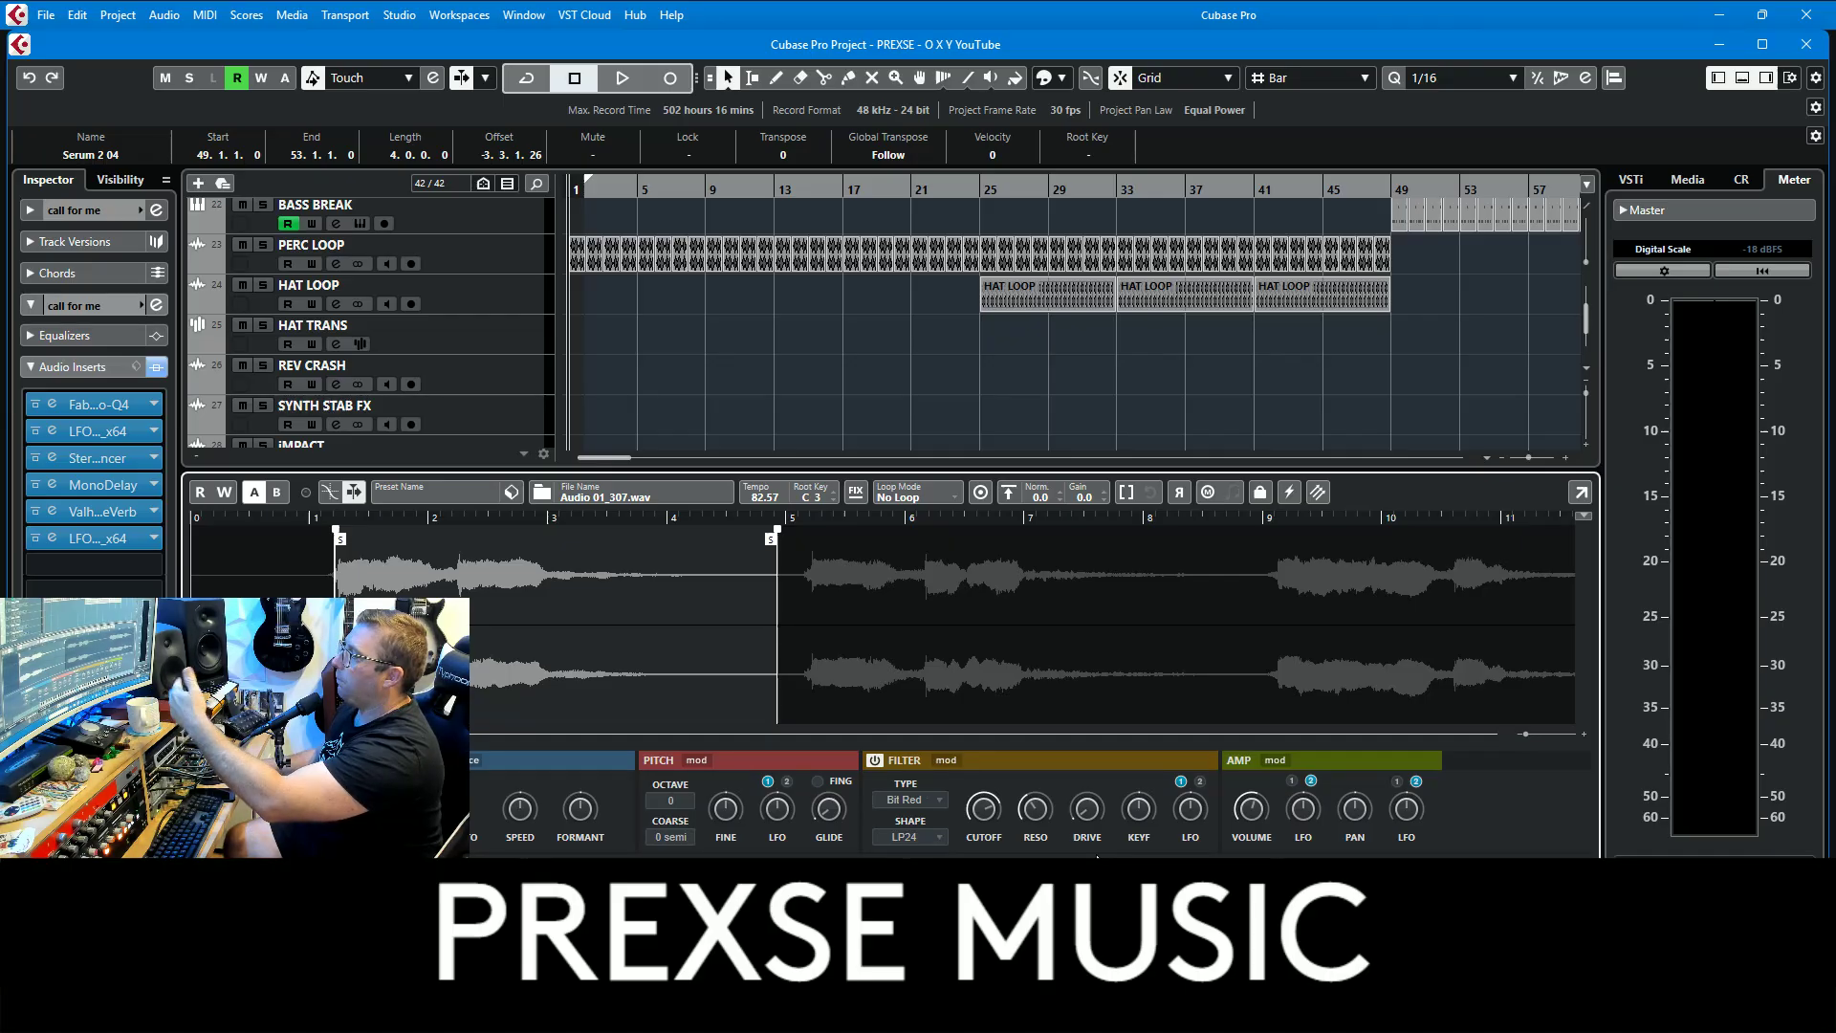
{"action": "left_click", "coordinate": [1738, 79]}
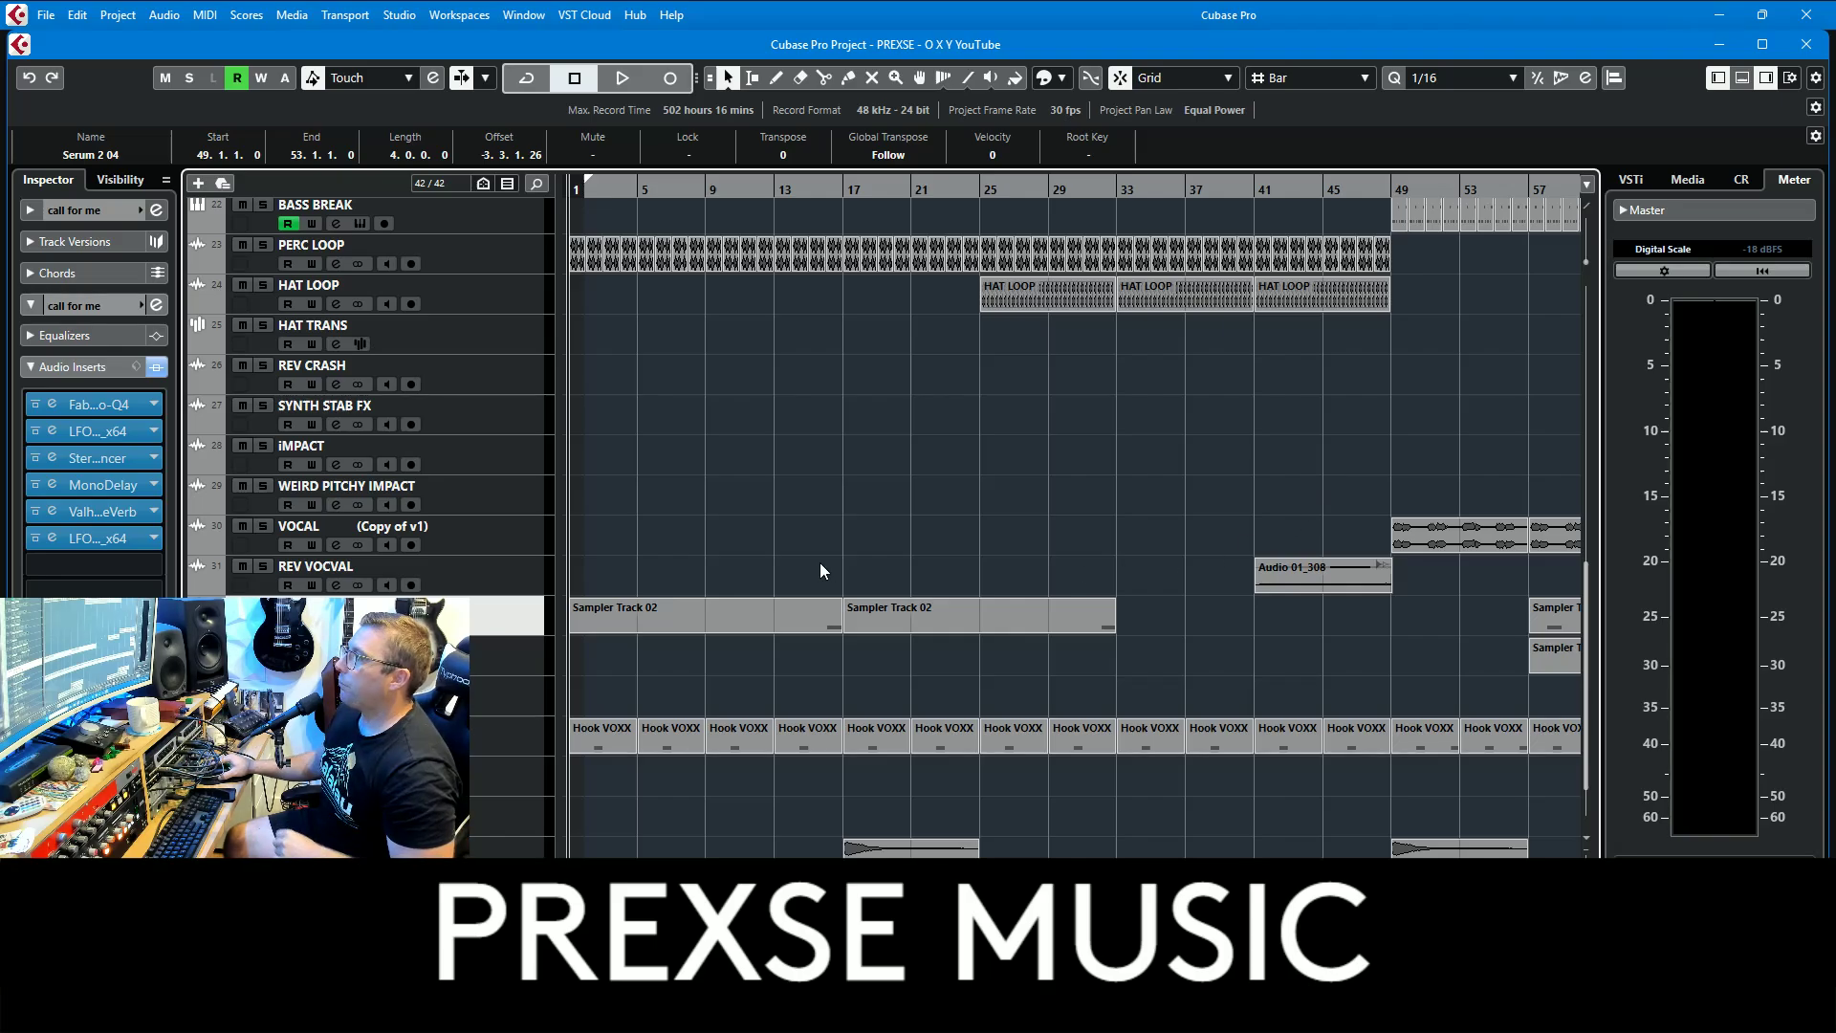
Step: Examine the Hook VOXX track's vocal sample in the sampler editor and hide the editor again
{"action": "scroll", "coordinate": [801, 658], "scroll_direction": "down", "scroll_amount": 2}
{"action": "left_click", "coordinate": [507, 650]}
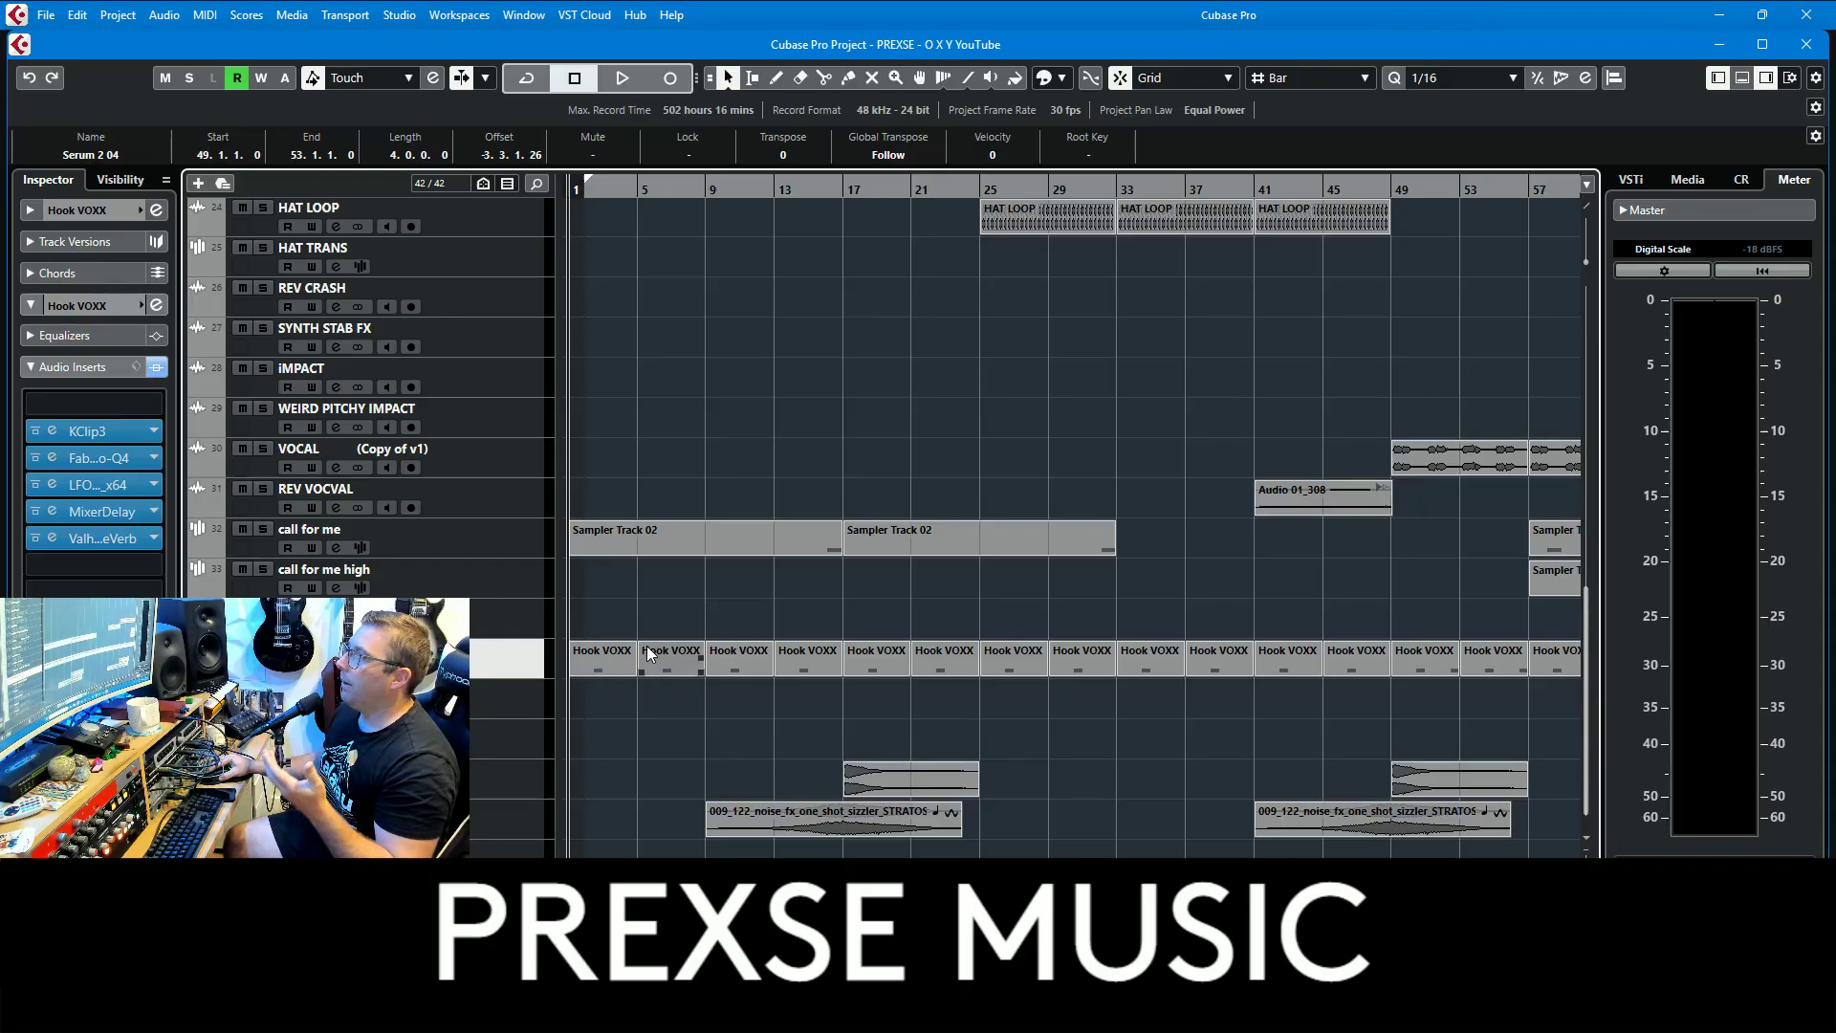
{"action": "left_click", "coordinate": [1743, 78]}
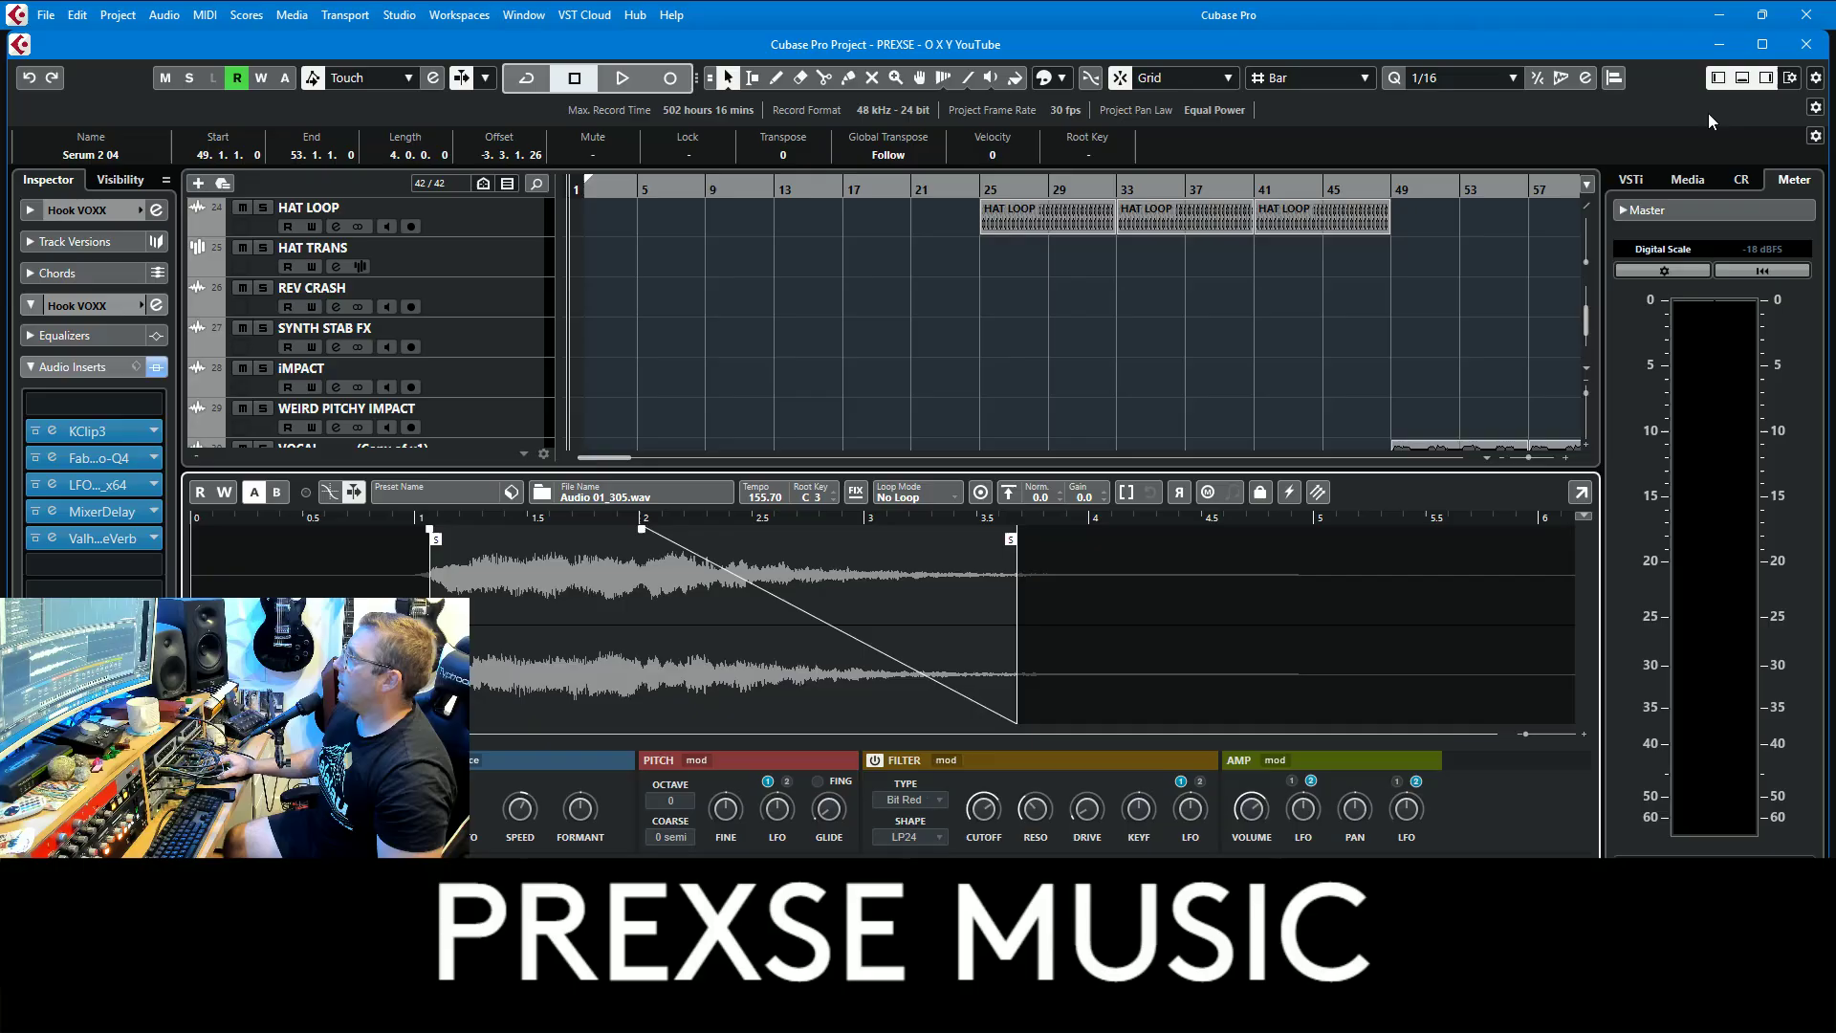
{"action": "left_click", "coordinate": [1743, 78]}
Step: Select the MOD STAB track, check its channel's audio inserts and return to its basic track settings
{"action": "scroll", "coordinate": [599, 610], "scroll_direction": "up", "scroll_amount": 10}
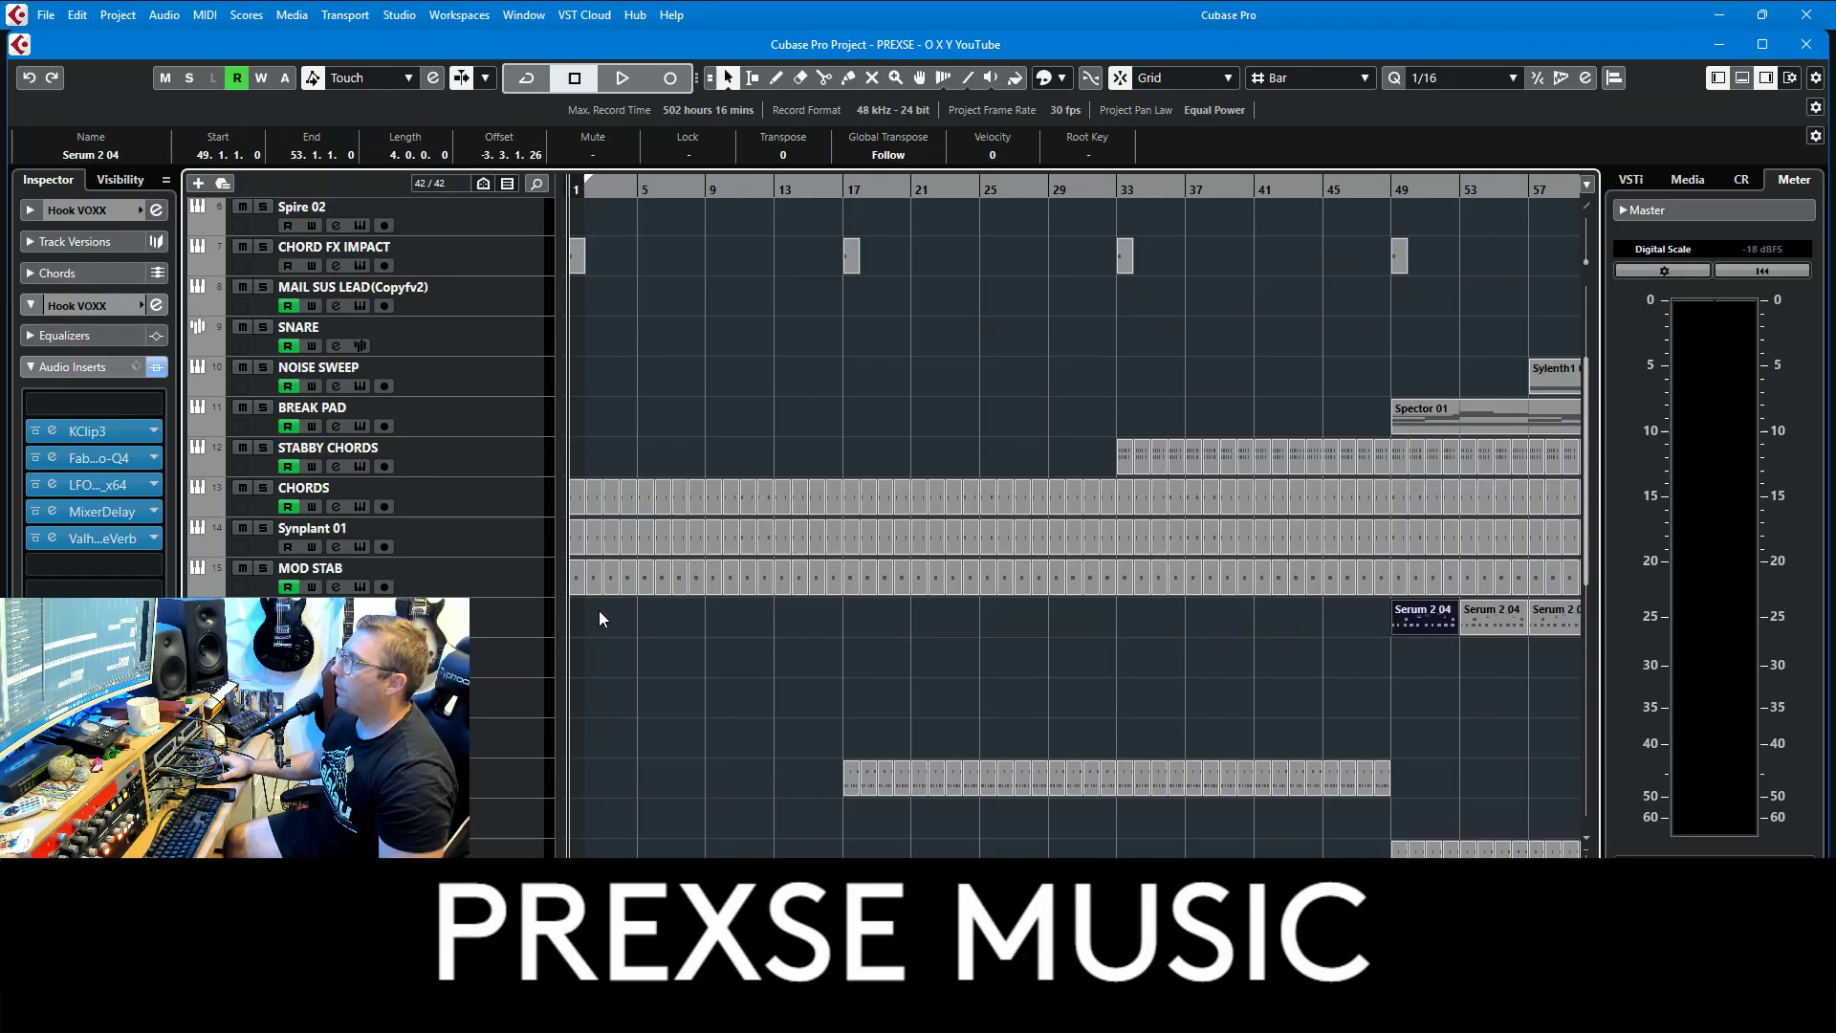
{"action": "scroll", "coordinate": [596, 609], "scroll_direction": "down", "scroll_amount": 2}
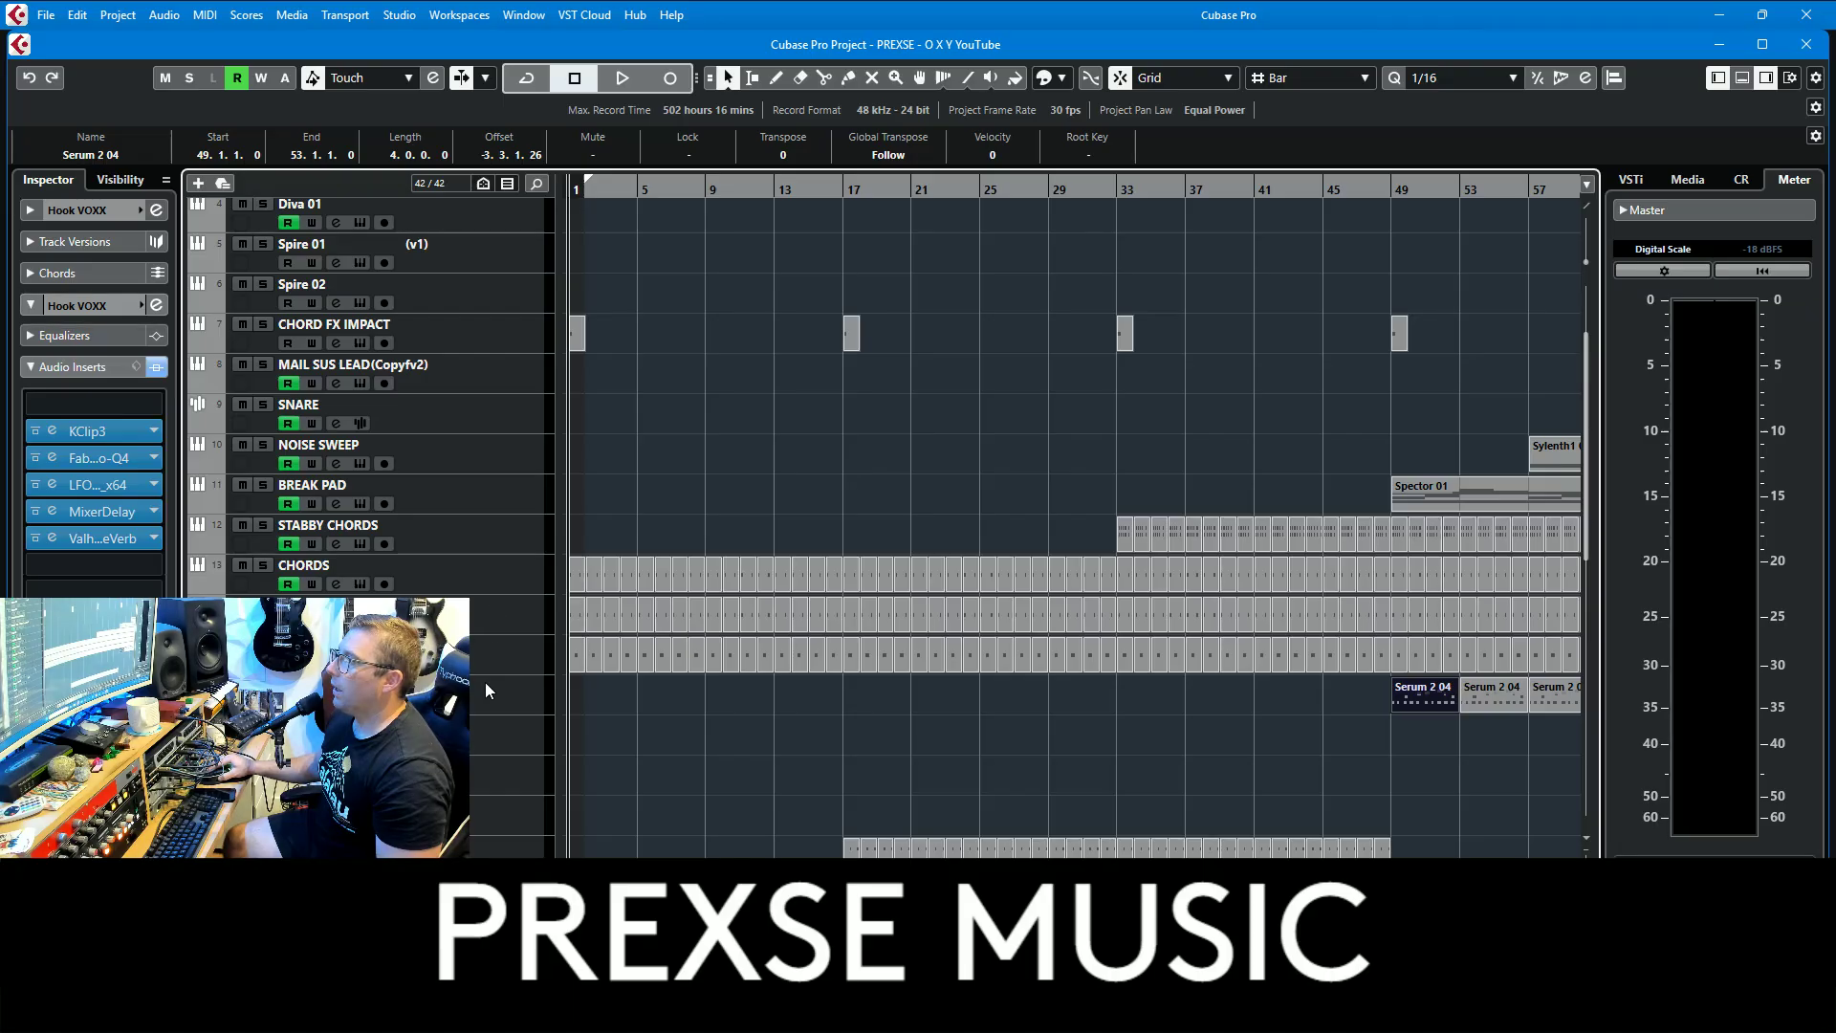
{"action": "left_click", "coordinate": [493, 656]}
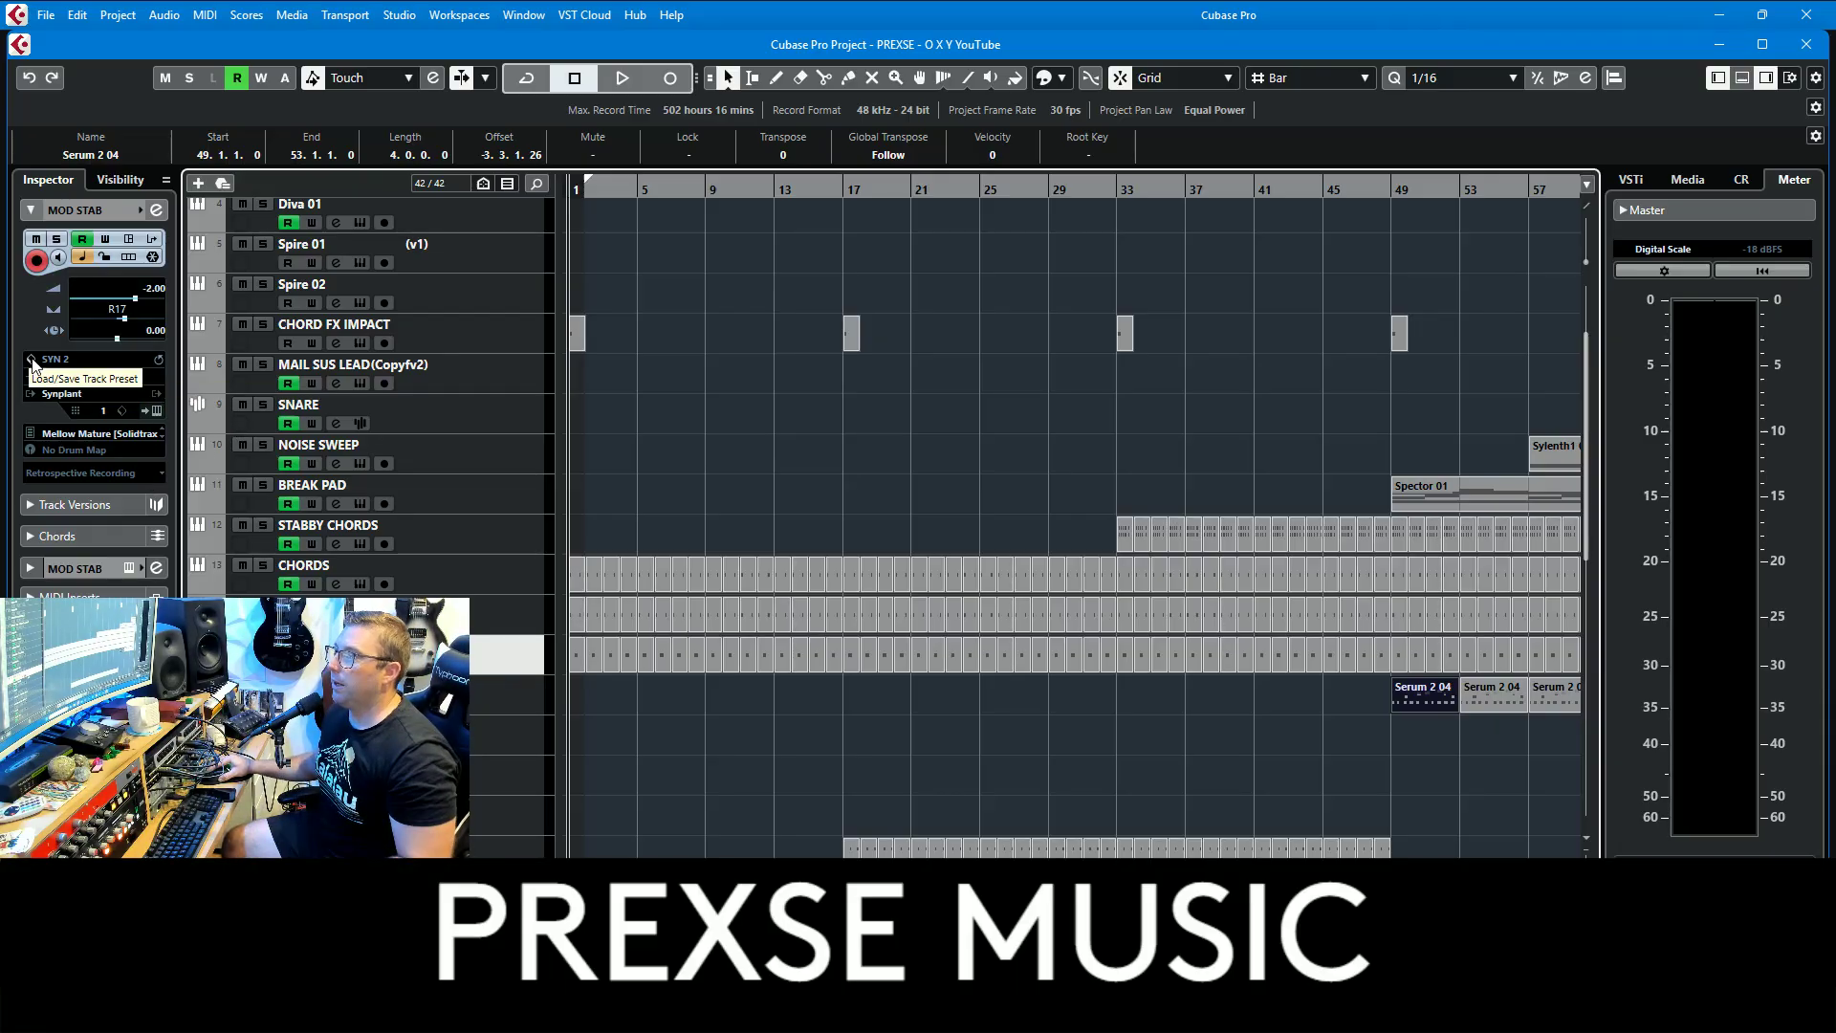
{"action": "left_click", "coordinate": [92, 563]}
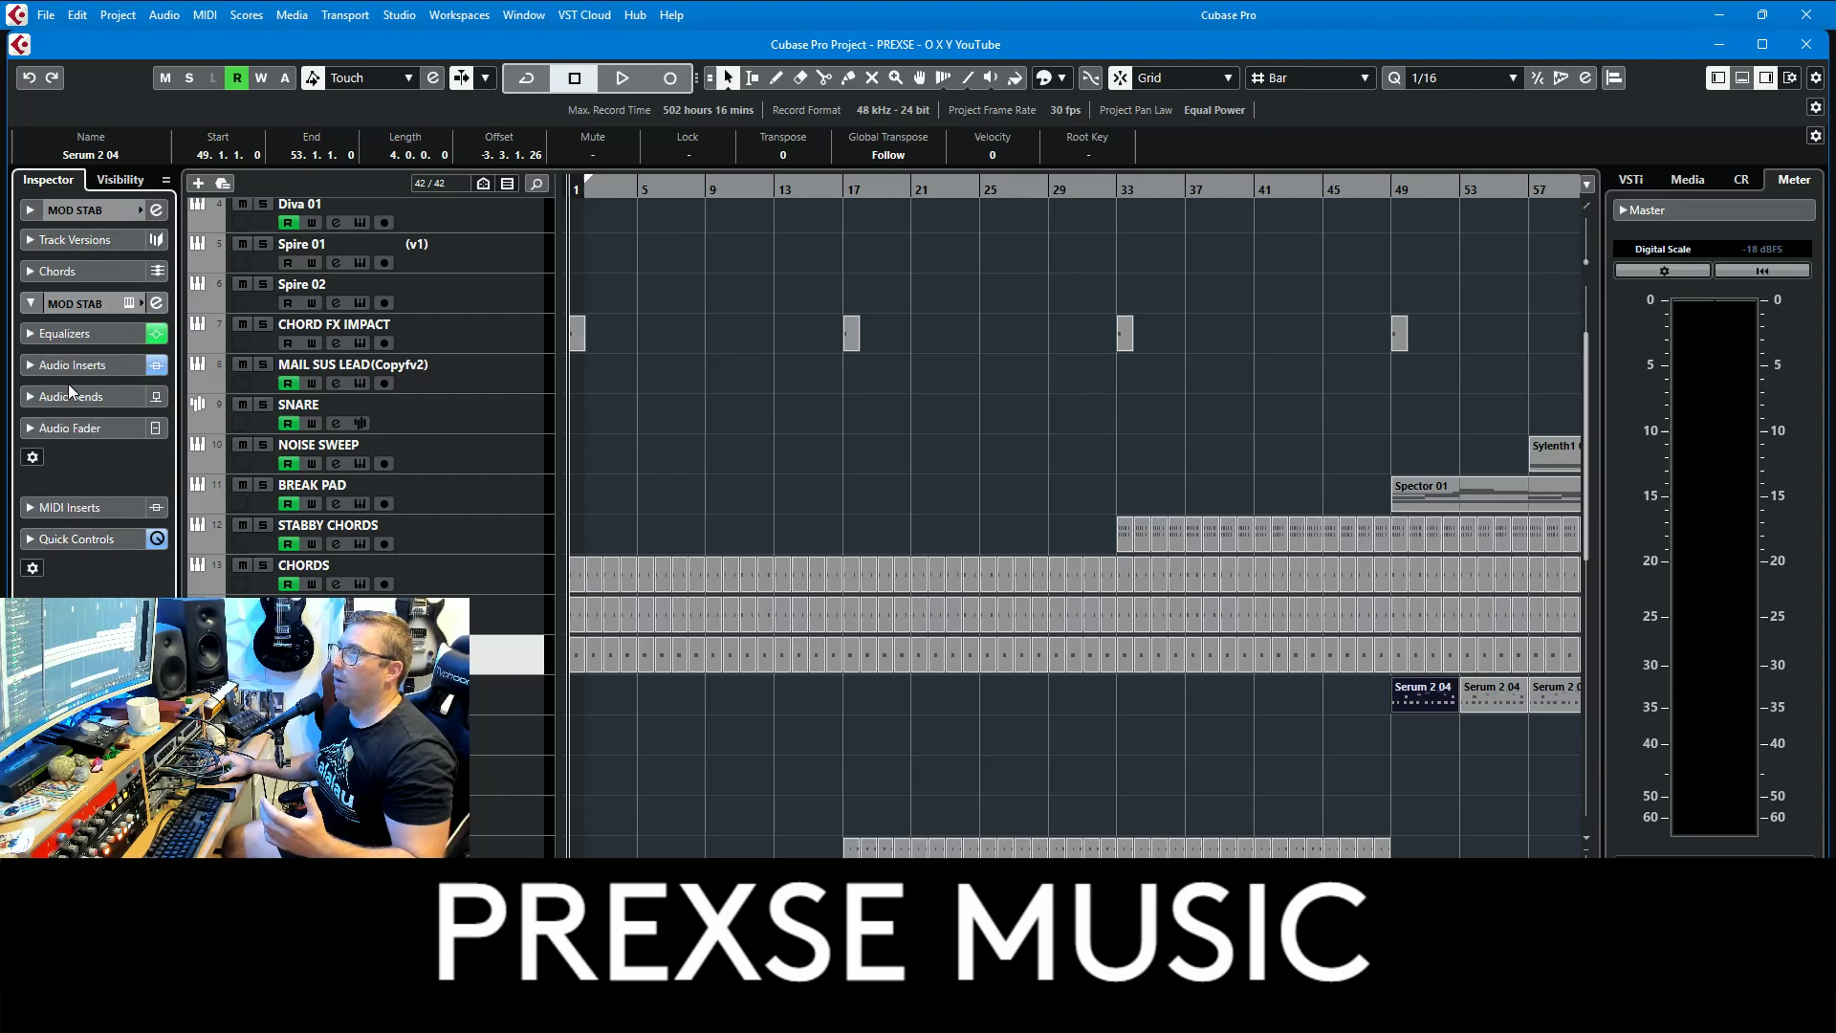
{"action": "left_click", "coordinate": [65, 368]}
{"action": "left_click", "coordinate": [65, 367]}
{"action": "left_click", "coordinate": [84, 214]}
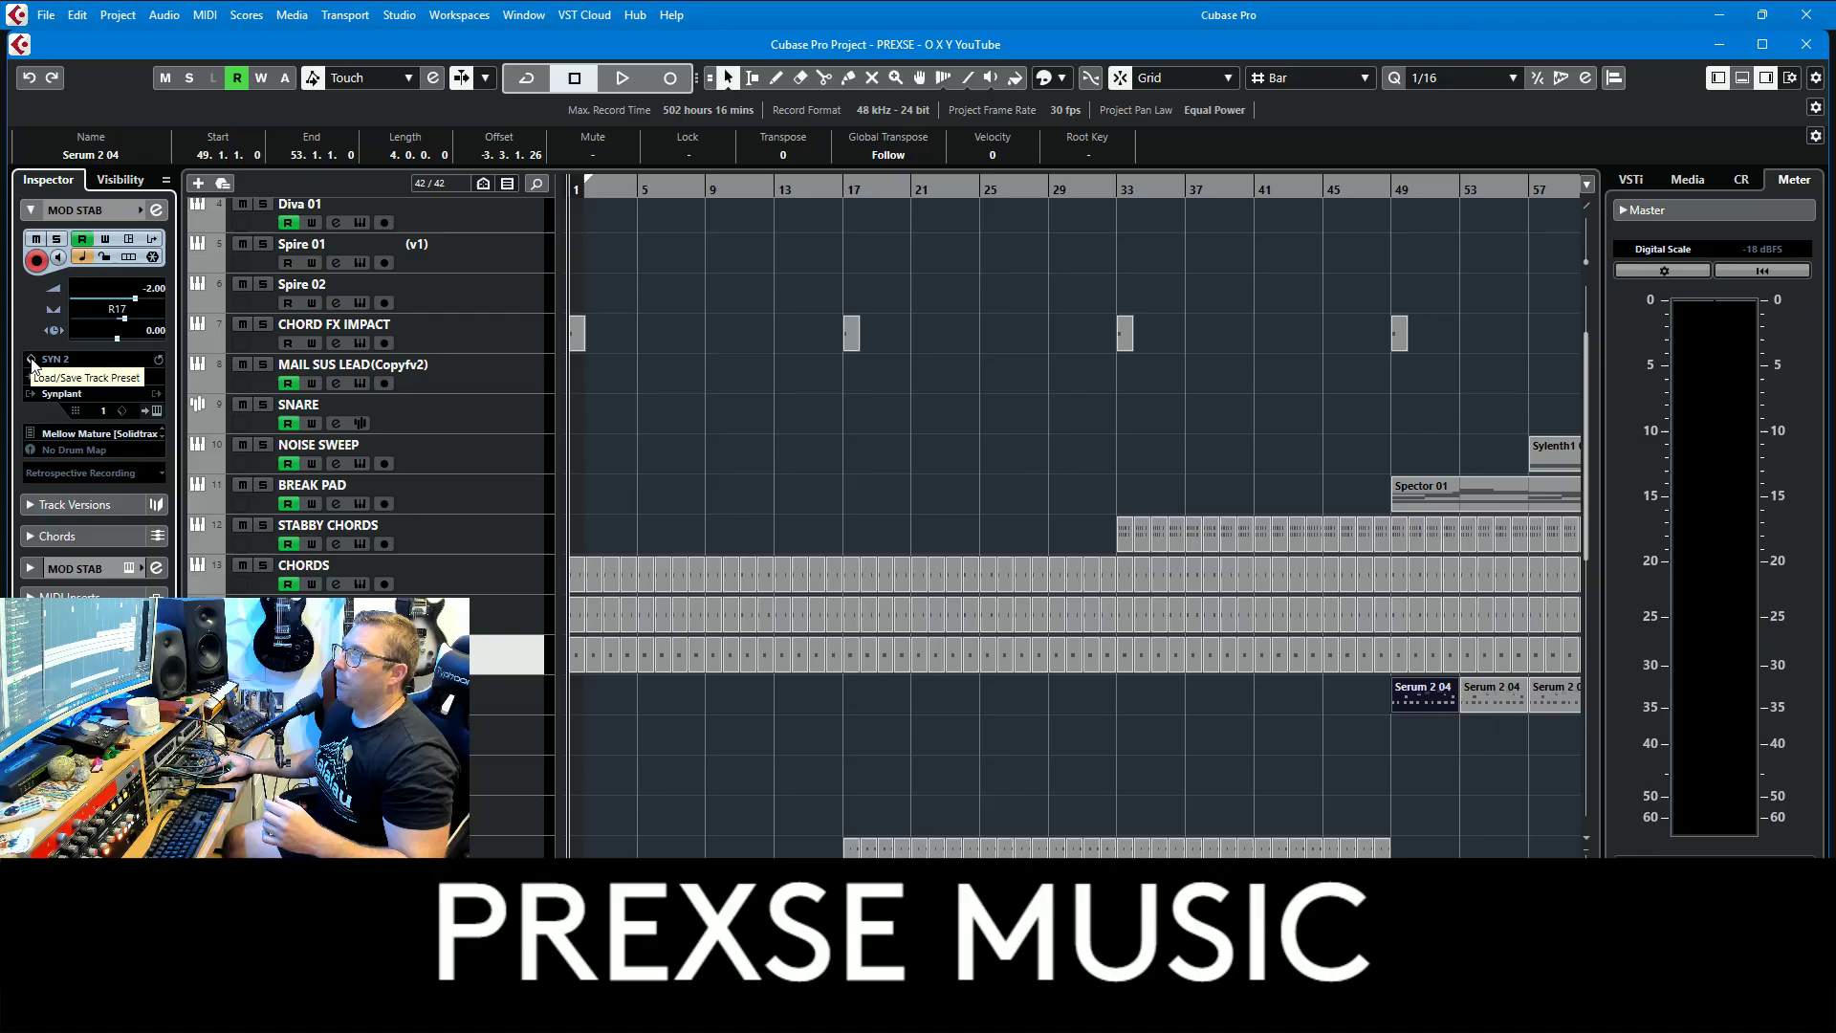
Step: Save the MOD STAB track as a track preset named MOD STAB, looking through the existing presets before confirming
{"action": "left_click", "coordinate": [32, 361]}
{"action": "left_click", "coordinate": [59, 400]}
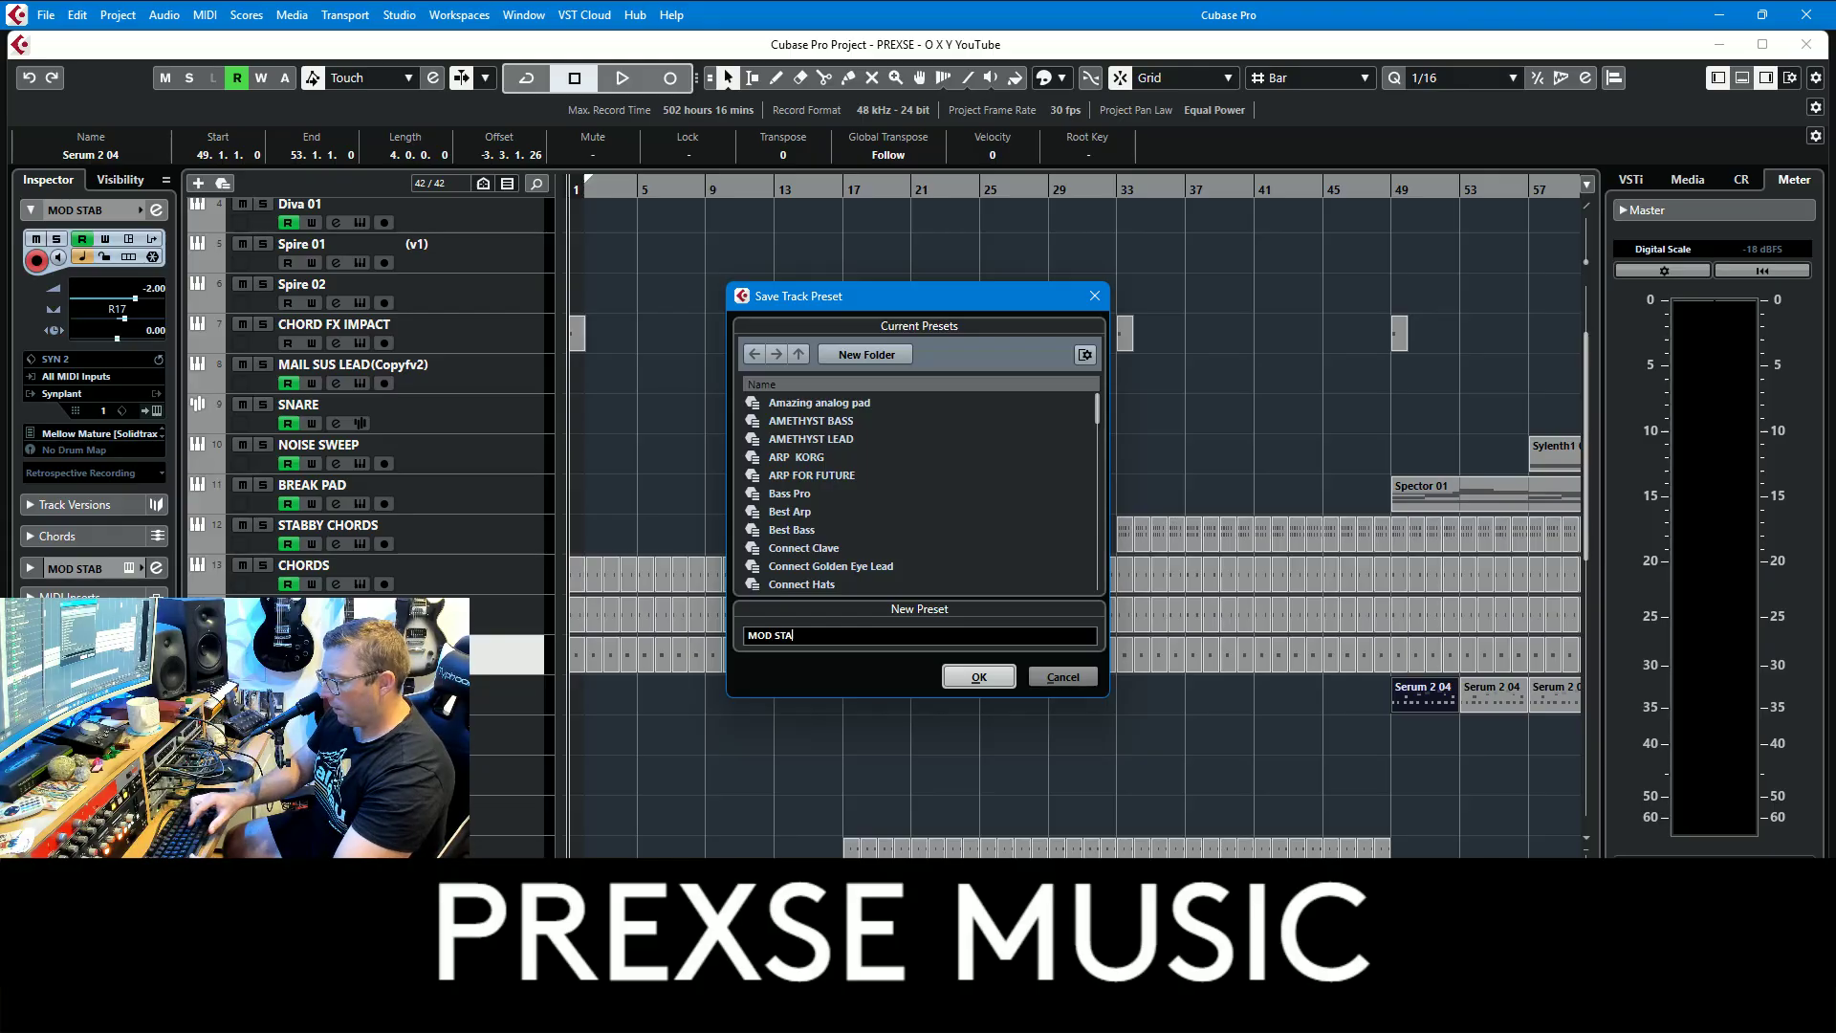
{"action": "type", "text": "B"}
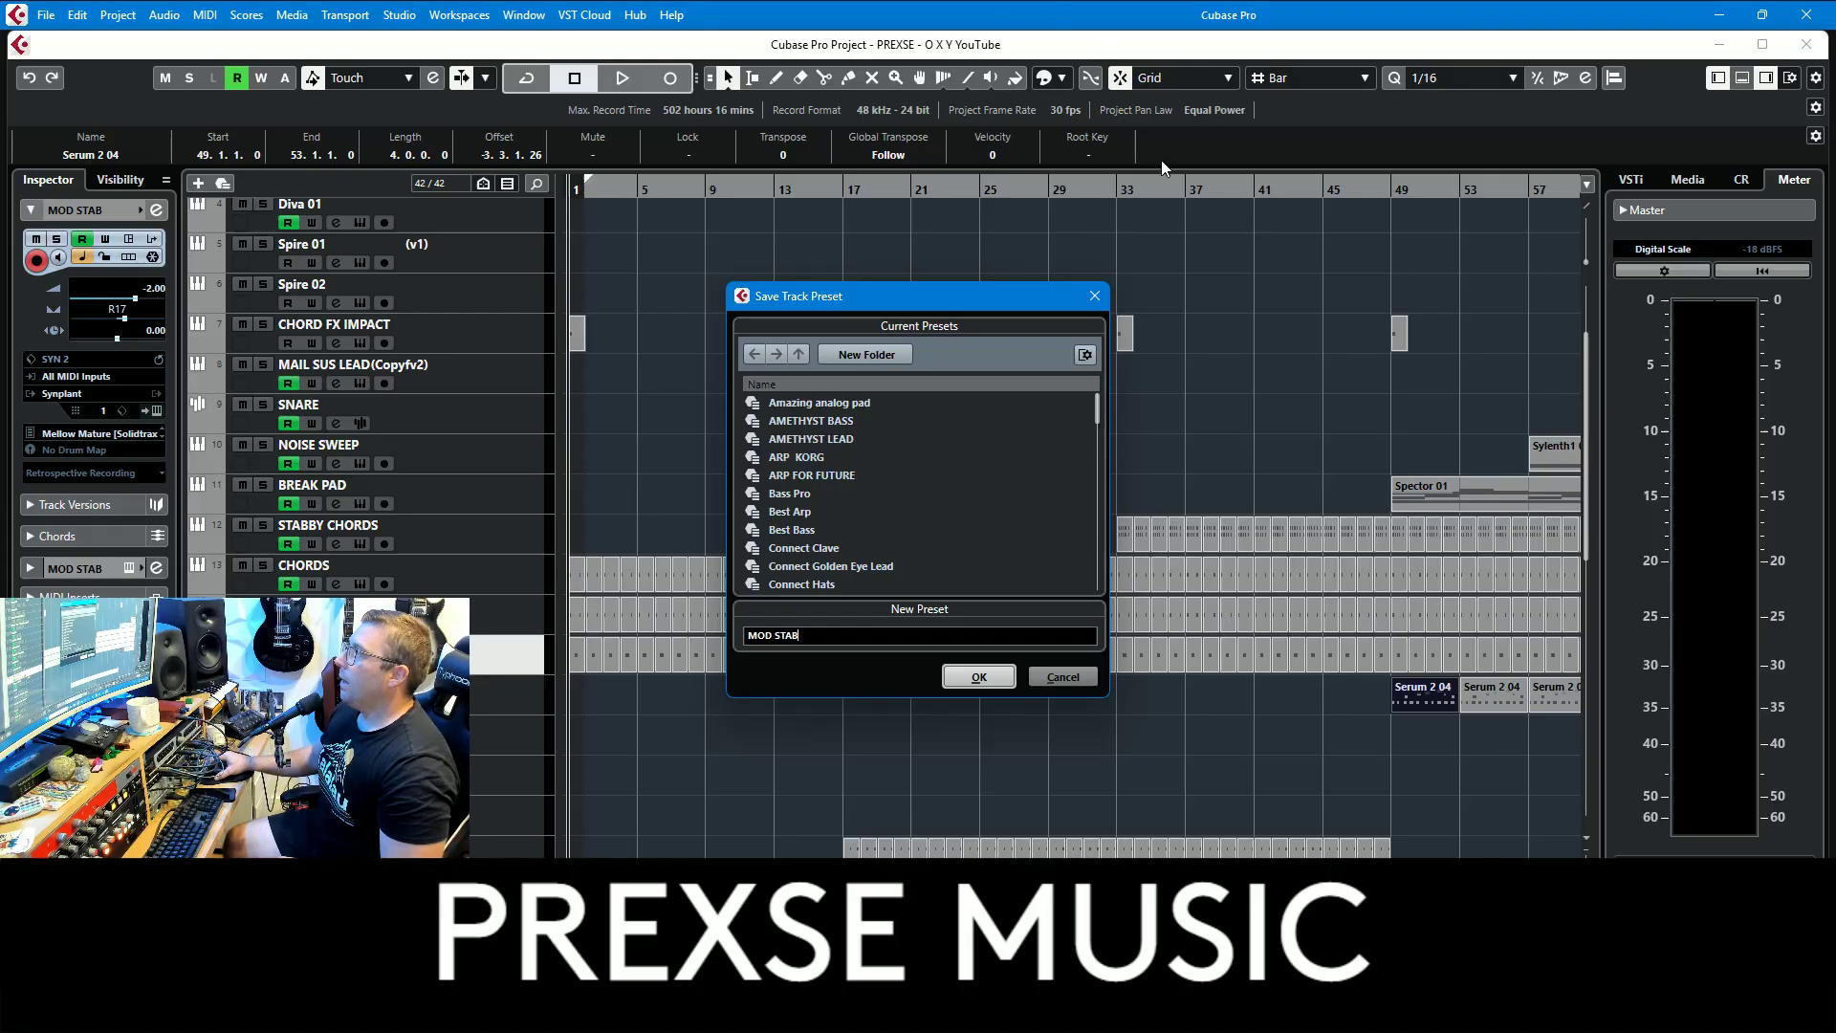
{"action": "scroll", "coordinate": [887, 486], "scroll_direction": "down", "scroll_amount": 3}
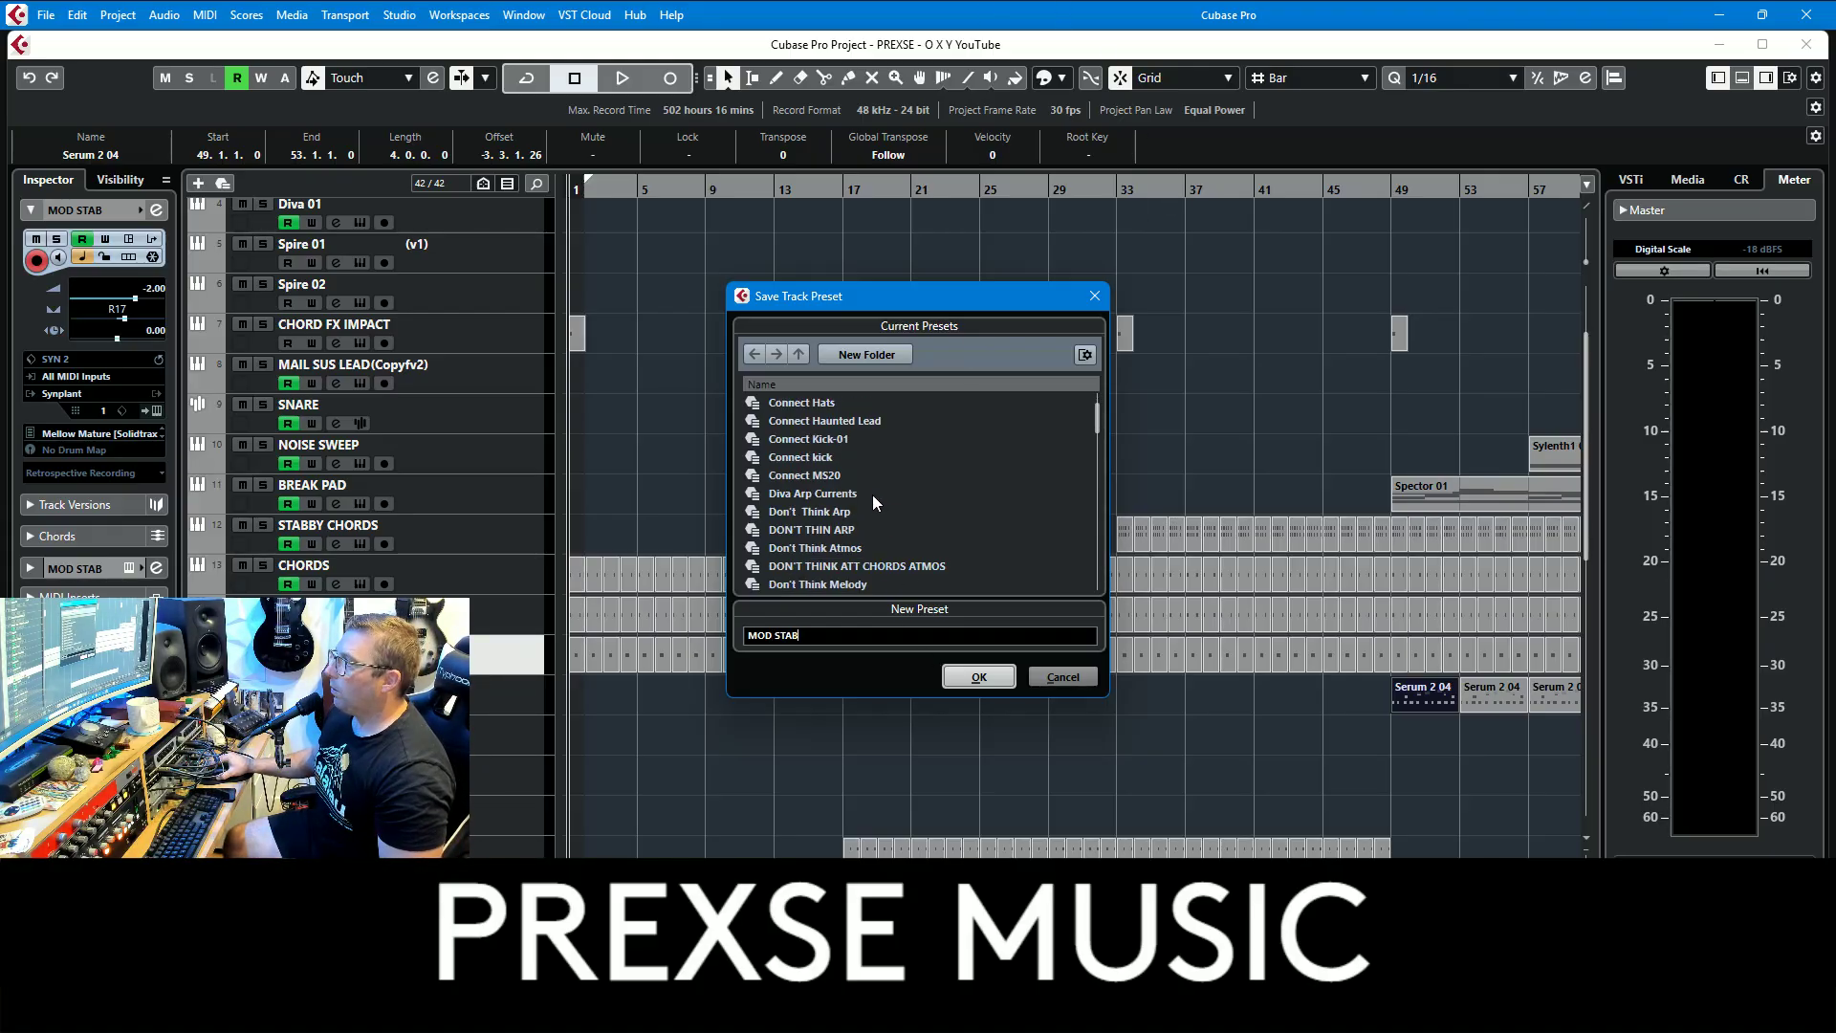
{"action": "scroll", "coordinate": [832, 538], "scroll_direction": "down", "scroll_amount": 5}
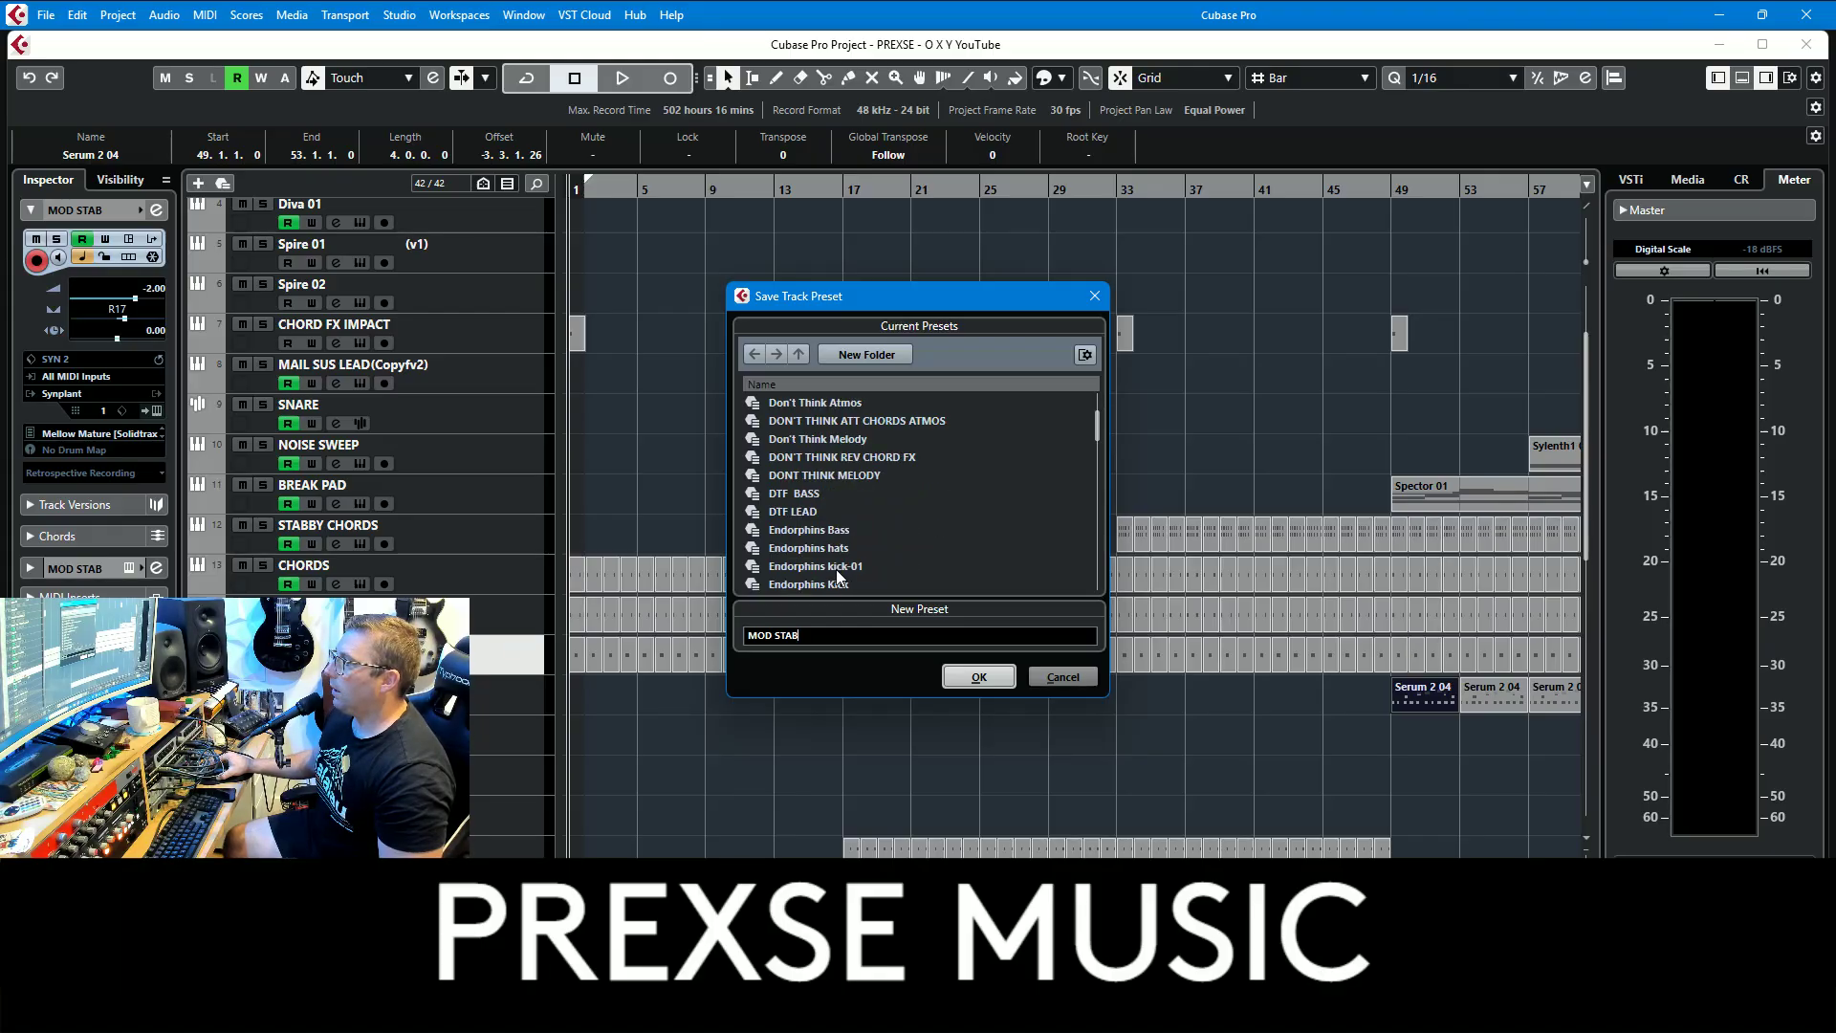
{"action": "scroll", "coordinate": [823, 549], "scroll_direction": "down", "scroll_amount": 5}
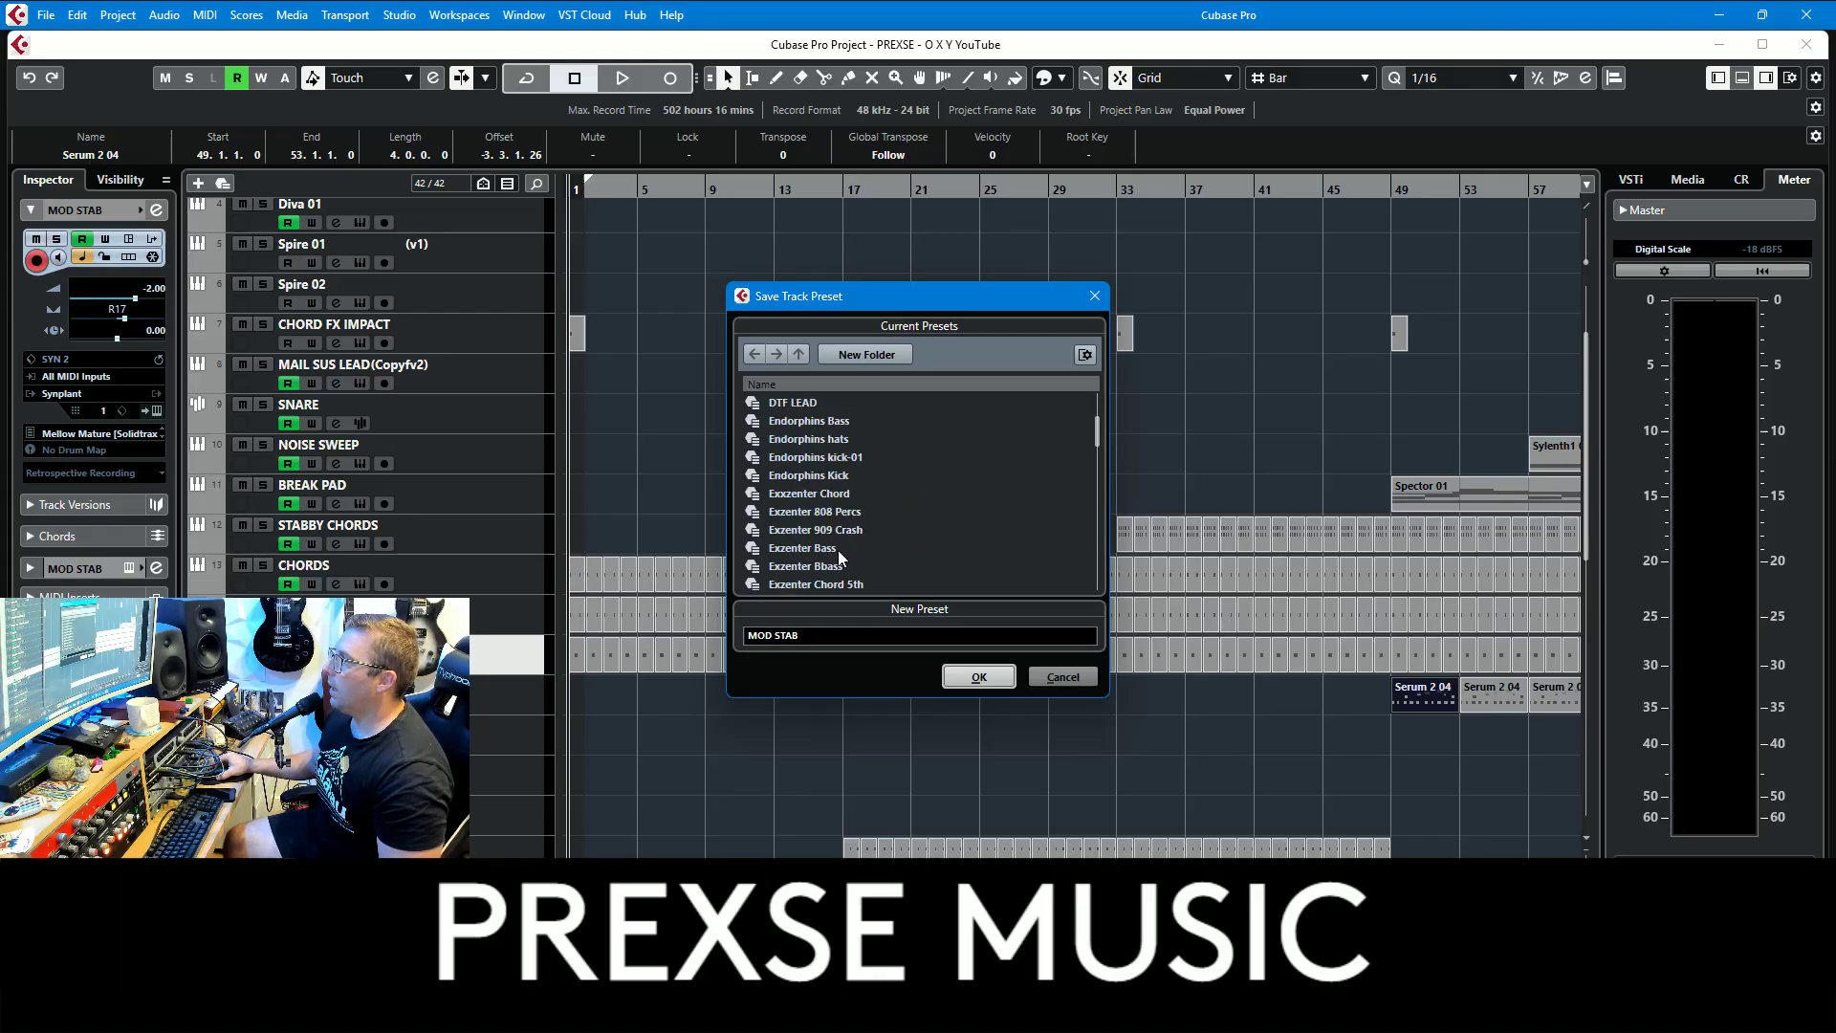
{"action": "scroll", "coordinate": [829, 550], "scroll_direction": "down", "scroll_amount": 5}
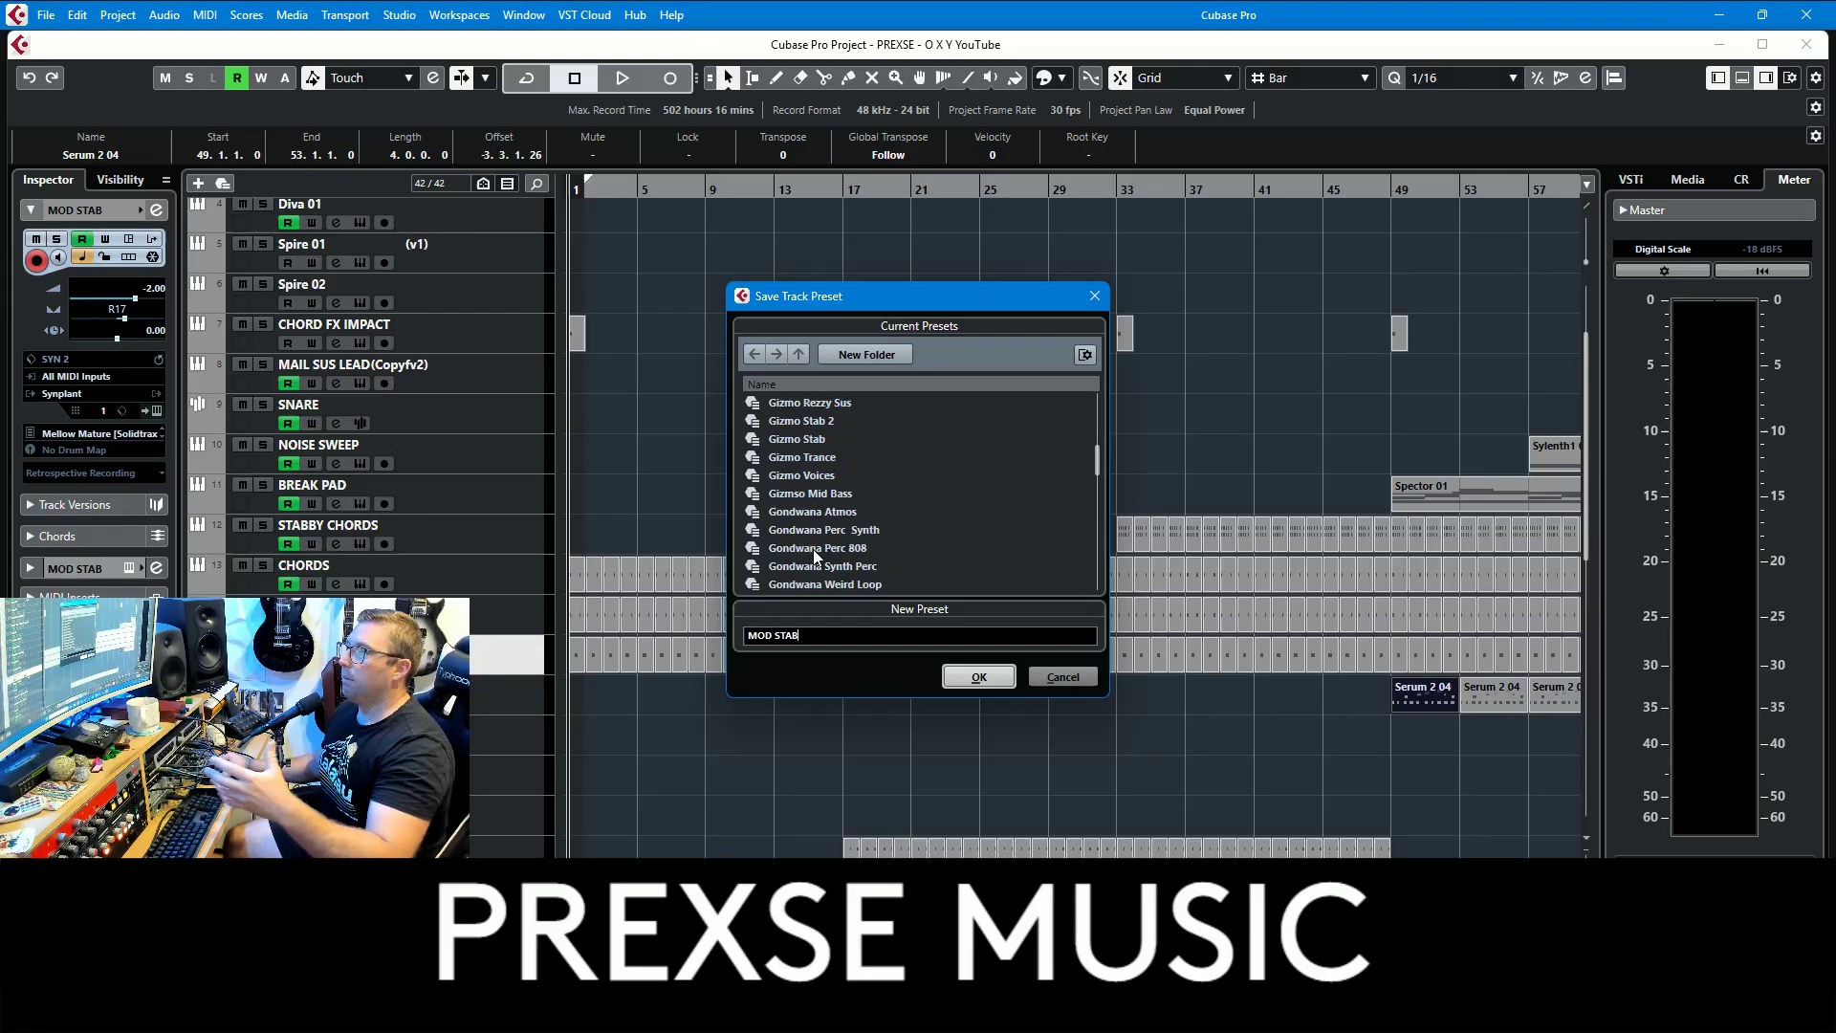
{"action": "scroll", "coordinate": [818, 557], "scroll_direction": "down", "scroll_amount": 2}
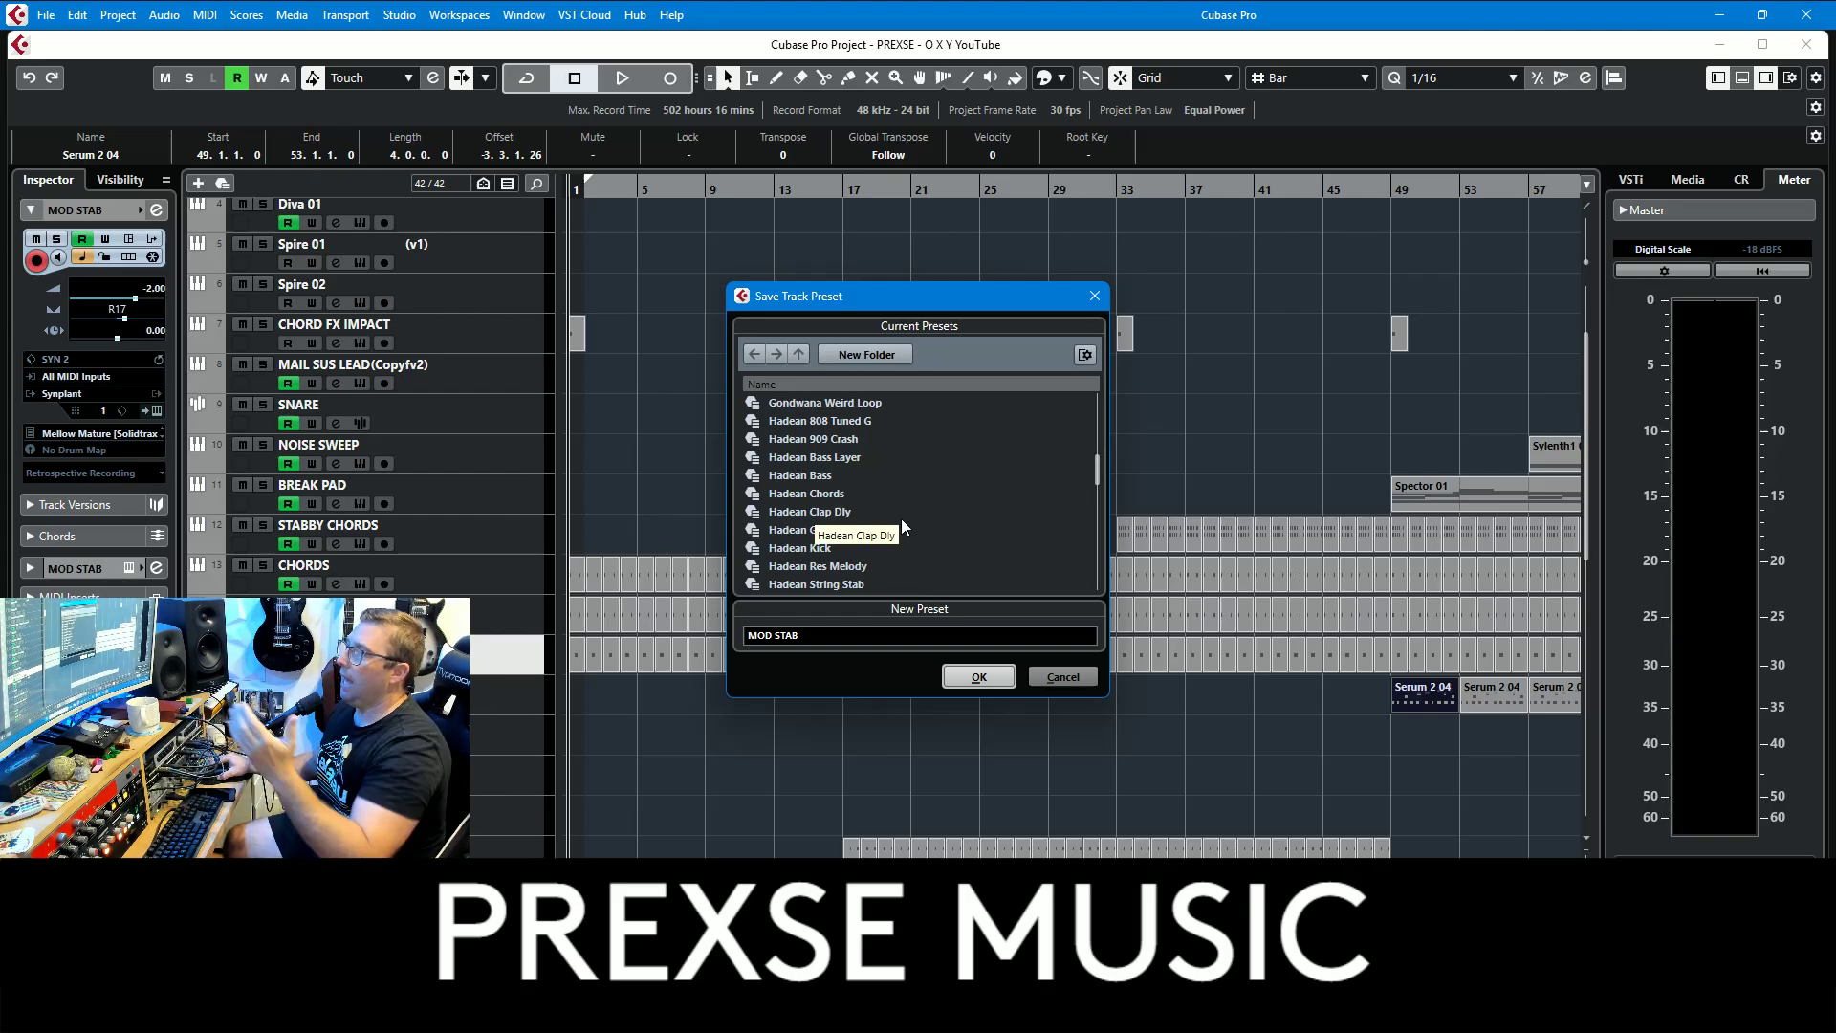
{"action": "left_click", "coordinate": [976, 677]}
Step: Search the track presets for MOD and load the MOD STAB preset onto the selected track
{"action": "left_click", "coordinate": [32, 359]}
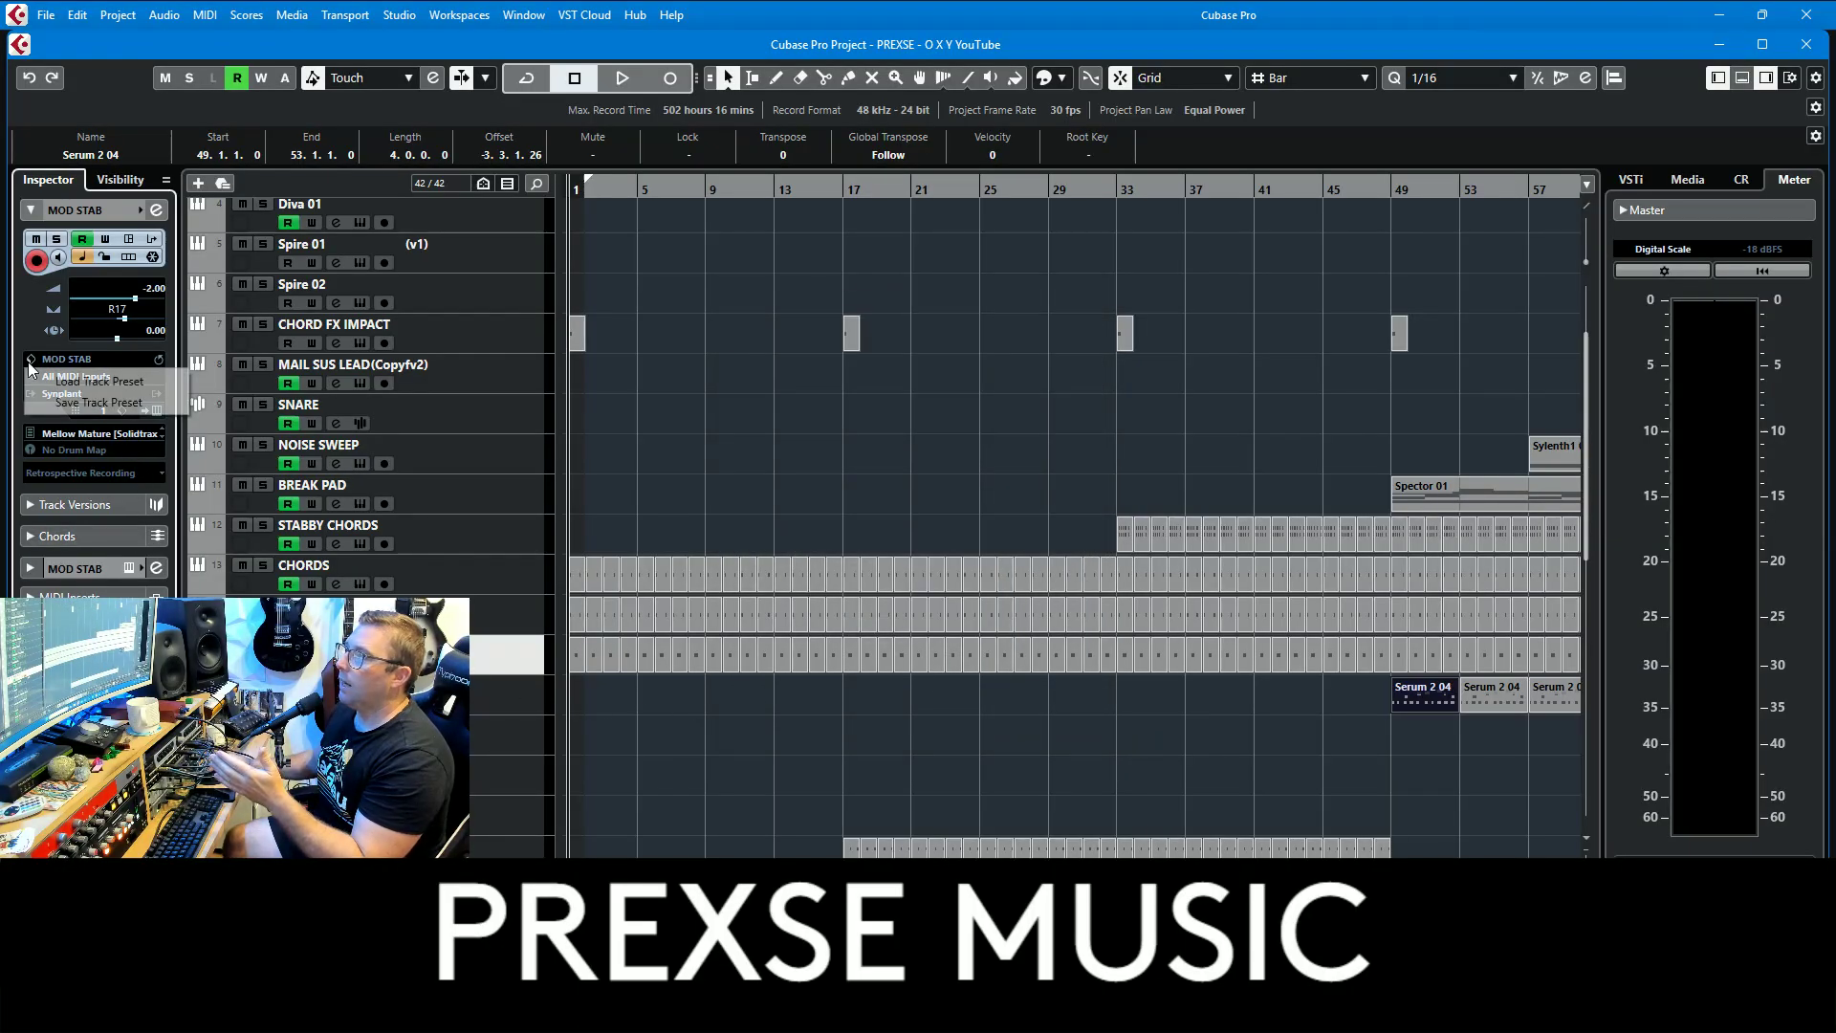
{"action": "left_click", "coordinate": [92, 382]}
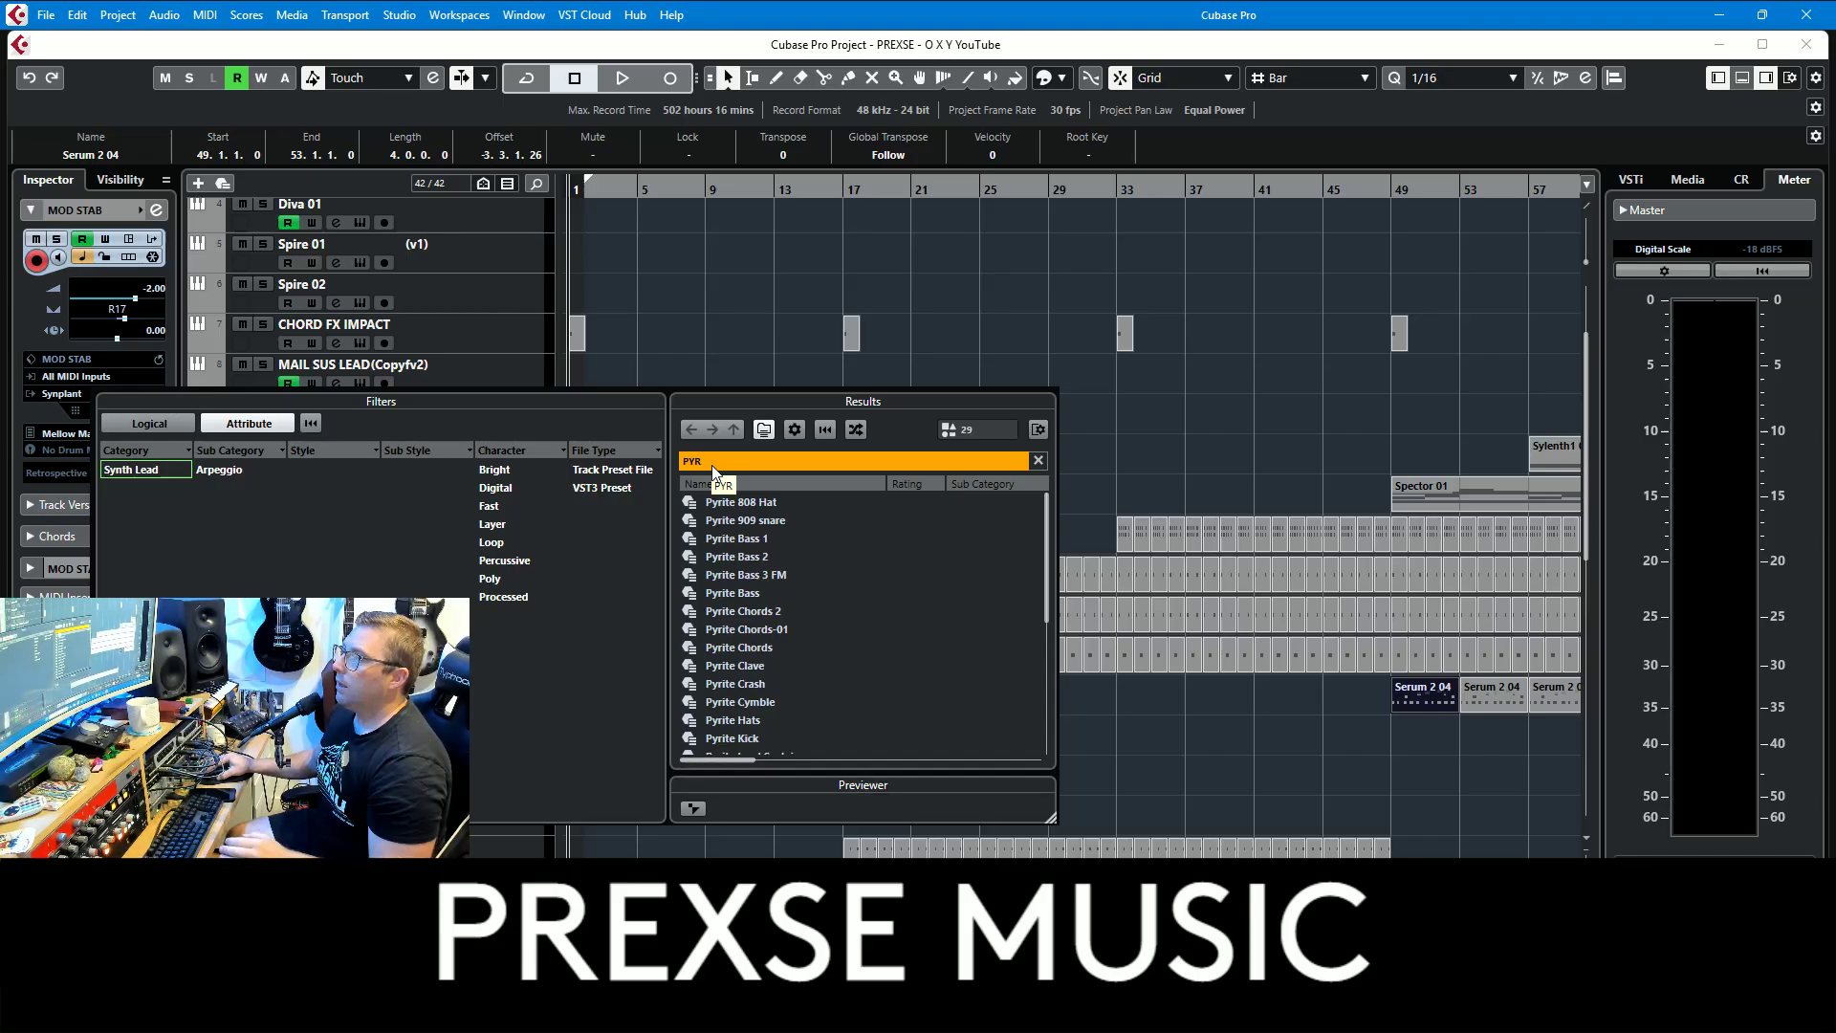
{"action": "type", "text": "MOD"}
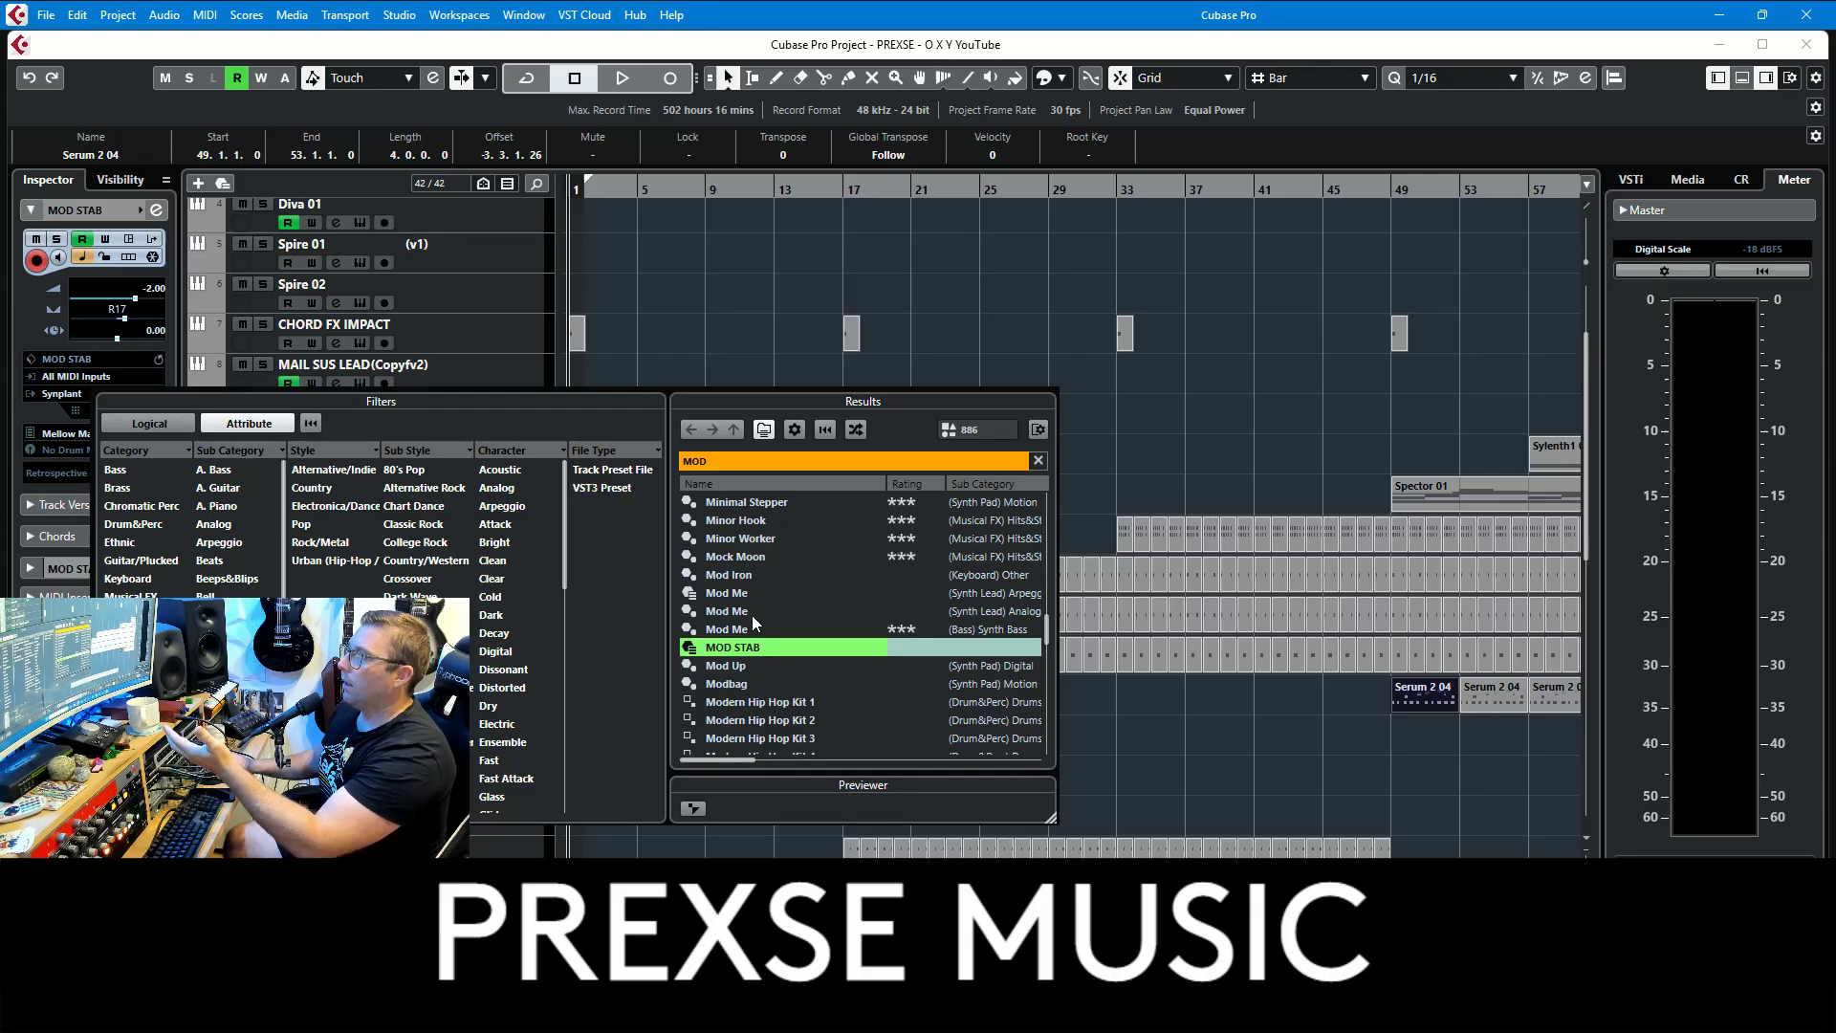
{"action": "double_click", "coordinate": [741, 654]}
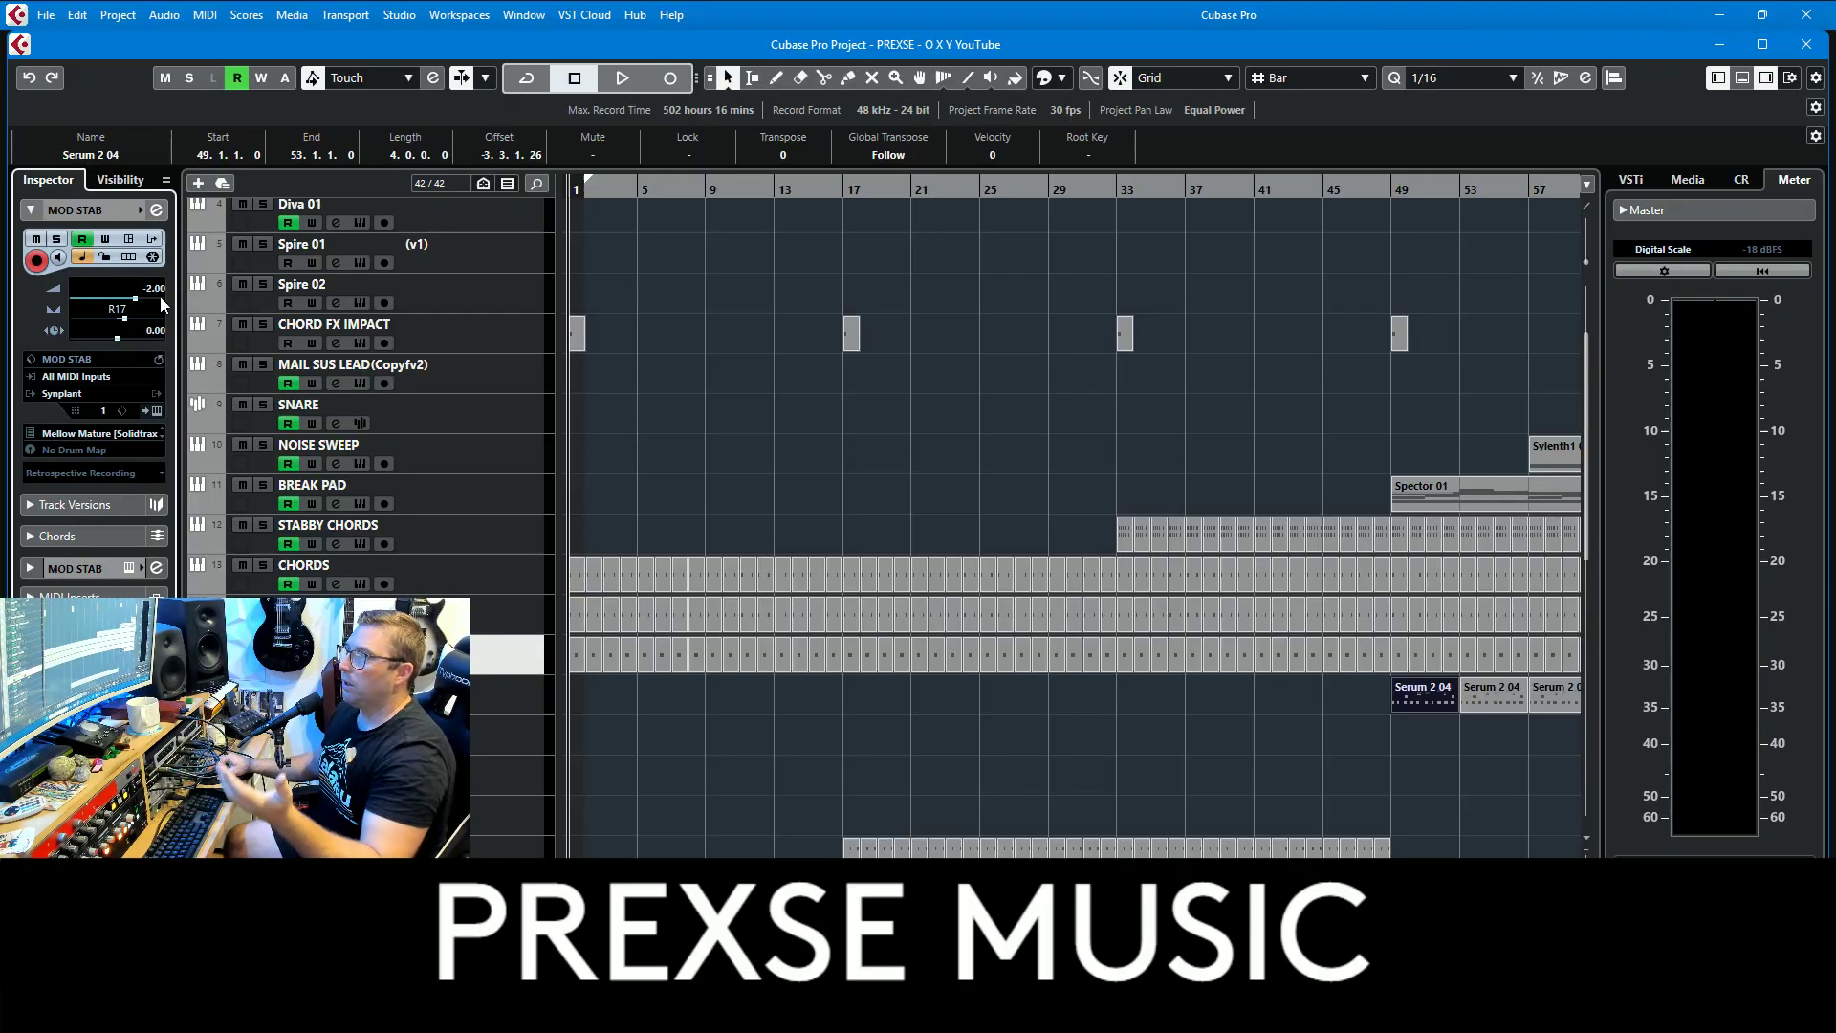
Step: Show the MOD STAB track's channel settings and look at its equalizer section, collapsing the section again
{"action": "left_click", "coordinate": [86, 571]}
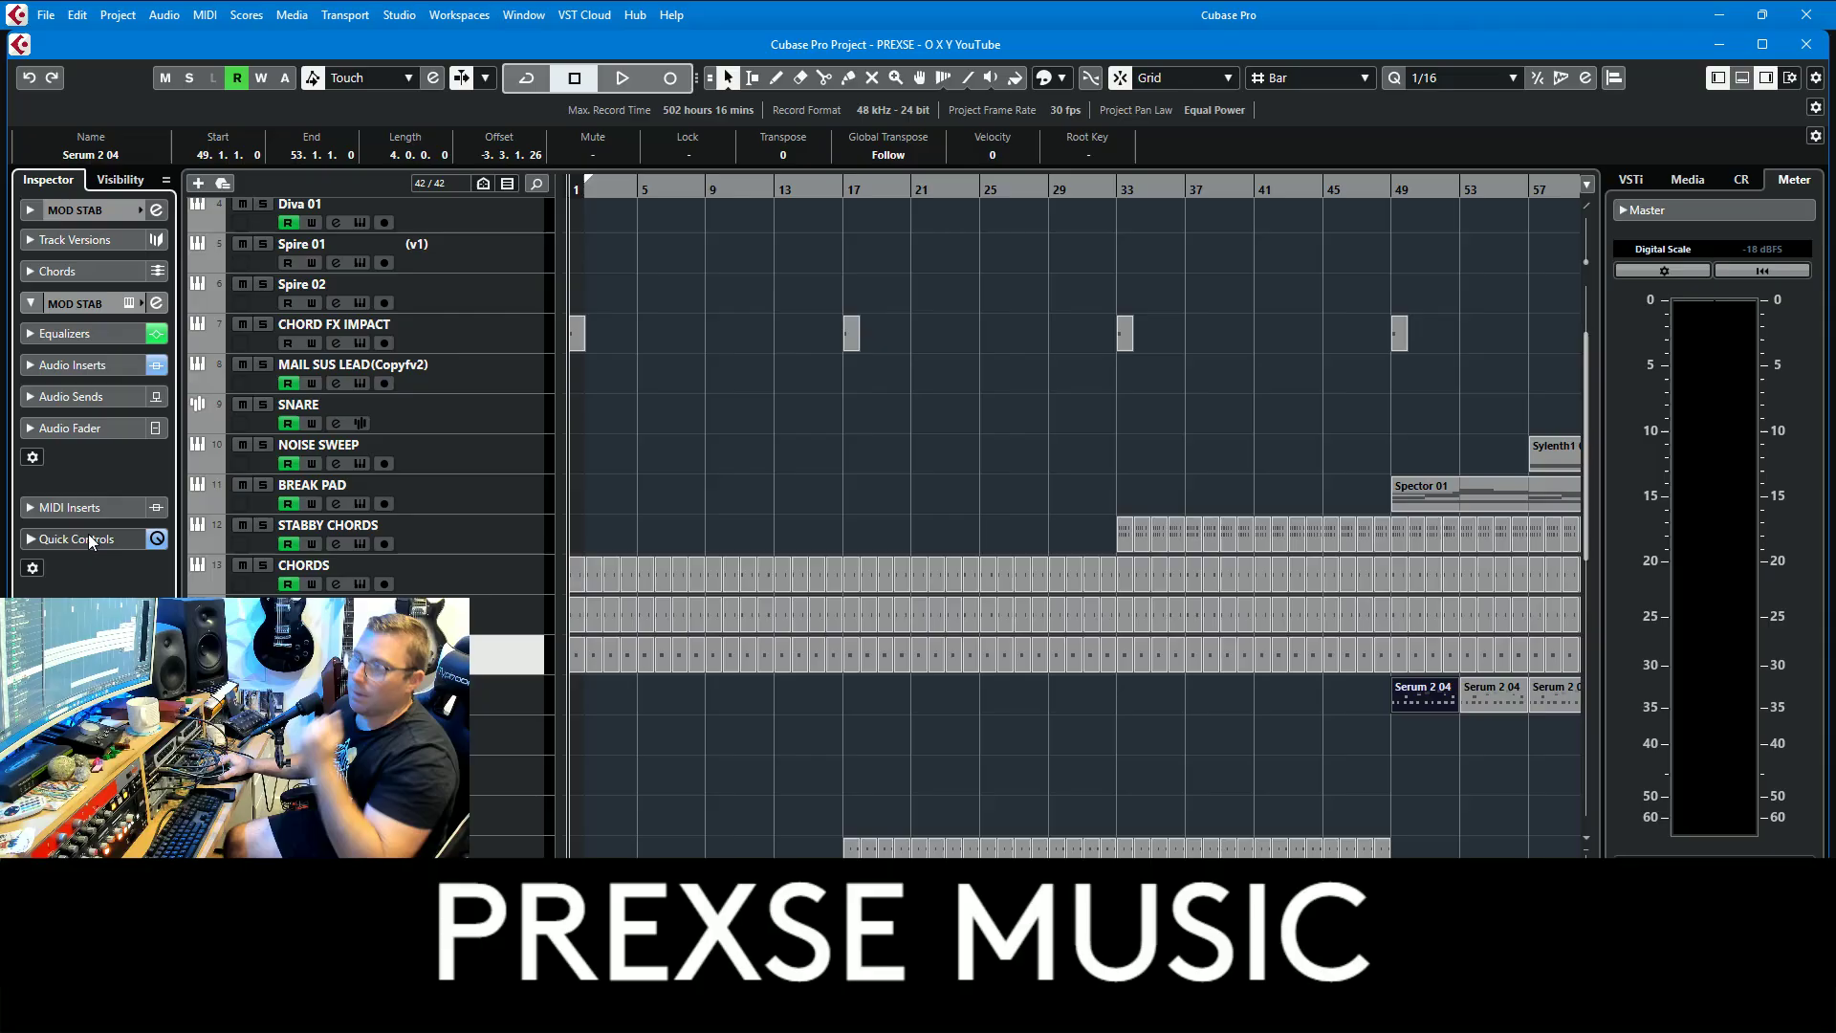
{"action": "left_click", "coordinate": [75, 331]}
{"action": "left_click", "coordinate": [77, 335]}
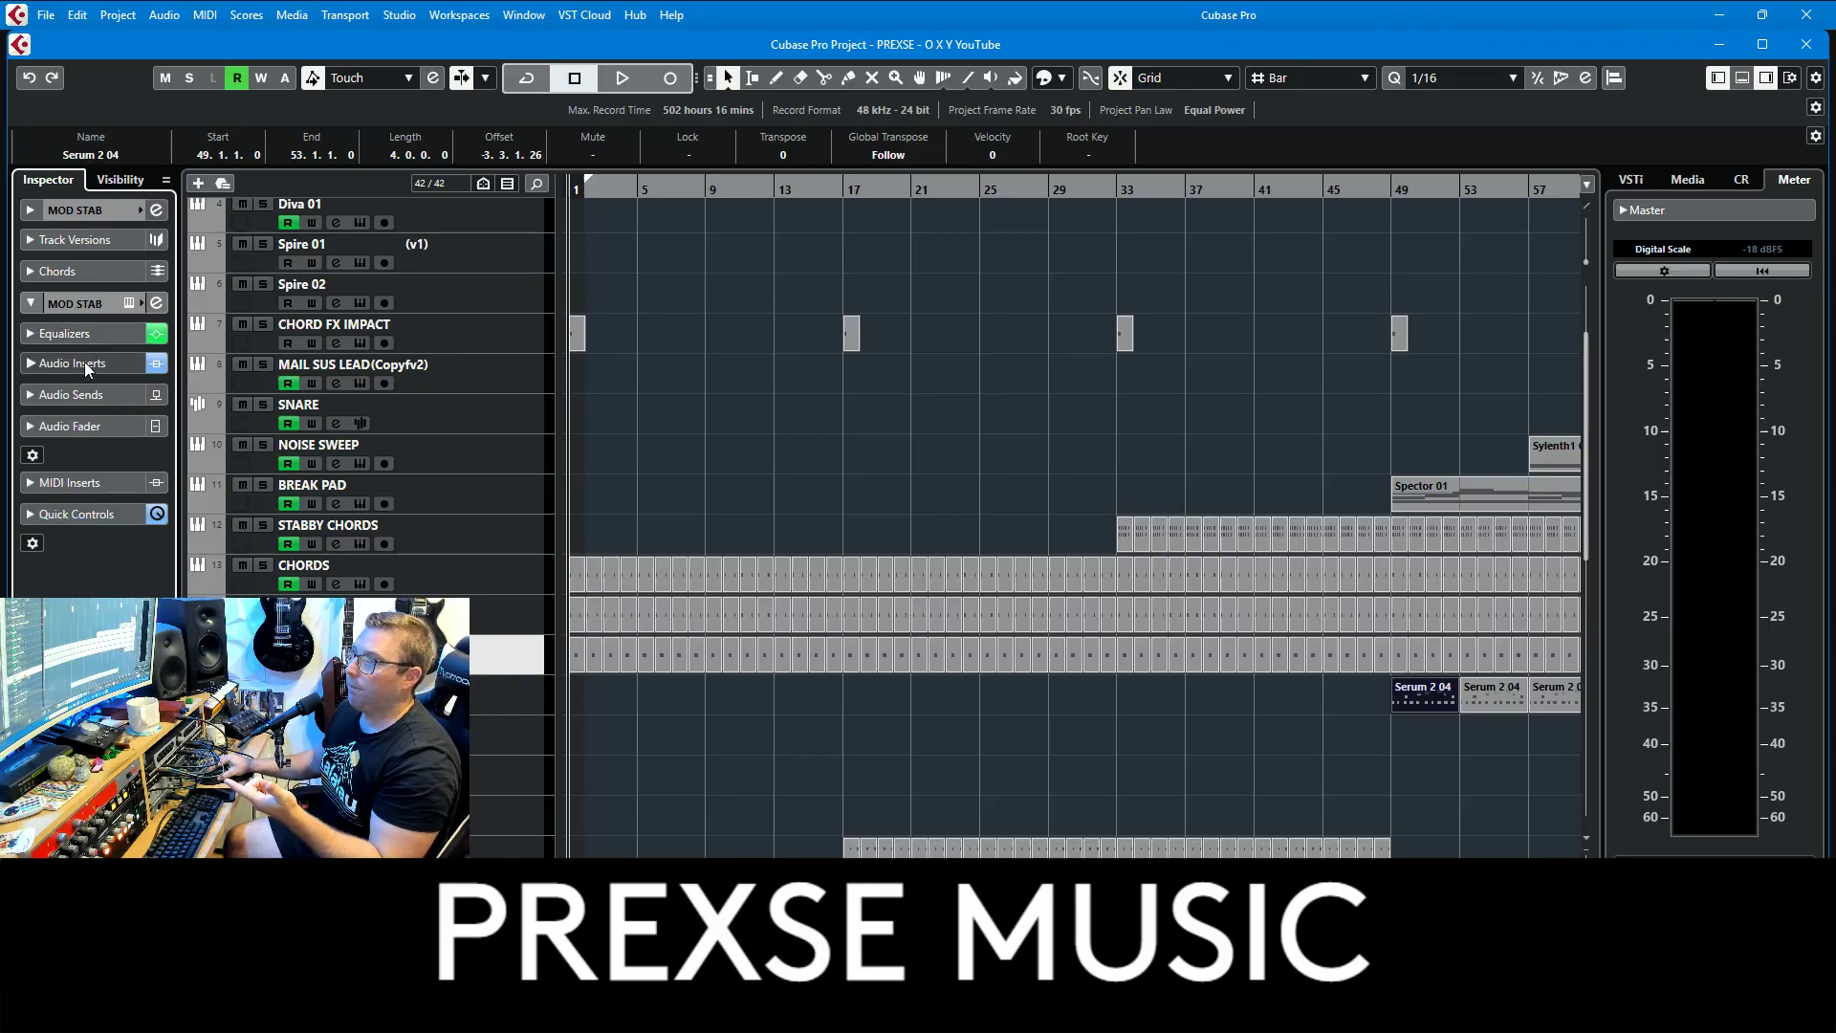
Step: Return to the basic track settings and look at them for the CHORDS, Synplant 01 and BASS tracks
{"action": "left_click", "coordinate": [85, 364]}
{"action": "left_click", "coordinate": [80, 212]}
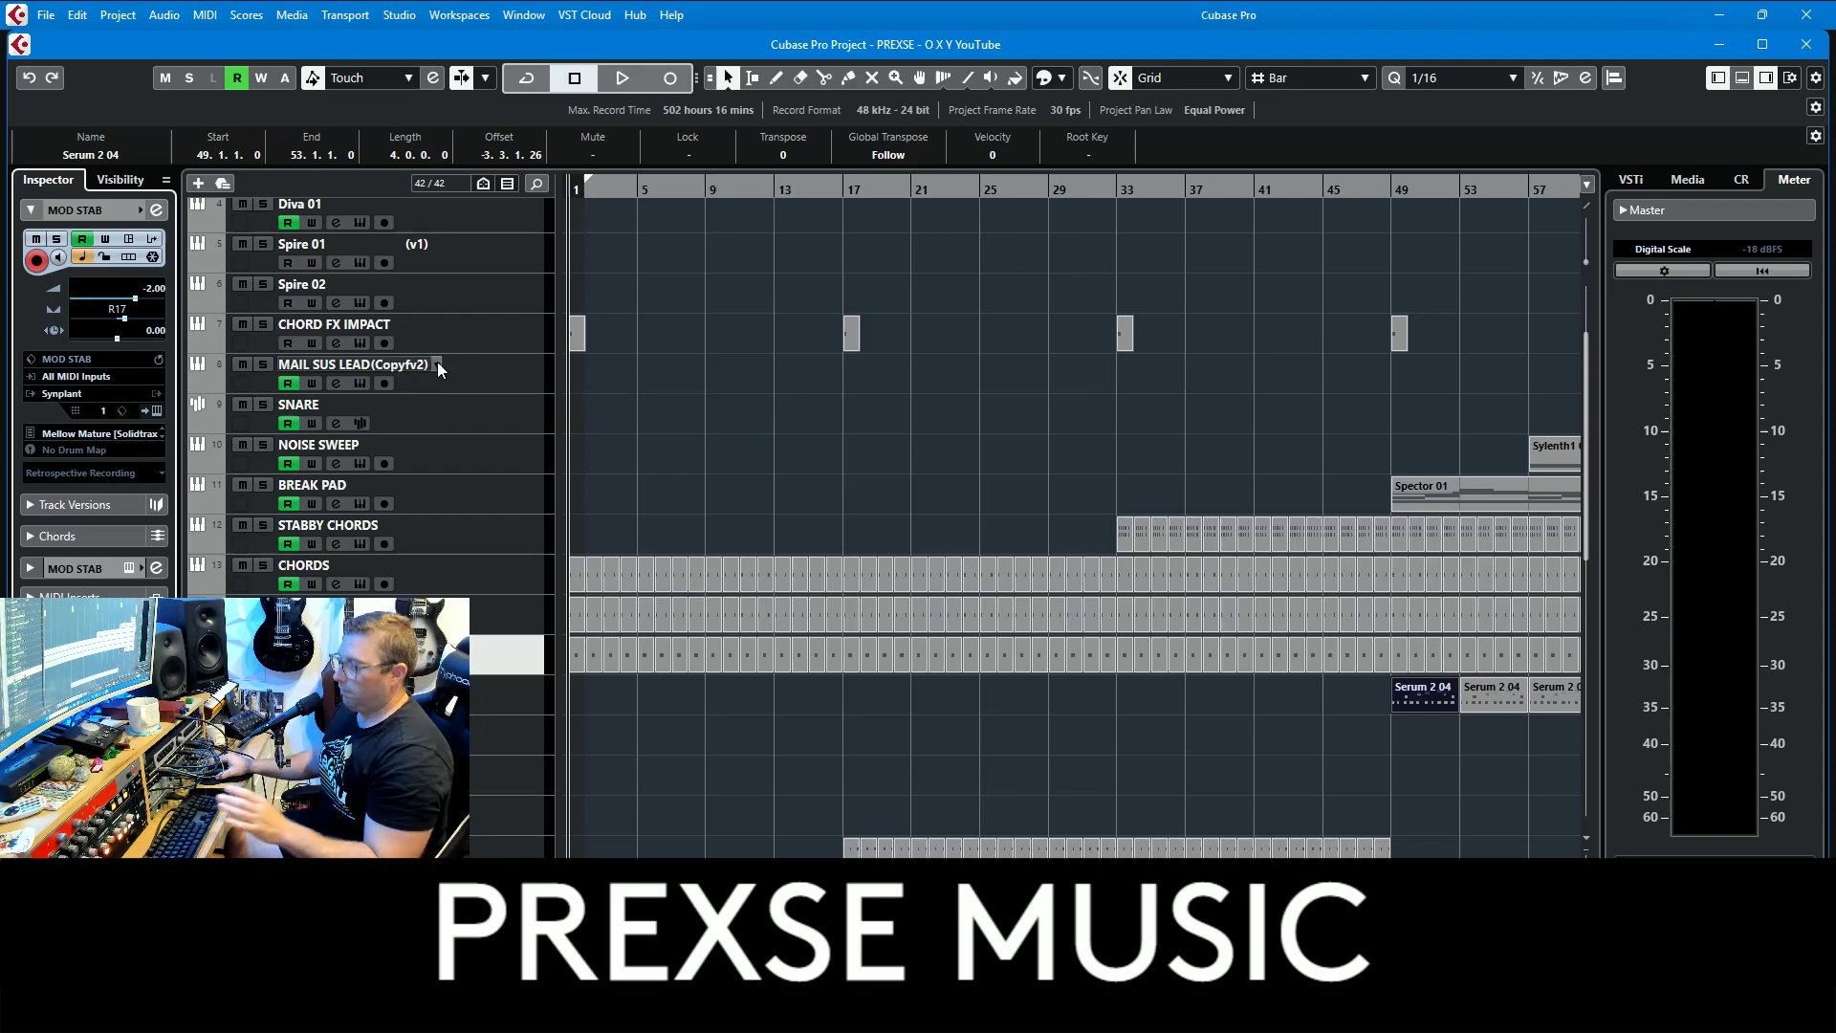
{"action": "scroll", "coordinate": [442, 459], "scroll_direction": "up", "scroll_amount": 3}
{"action": "scroll", "coordinate": [450, 478], "scroll_direction": "down", "scroll_amount": 6}
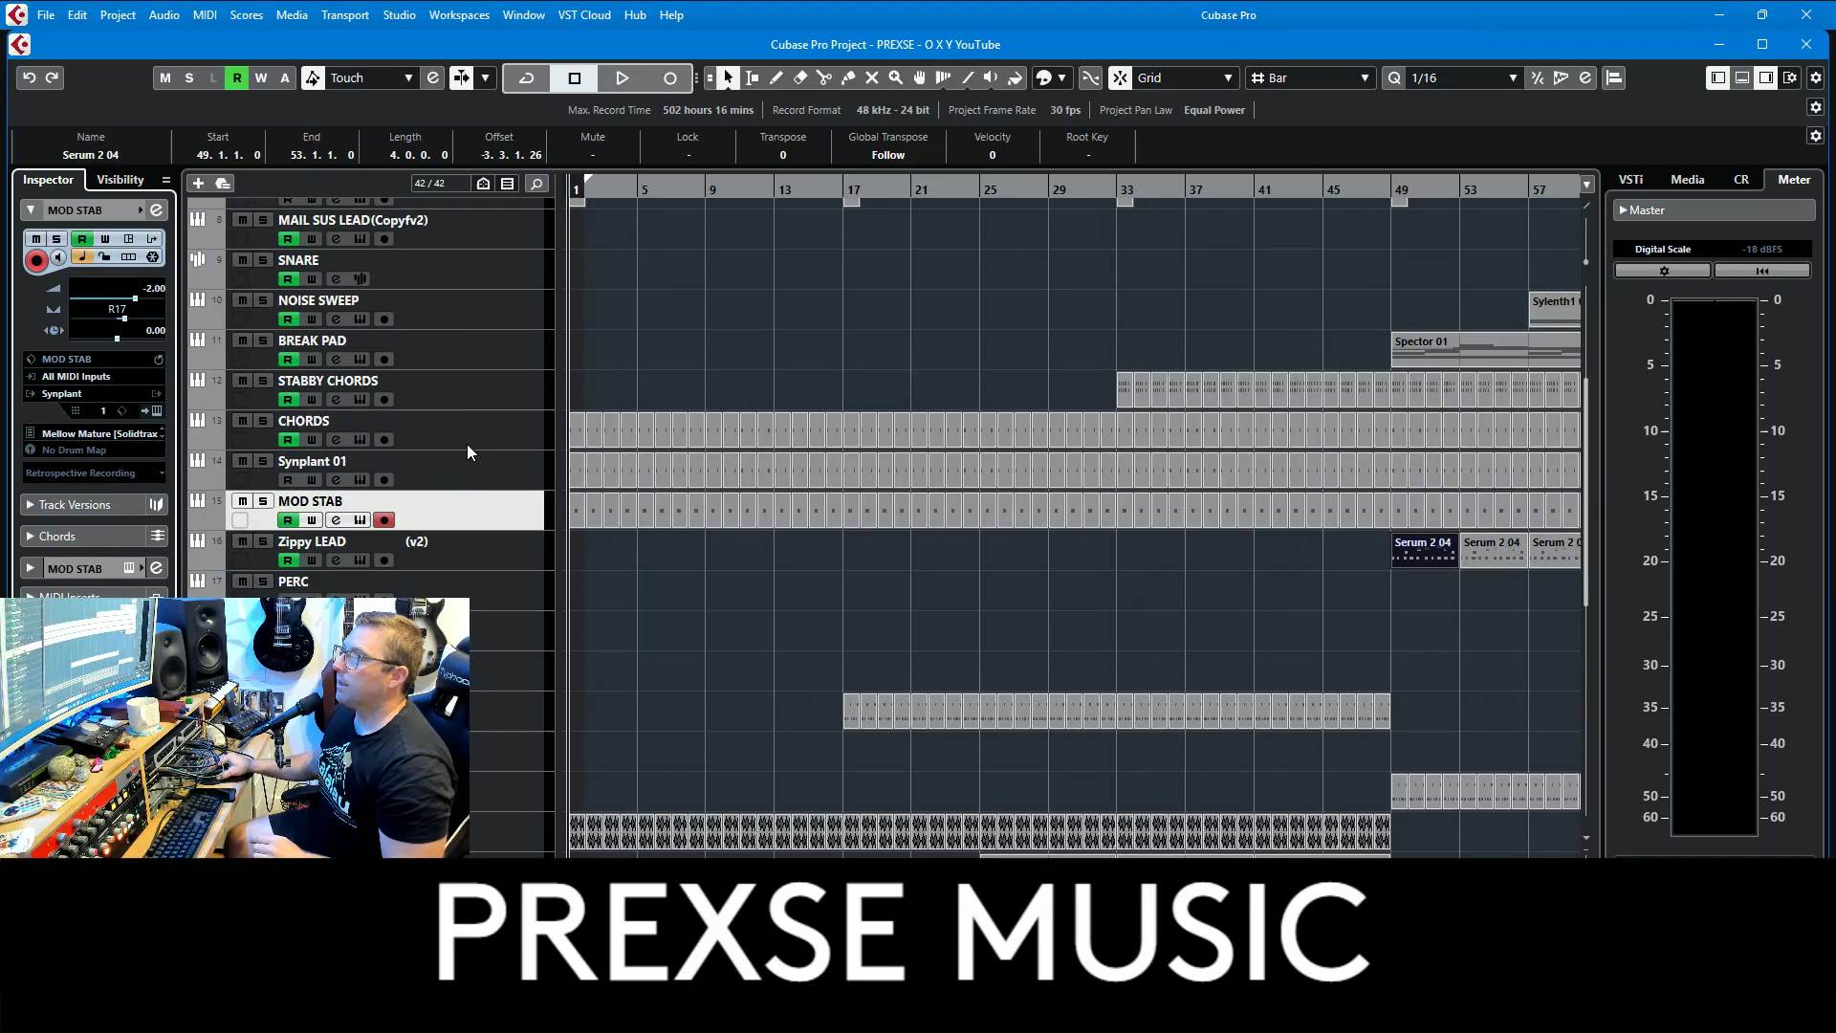
{"action": "left_click", "coordinate": [466, 444]}
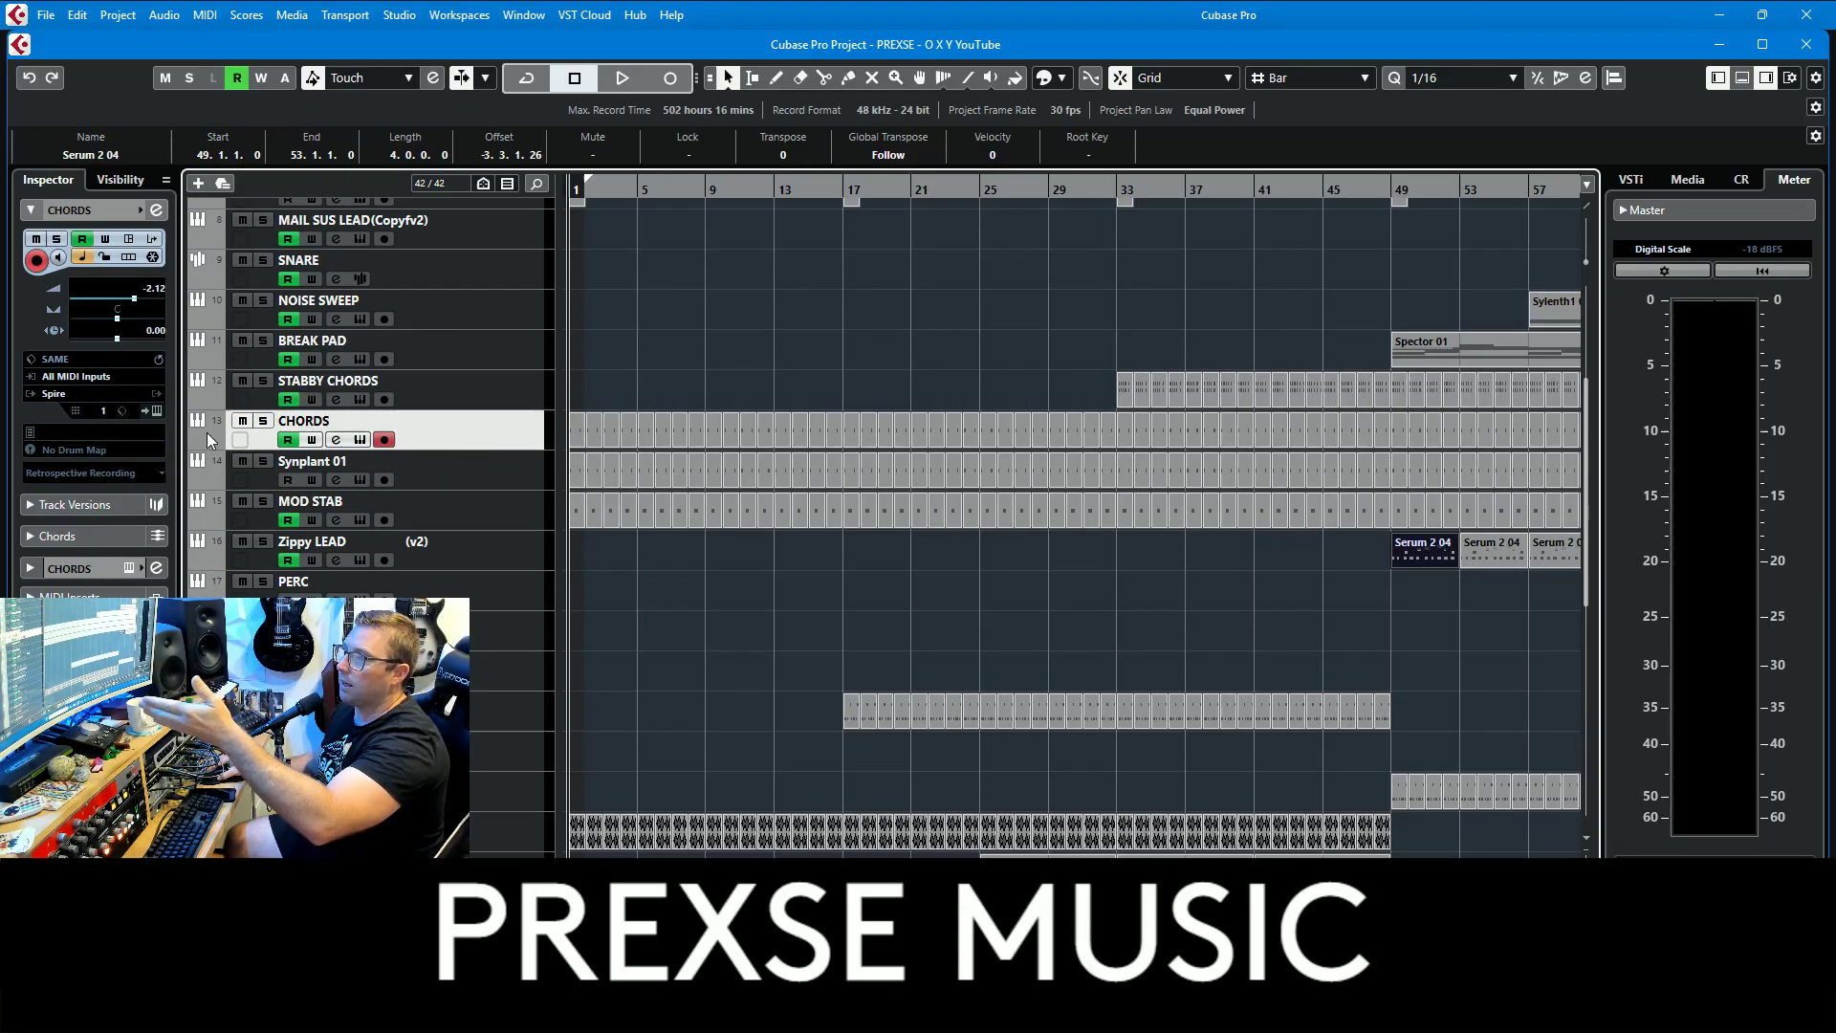
{"action": "left_click", "coordinate": [468, 462]}
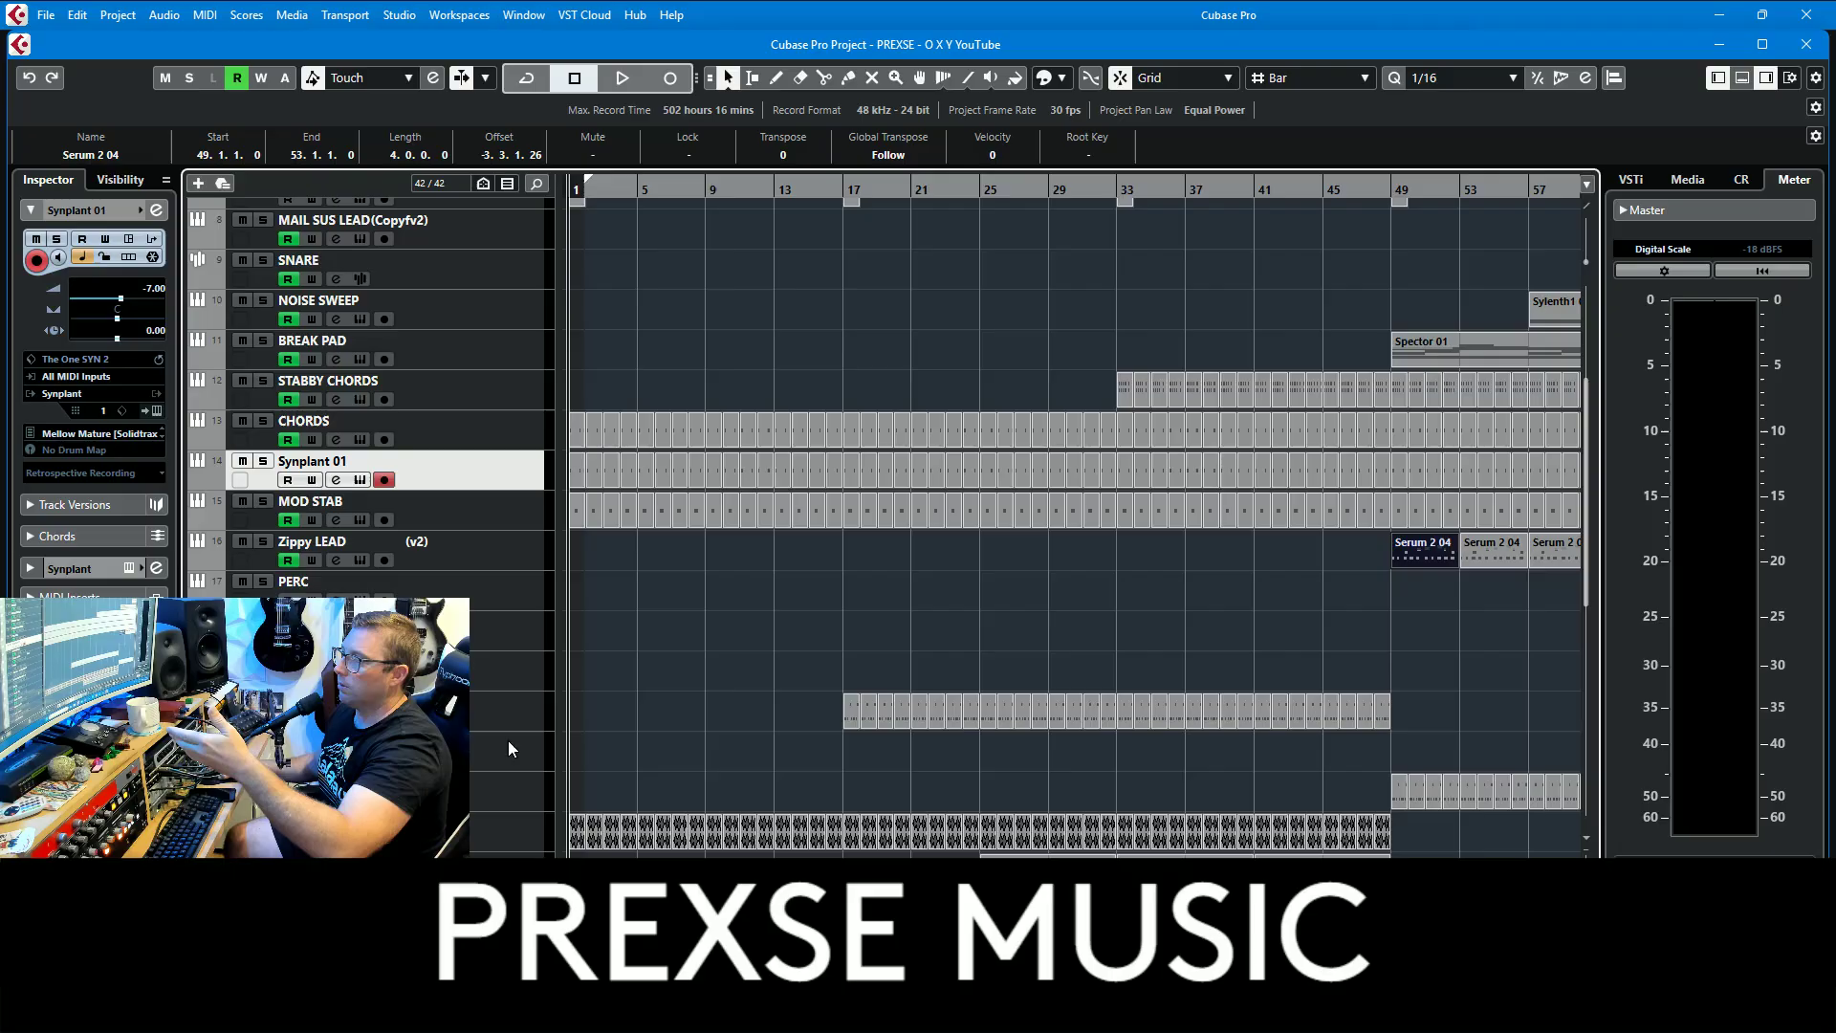
{"action": "left_click", "coordinate": [509, 698]}
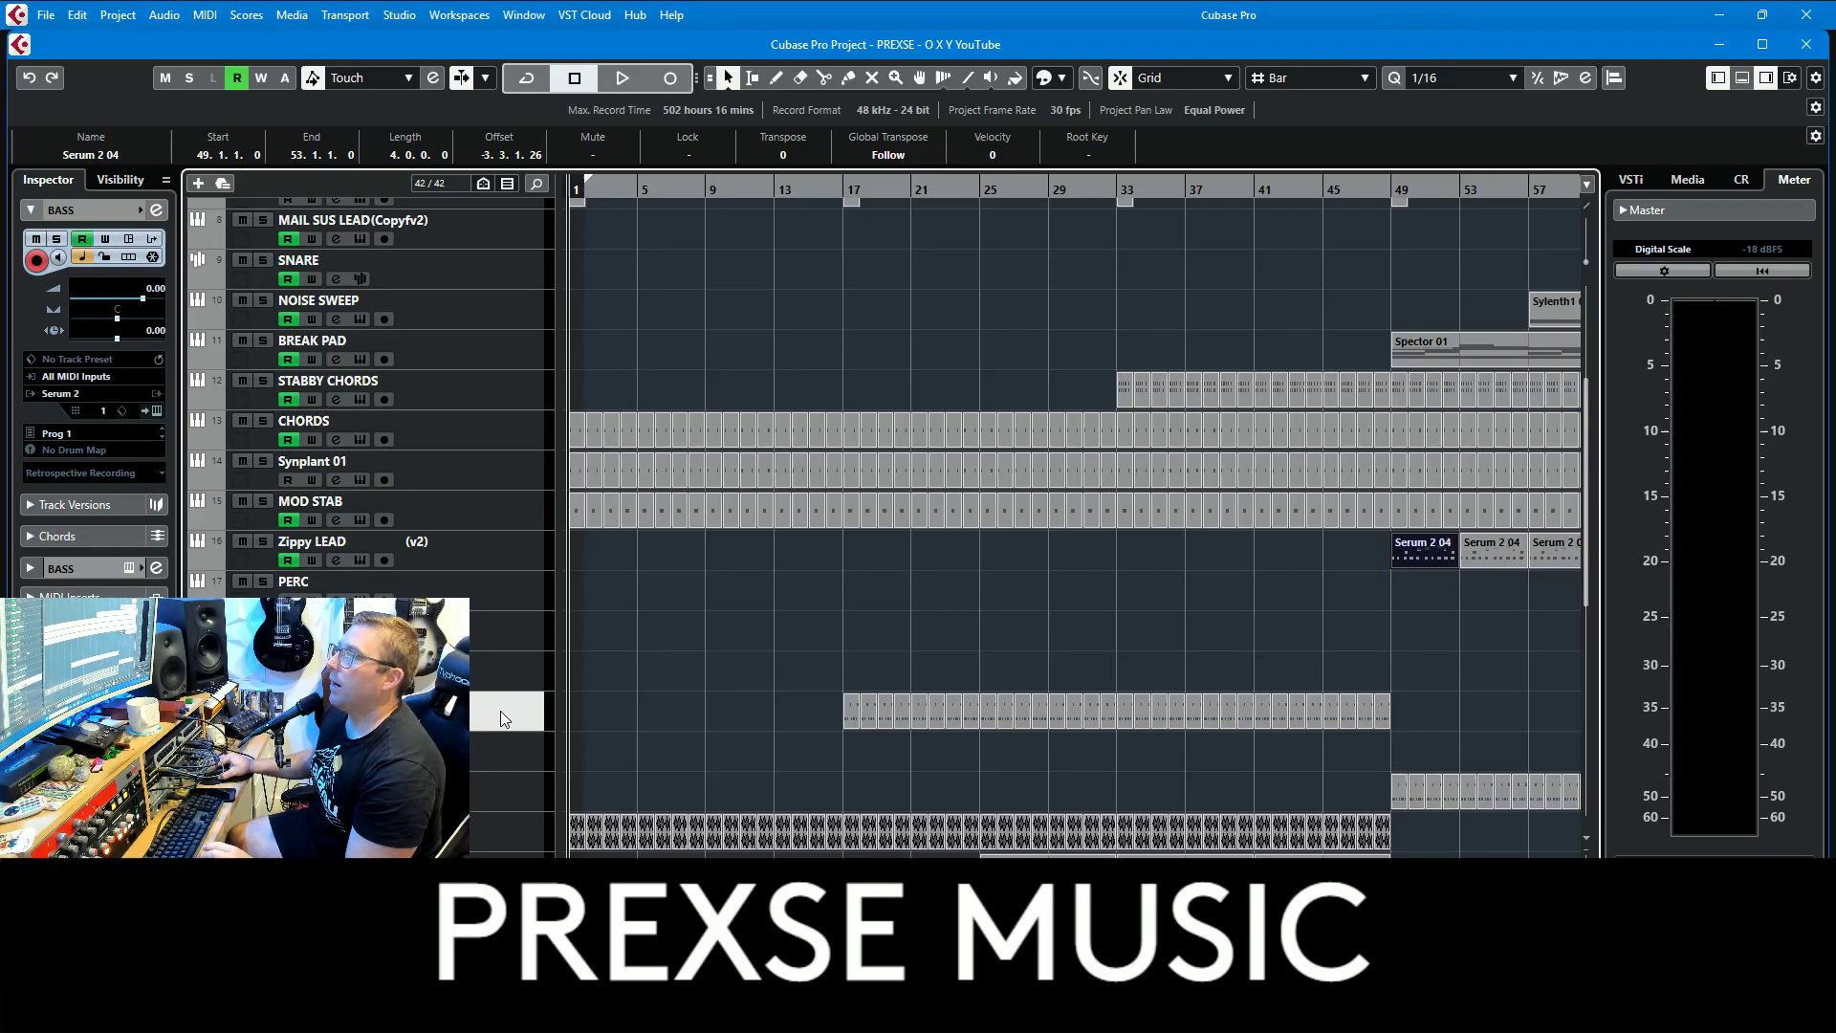
Step: Play the project from near its beginning, solo the Hook VOXX track to hear it alone, and stop playback
{"action": "scroll", "coordinate": [467, 585], "scroll_direction": "up", "scroll_amount": 5}
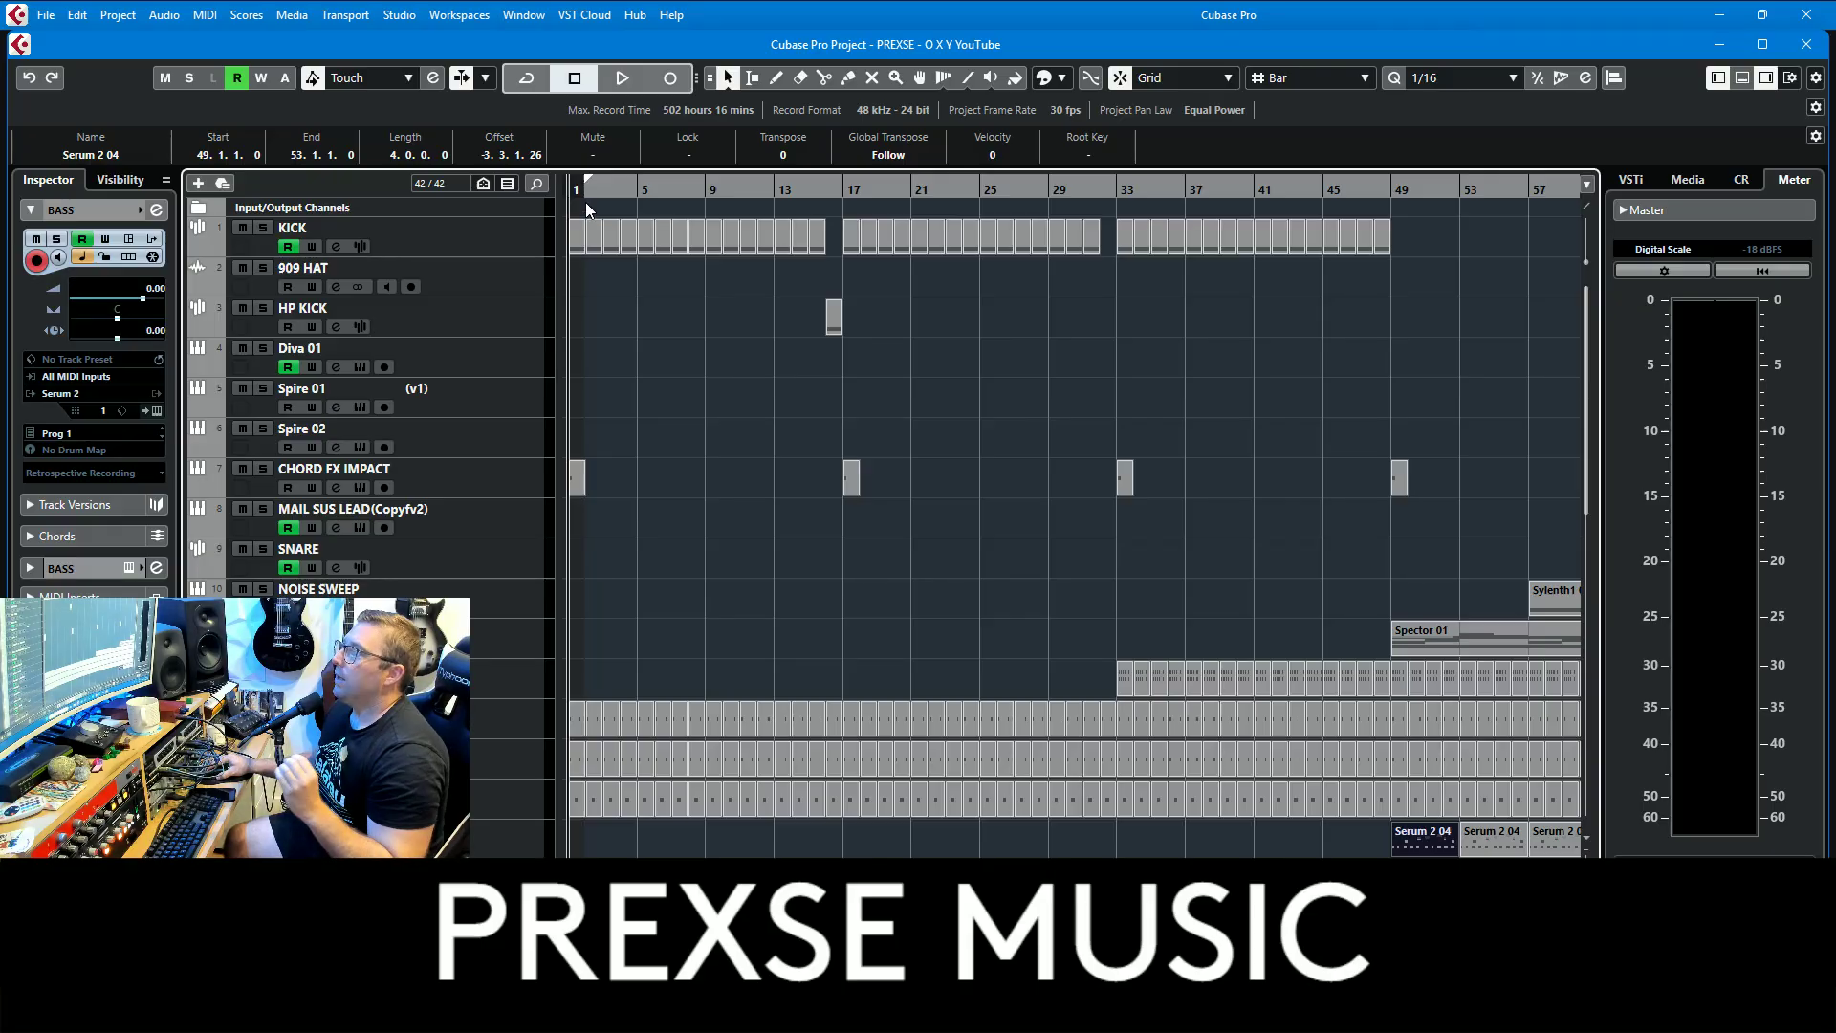
{"action": "scroll", "coordinate": [496, 553], "scroll_direction": "down", "scroll_amount": 15}
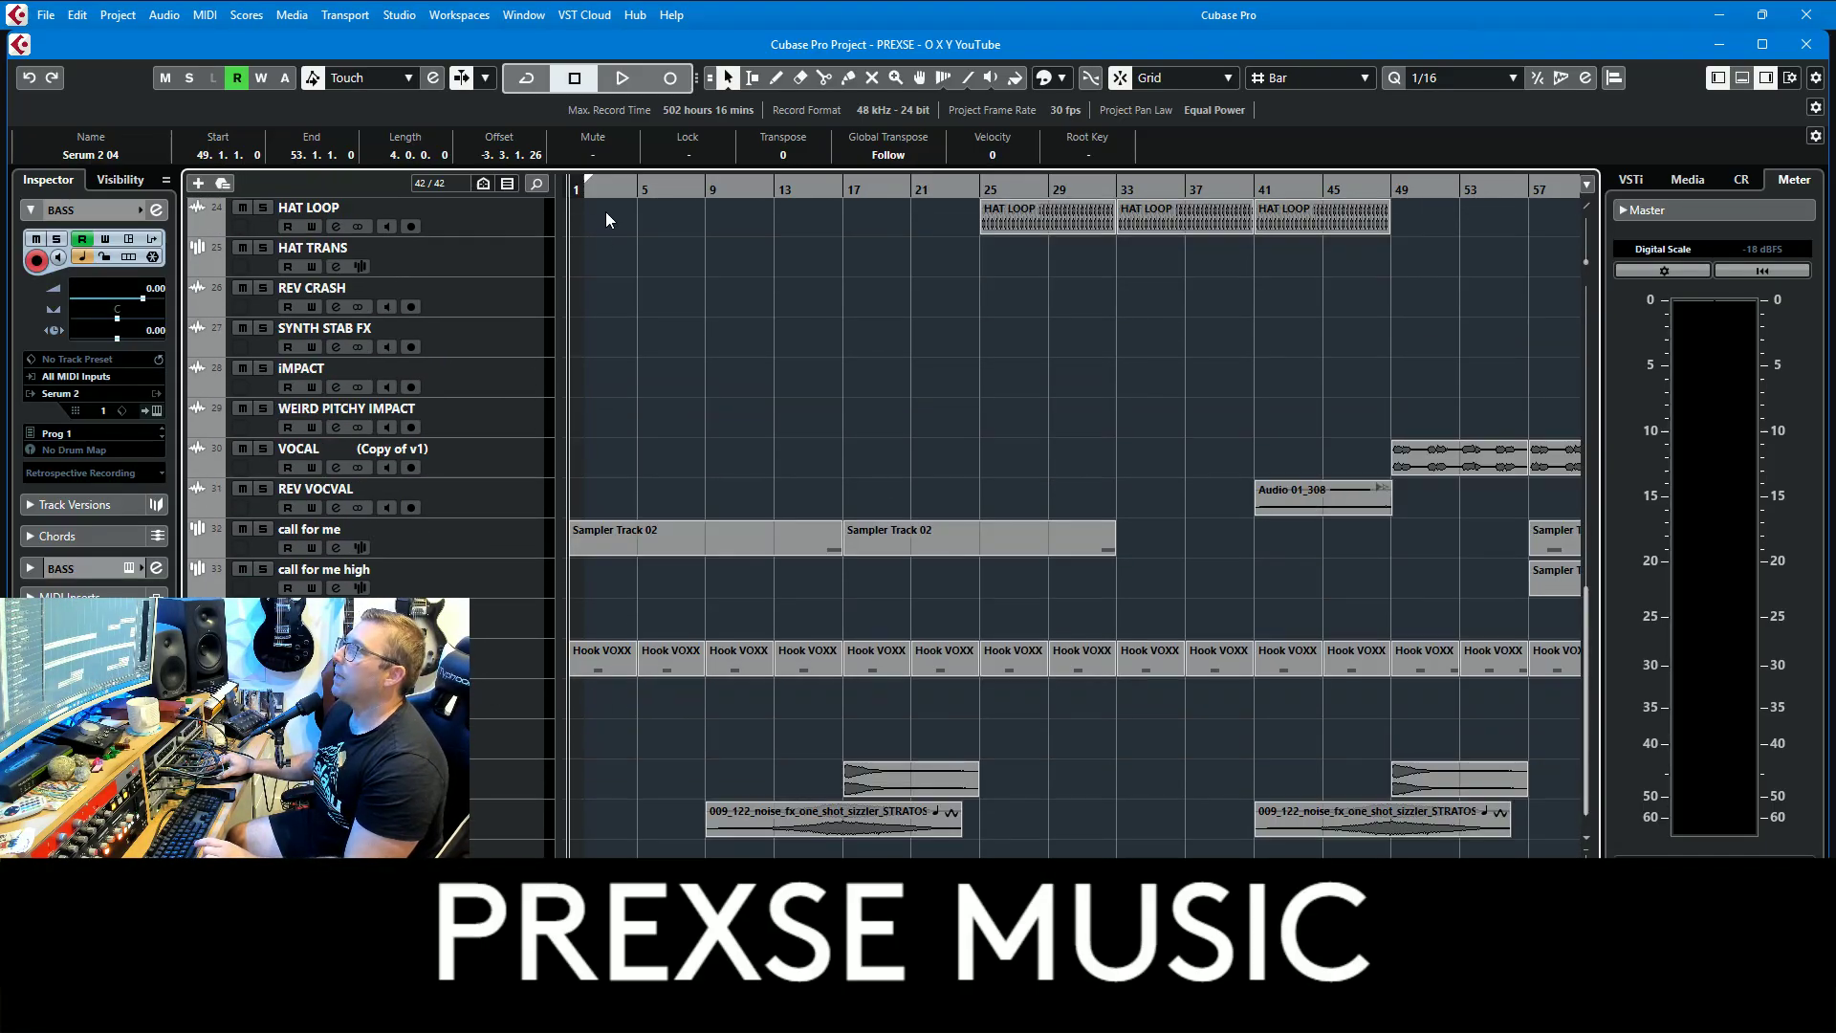
{"action": "left_click_drag", "start_coordinate": [606, 191], "coordinate": [627, 84]}
{"action": "left_click", "coordinate": [627, 83]}
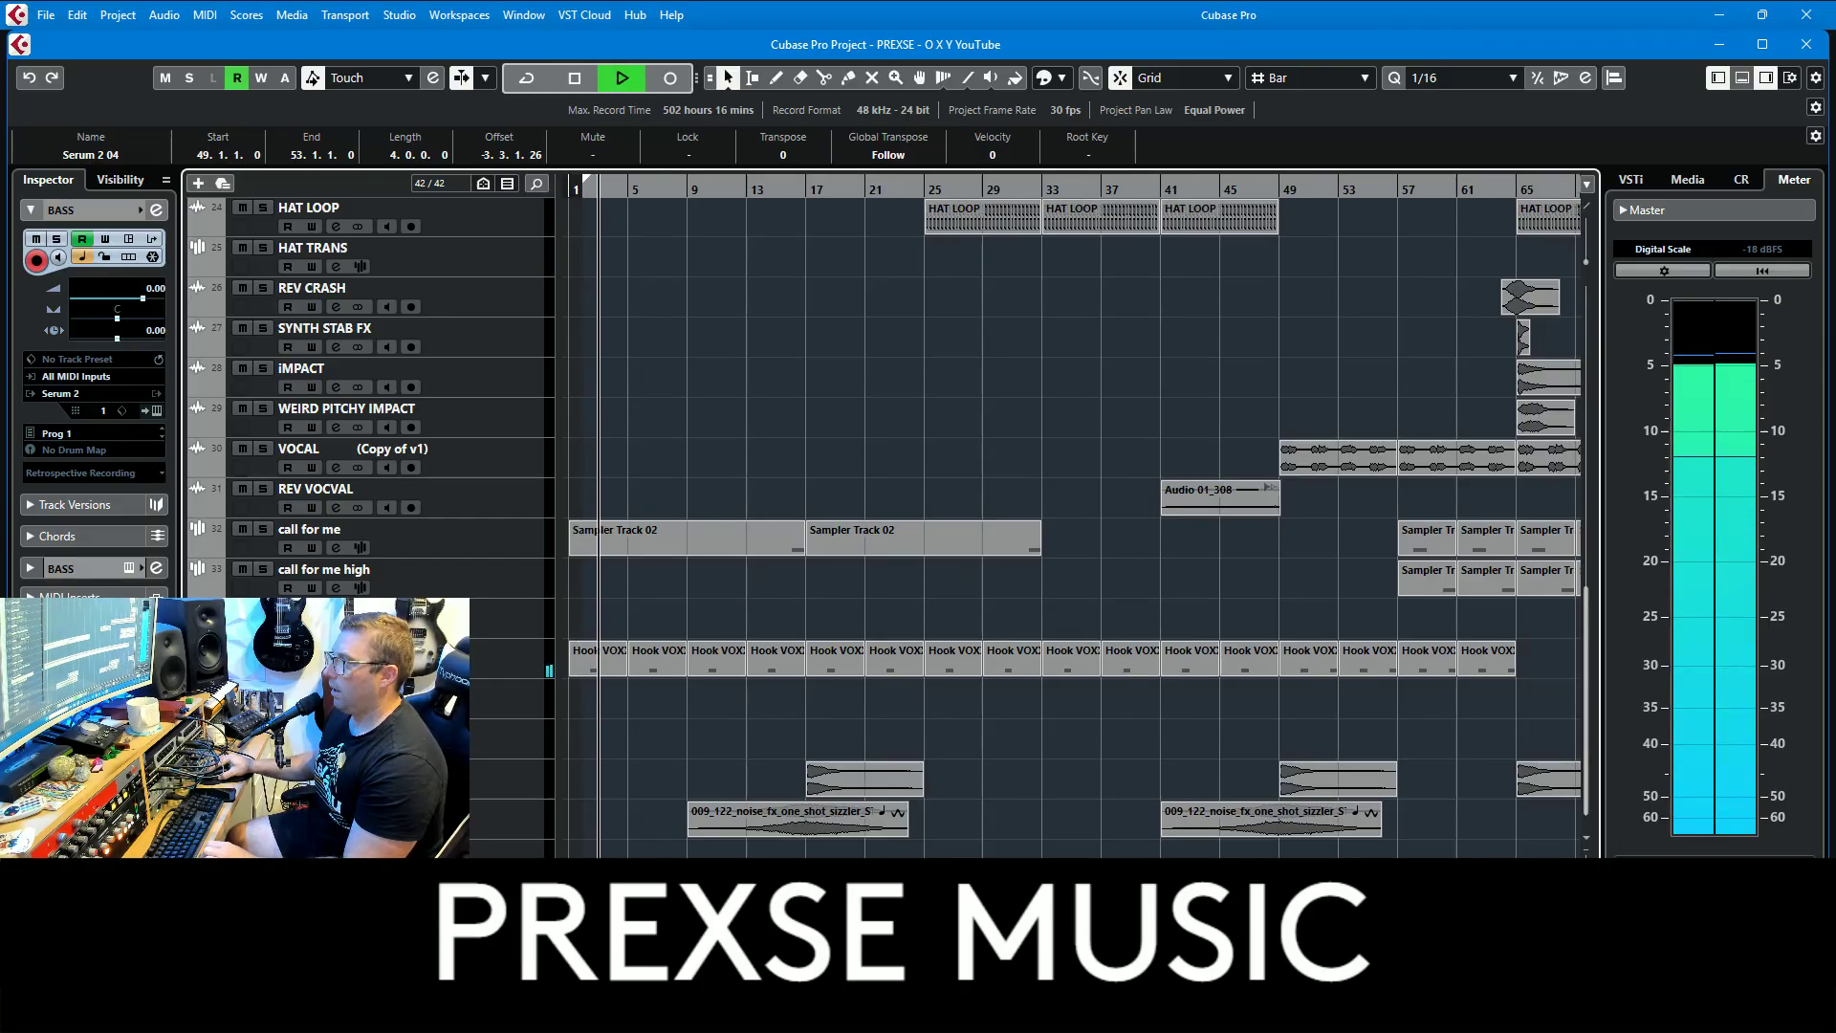
{"action": "left_click", "coordinate": [263, 650]}
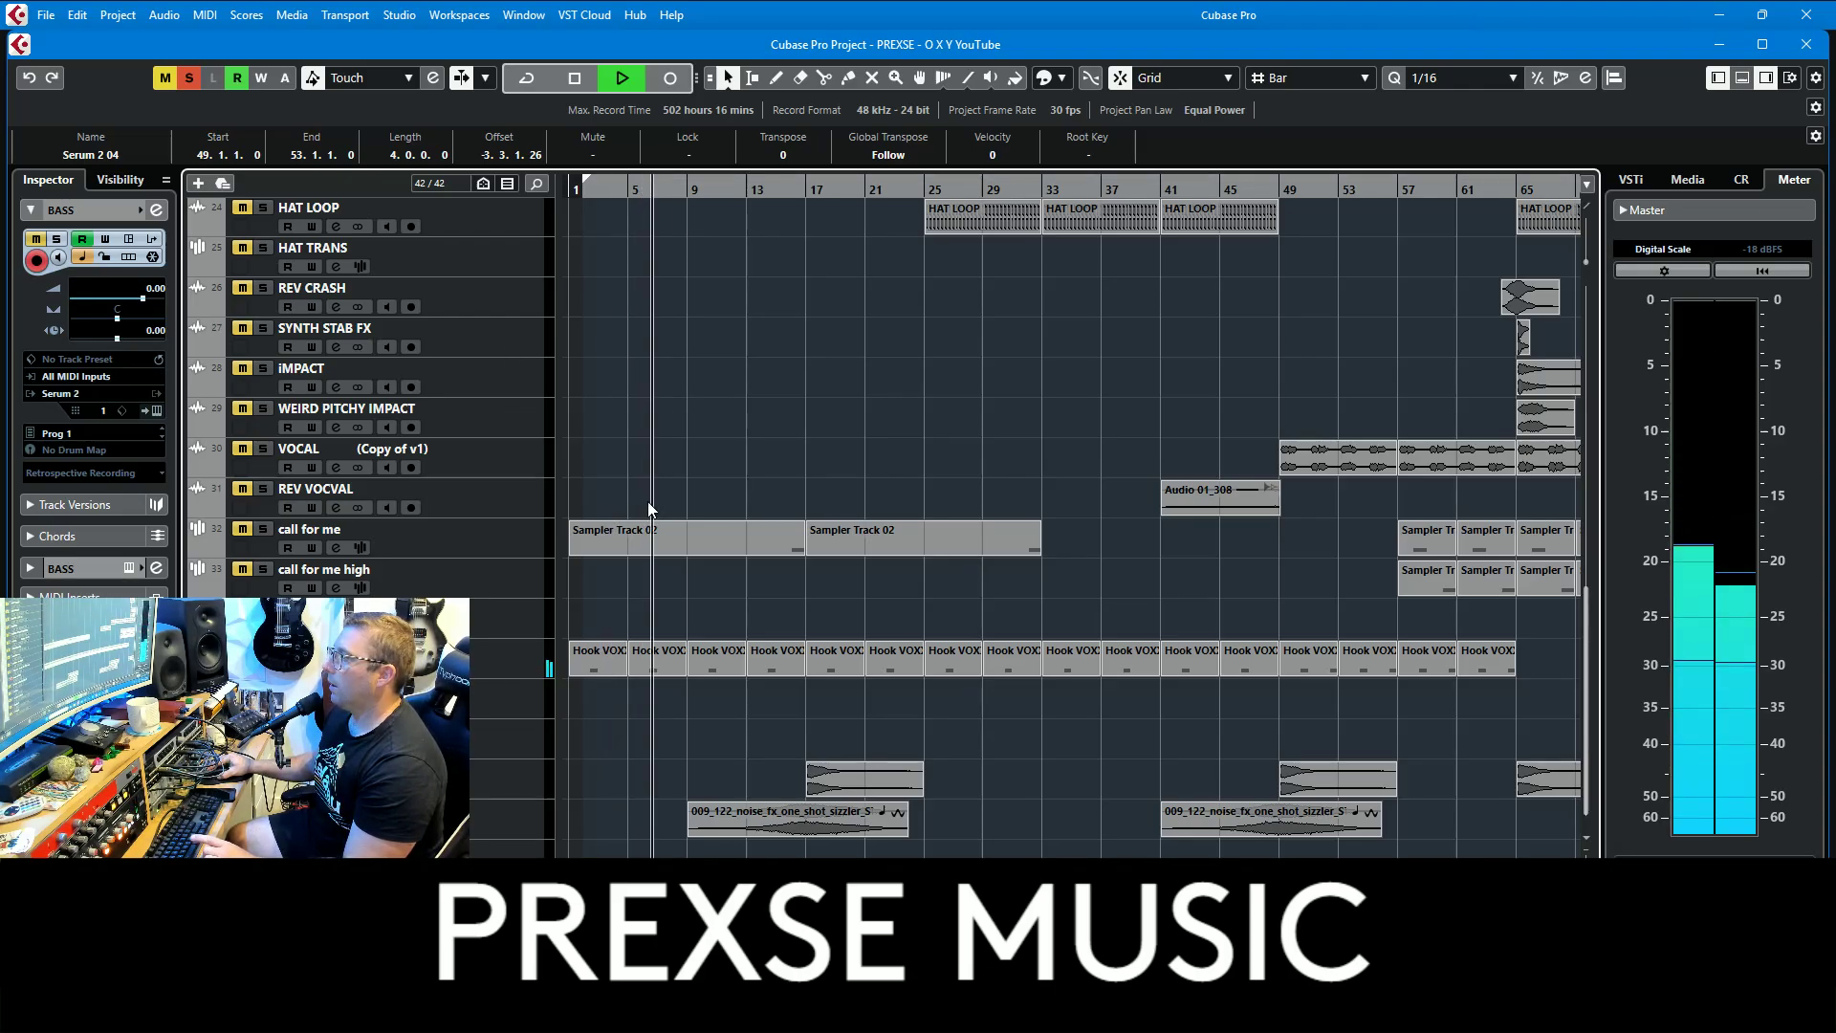
{"action": "key", "text": "space"}
Step: Select the Hook VOXX track and look at its sample in the Sampler Control, hiding the editor again
{"action": "left_click", "coordinate": [478, 658]}
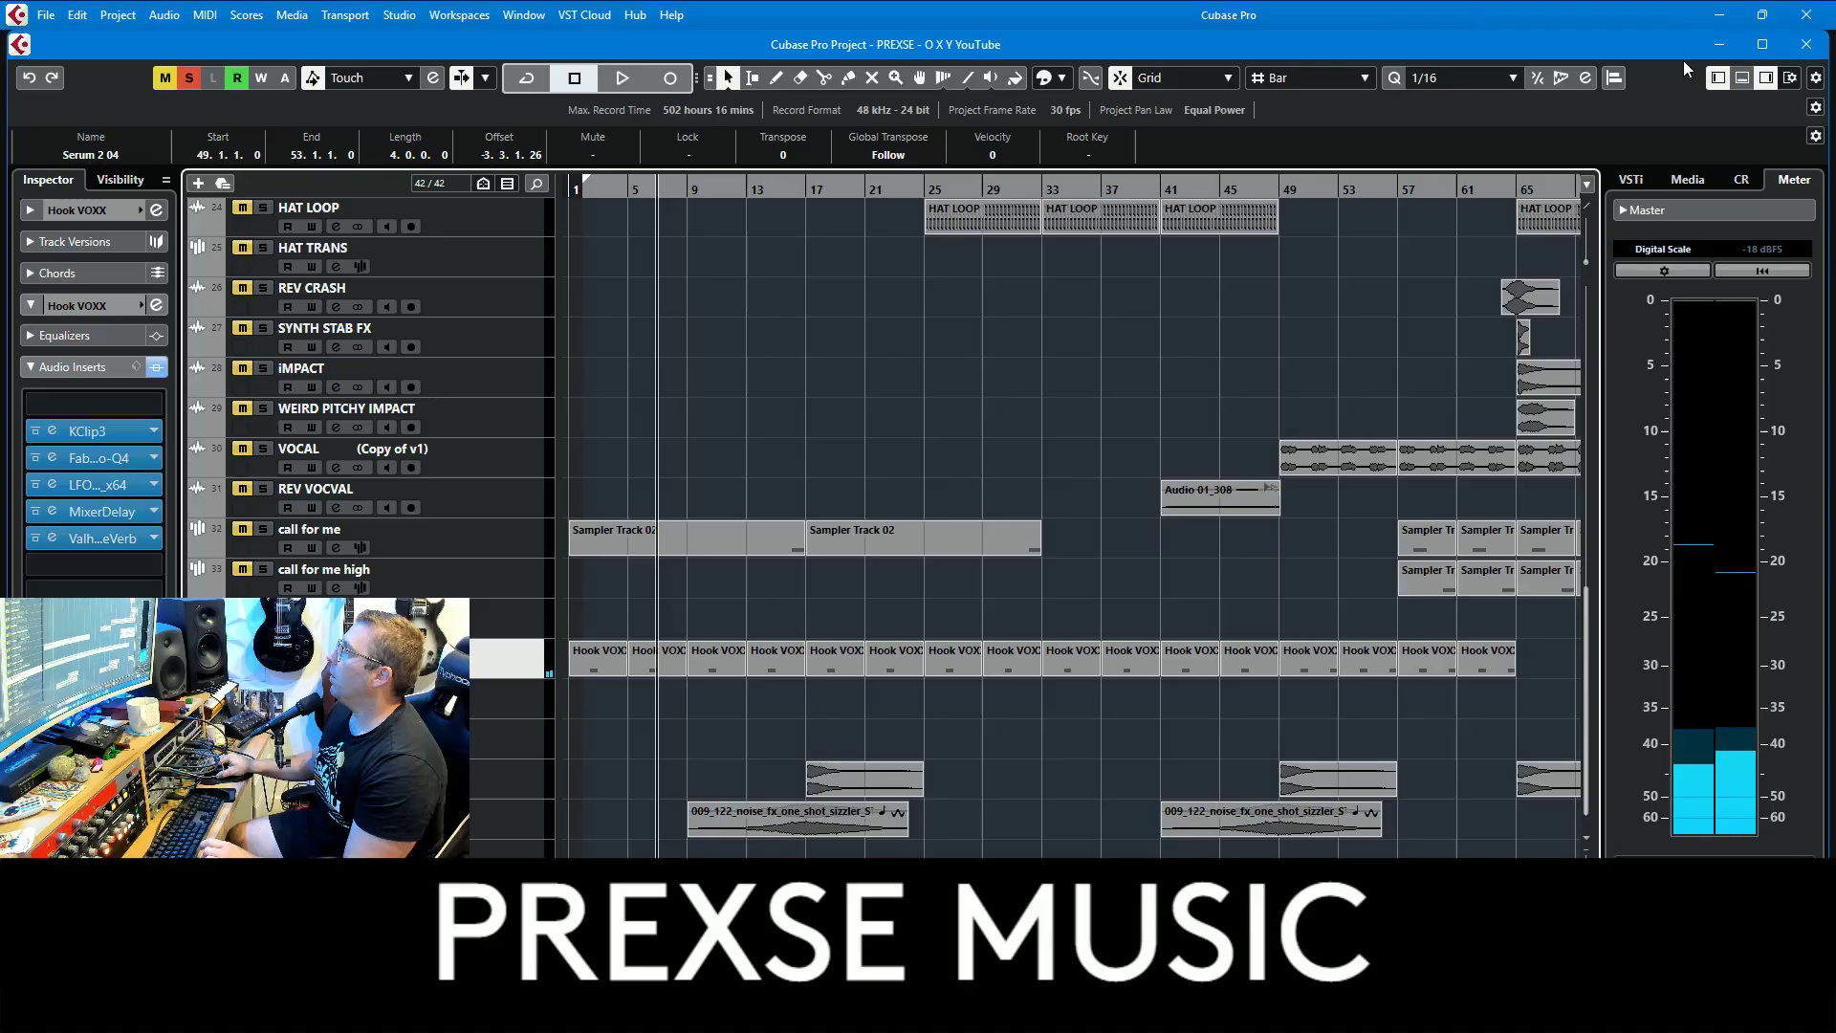
{"action": "left_click", "coordinate": [1742, 78]}
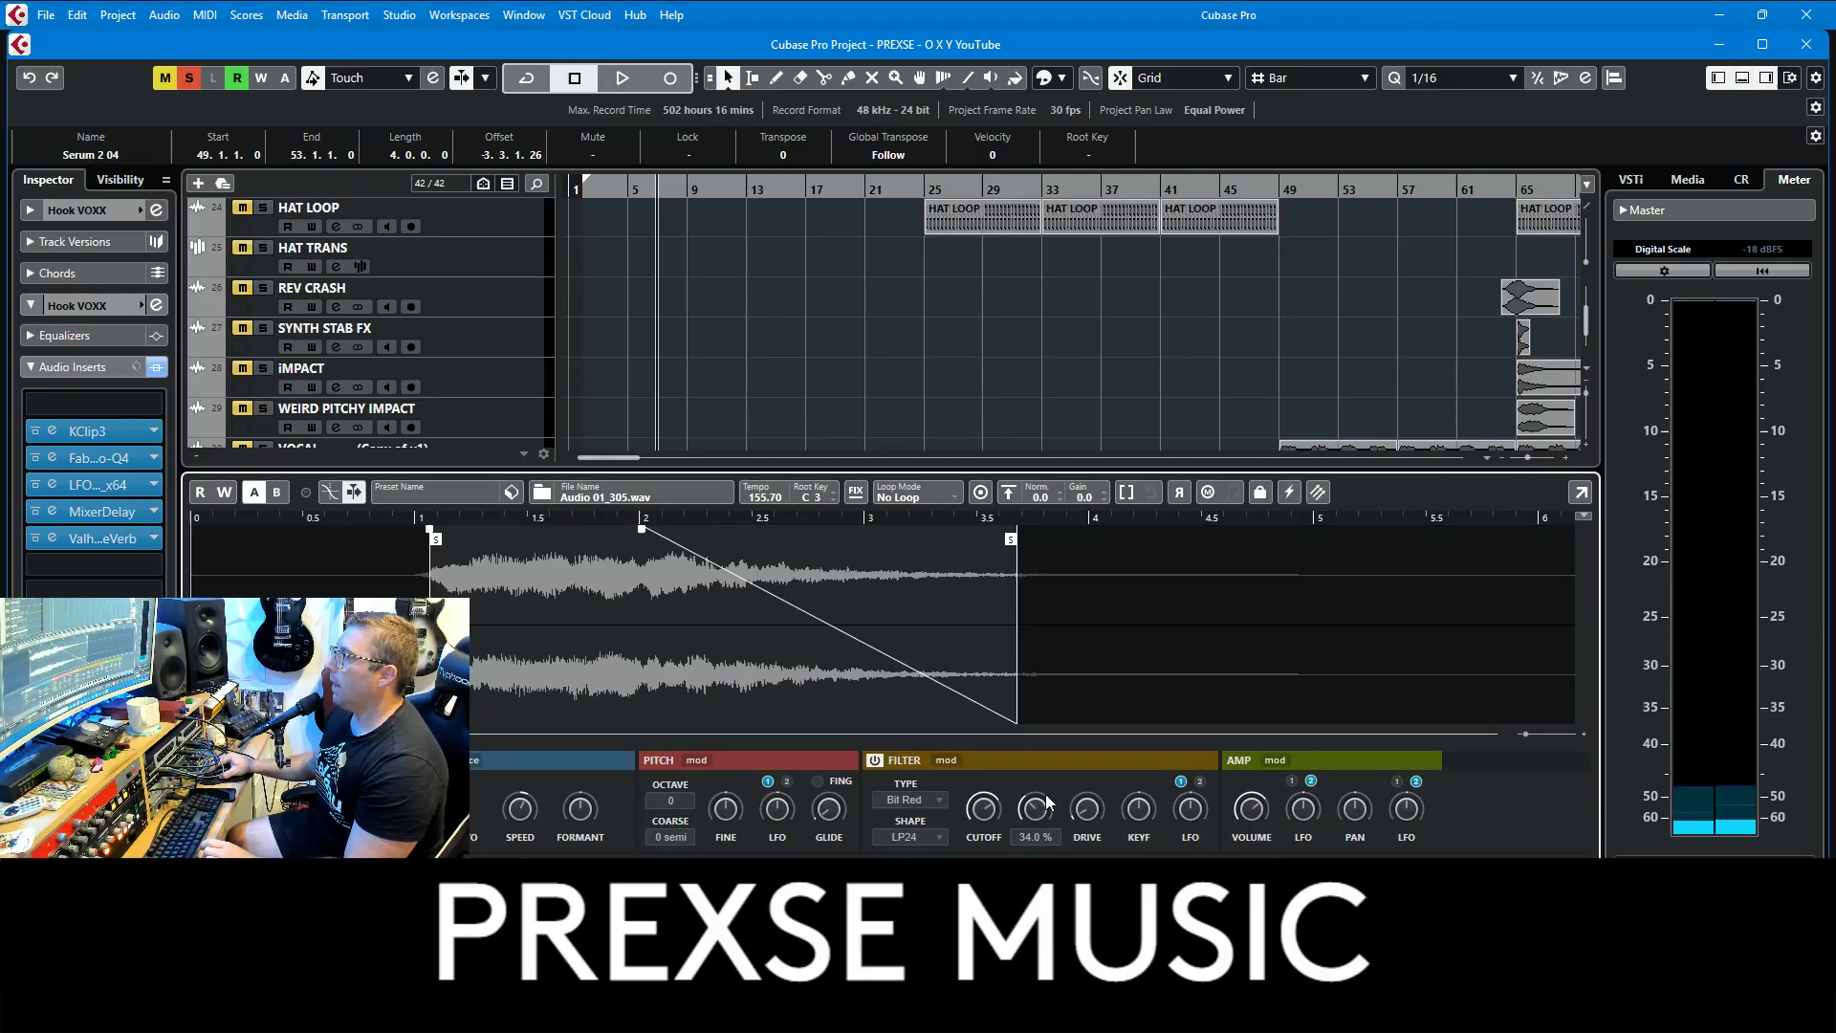
{"action": "left_click", "coordinate": [1741, 79]}
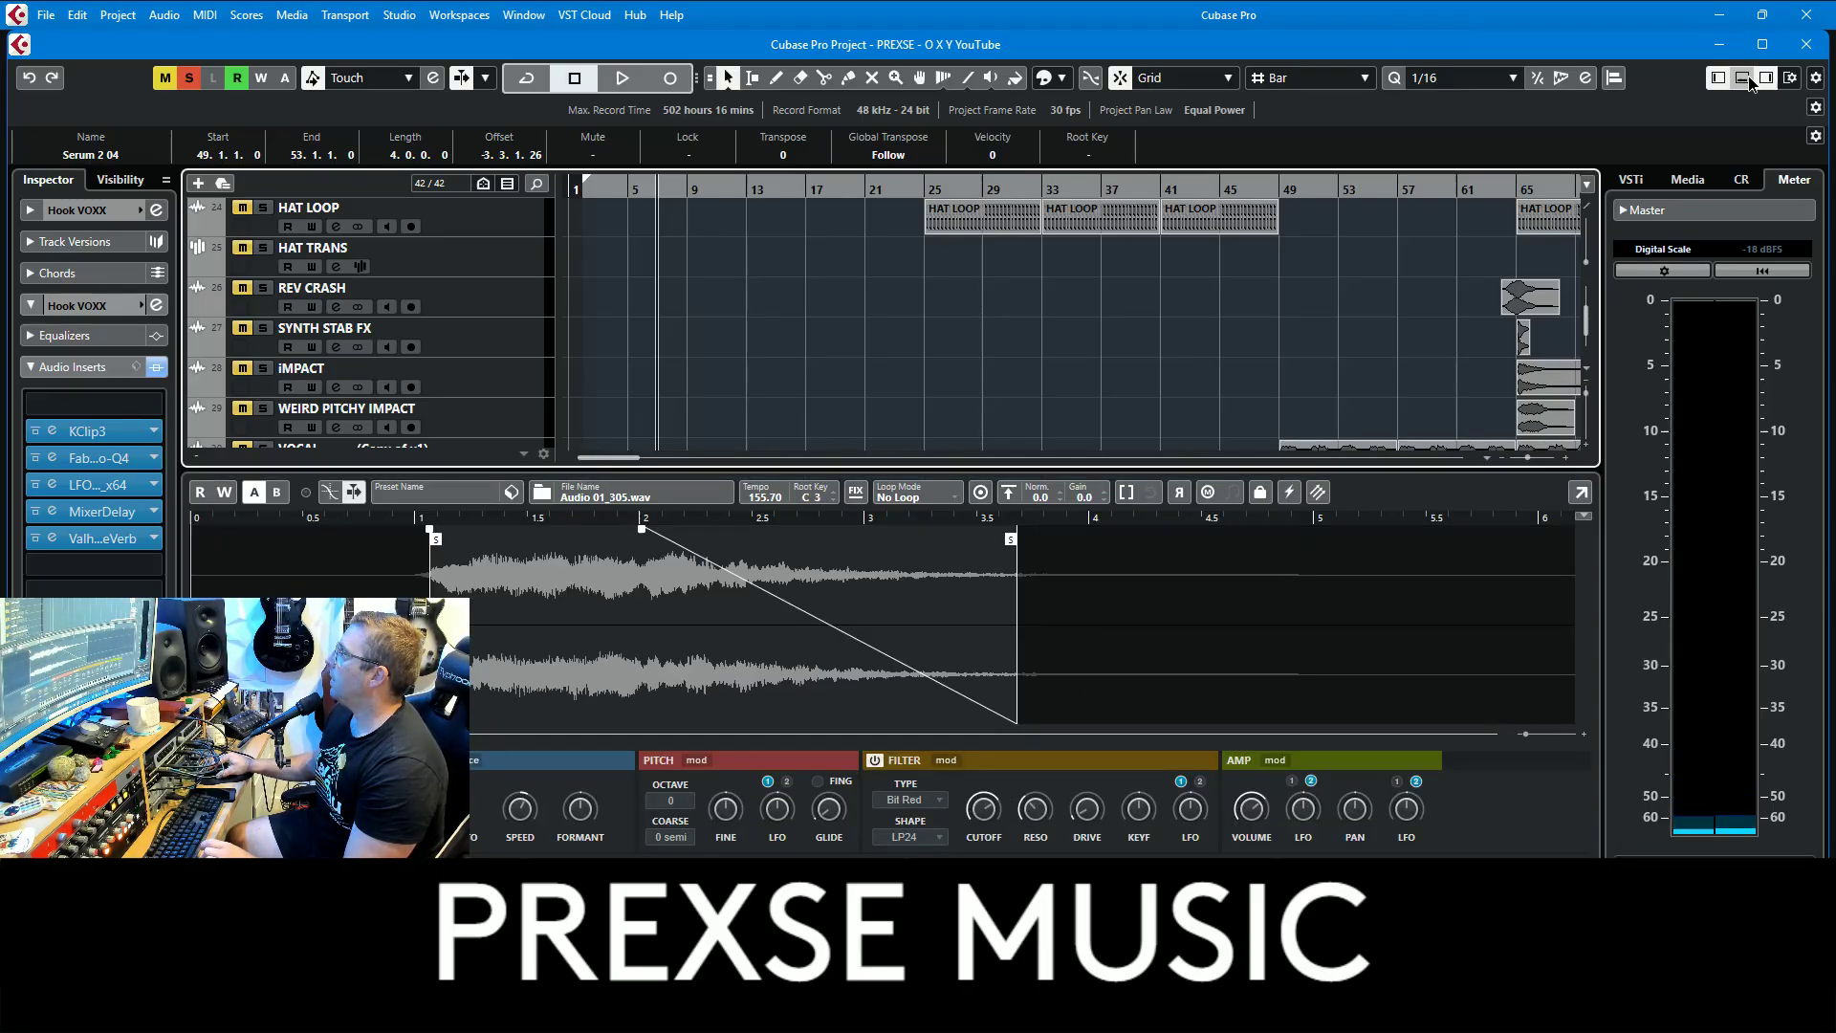
Step: Play from around bar 14, solo the call for me track to hear it alone, and clear all solos
{"action": "key", "text": "space"}
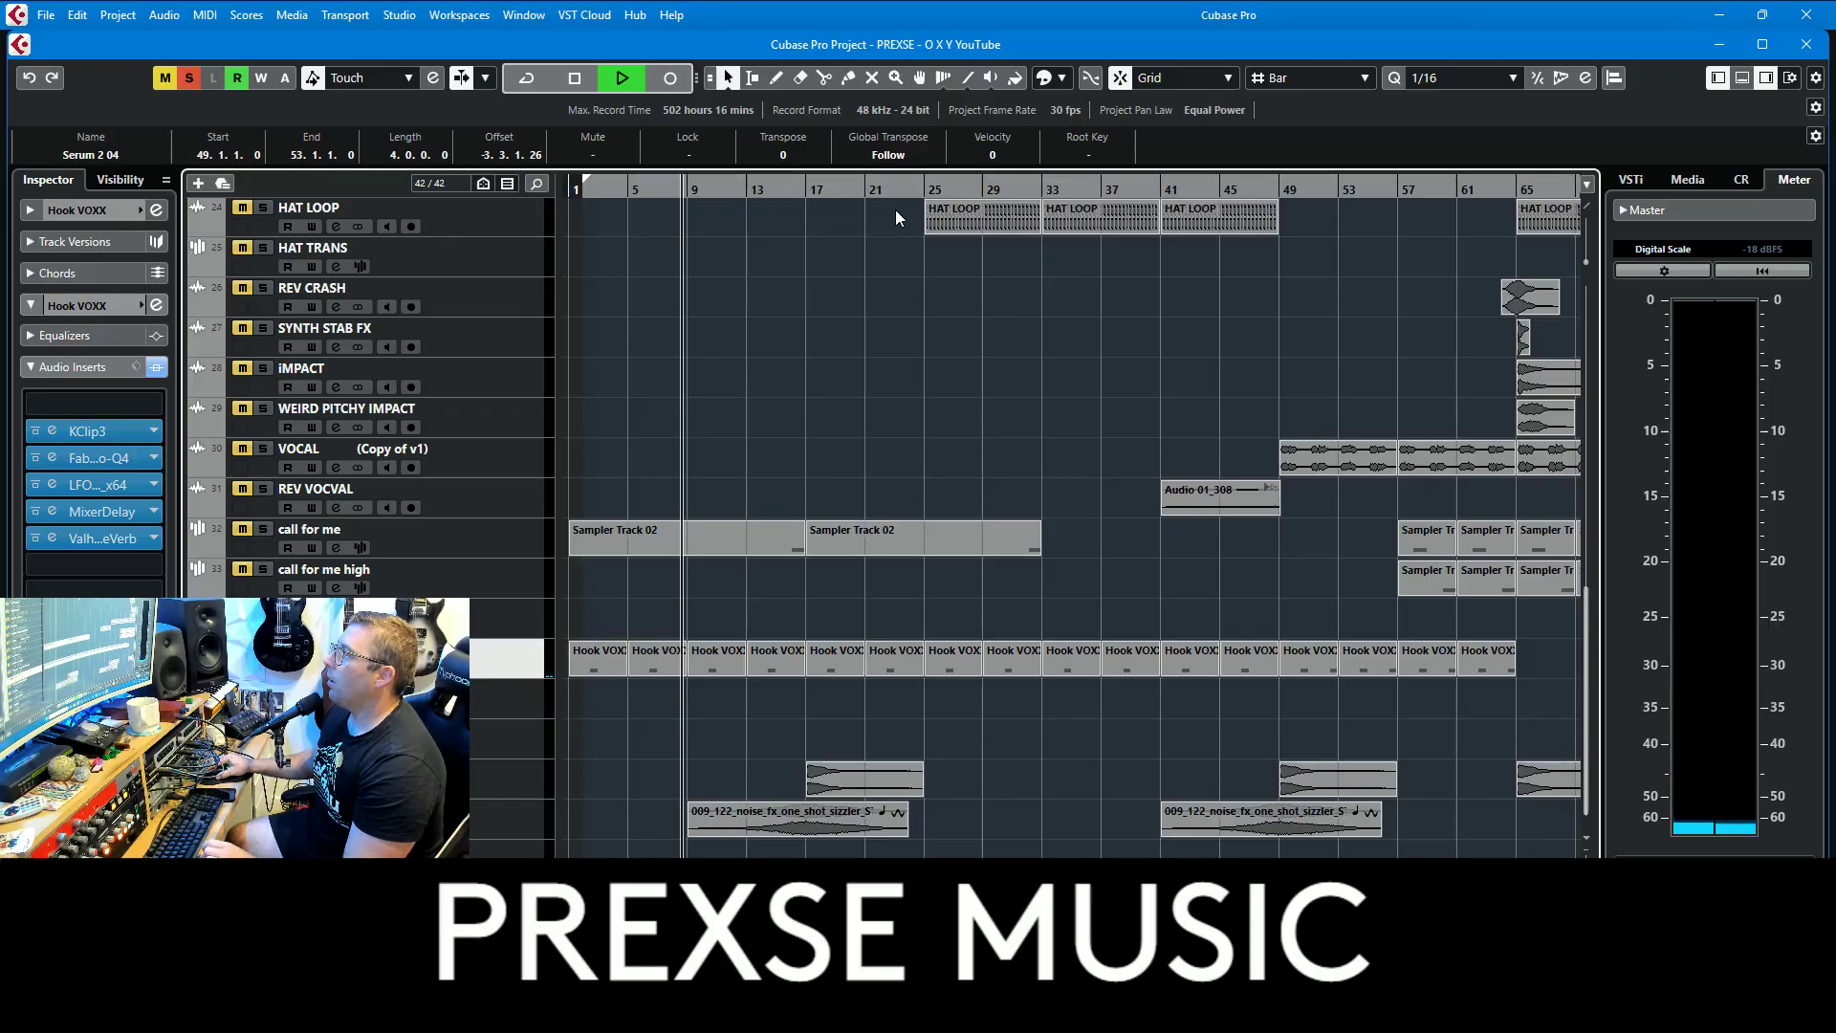
{"action": "left_click", "coordinate": [778, 197]}
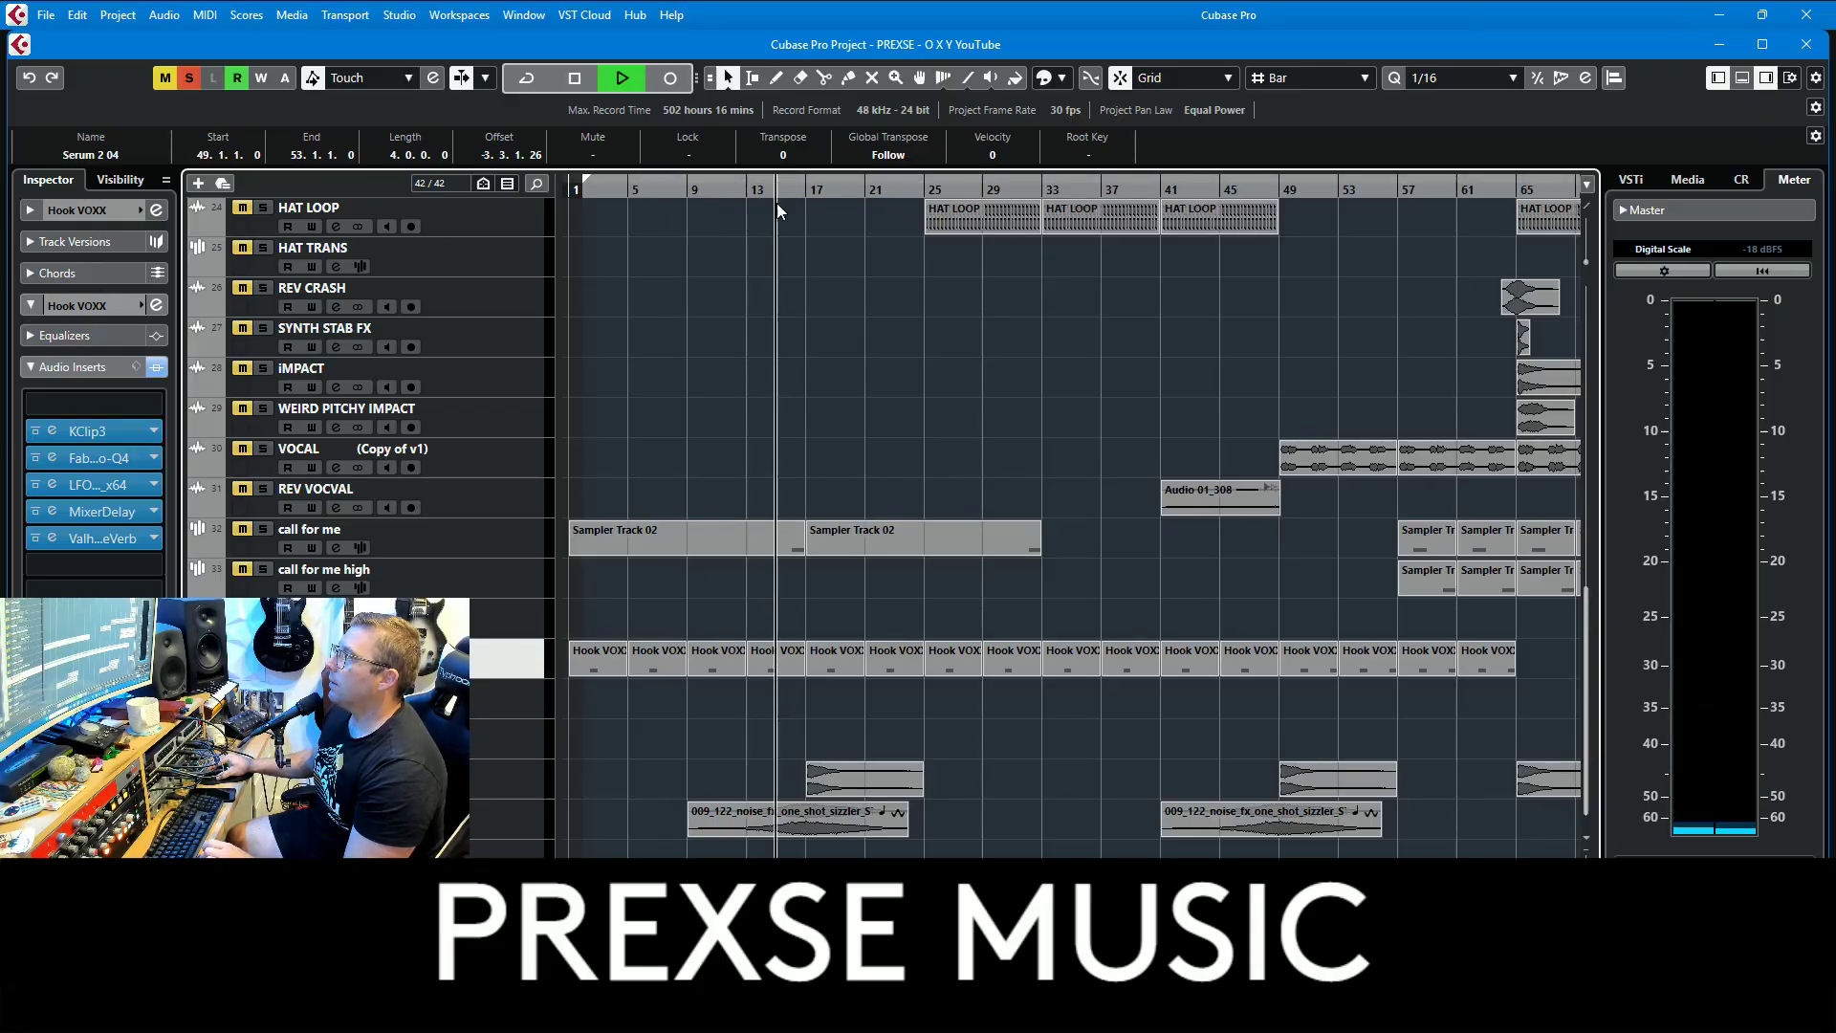
{"action": "left_click", "coordinate": [271, 532]}
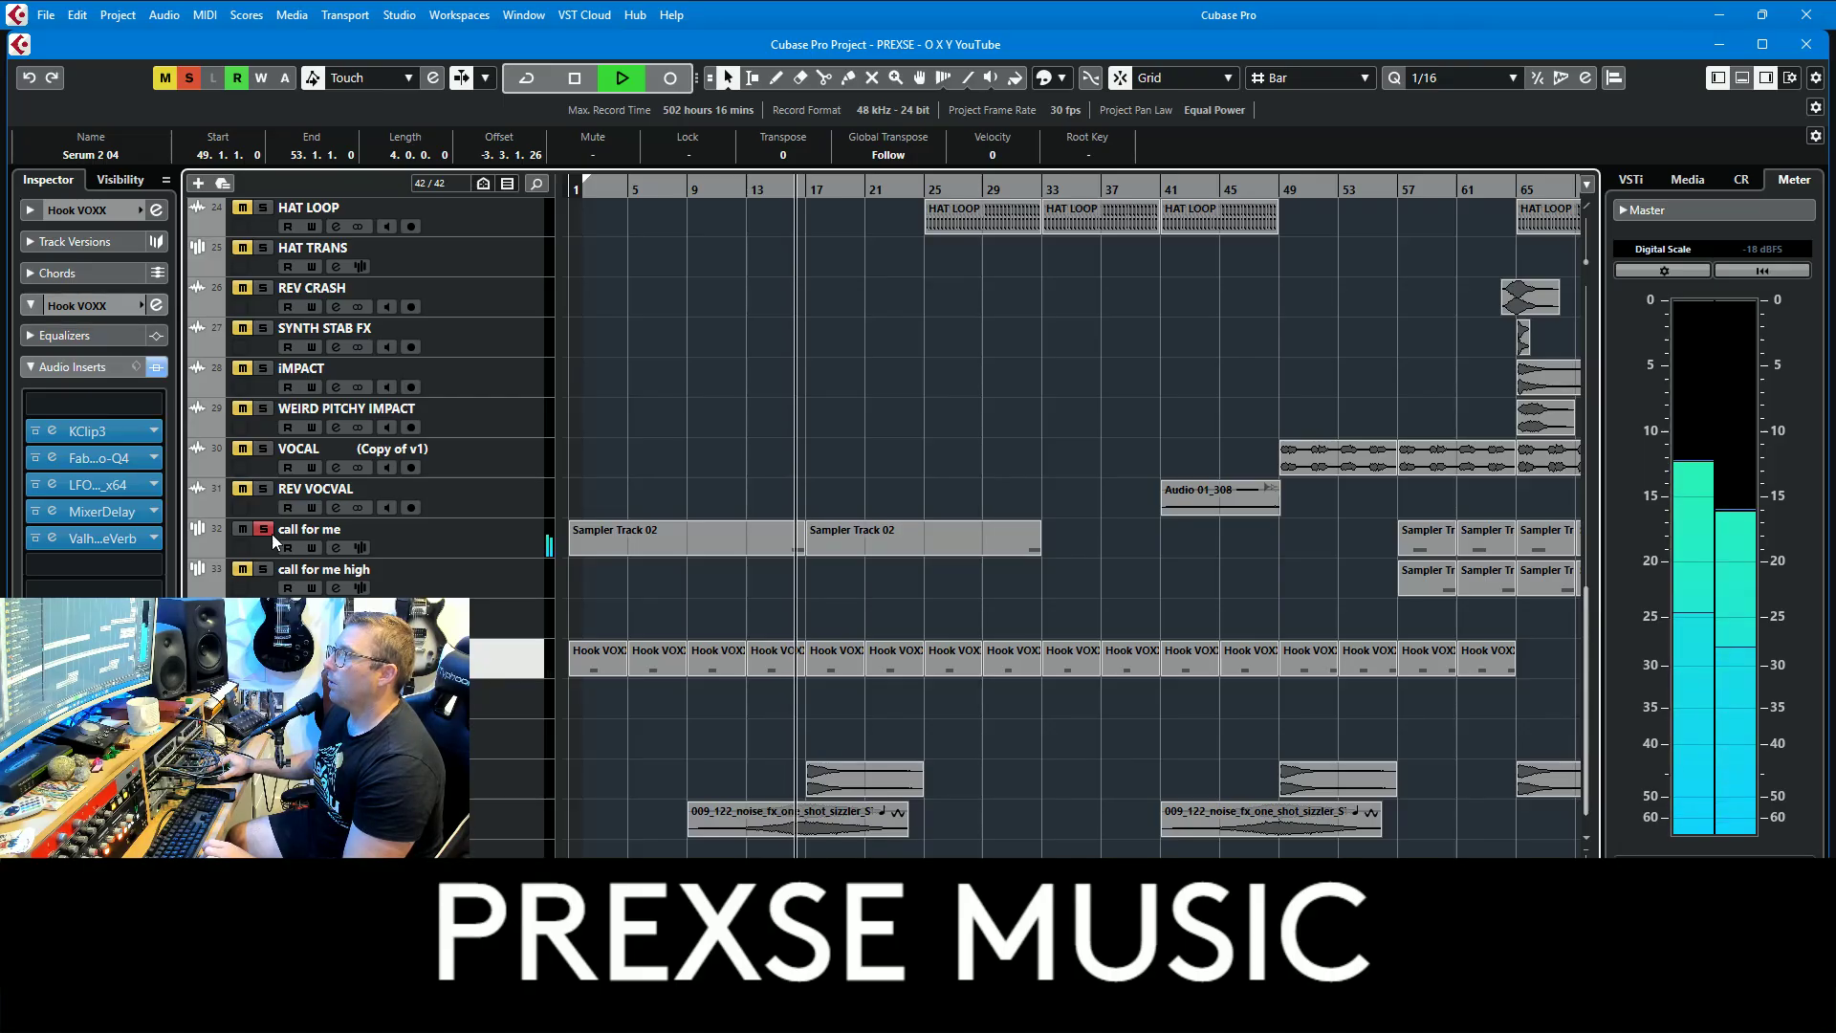
{"action": "left_click", "coordinate": [189, 77]}
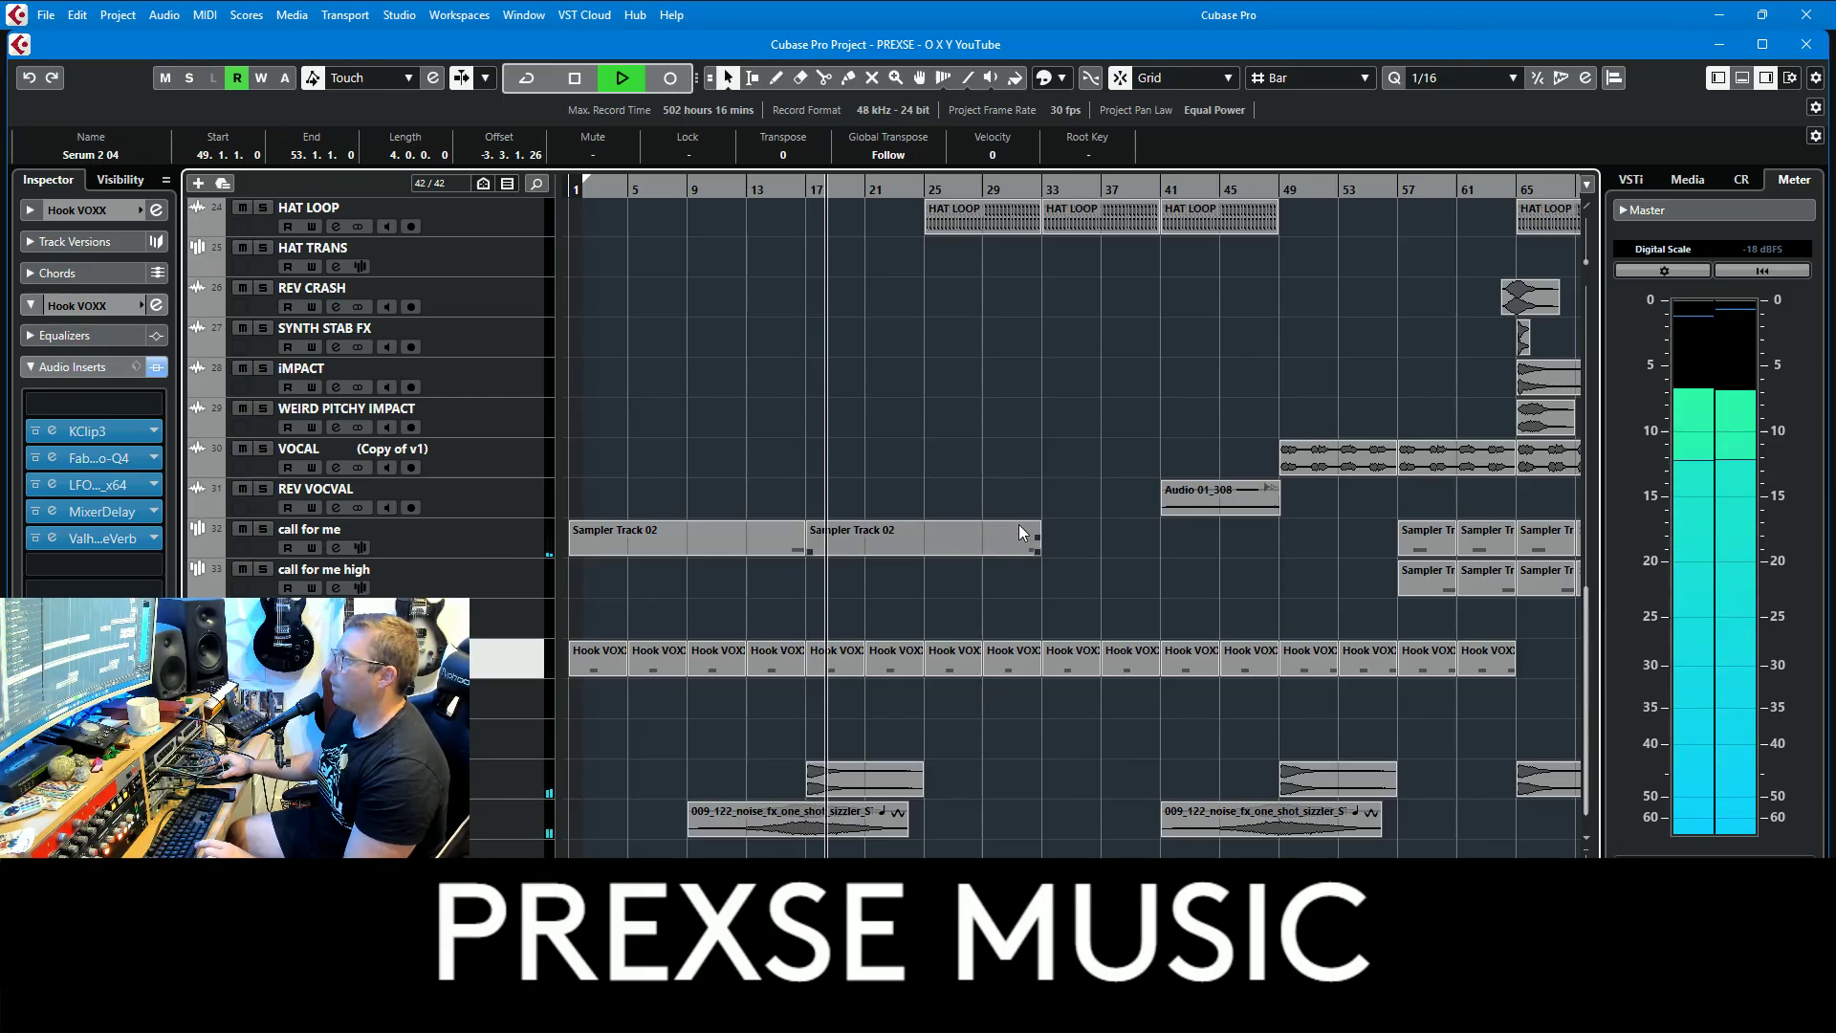
Step: Stop playback, select the call for me track and view its sample in the Sampler Control, closing the editor again
{"action": "key", "text": "space"}
{"action": "left_click", "coordinate": [499, 534]}
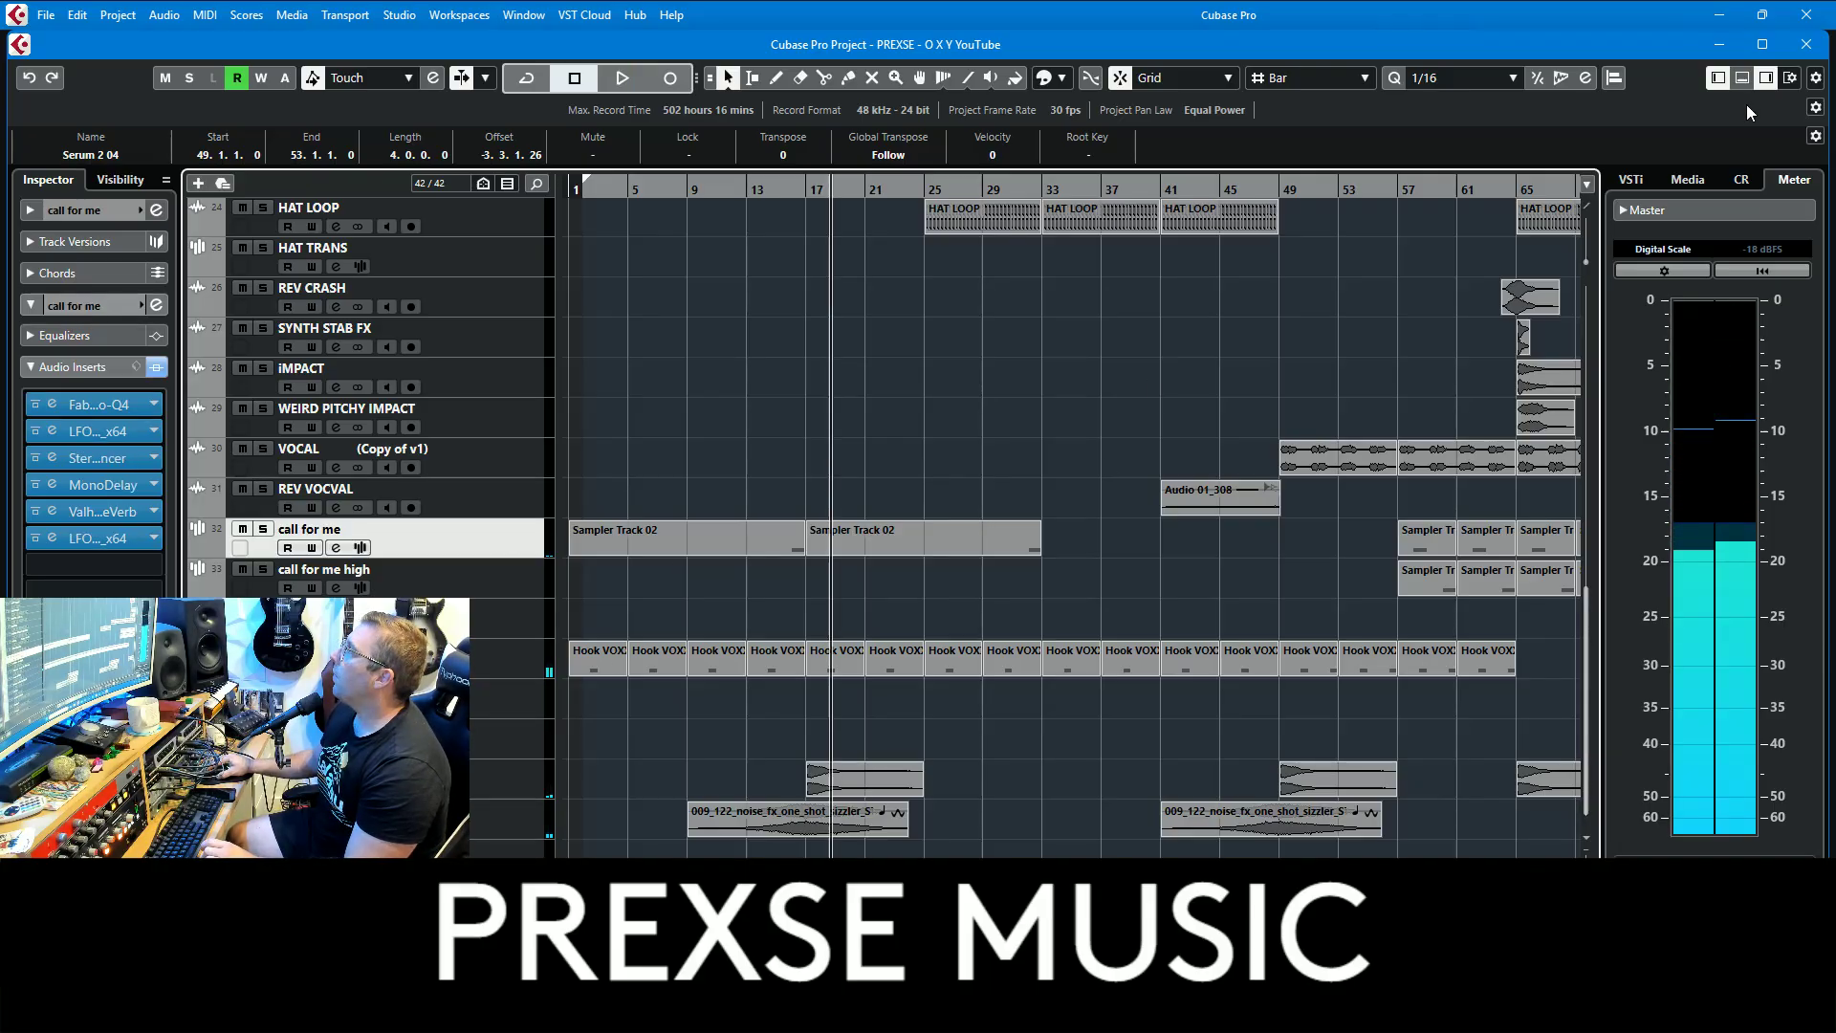
{"action": "left_click", "coordinate": [1322, 469]}
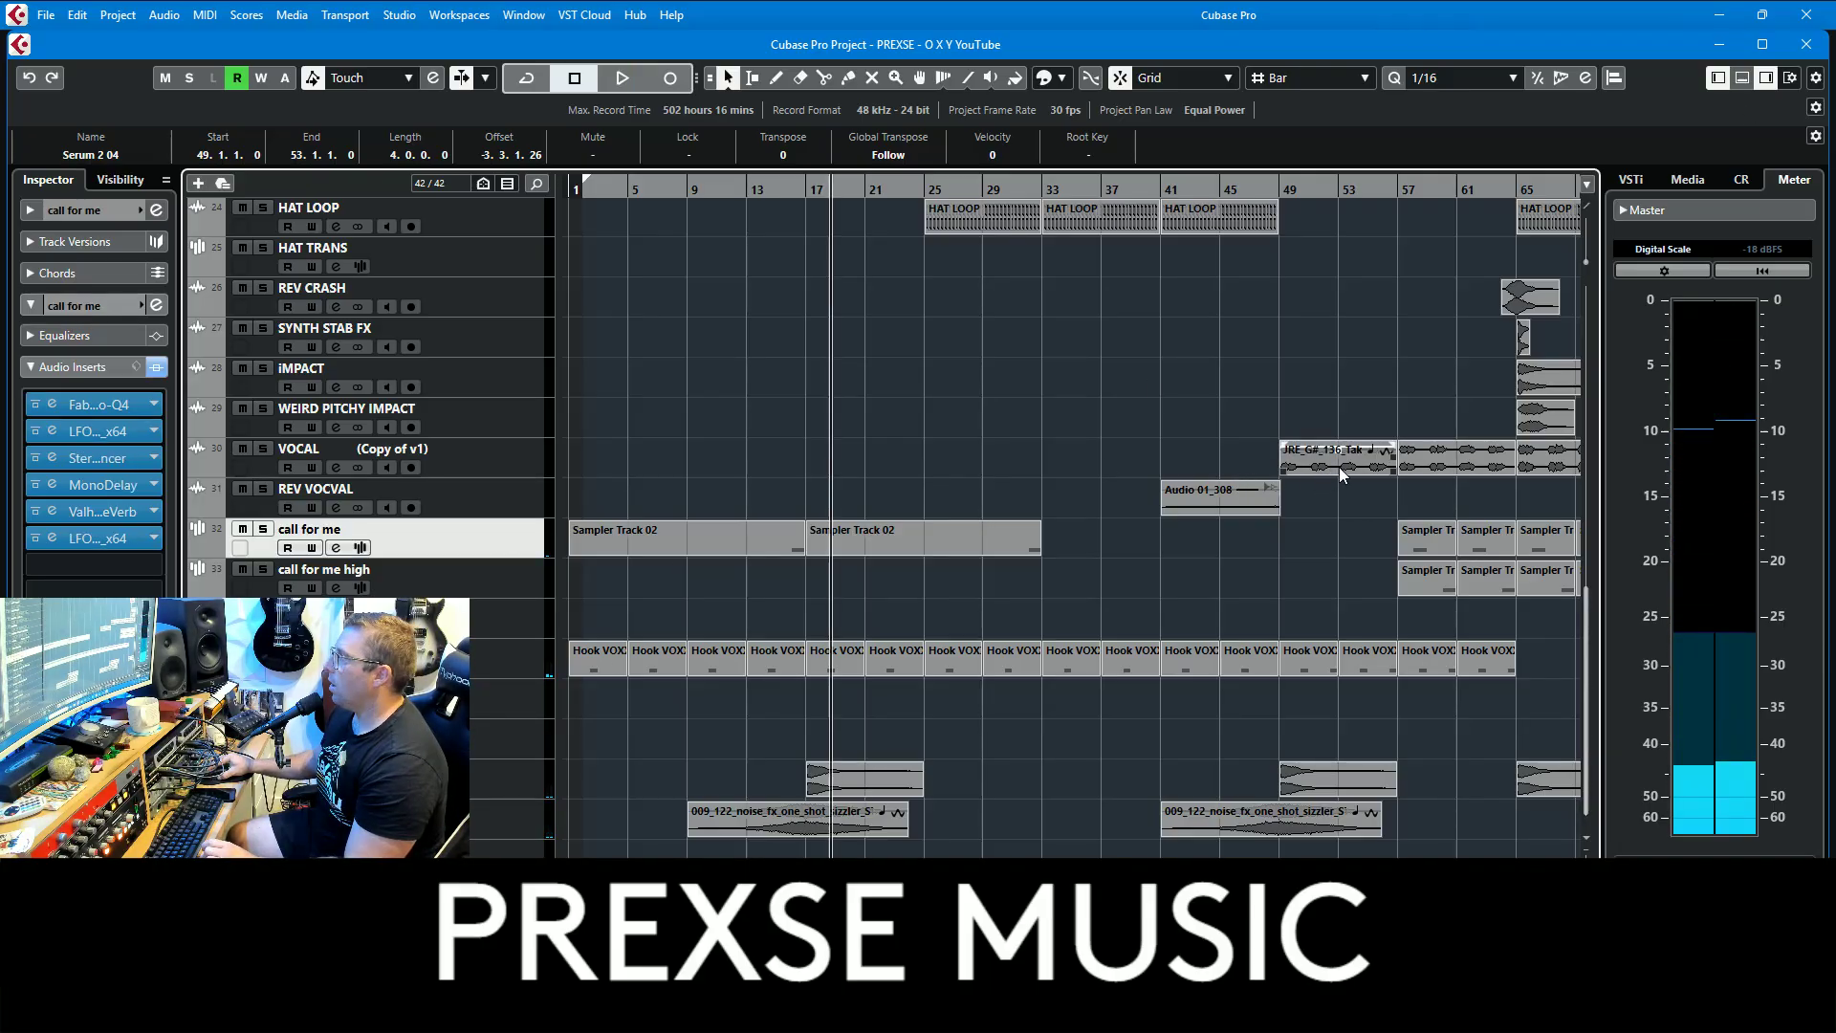
{"action": "left_click", "coordinate": [1743, 77]}
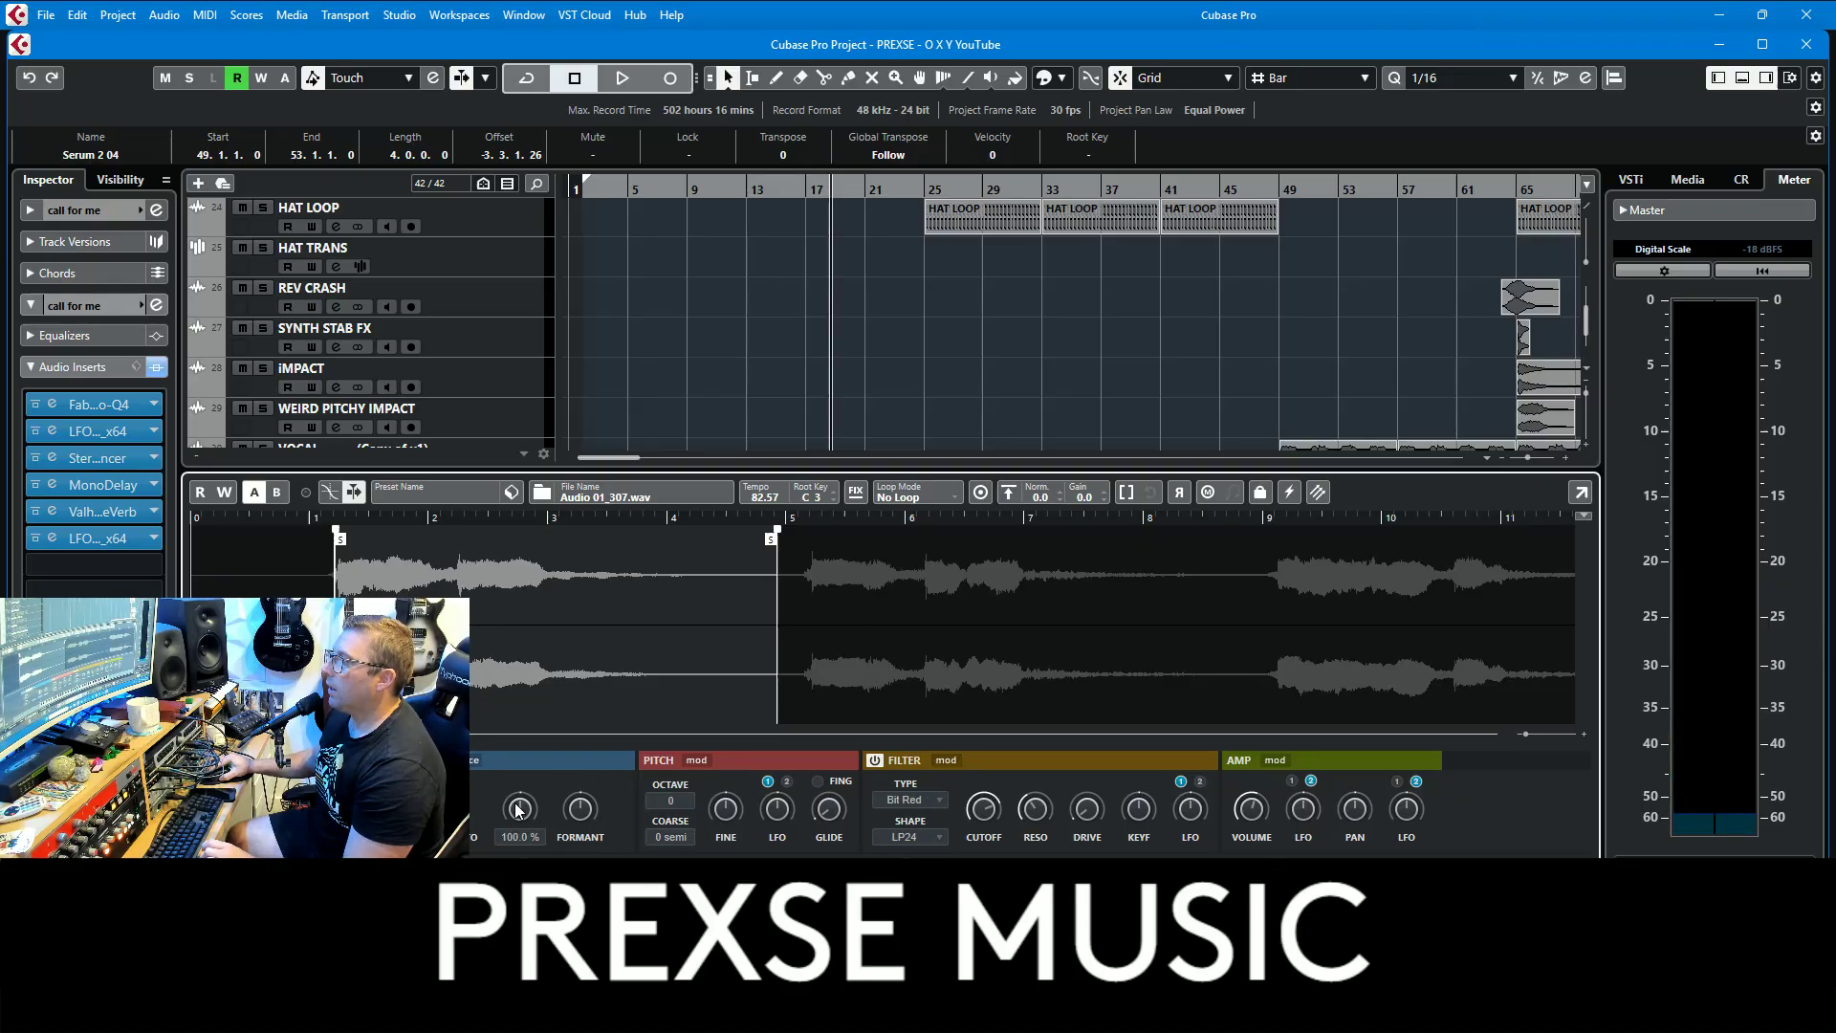
{"action": "left_click", "coordinate": [1742, 77]}
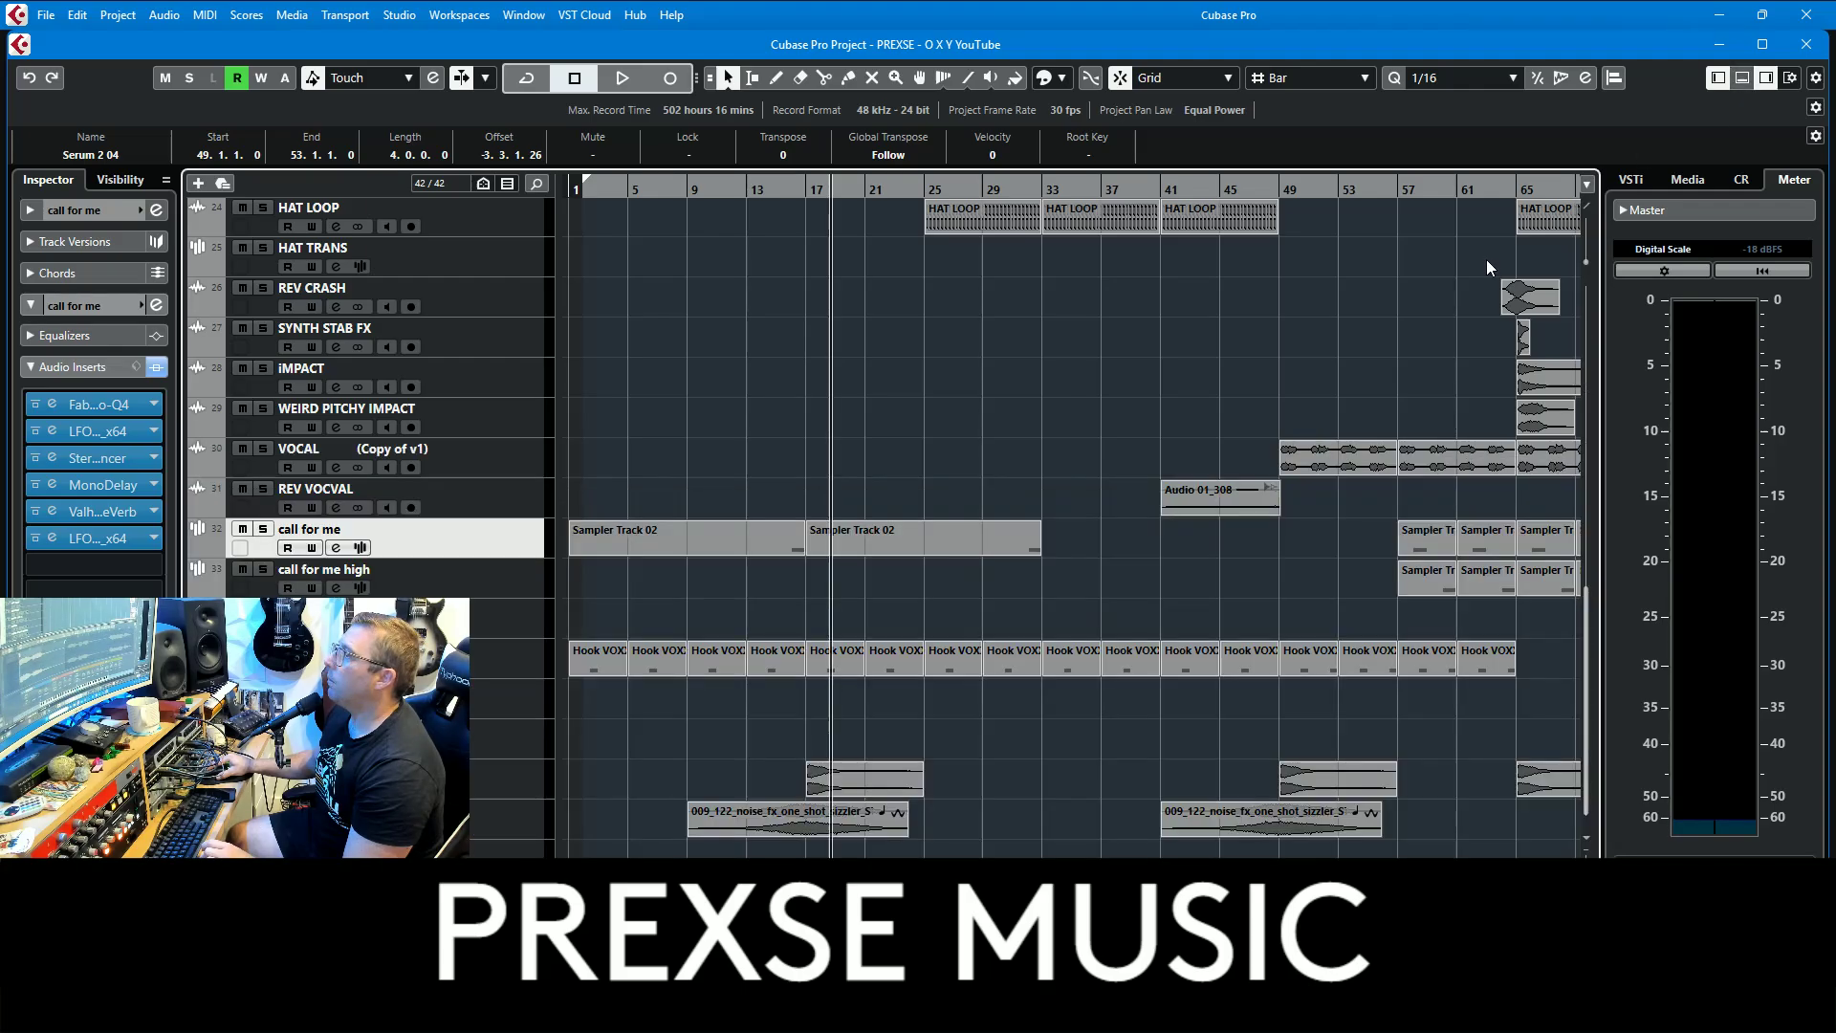
Step: Go back to the Hook VOXX track and check its Sampler Control settings once more before hiding them
{"action": "key", "text": "Down"}
{"action": "key", "text": "Down"}
{"action": "key", "text": "Down"}
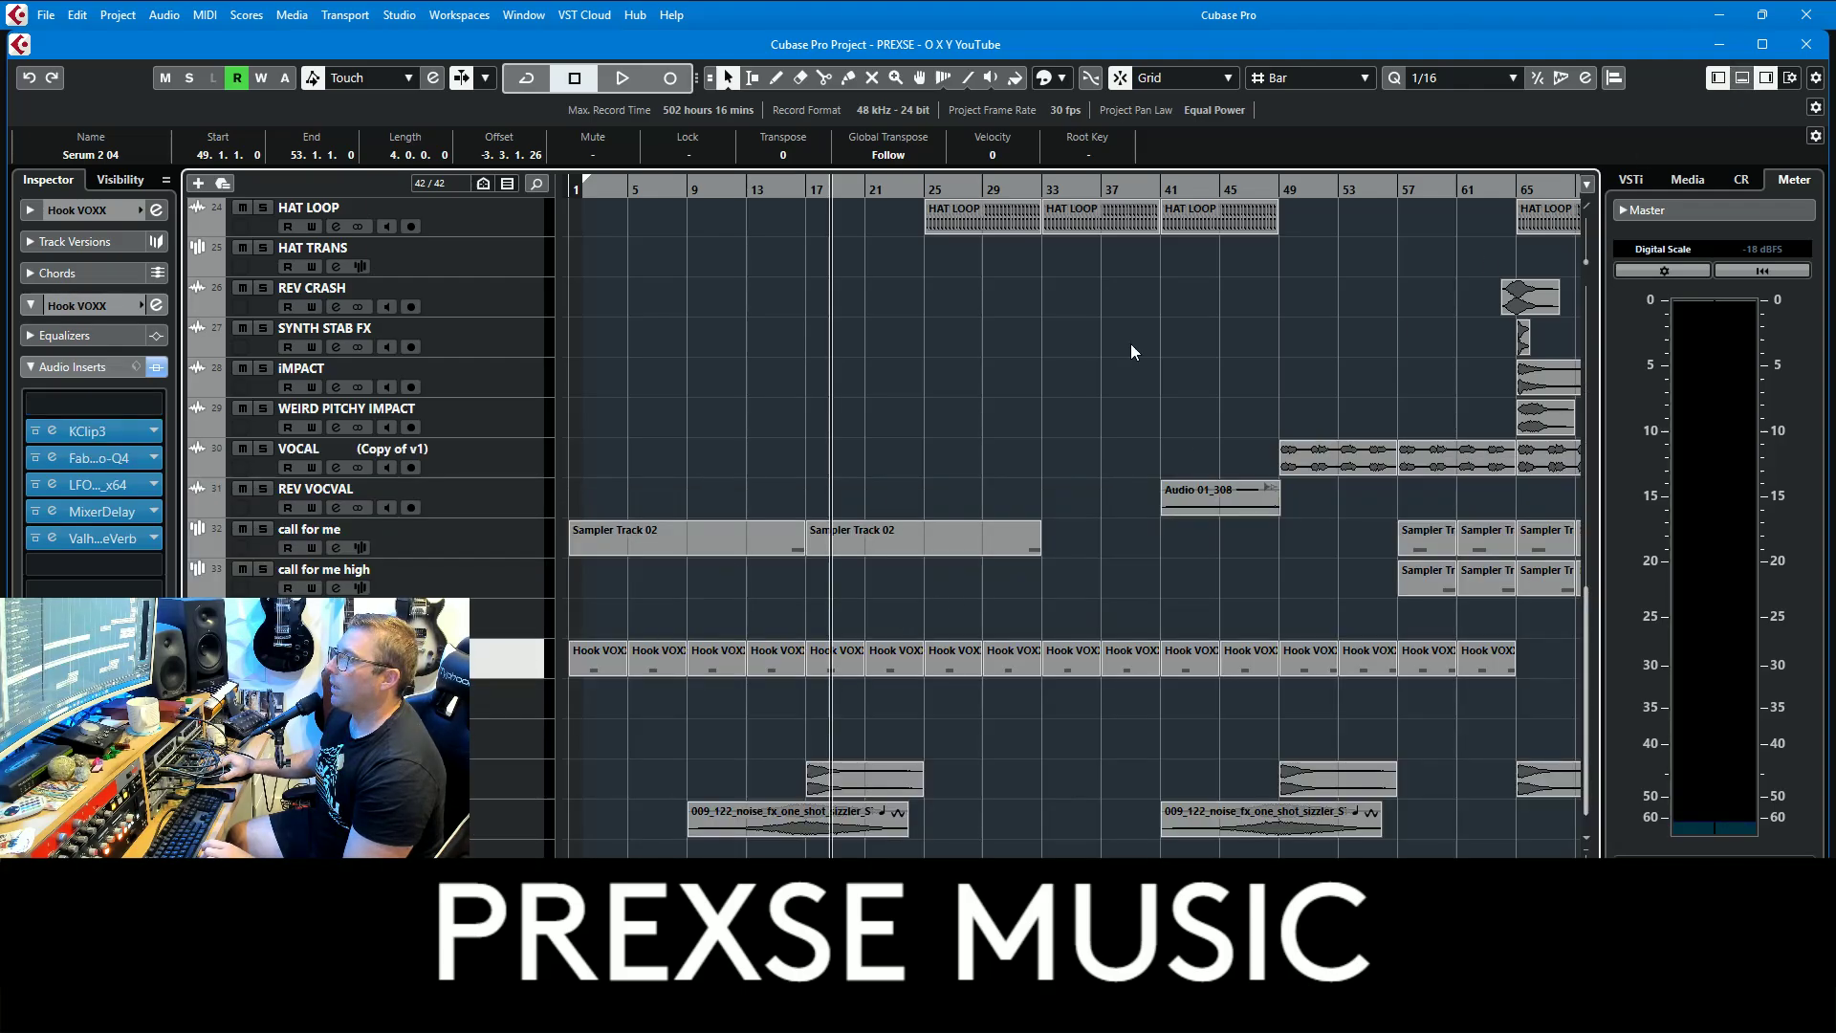
{"action": "left_click", "coordinate": [1742, 78]}
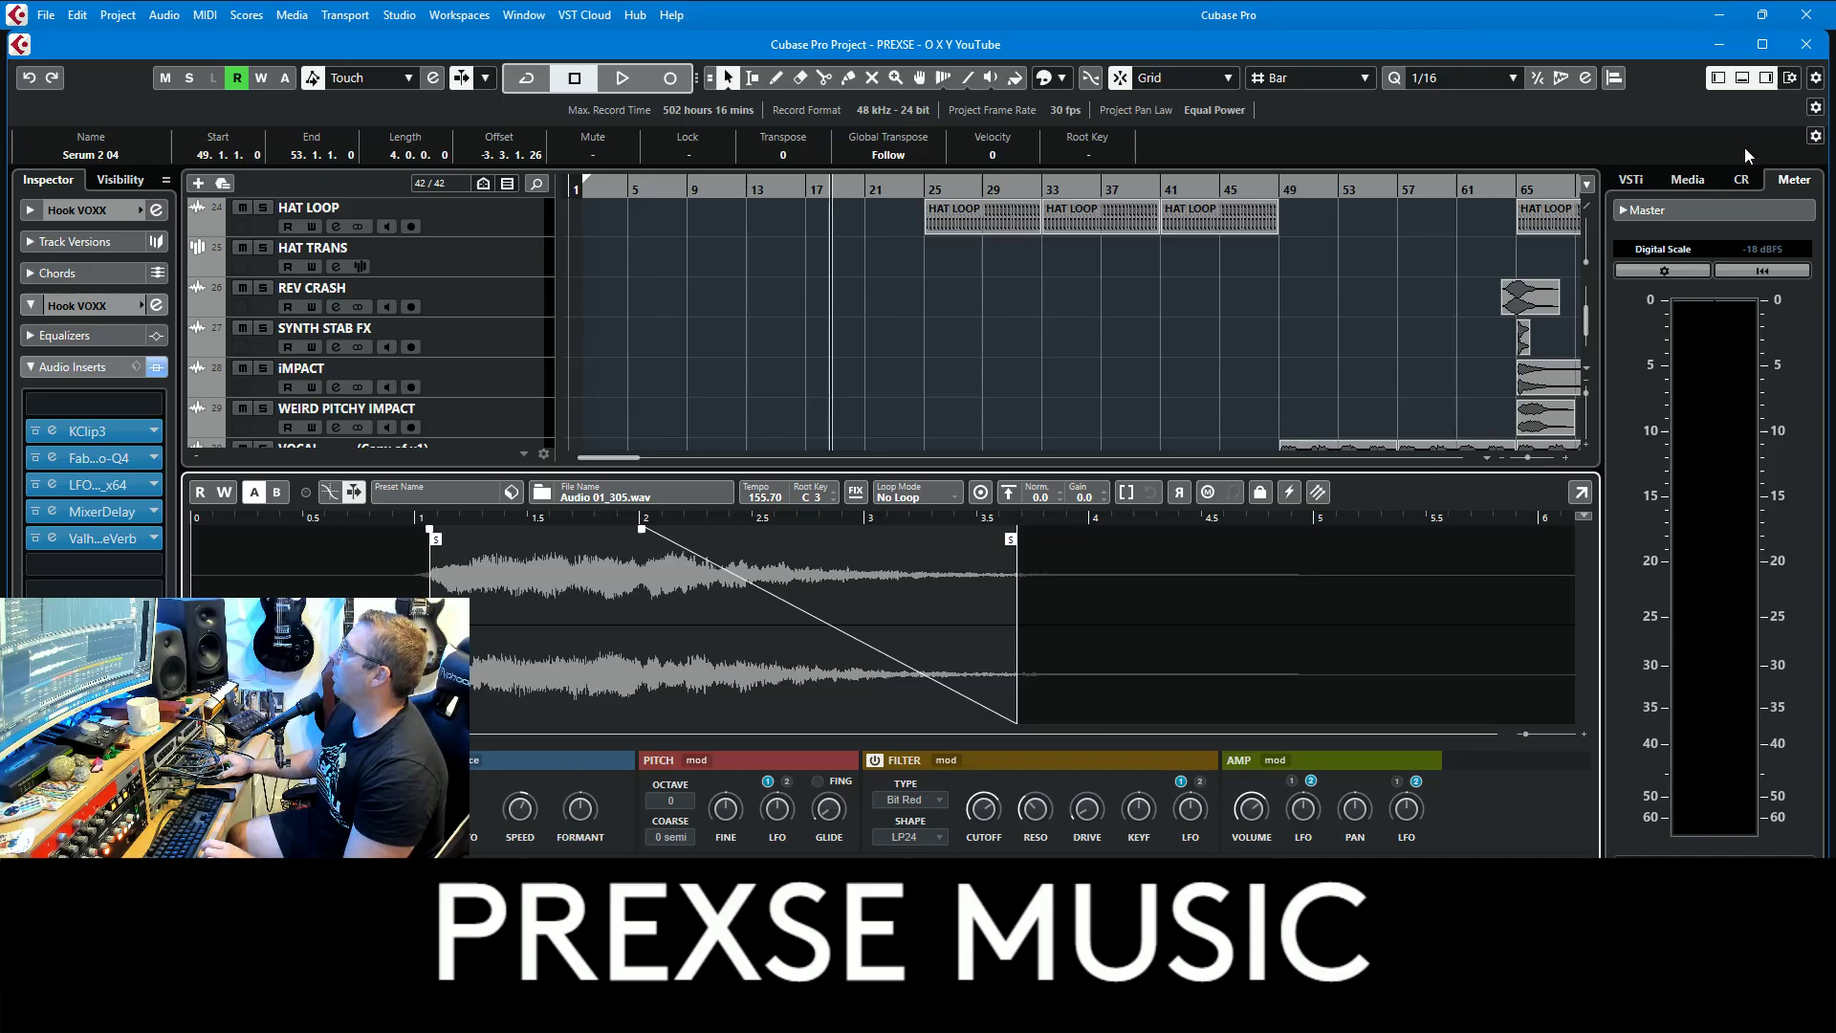
{"action": "left_click", "coordinate": [1743, 80]}
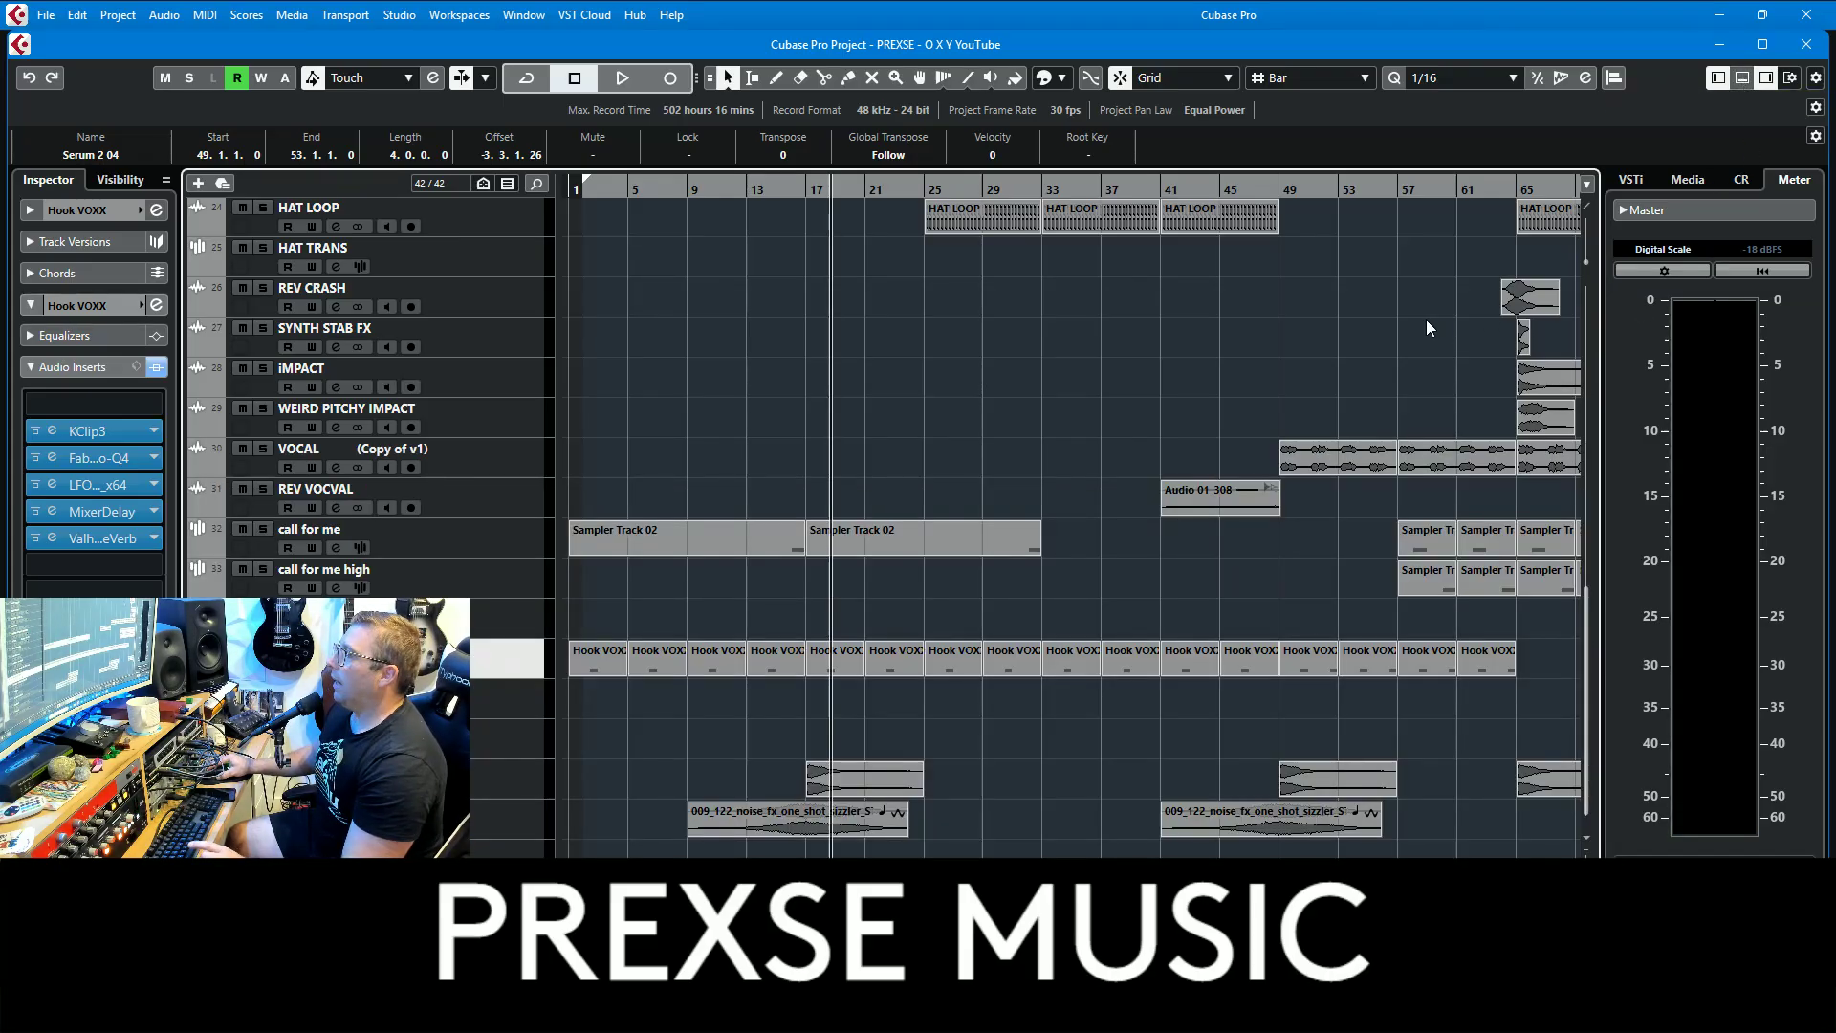
Step: Play a short passage of the full arrangement, stop it, and check the inserts of the SWEEP and NOISE CRASH tracks
{"action": "key", "text": "space"}
{"action": "scroll", "coordinate": [1044, 574], "scroll_direction": "up", "scroll_amount": 6}
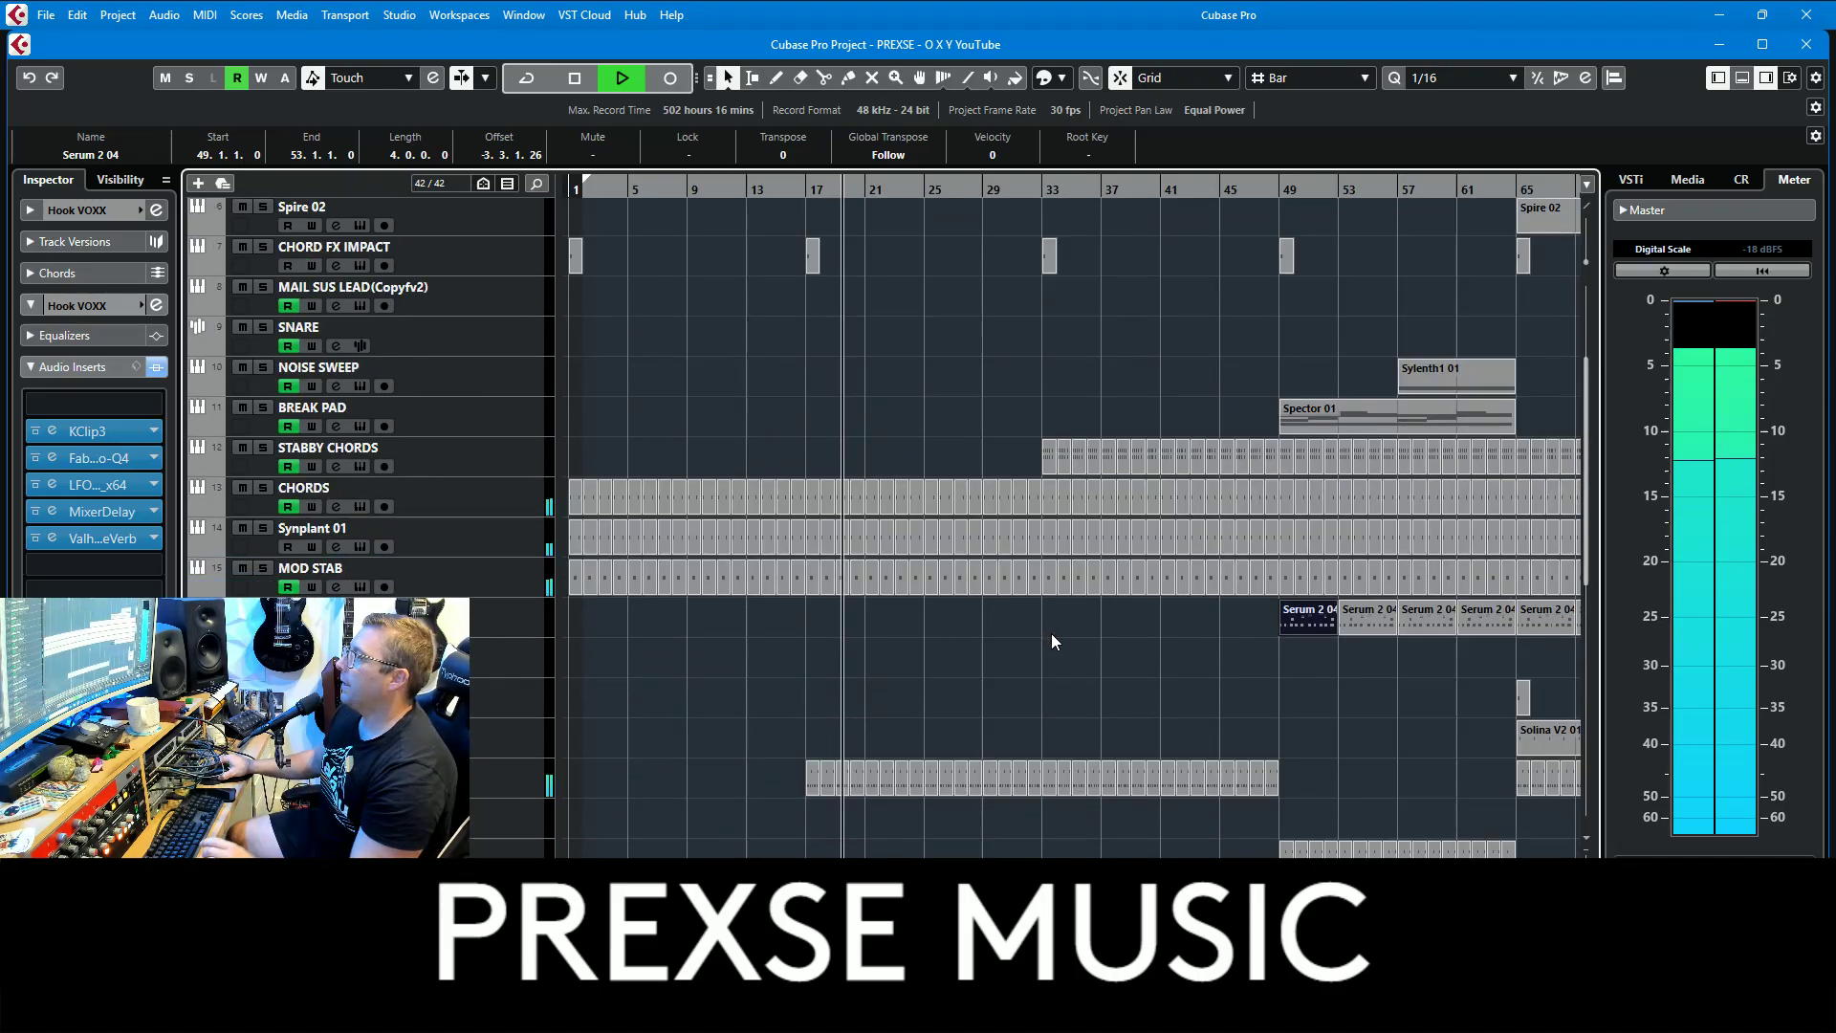
{"action": "scroll", "coordinate": [1053, 633], "scroll_direction": "down", "scroll_amount": 6}
{"action": "key", "text": "space"}
{"action": "left_click", "coordinate": [485, 824]}
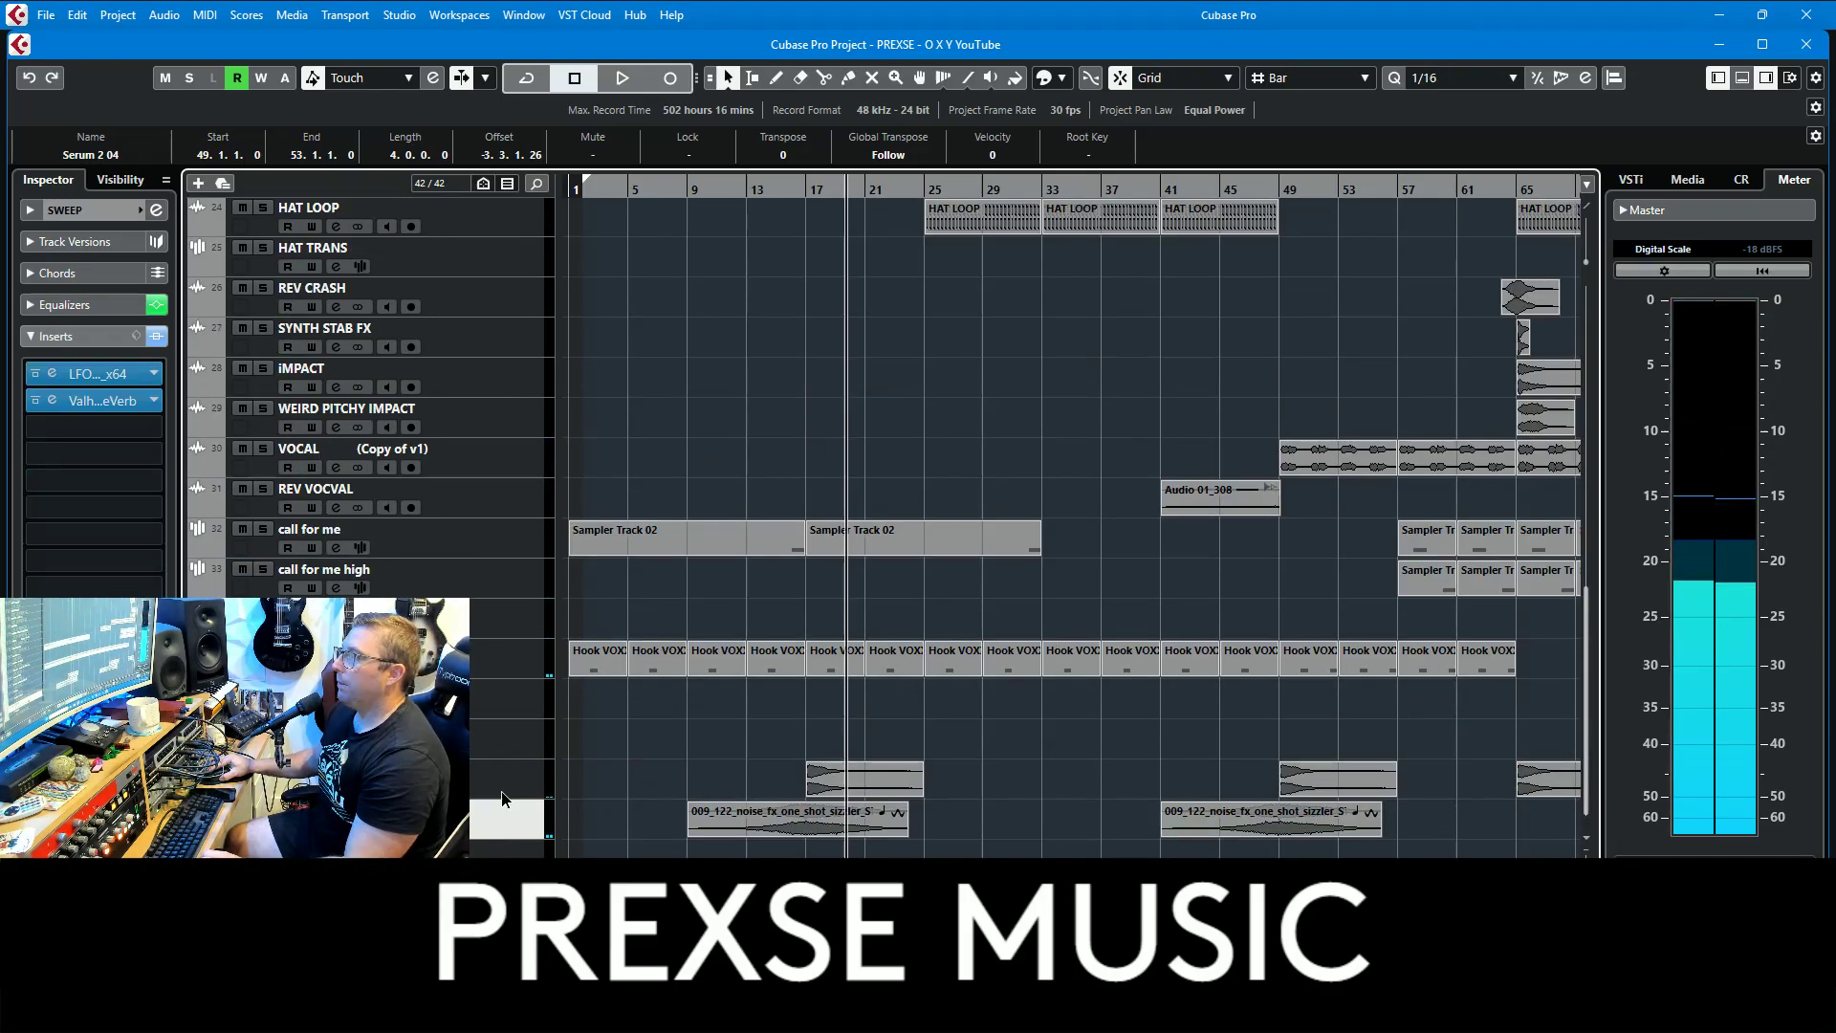
{"action": "left_click", "coordinate": [509, 779]}
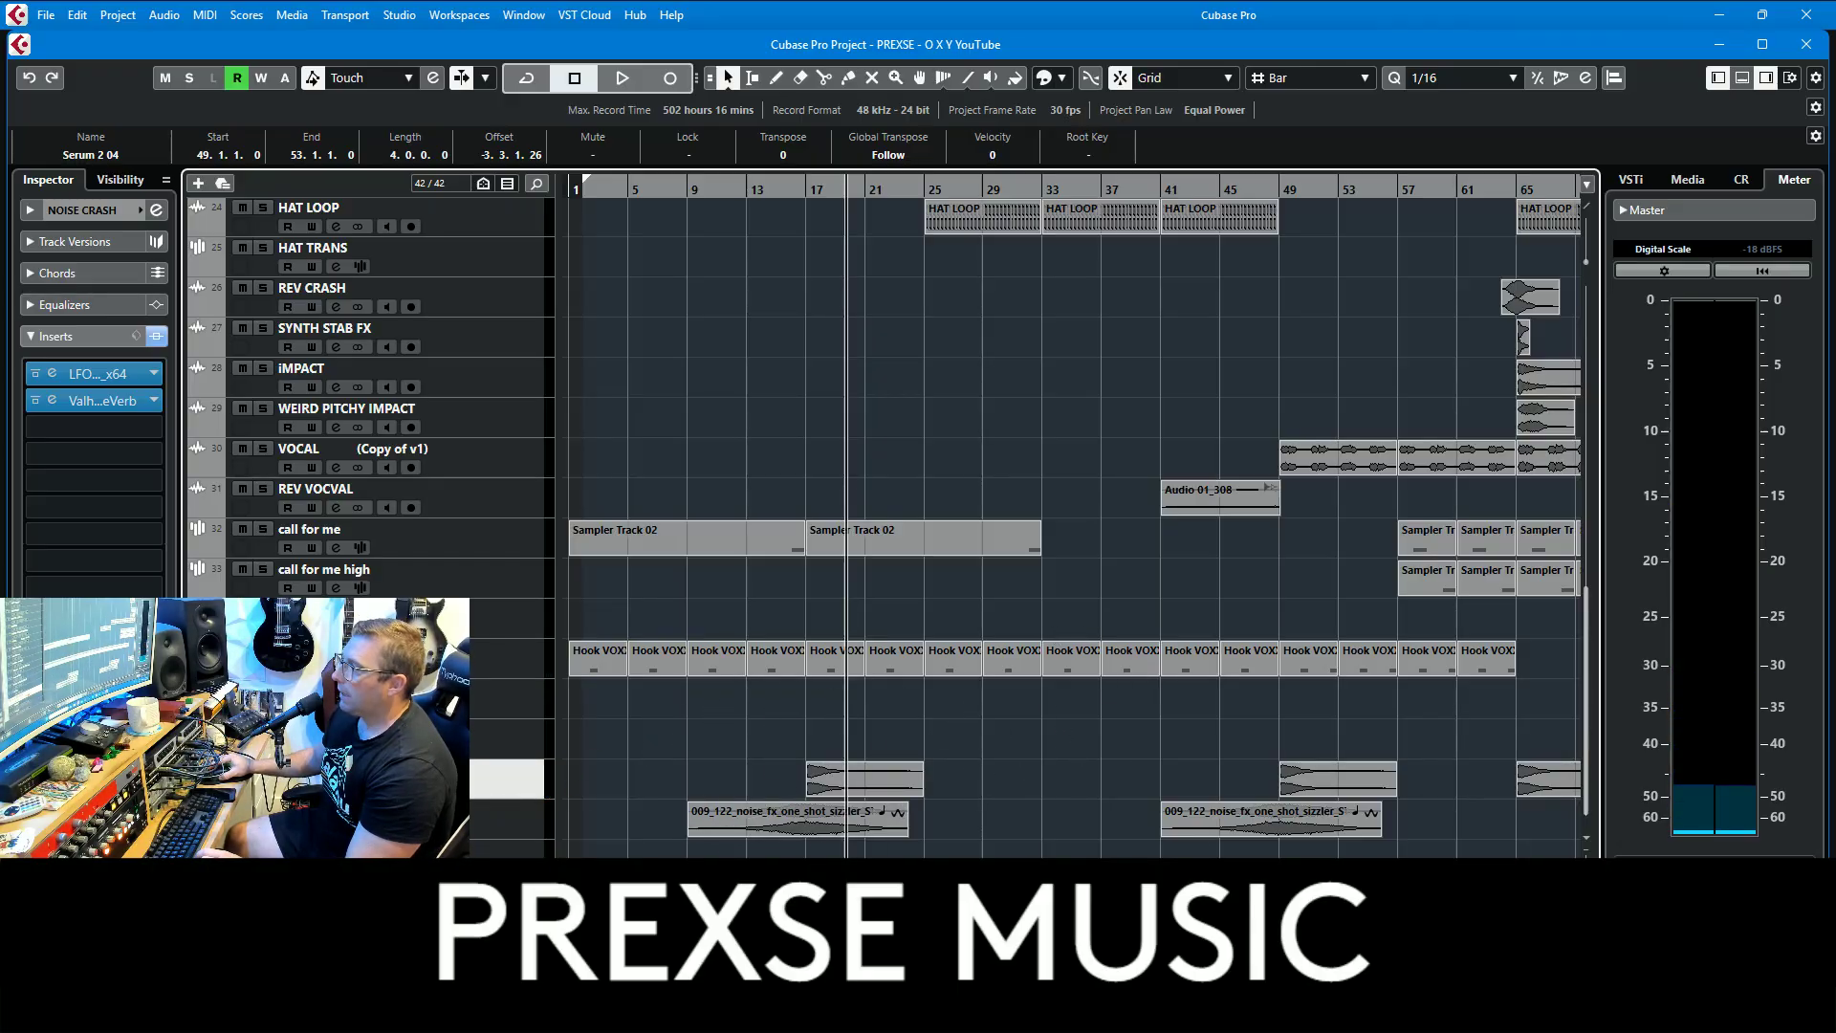
Step: Play the arrangement through to about bar 25 while examining the instrument, bass, loop and effects tracks, and stop playback
{"action": "scroll", "coordinate": [846, 824], "scroll_direction": "up", "scroll_amount": 1}
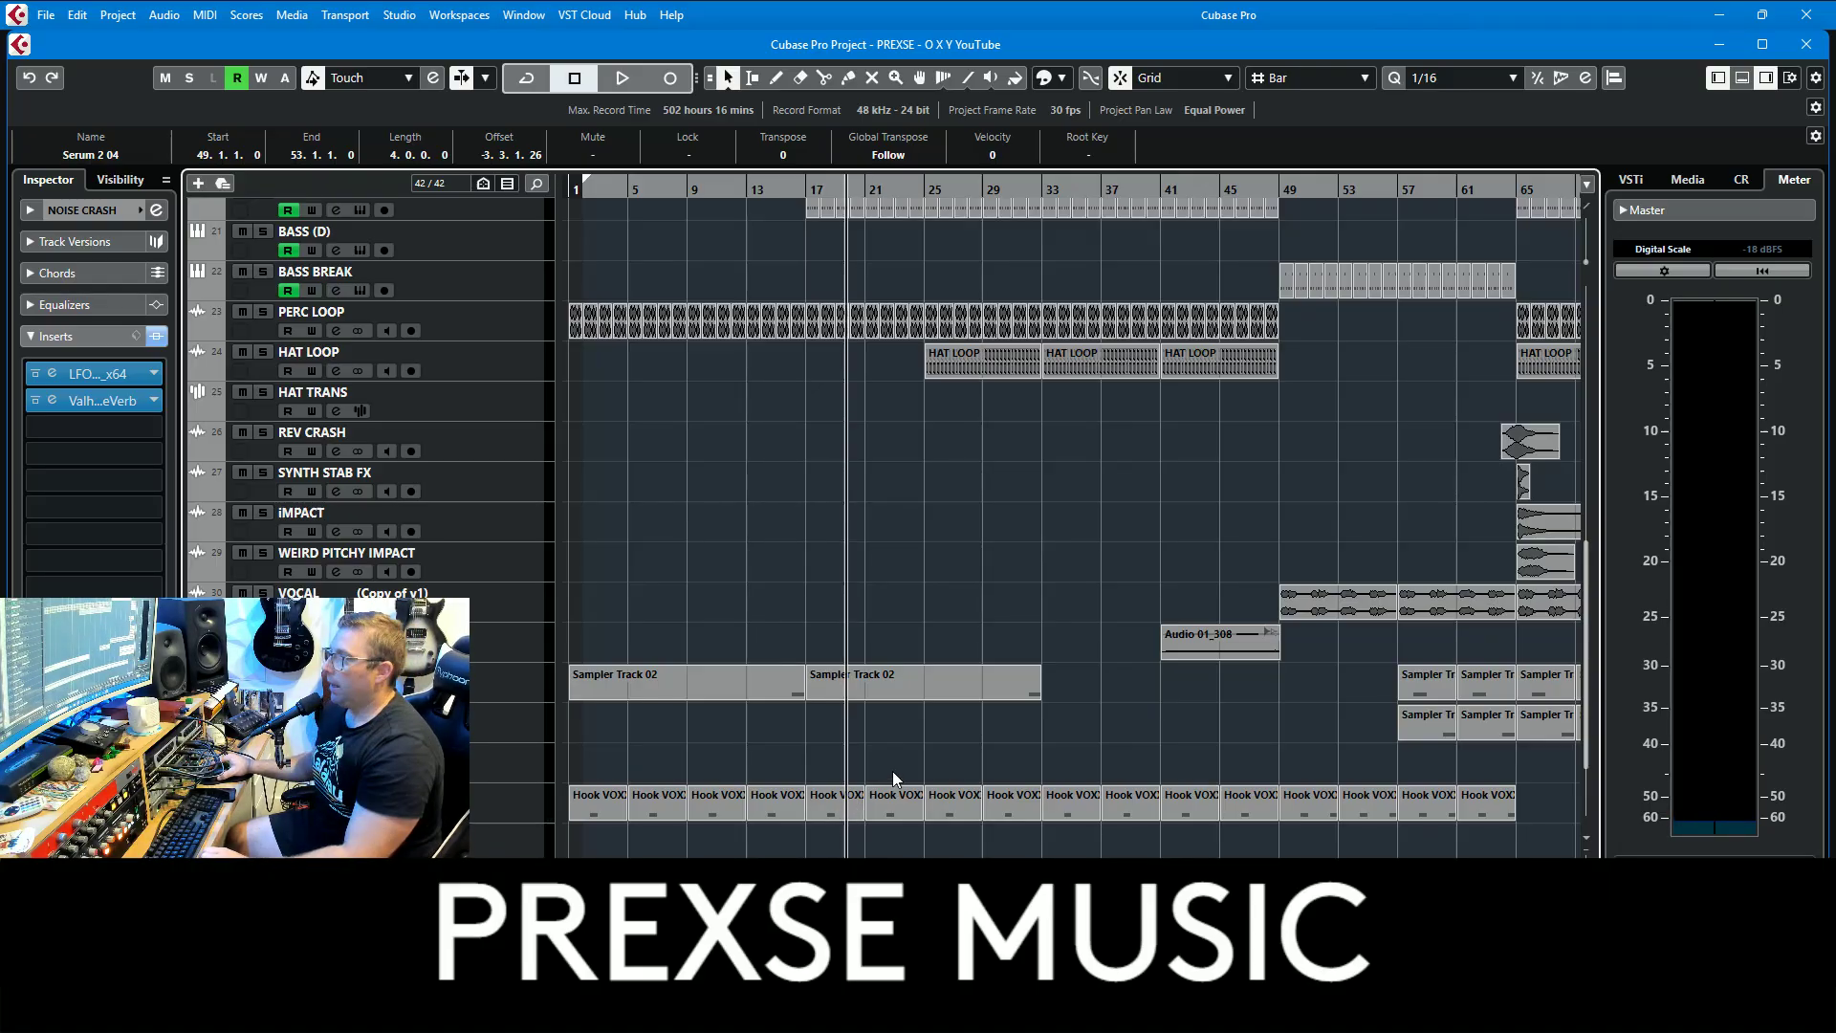
{"action": "scroll", "coordinate": [989, 676], "scroll_direction": "up", "scroll_amount": 3}
{"action": "key", "text": "space"}
{"action": "scroll", "coordinate": [1008, 664], "scroll_direction": "down", "scroll_amount": 3}
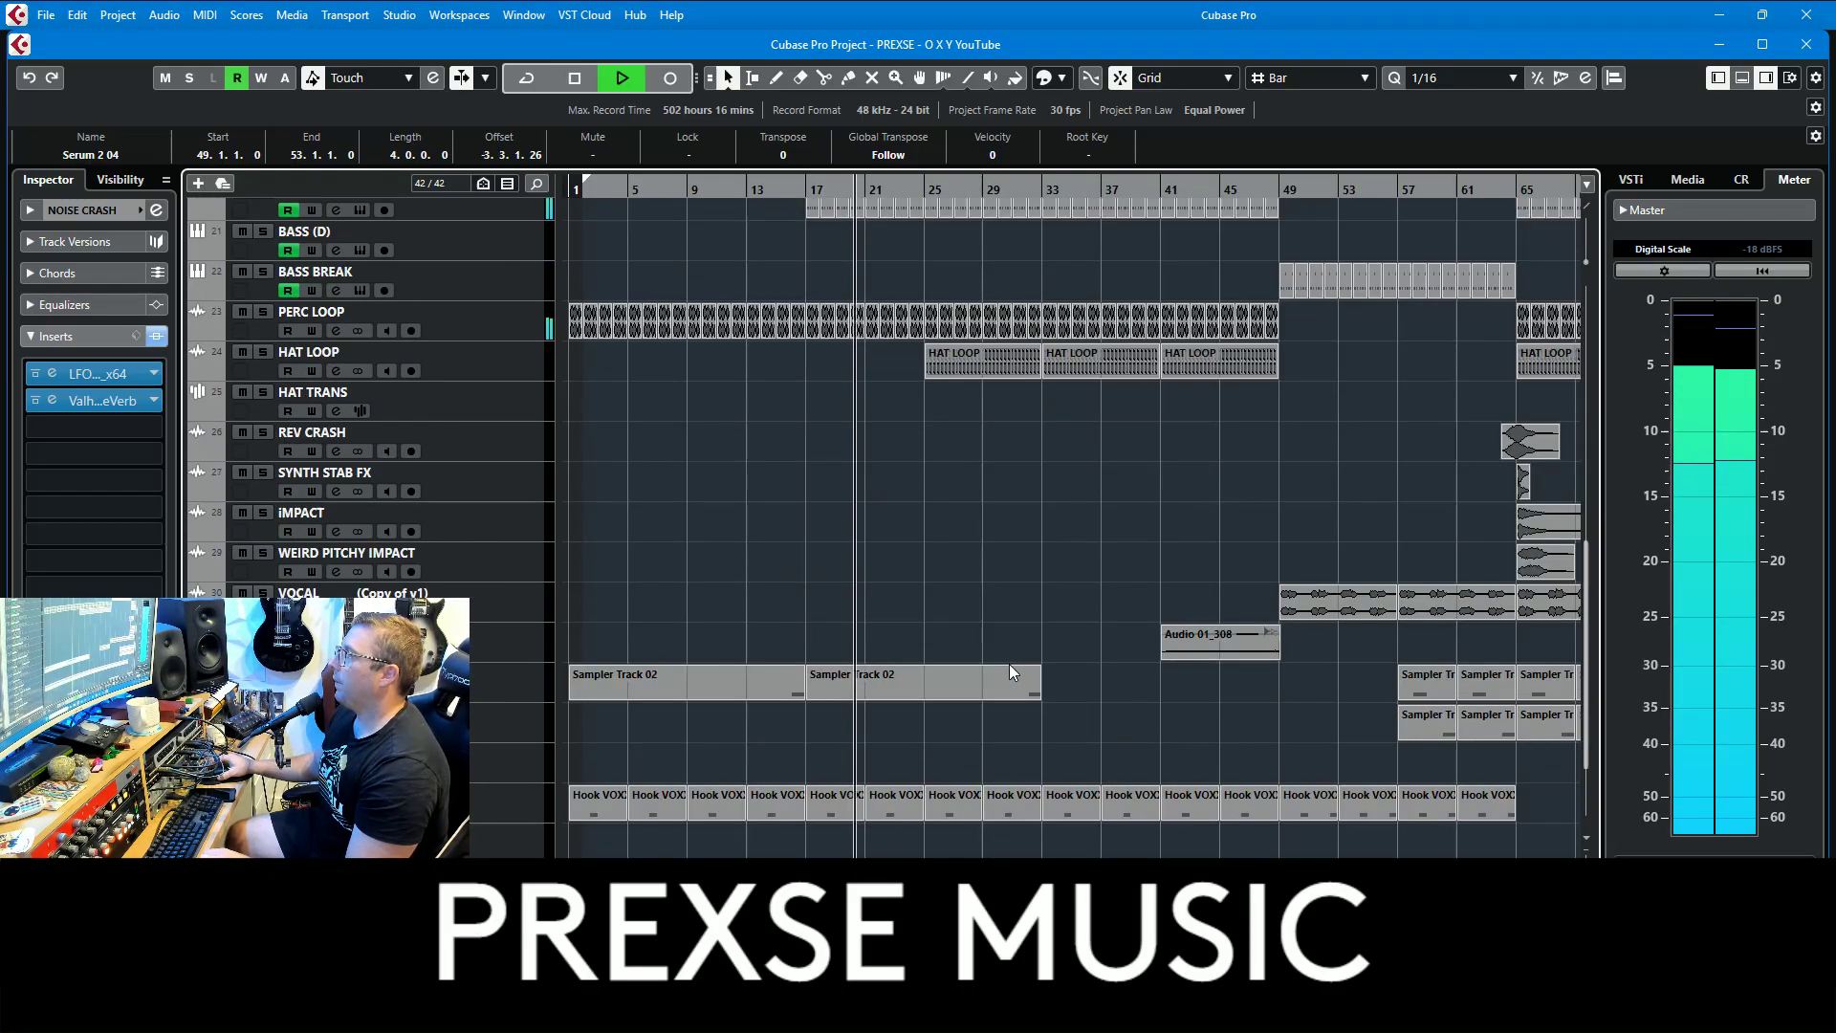
{"action": "scroll", "coordinate": [1025, 655], "scroll_direction": "up", "scroll_amount": 3}
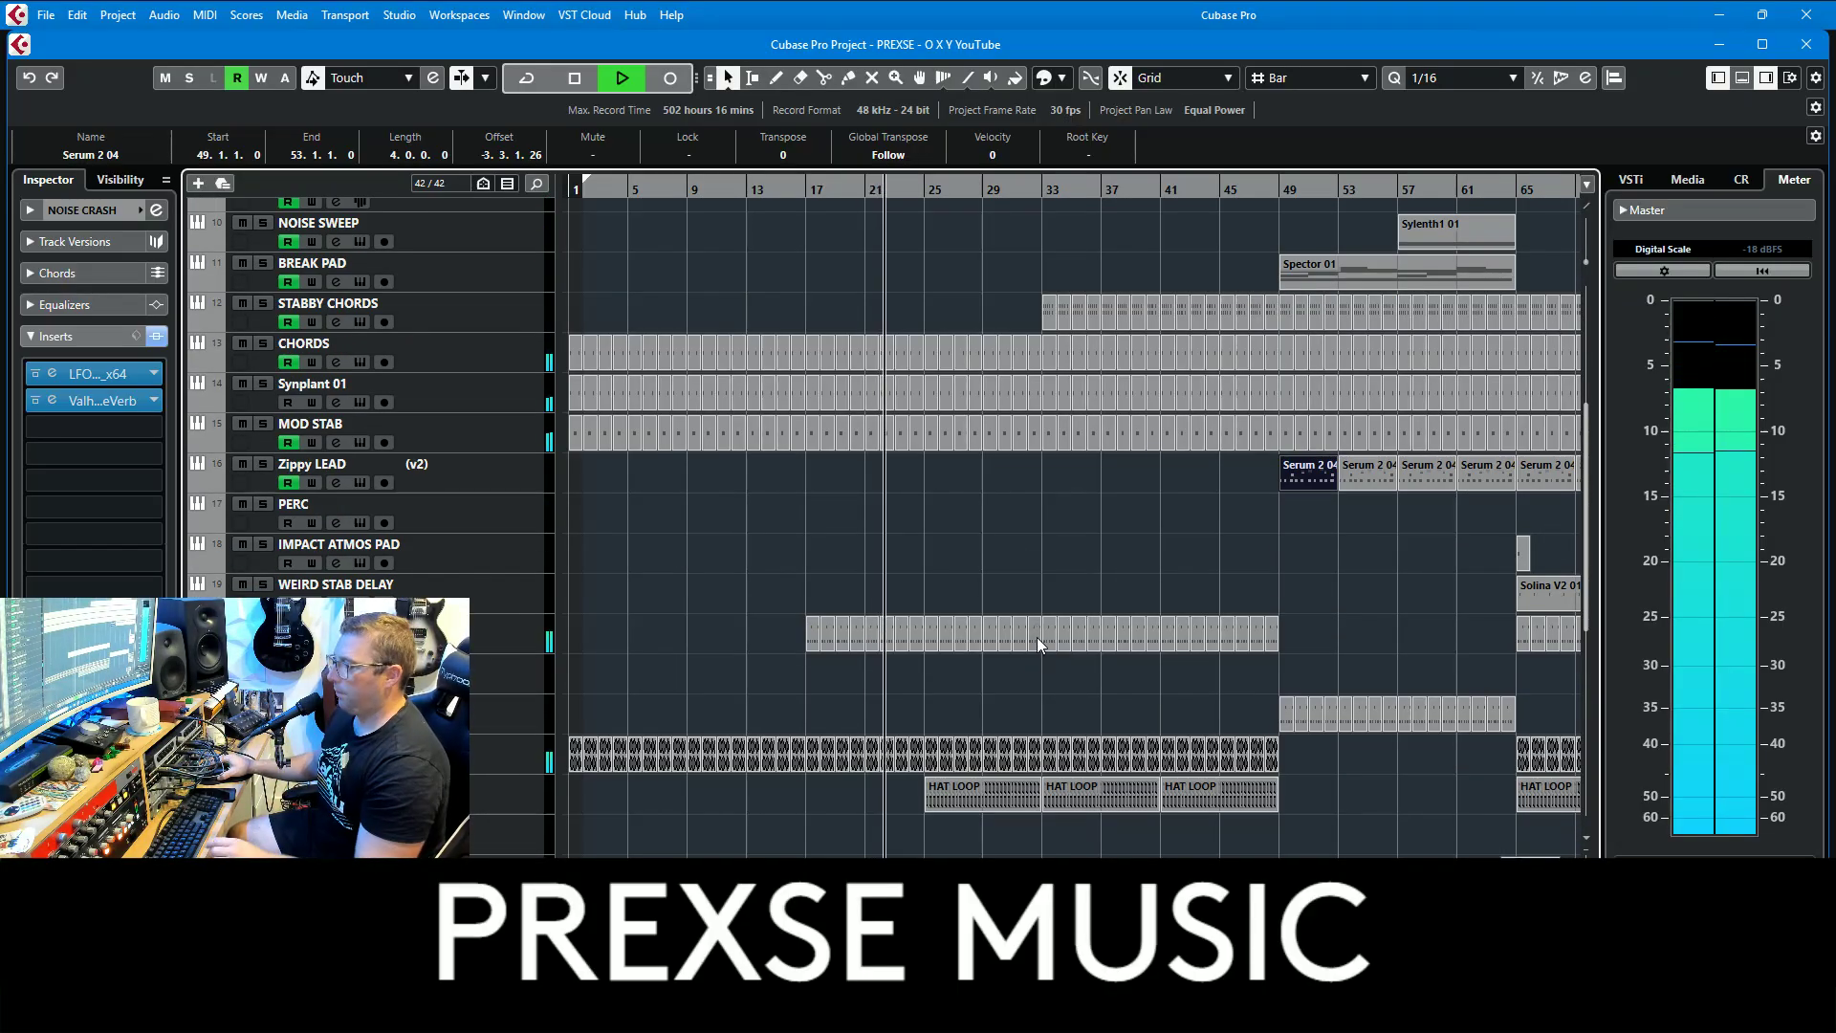
{"action": "scroll", "coordinate": [1037, 637], "scroll_direction": "up", "scroll_amount": 3}
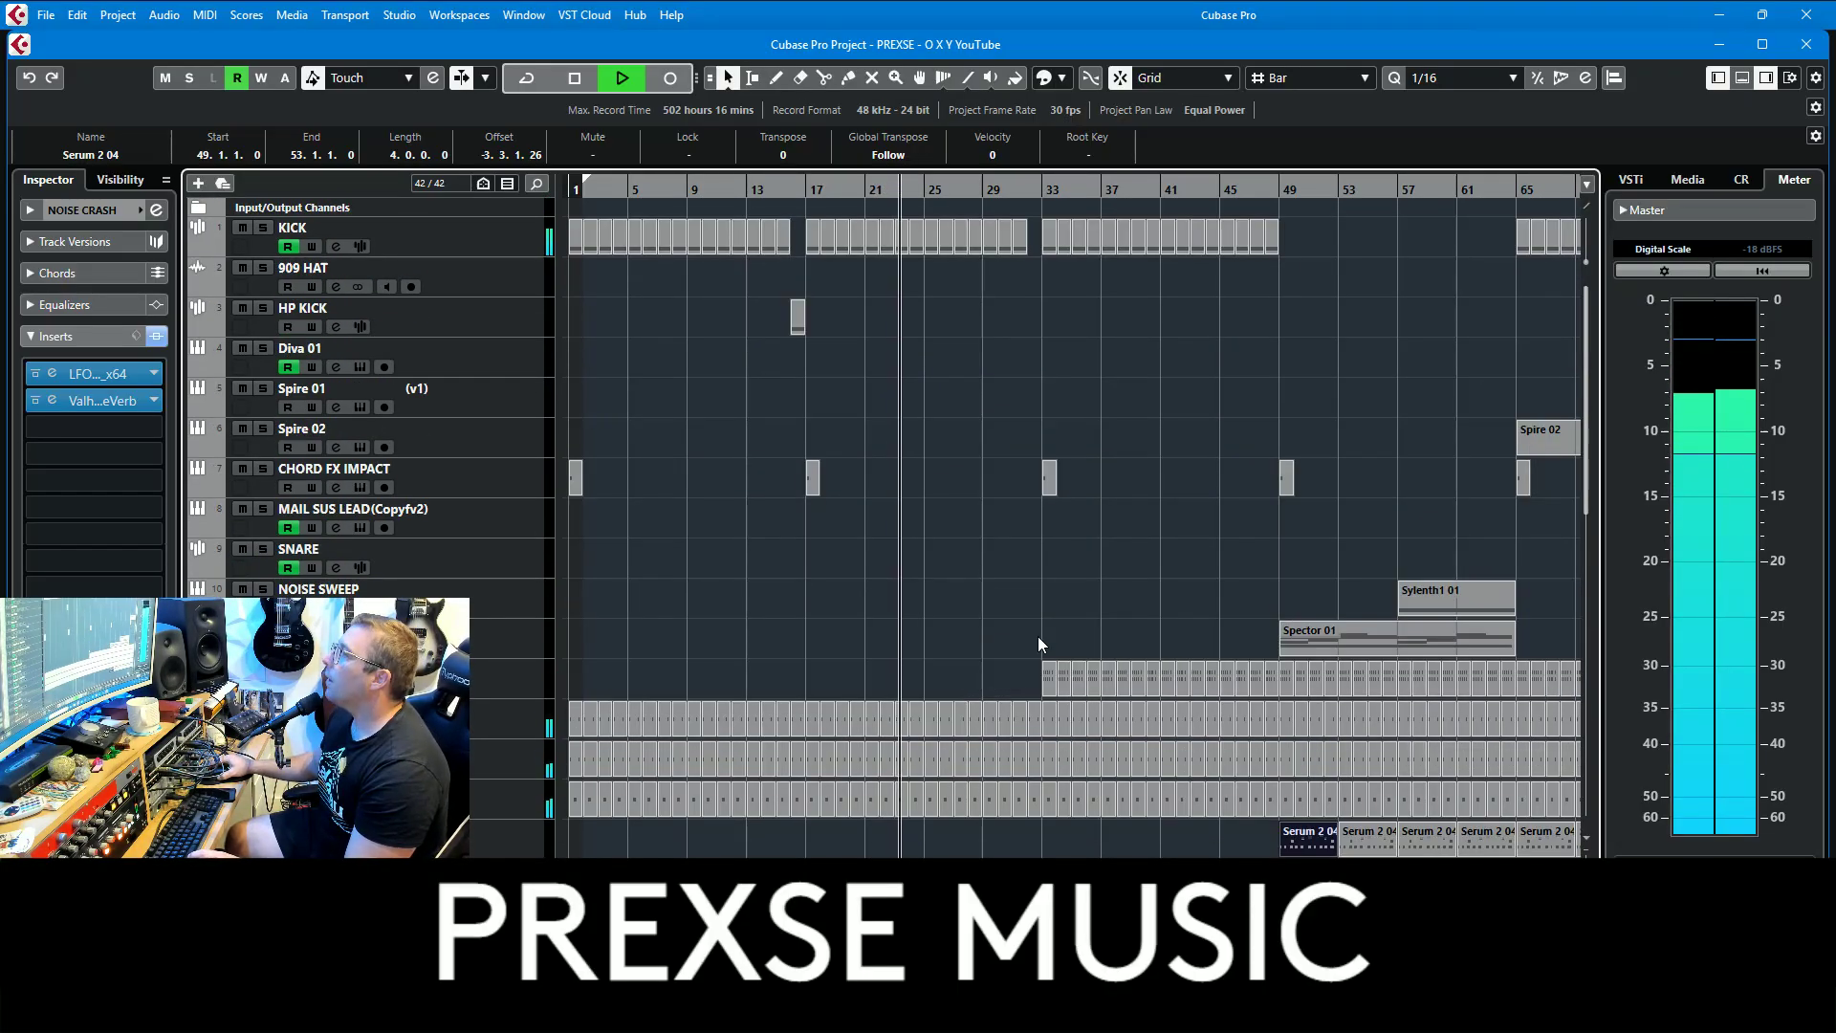
{"action": "scroll", "coordinate": [1052, 574], "scroll_direction": "right", "scroll_amount": 4}
{"action": "scroll", "coordinate": [903, 564], "scroll_direction": "down", "scroll_amount": 5}
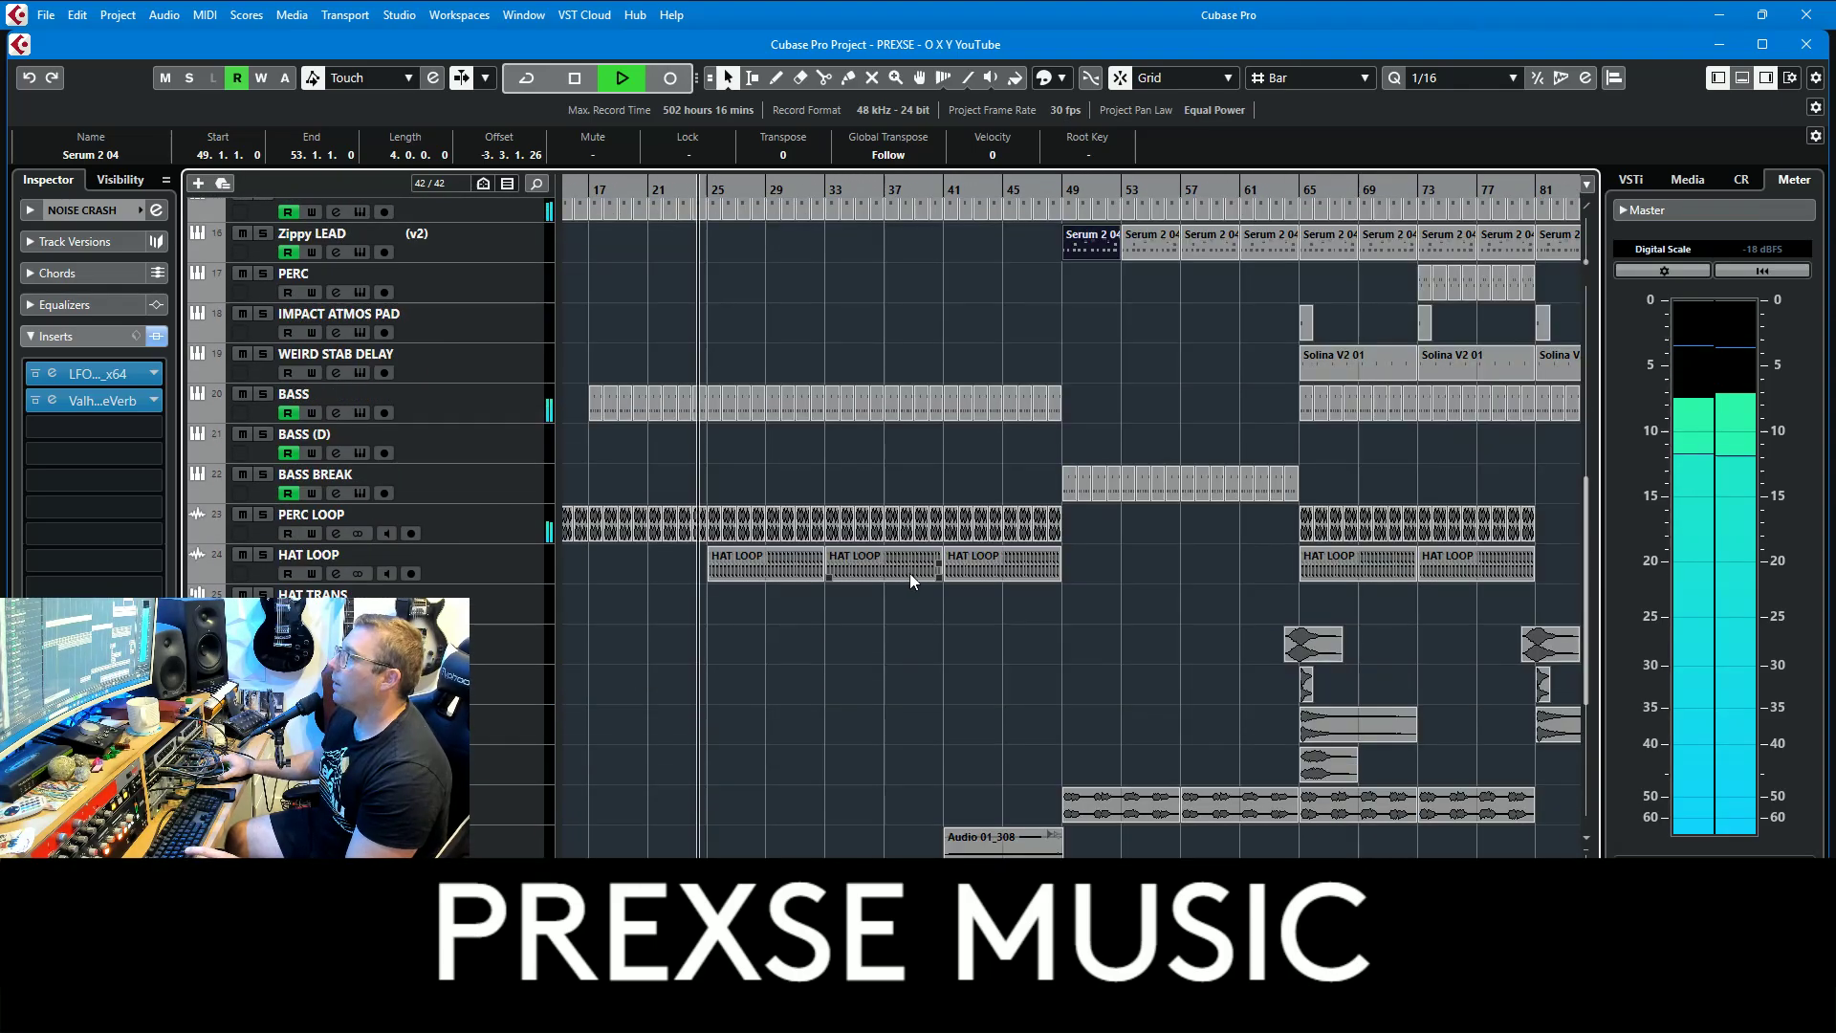
{"action": "scroll", "coordinate": [910, 572], "scroll_direction": "up", "scroll_amount": 5}
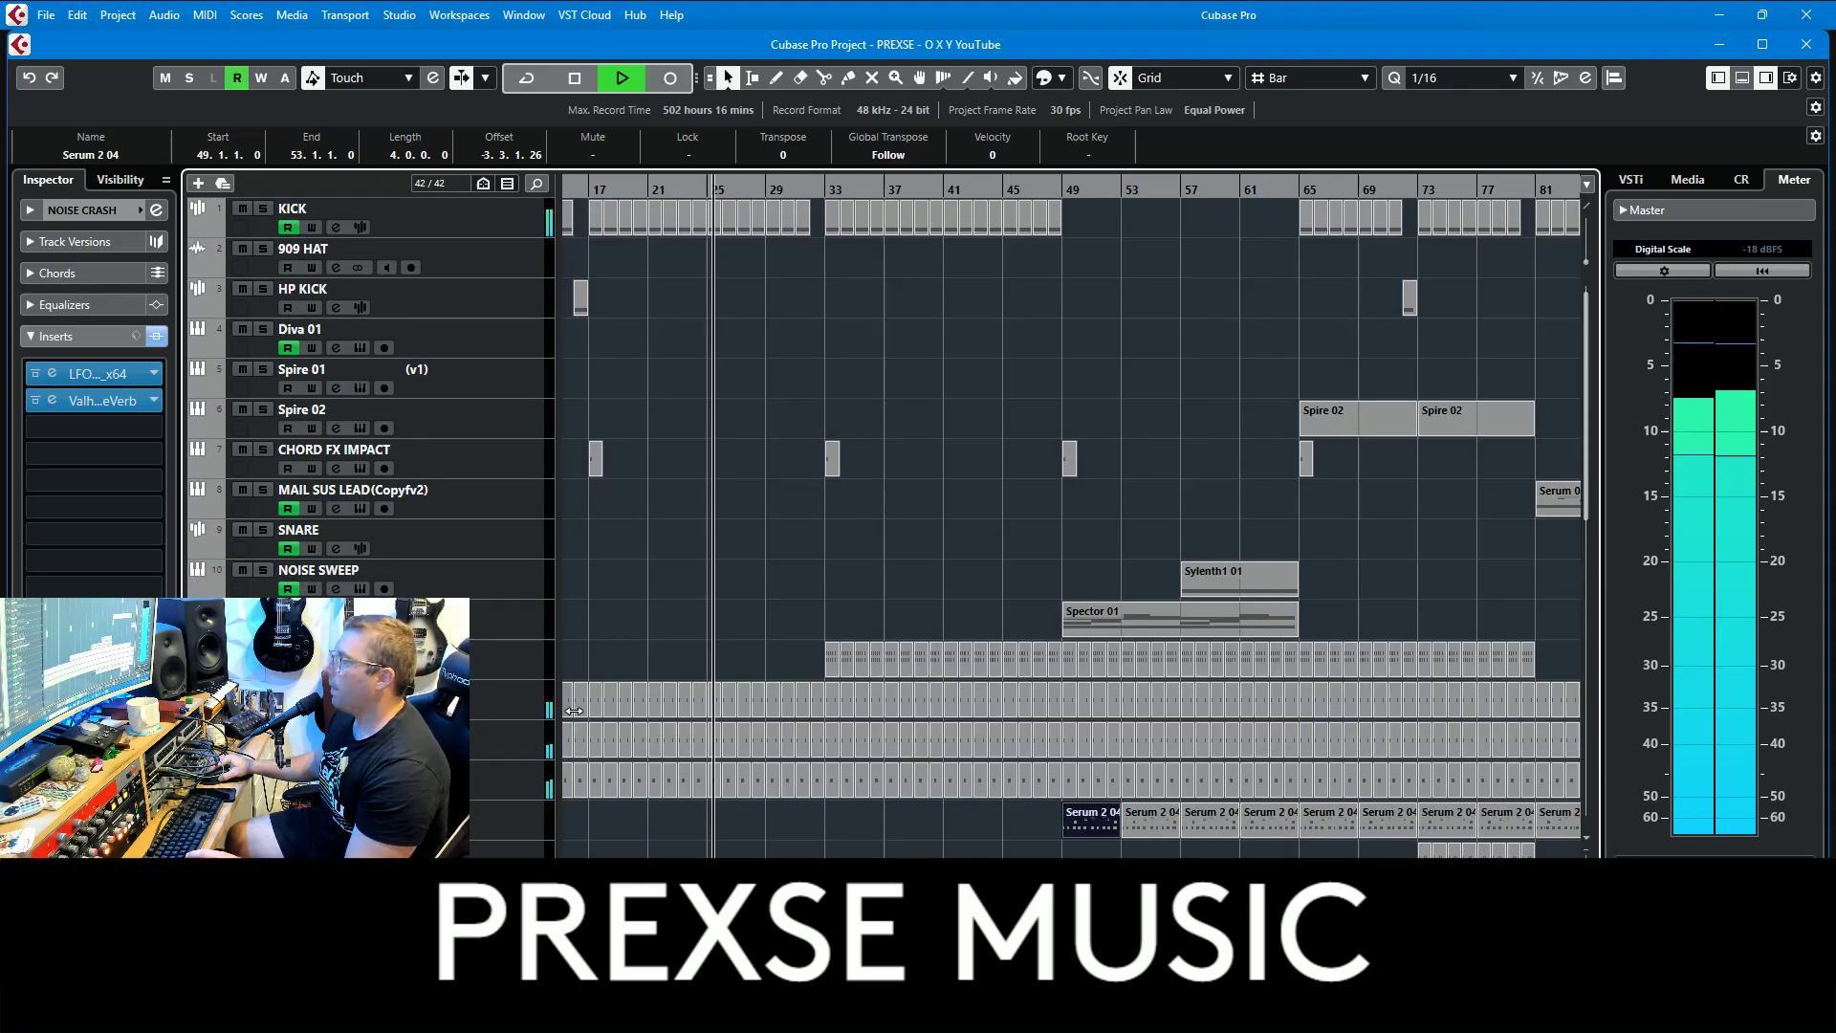
{"action": "scroll", "coordinate": [574, 711], "scroll_direction": "down", "scroll_amount": 5}
{"action": "key", "text": "space"}
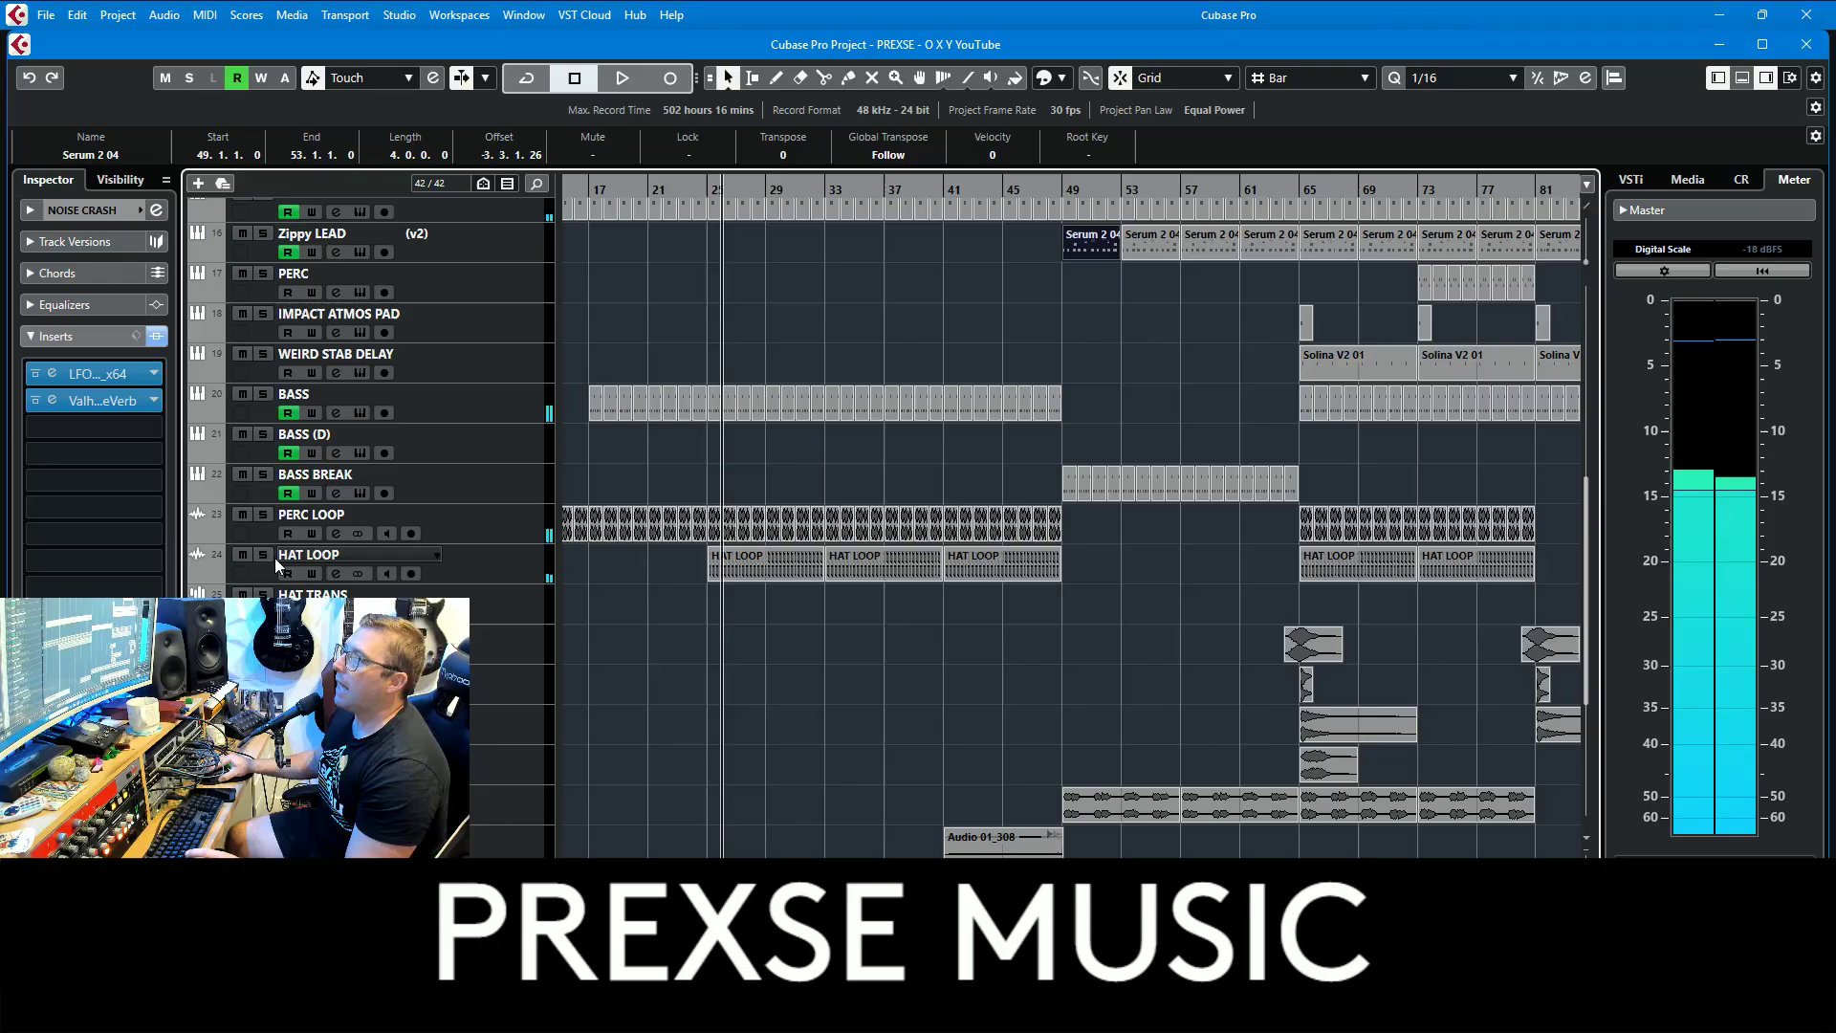
Step: Resume playback from about bar 25 and review the tracks between KICK and HAT LOOP while listening
{"action": "key", "text": "space"}
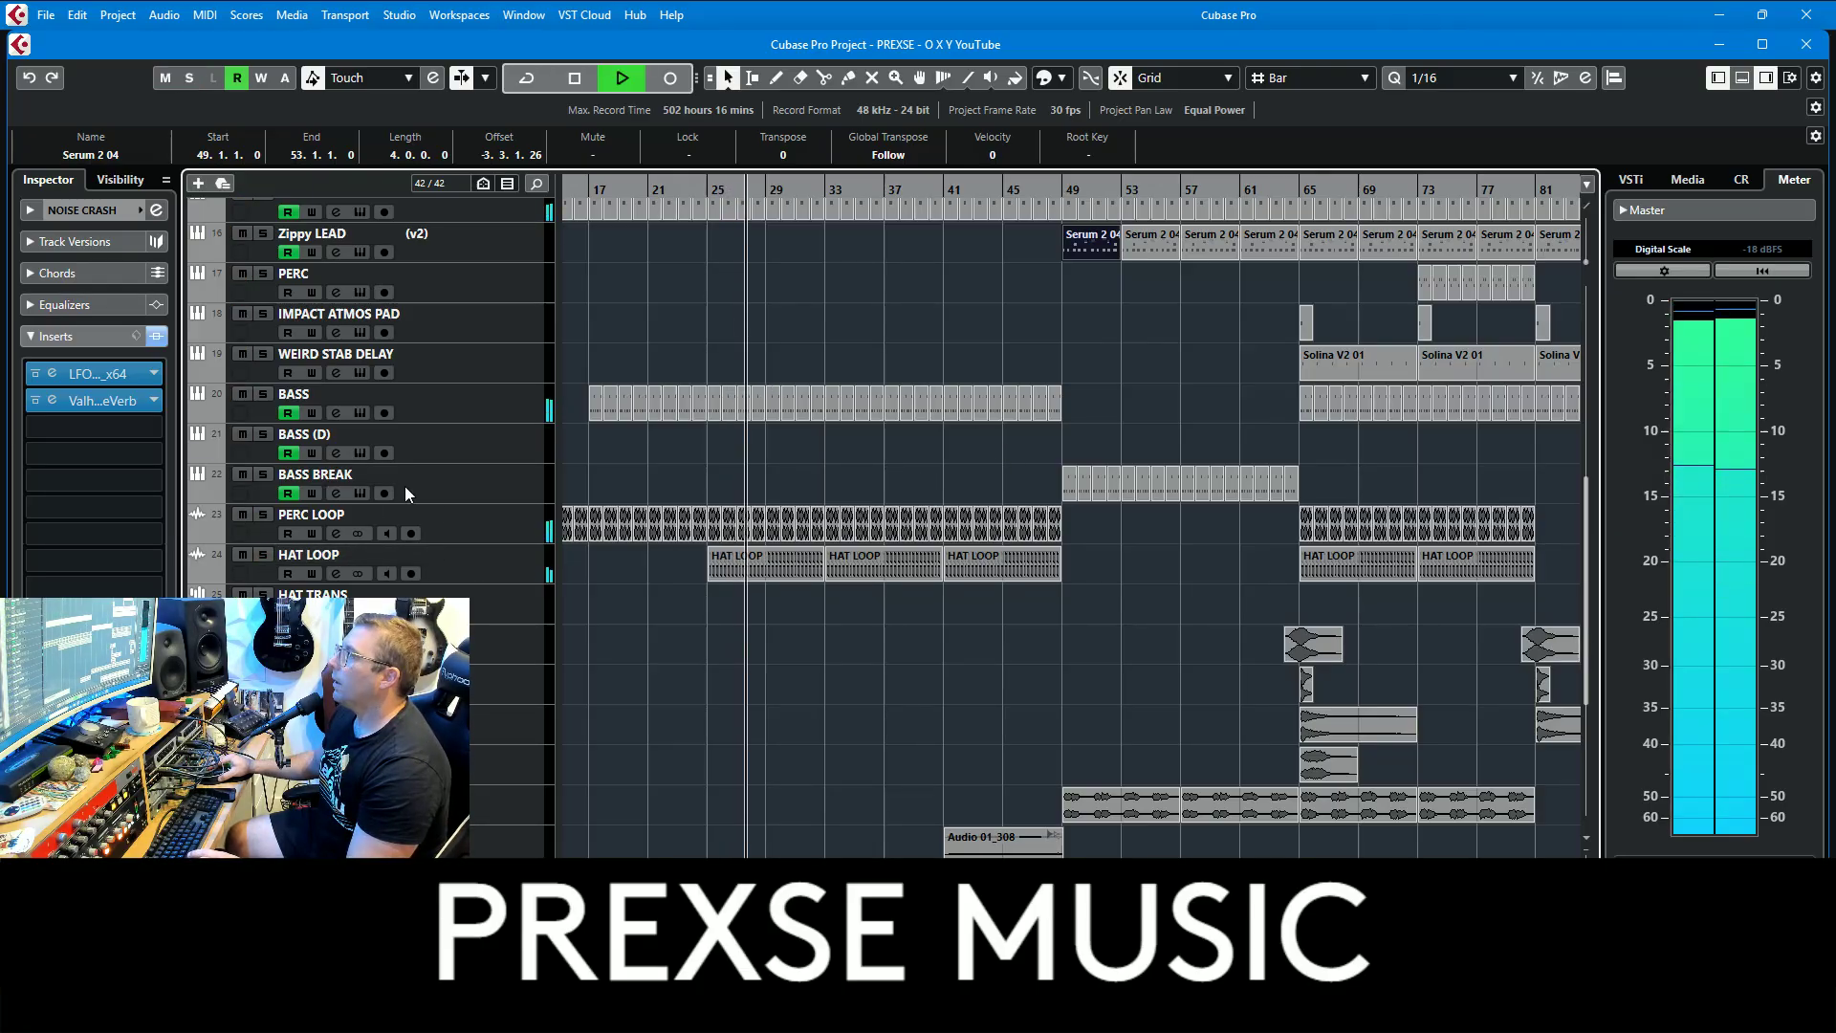
{"action": "scroll", "coordinate": [405, 488], "scroll_direction": "up", "scroll_amount": 5}
{"action": "scroll", "coordinate": [404, 490], "scroll_direction": "down", "scroll_amount": 5}
{"action": "scroll", "coordinate": [621, 611], "scroll_direction": "up", "scroll_amount": 5}
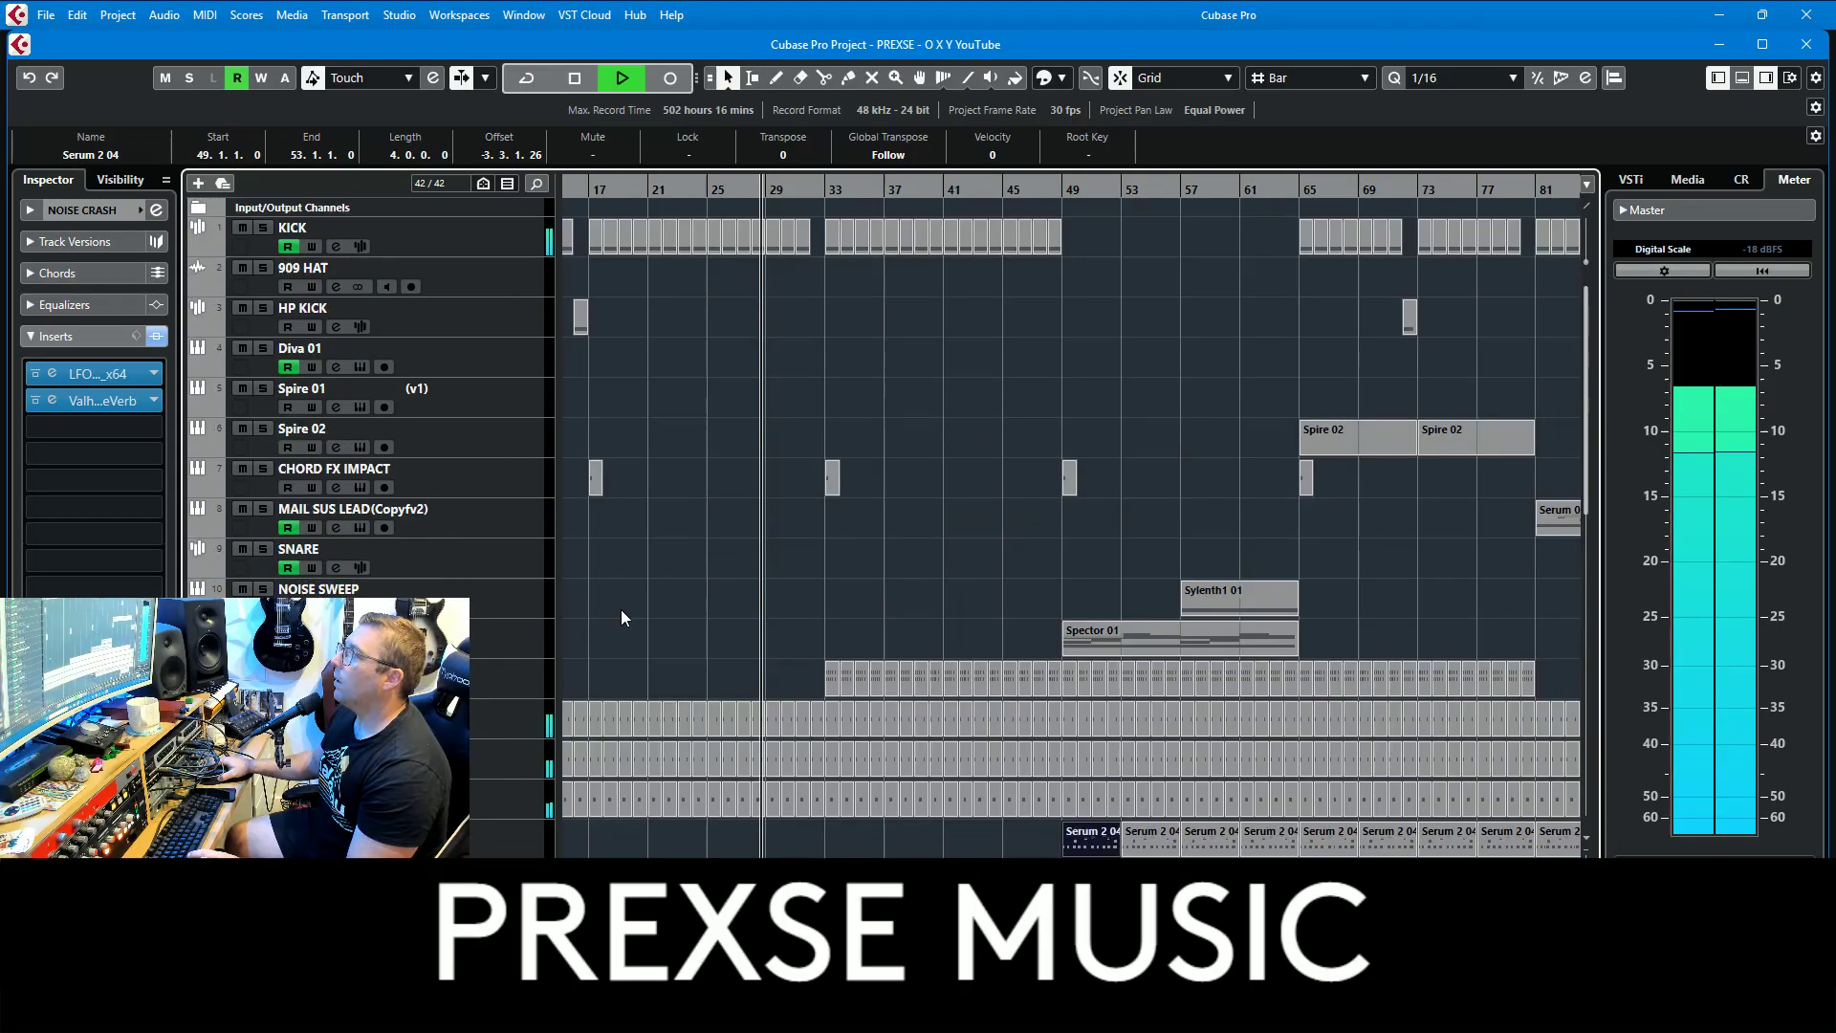
Step: Keep the arrangement playing past bar 29 and review the tracks from Diva 01 down to the sampler tracks
{"action": "scroll", "coordinate": [760, 532], "scroll_direction": "left", "scroll_amount": 5}
{"action": "scroll", "coordinate": [1201, 503], "scroll_direction": "down", "scroll_amount": 3}
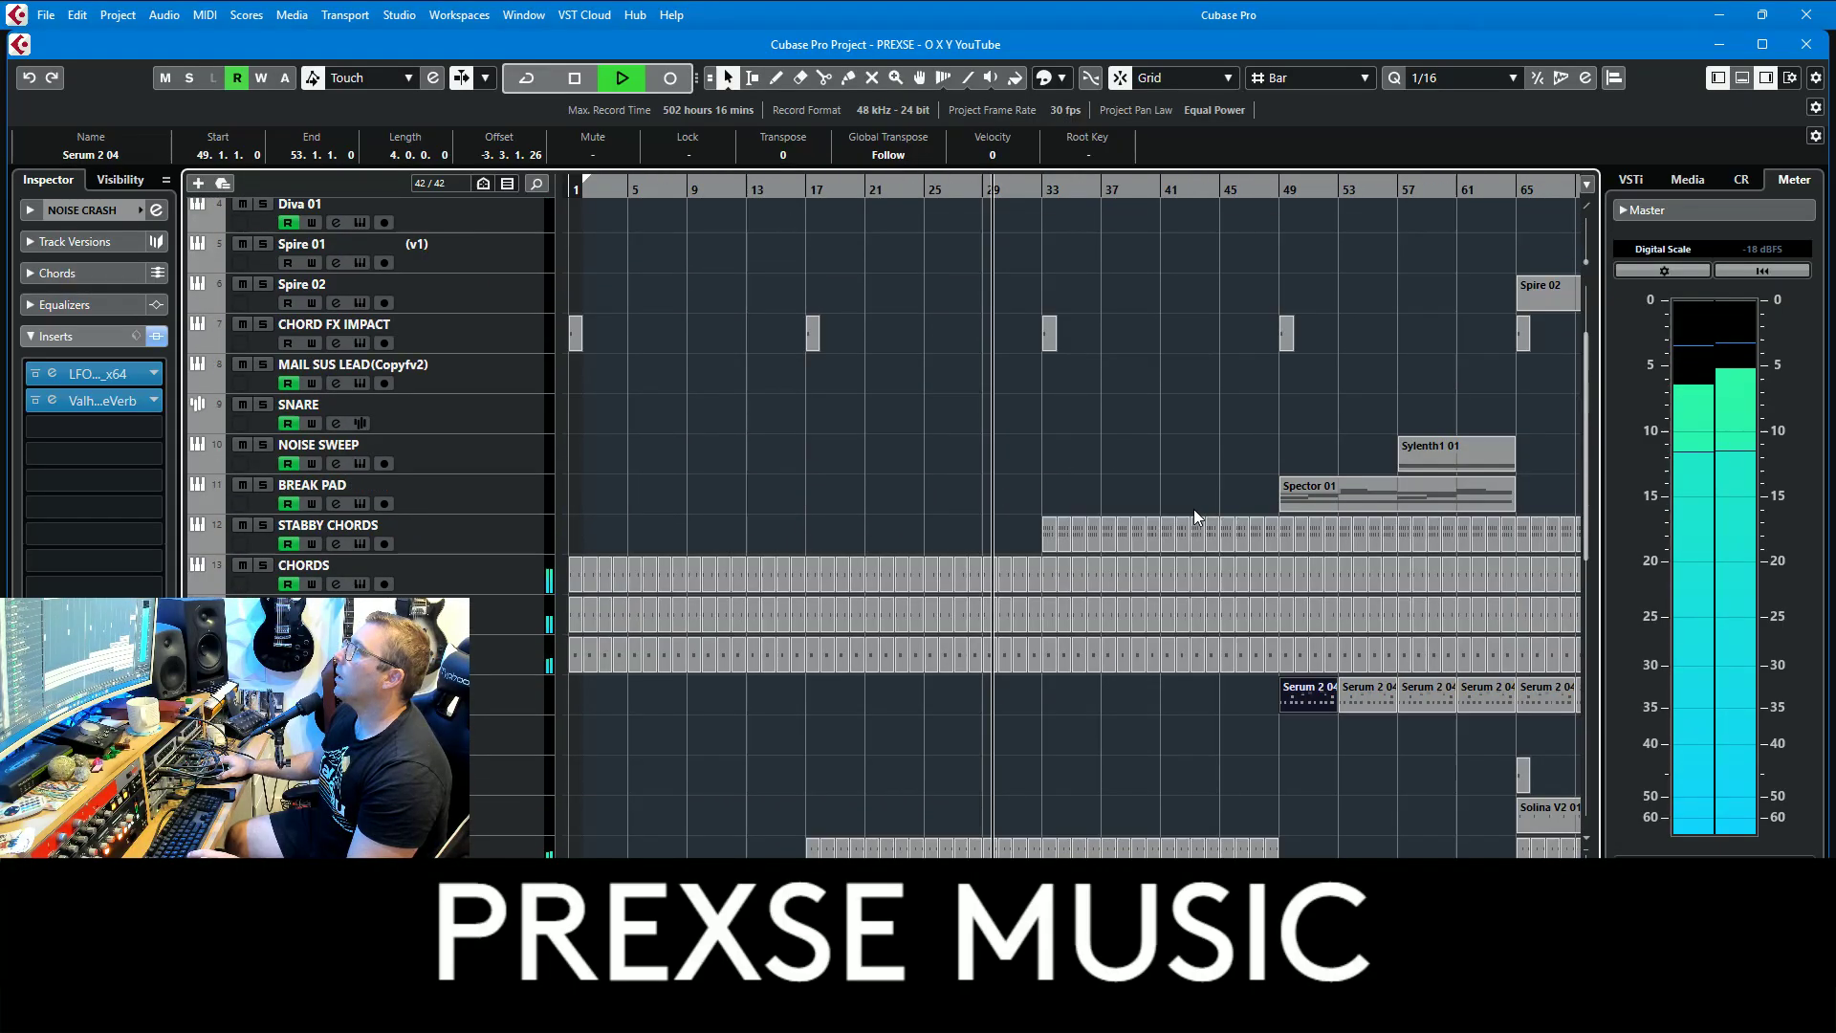
{"action": "scroll", "coordinate": [1194, 509], "scroll_direction": "down", "scroll_amount": 5}
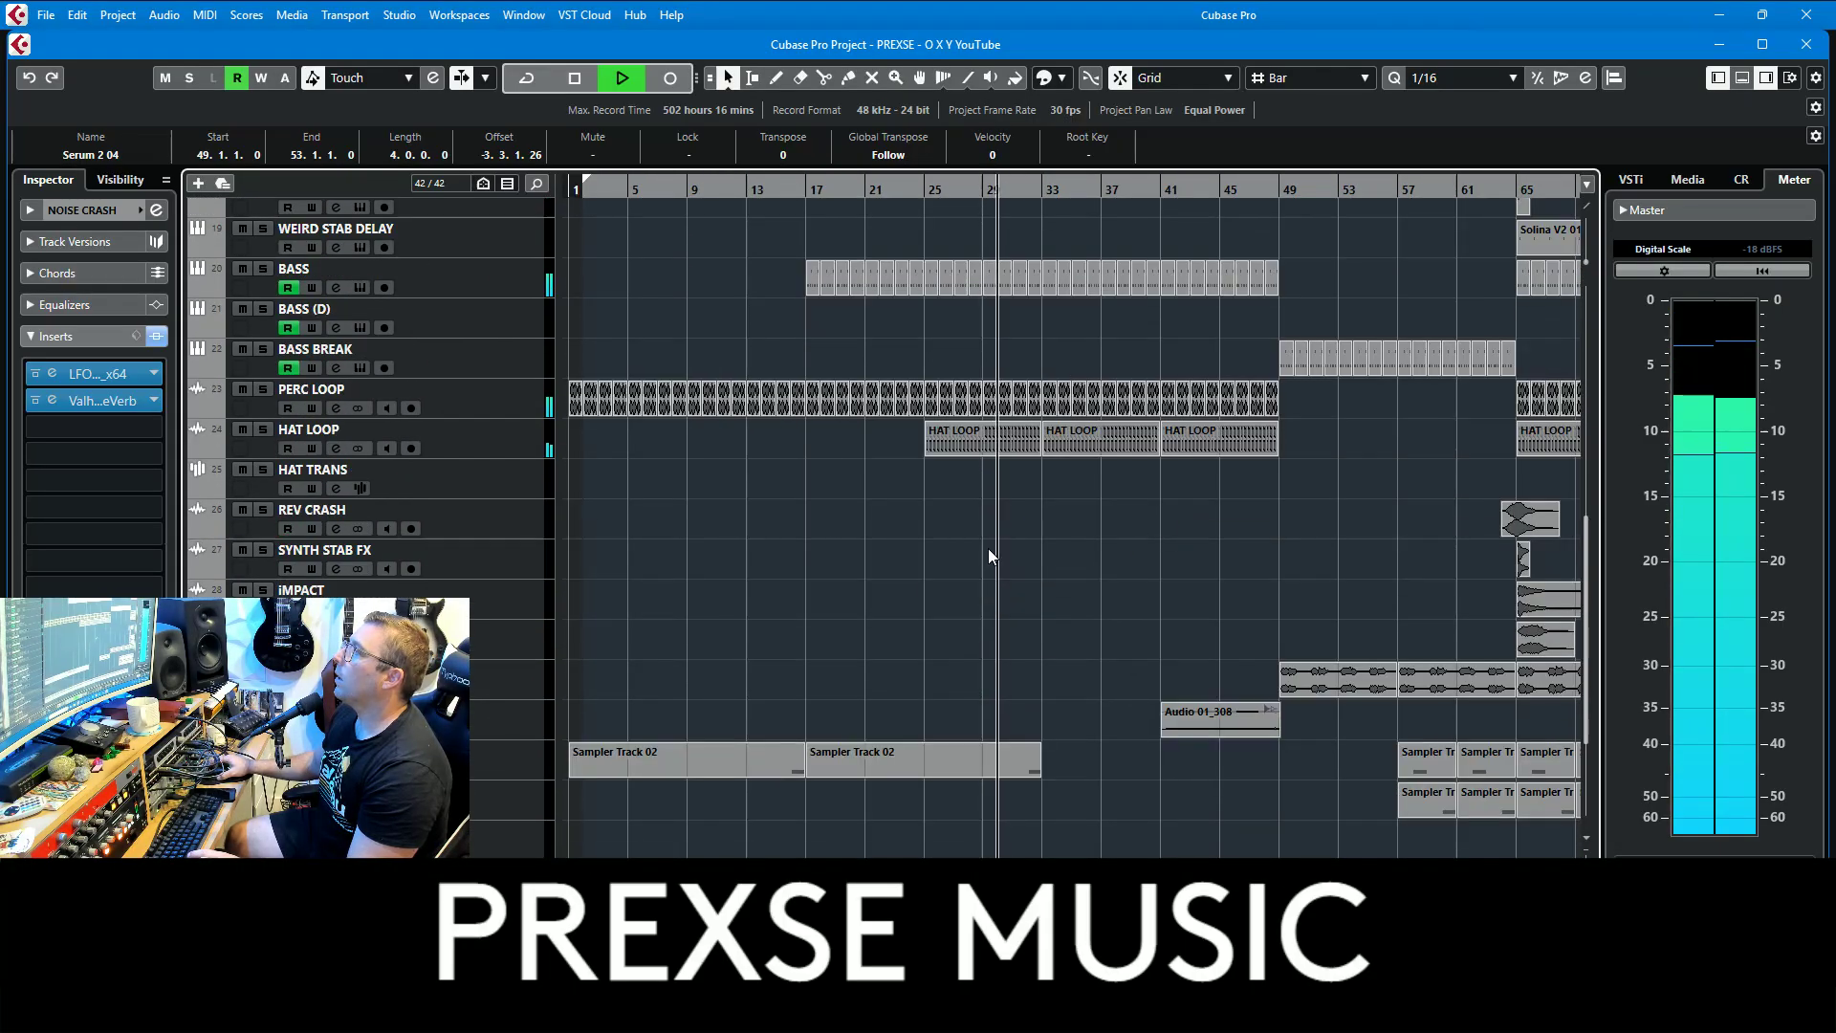
{"action": "left_click", "coordinate": [264, 430]}
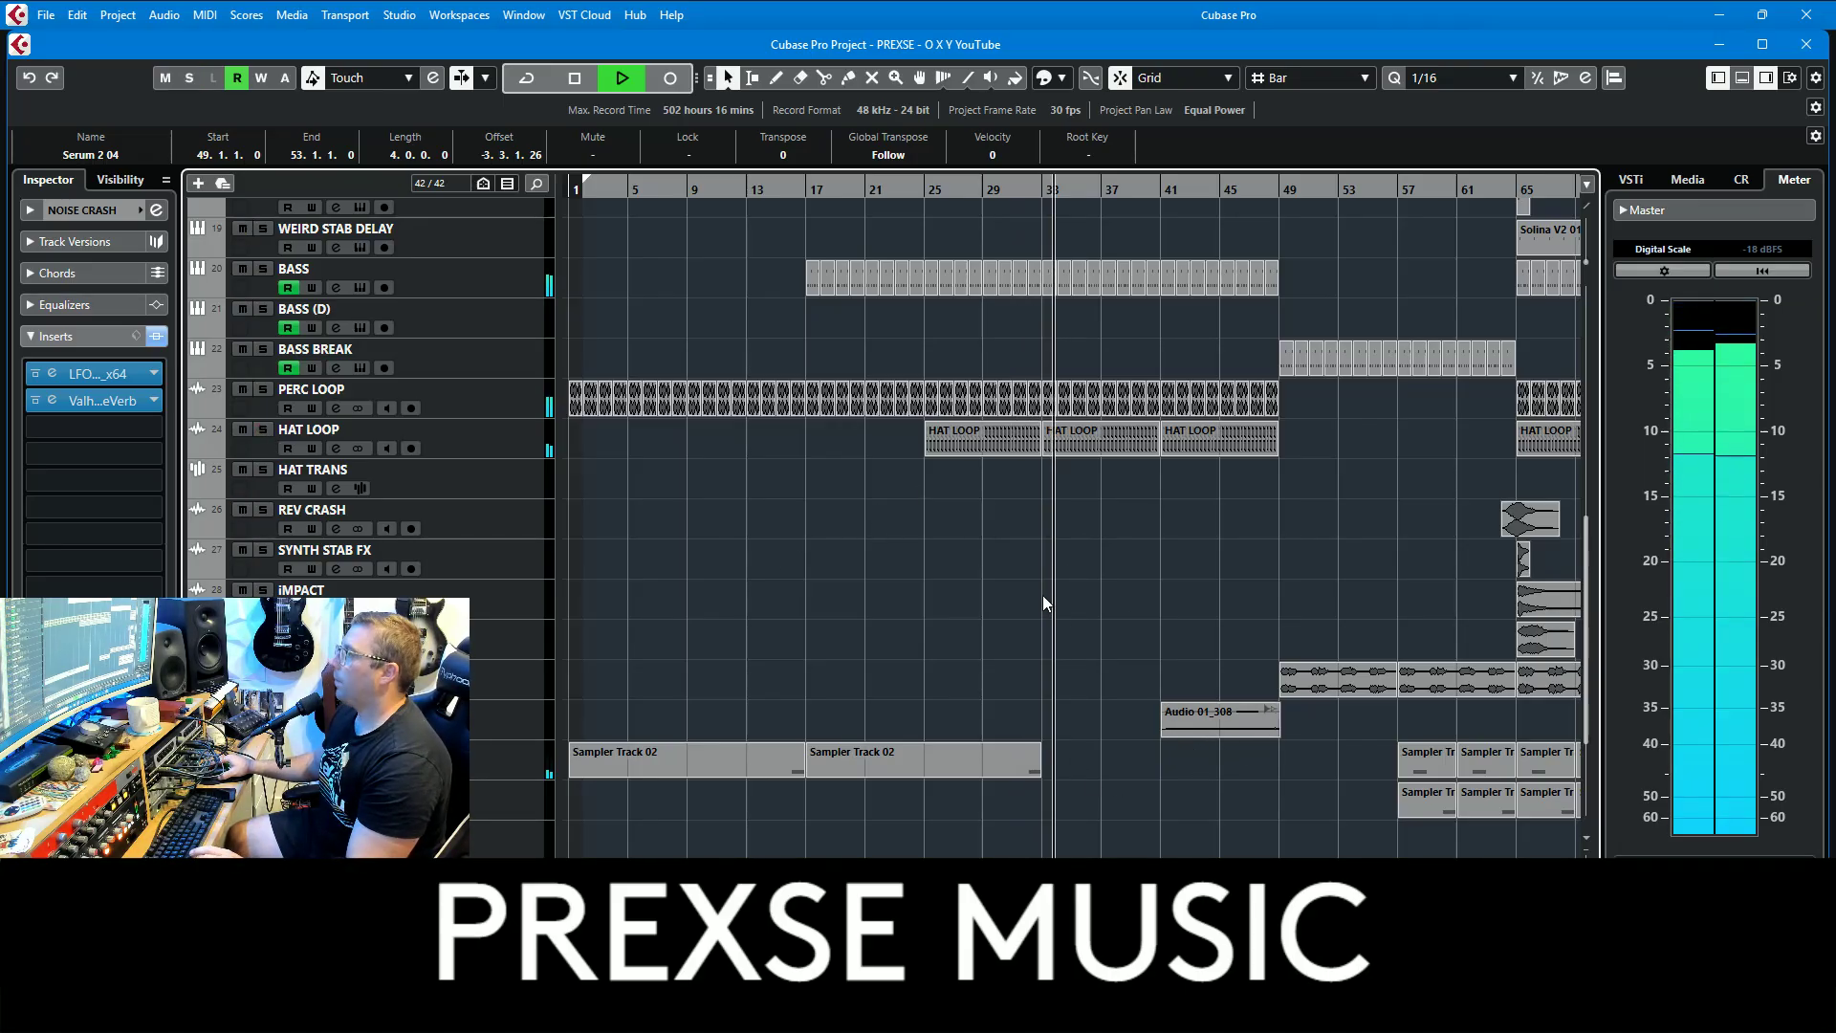
Step: Solo the STABBY CHORDS track, stop playback and inspect its OP-Xa V instrument before closing it
{"action": "scroll", "coordinate": [1041, 589], "scroll_direction": "up", "scroll_amount": 10}
{"action": "left_click", "coordinate": [485, 670]}
{"action": "key", "text": "s"}
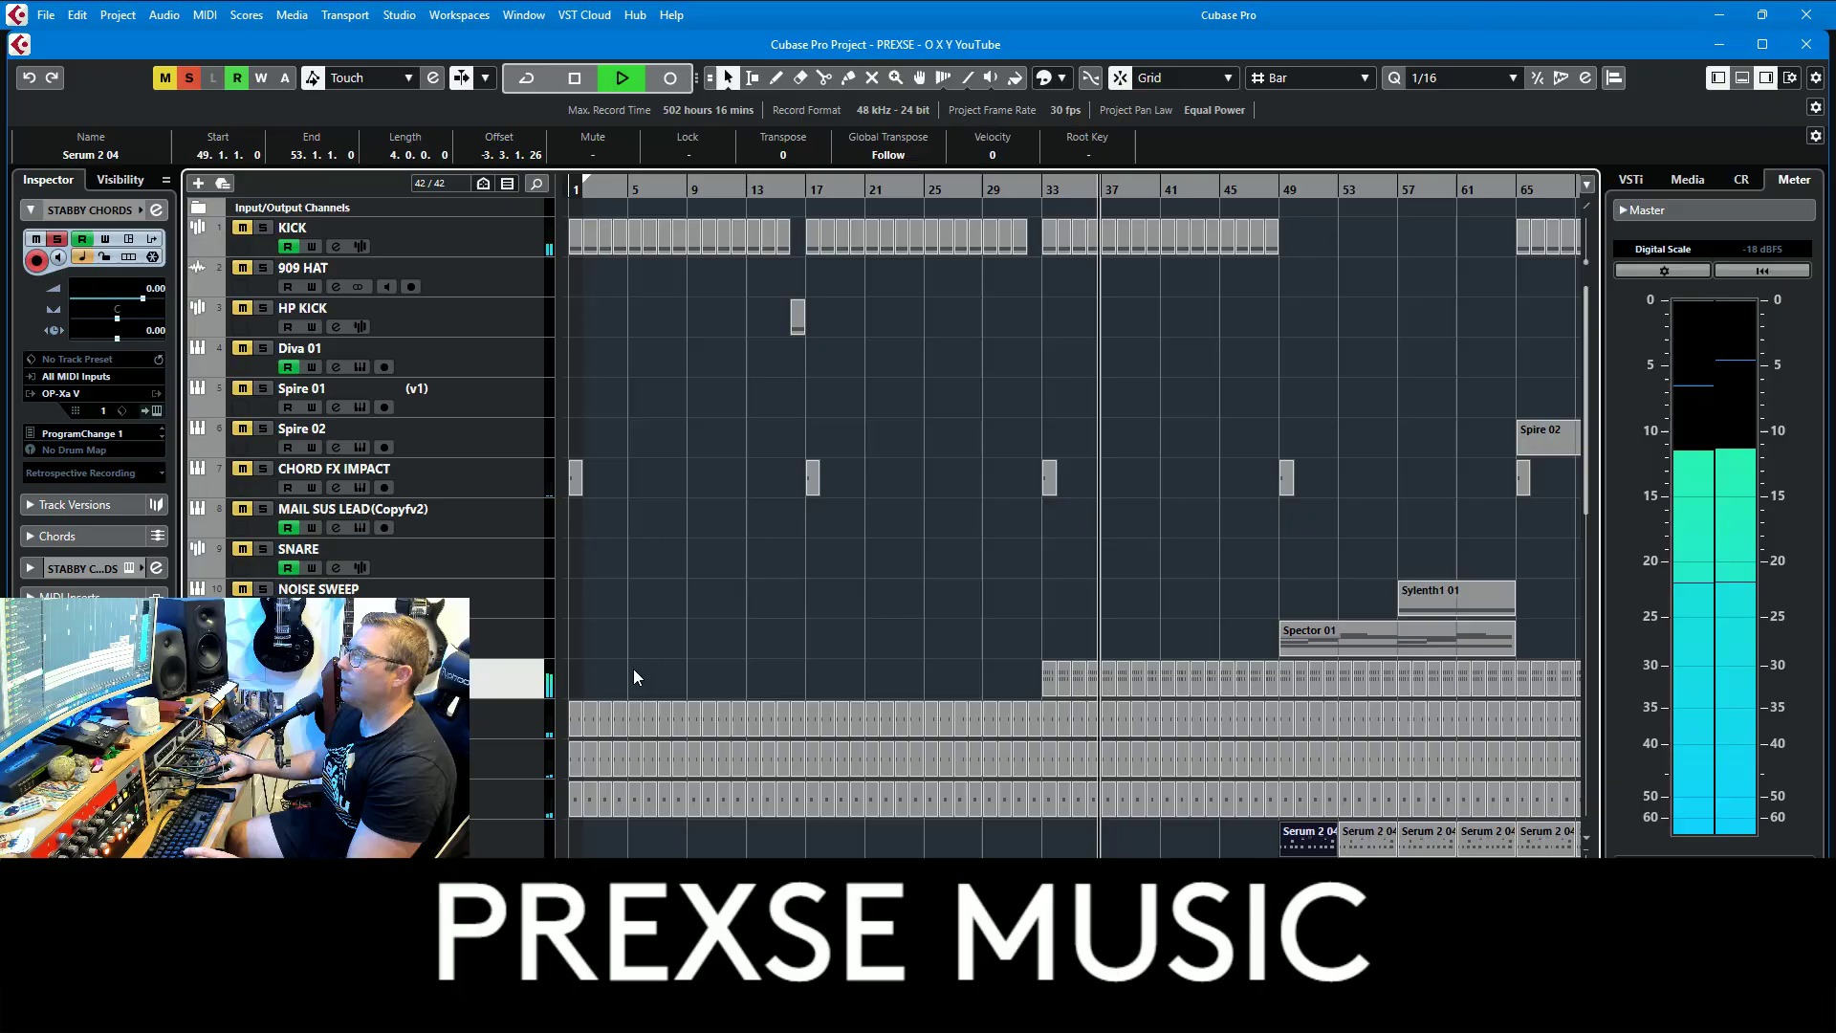
{"action": "key", "text": "space"}
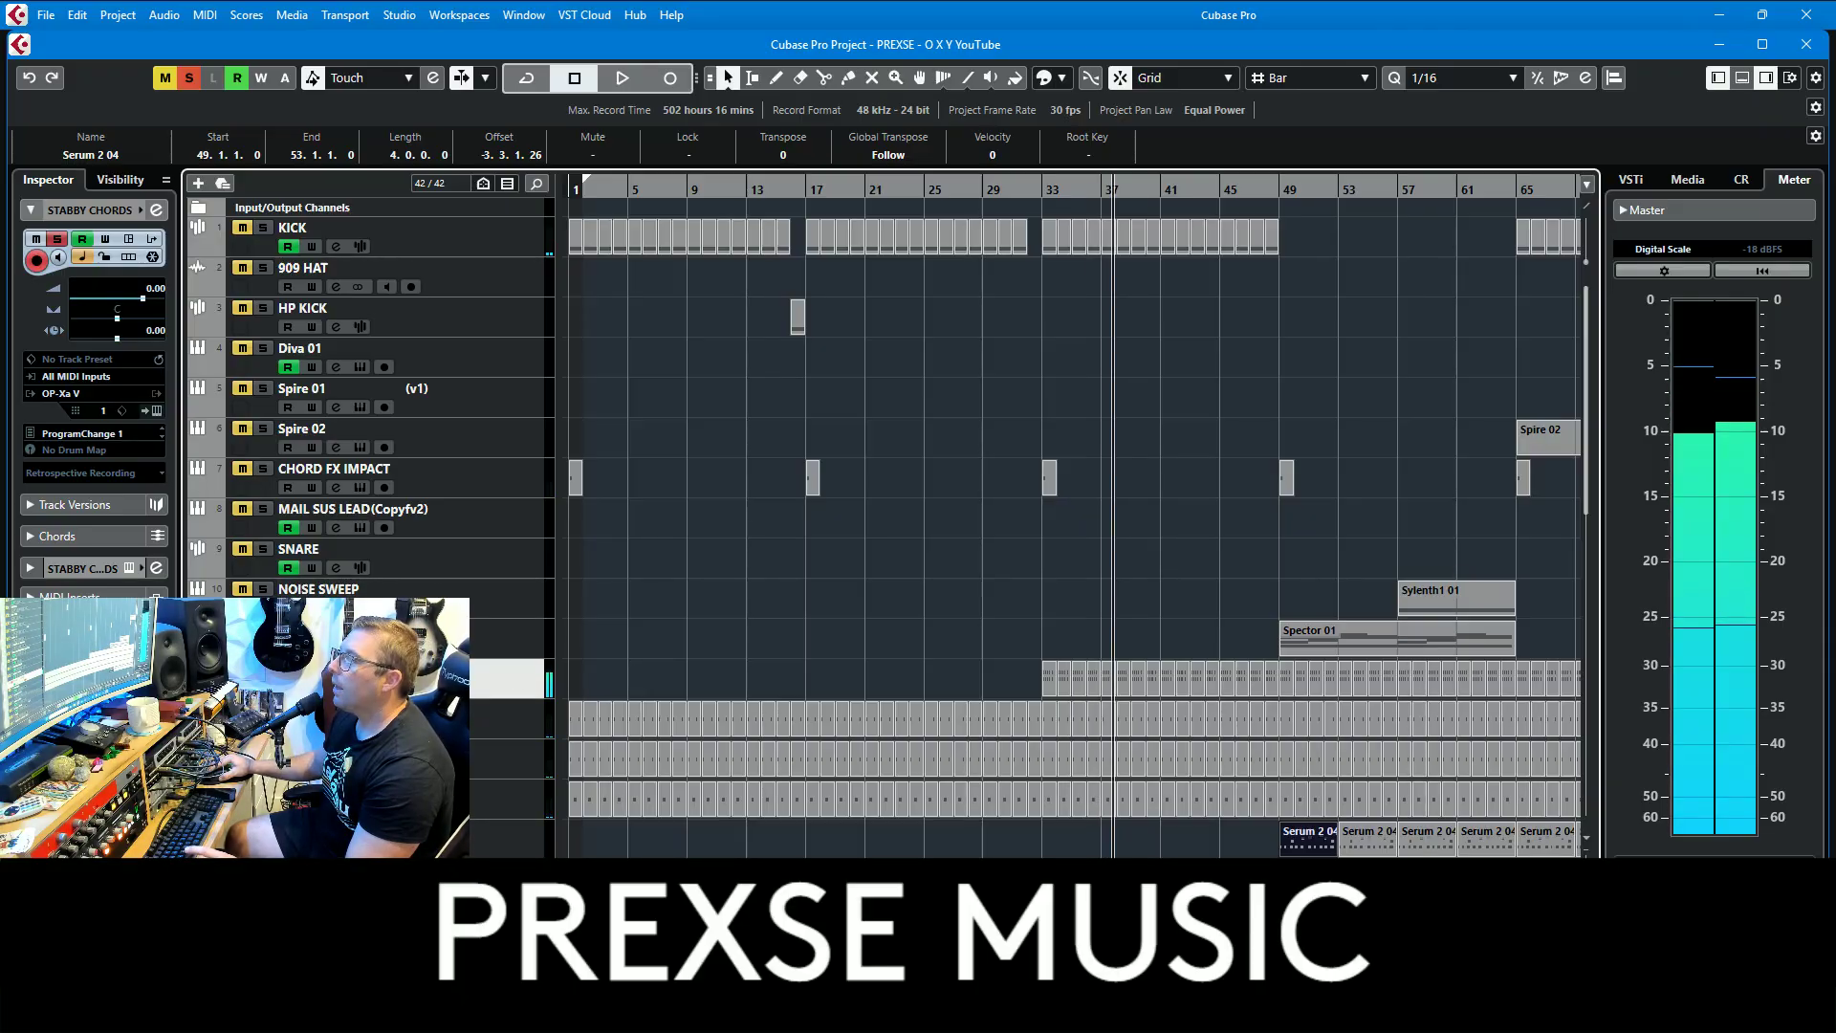
{"action": "left_click", "coordinate": [153, 411]}
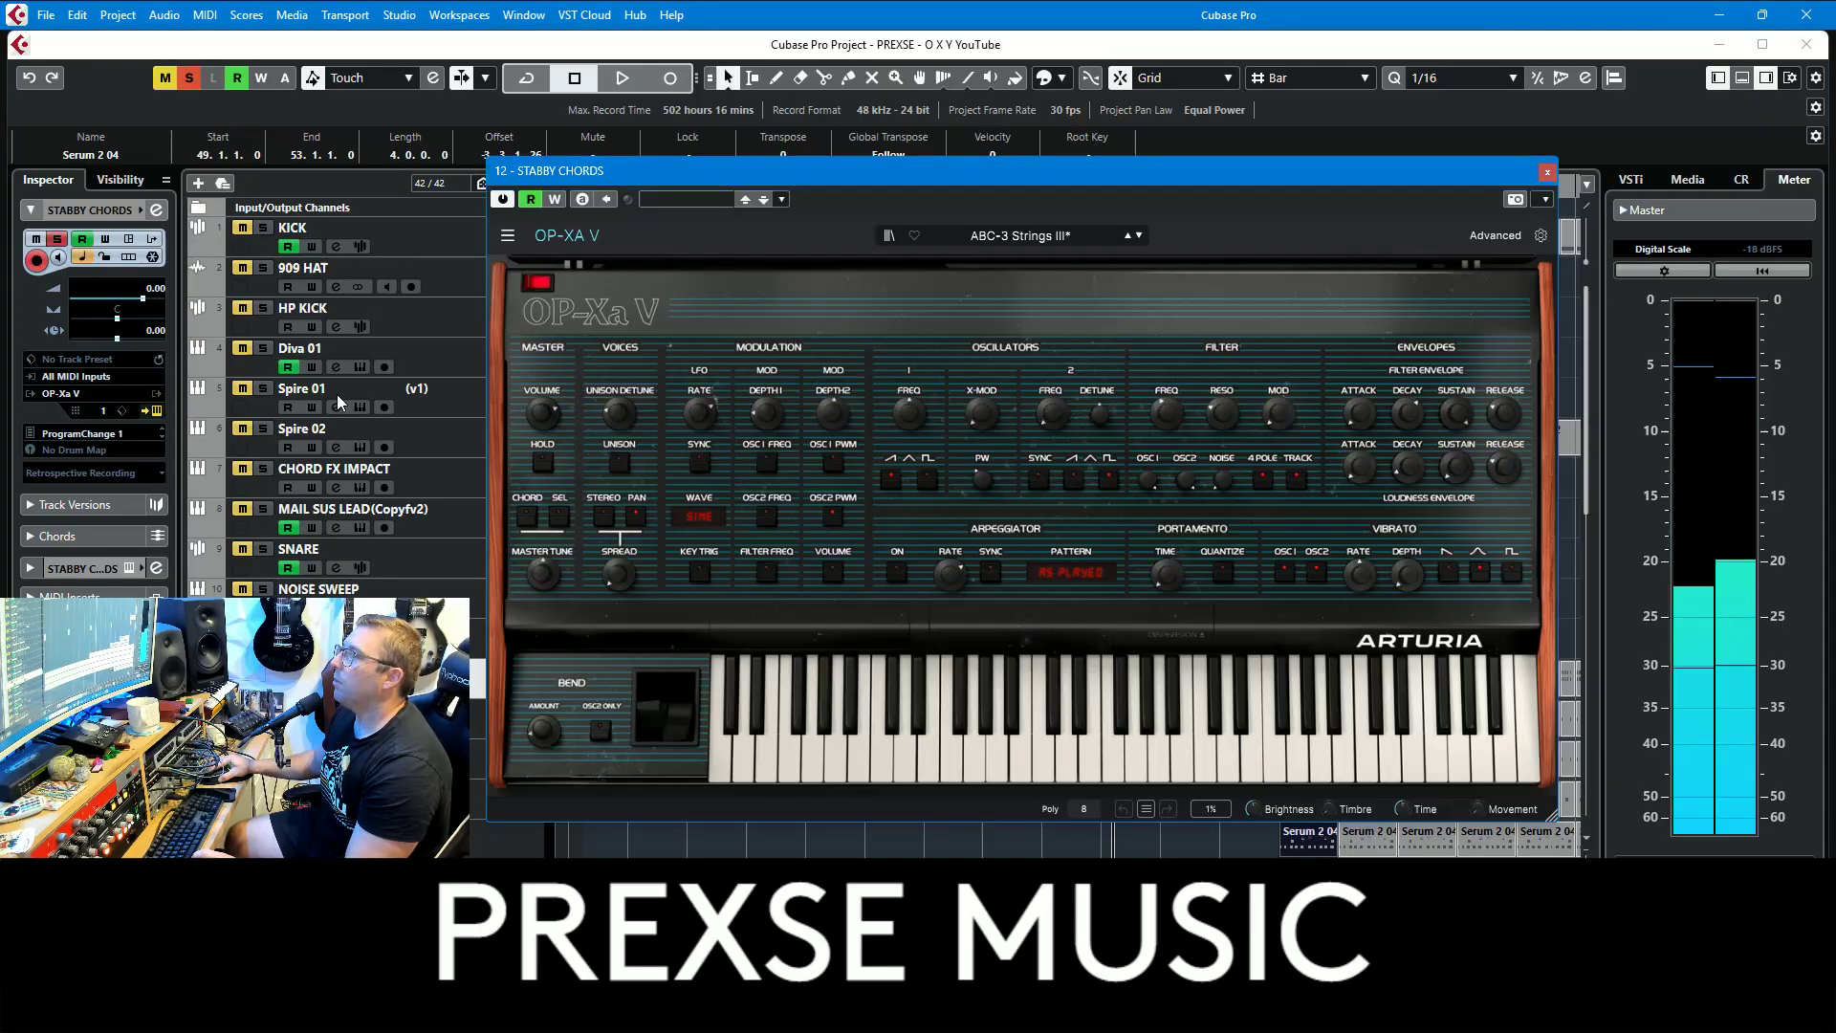
{"action": "left_click", "coordinate": [1548, 174]}
Step: Resume playback, solo the VOCAL and REV VOCVAL tracks, and listen through the transition into bar 49
{"action": "key", "text": "space"}
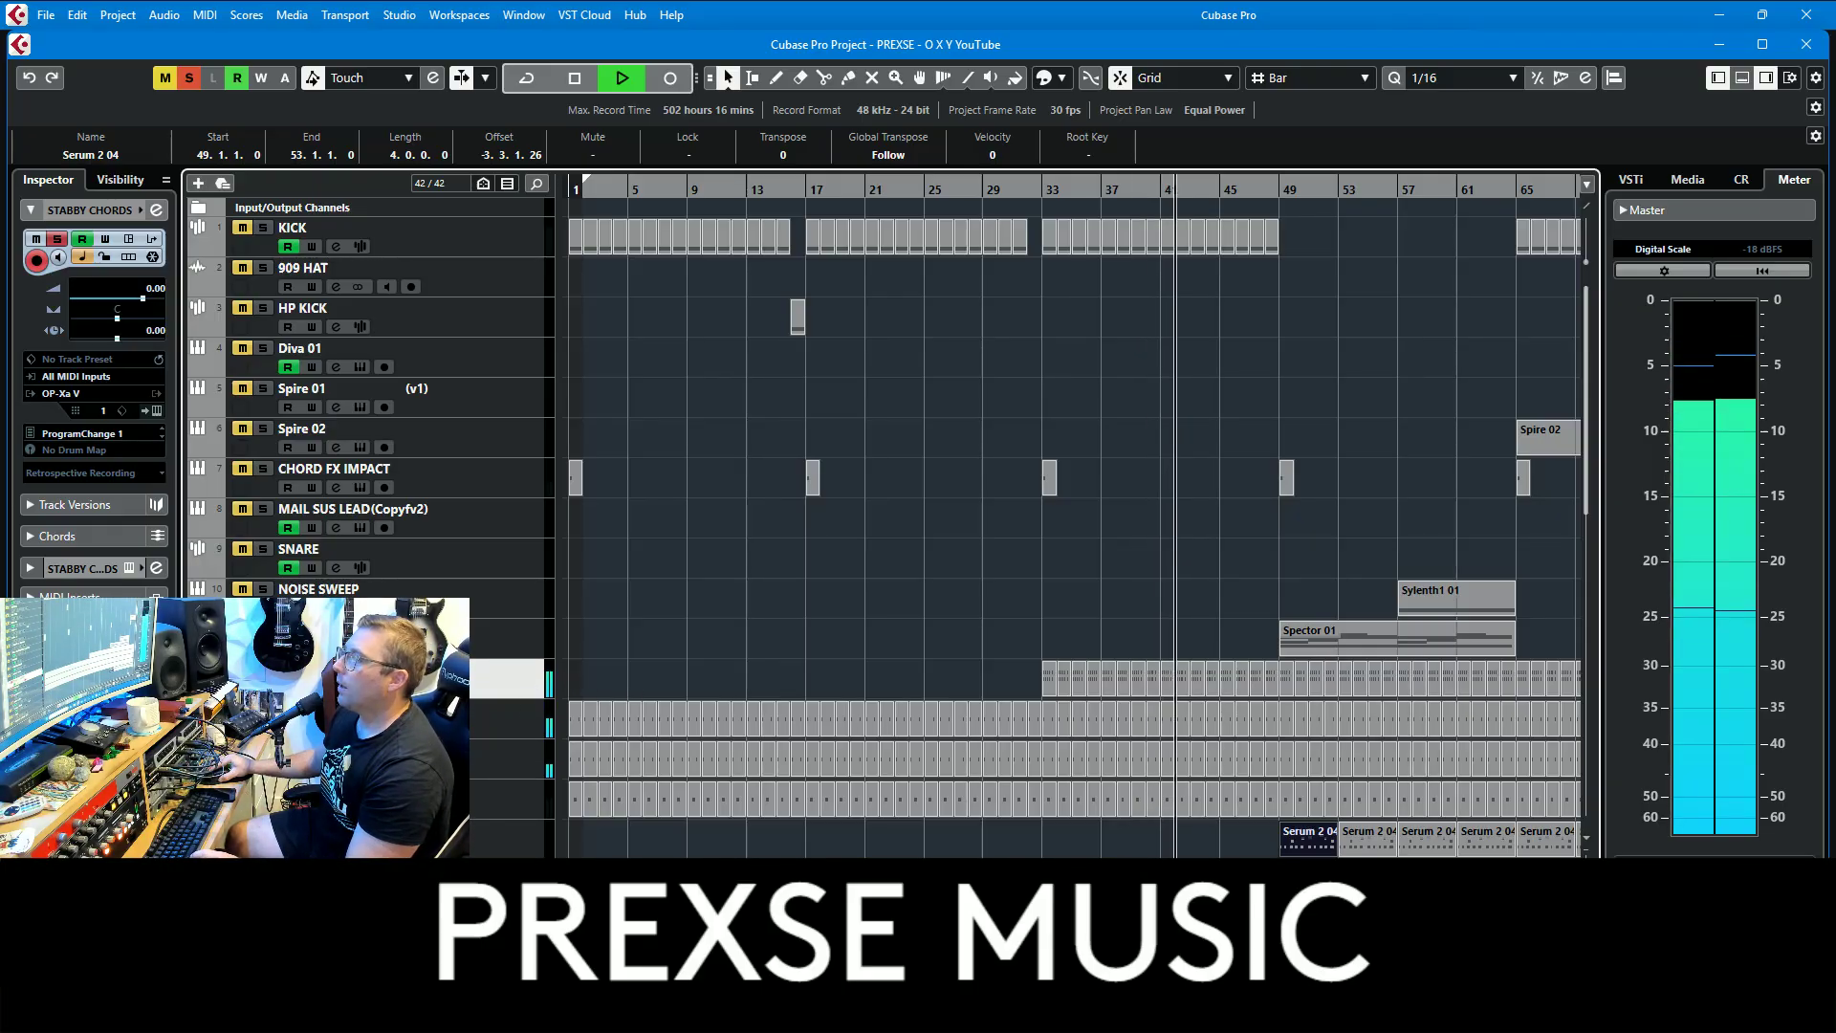
{"action": "scroll", "coordinate": [1071, 516], "scroll_direction": "down", "scroll_amount": 5}
{"action": "scroll", "coordinate": [1072, 516], "scroll_direction": "down", "scroll_amount": 5}
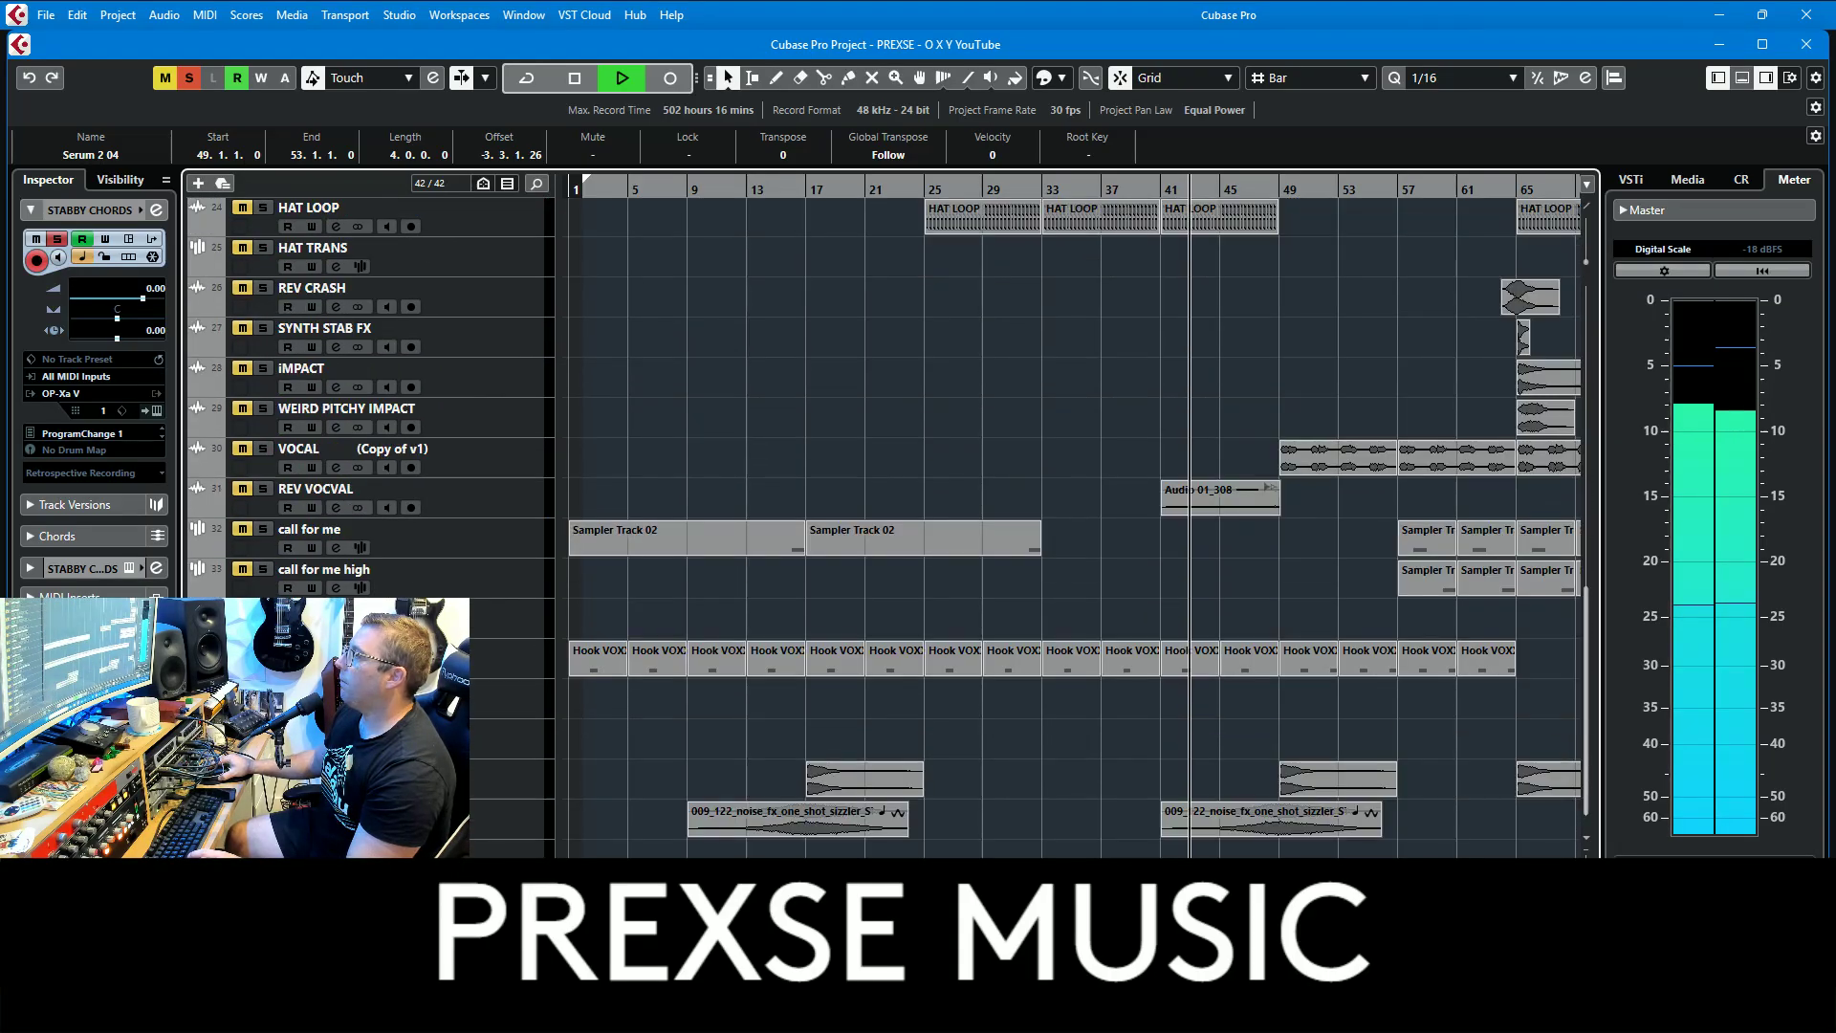
{"action": "left_click", "coordinate": [263, 448]}
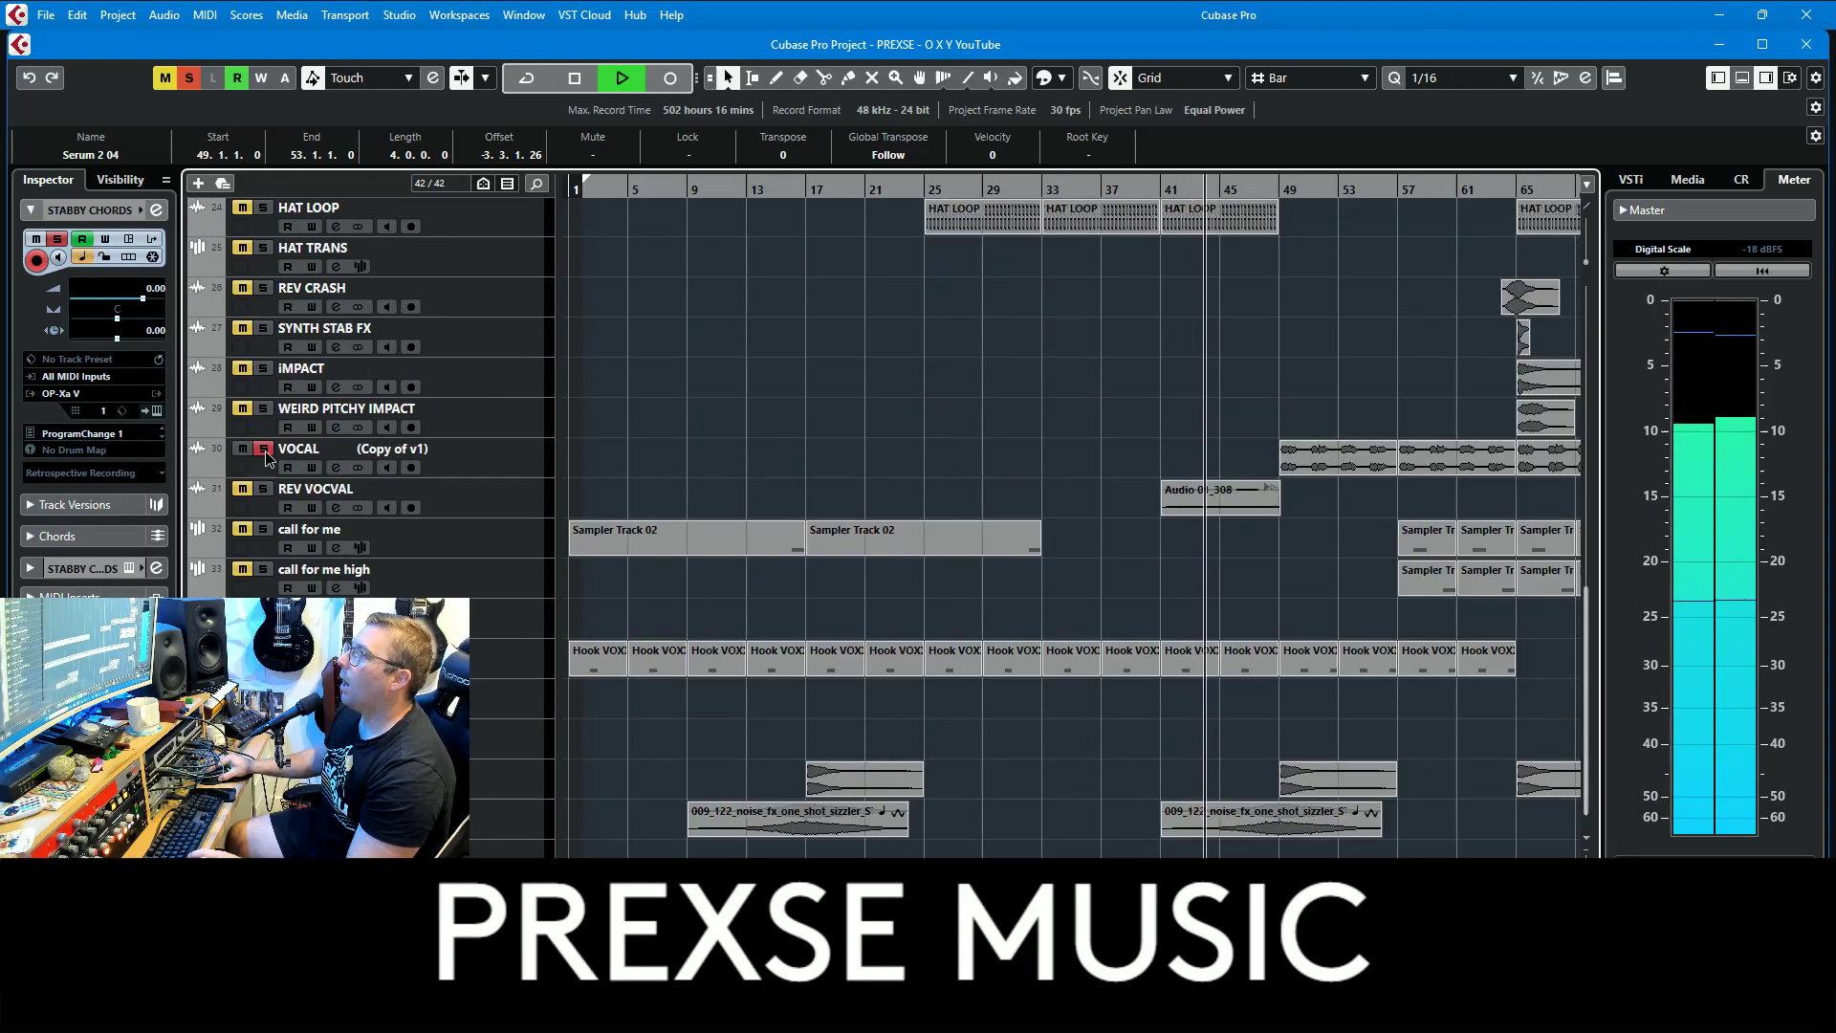
{"action": "left_click", "coordinate": [278, 494]}
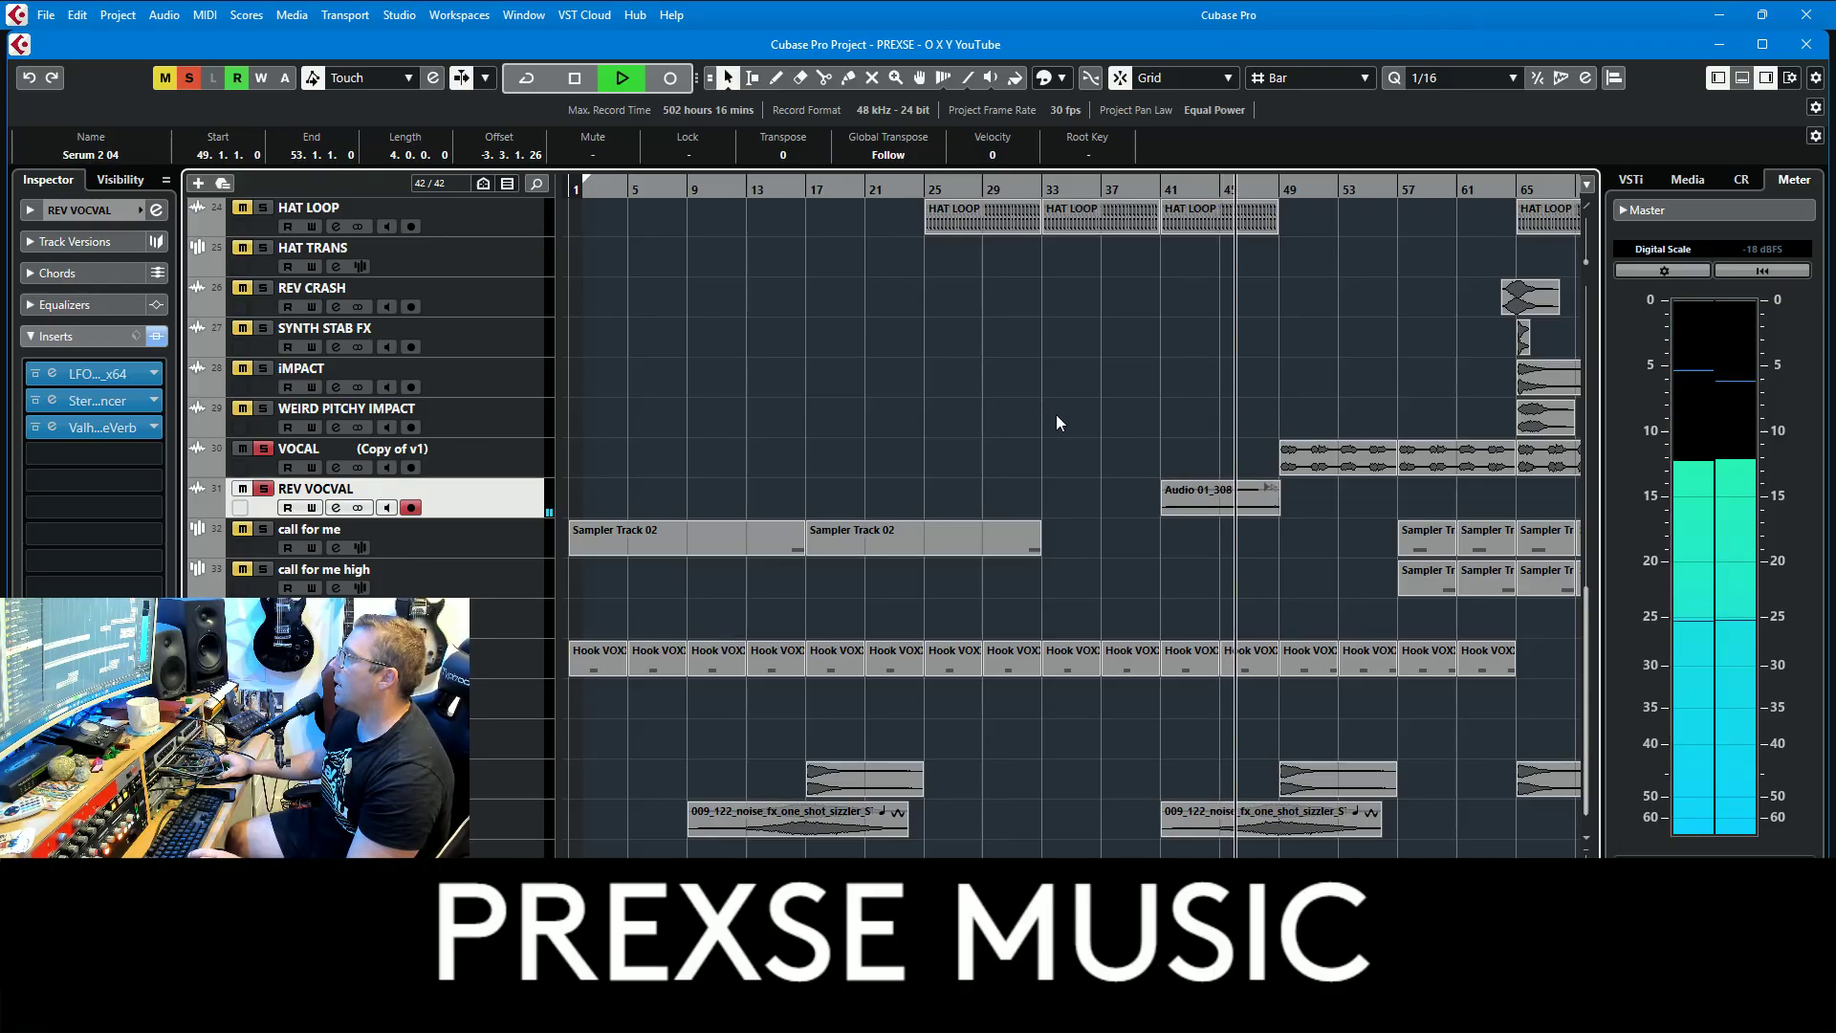
{"action": "scroll", "coordinate": [840, 439], "scroll_direction": "up", "scroll_amount": 1}
{"action": "scroll", "coordinate": [840, 439], "scroll_direction": "right", "scroll_amount": 5}
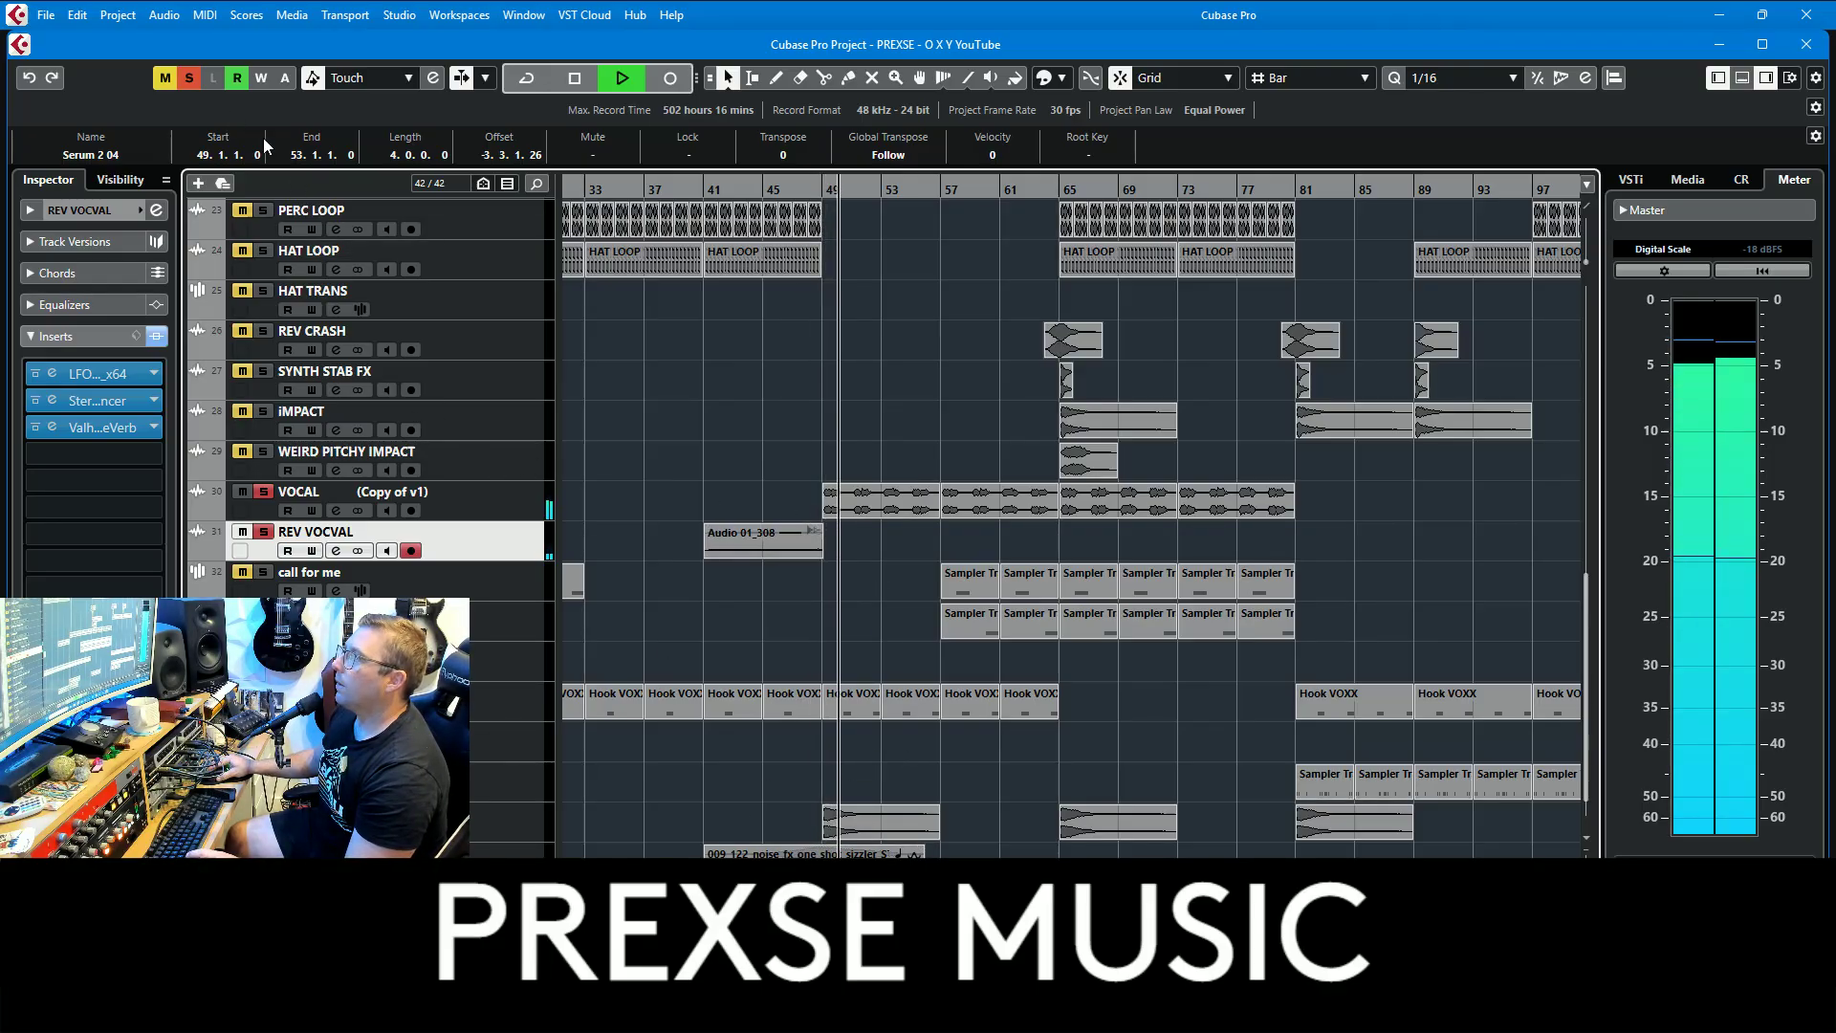
Step: Clear all solos, listen to the full arrangement after bar 49 while reviewing its tracks, and stop playback
{"action": "left_click", "coordinate": [190, 79]}
{"action": "scroll", "coordinate": [801, 468], "scroll_direction": "up", "scroll_amount": 5}
{"action": "scroll", "coordinate": [799, 491], "scroll_direction": "down", "scroll_amount": 5}
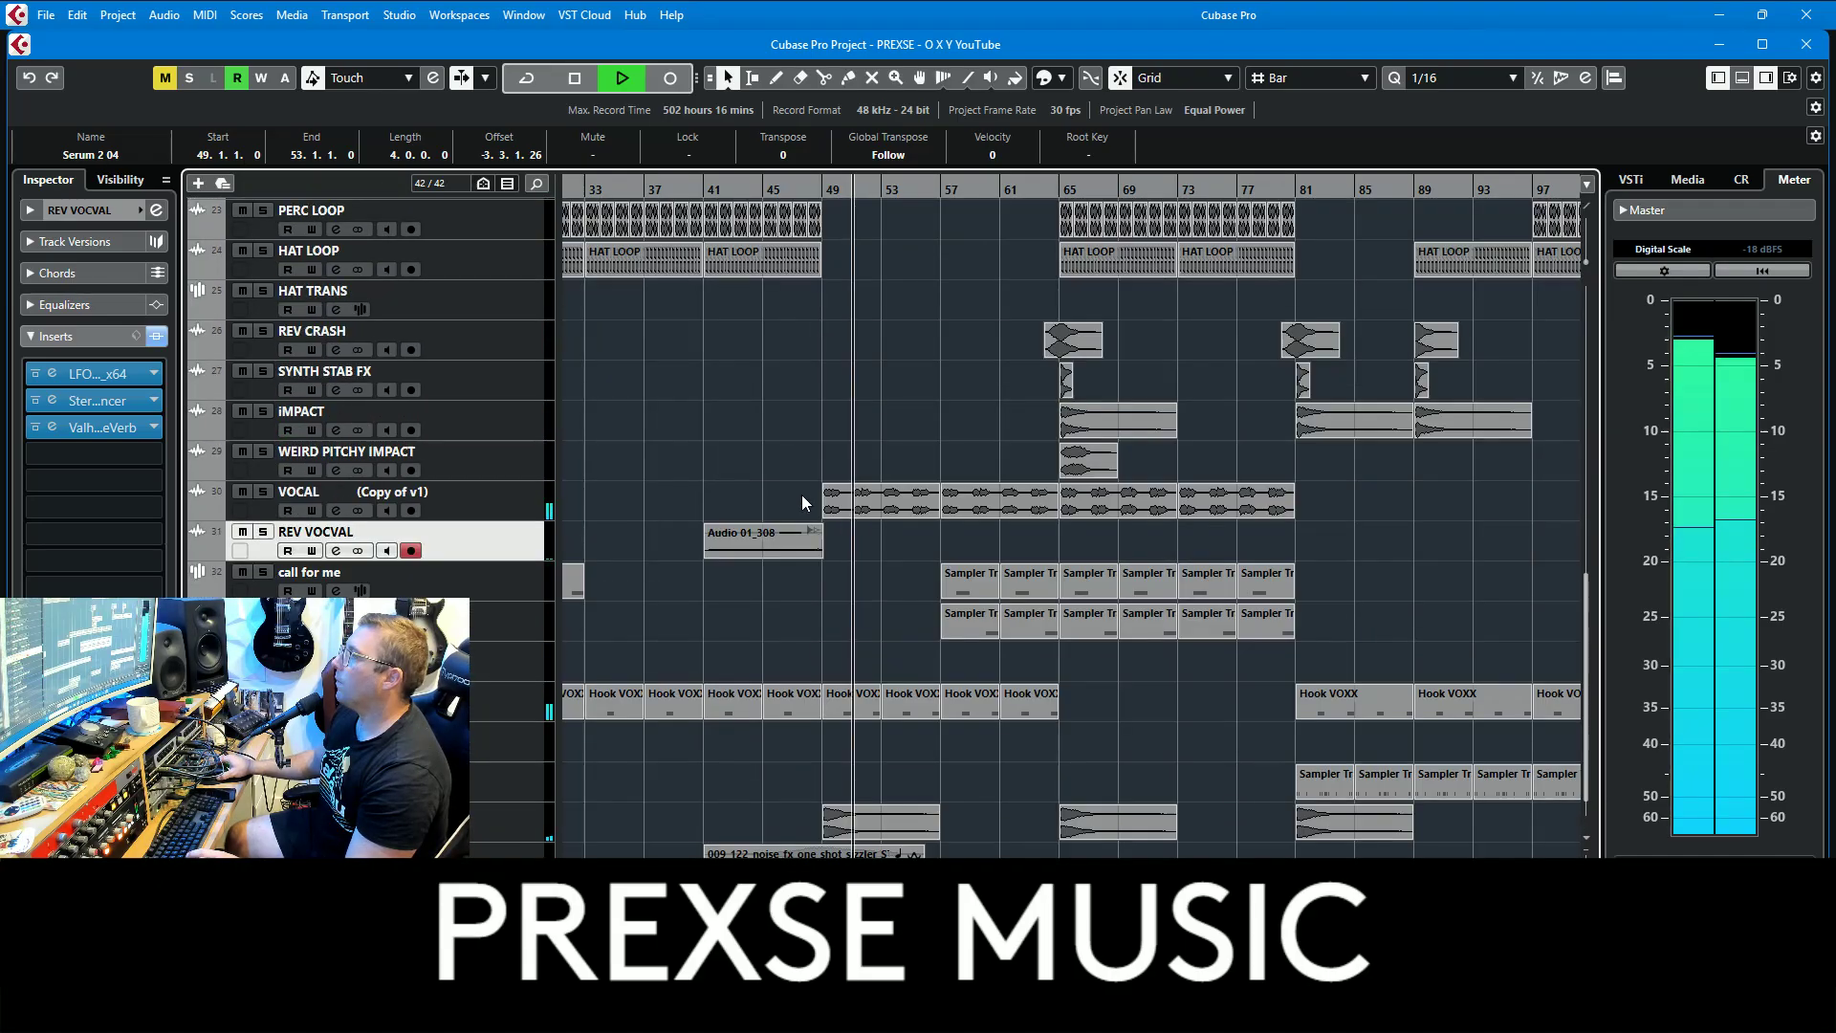
{"action": "scroll", "coordinate": [802, 496], "scroll_direction": "up", "scroll_amount": 5}
{"action": "scroll", "coordinate": [811, 524], "scroll_direction": "up", "scroll_amount": 3}
{"action": "key", "text": "space"}
Step: Solo the Zippy LEAD track and inspect its Serum 2 instrument before closing it
{"action": "key", "text": "s"}
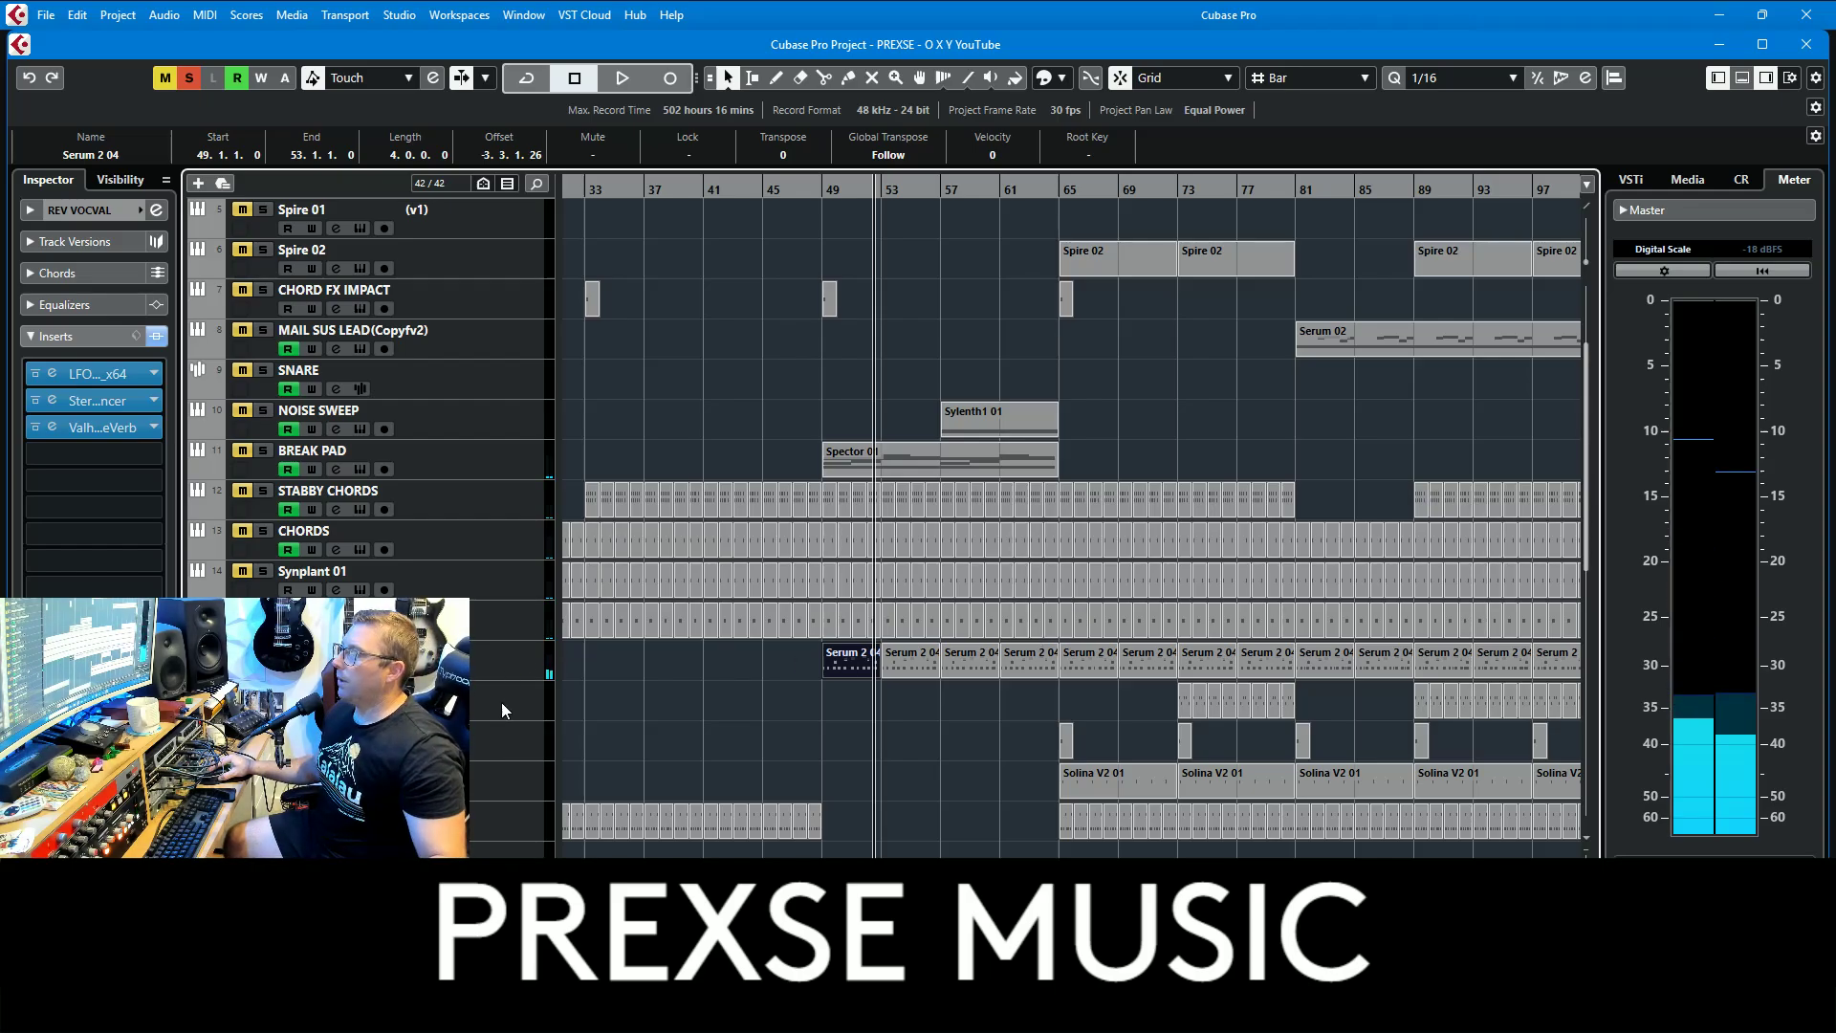
{"action": "left_click", "coordinate": [487, 673]}
{"action": "left_click", "coordinate": [156, 411]}
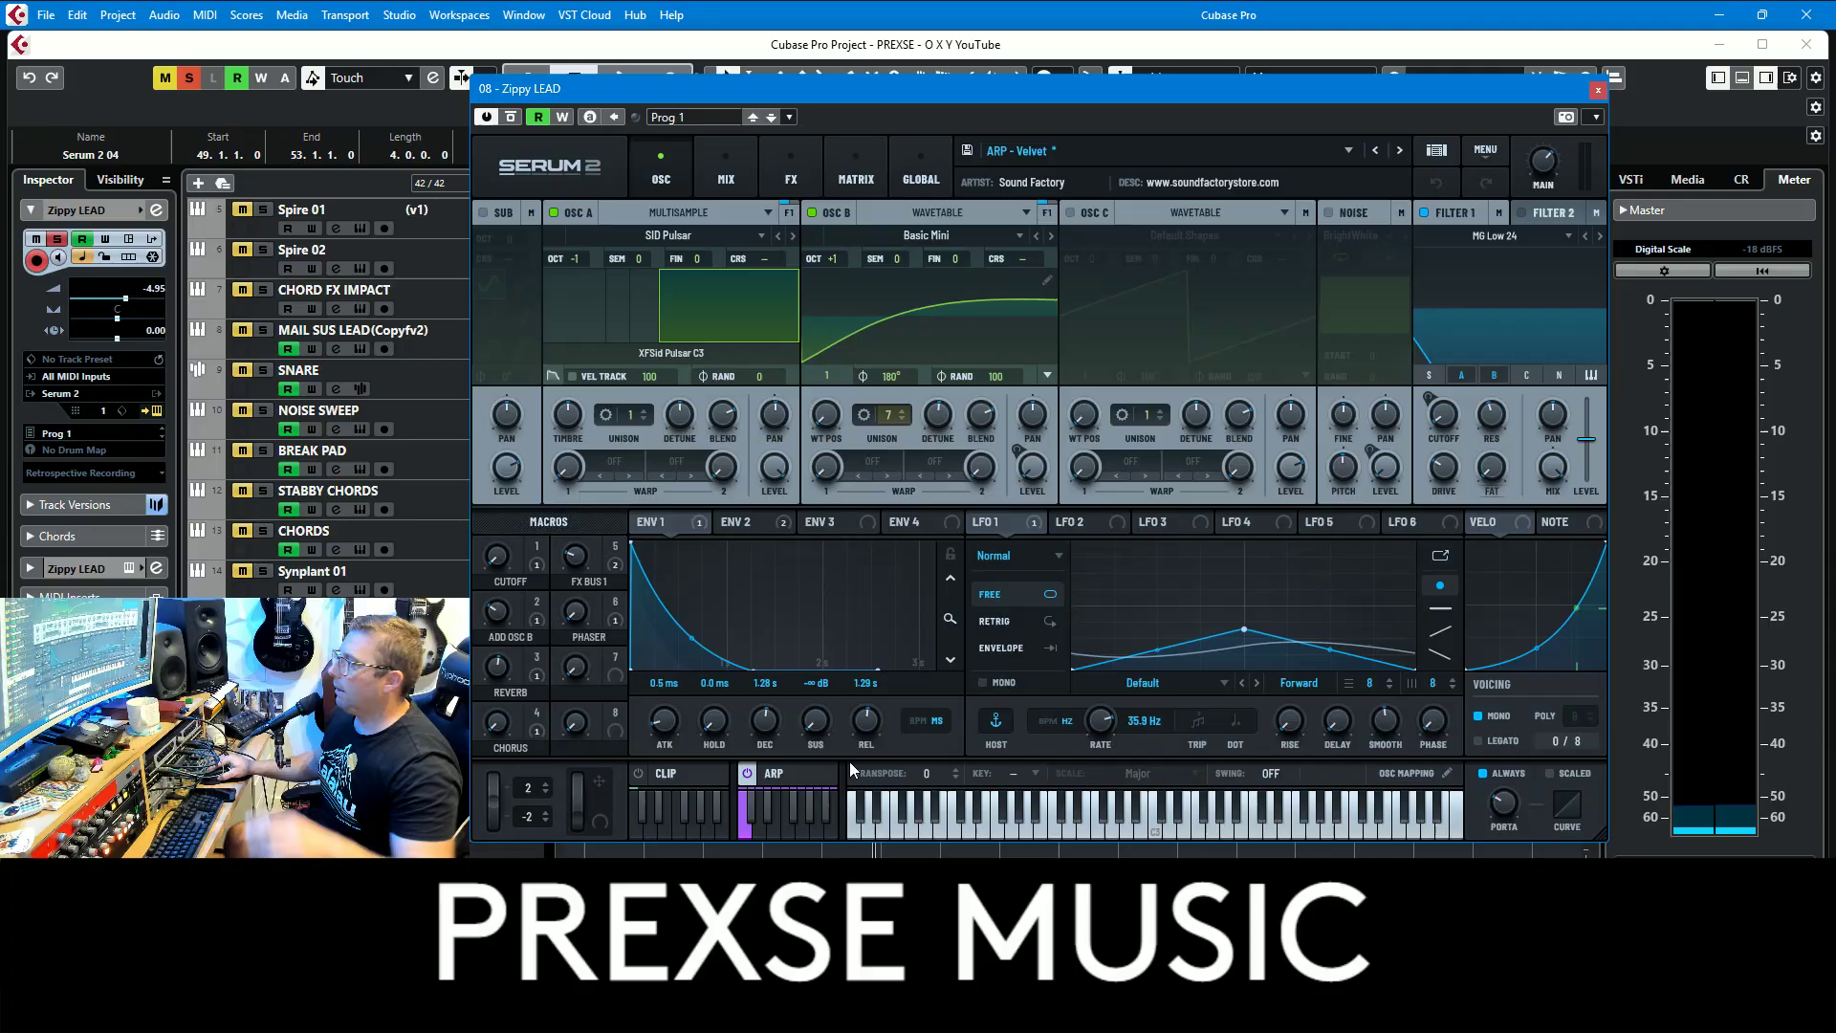
{"action": "left_click", "coordinate": [1597, 91]}
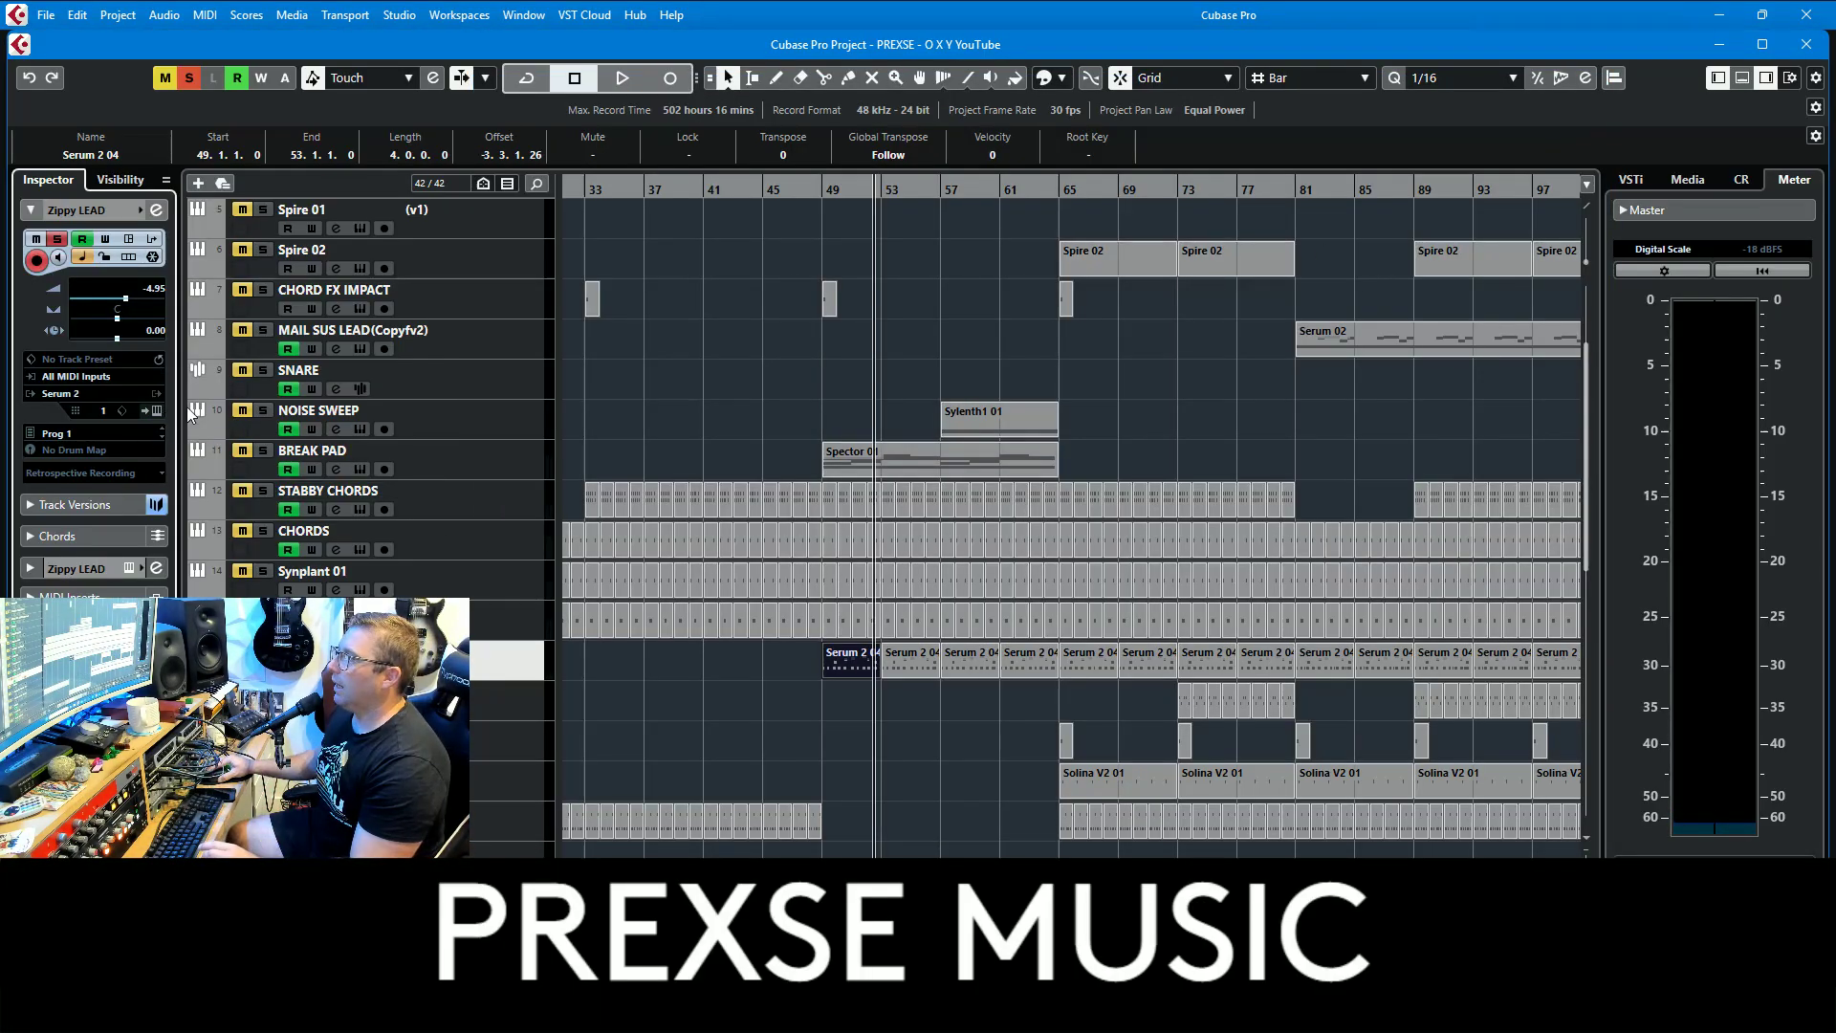
Step: Play the soloed Zippy LEAD part from bar 49 and stop playback
{"action": "left_click", "coordinate": [821, 183]}
{"action": "key", "text": "space"}
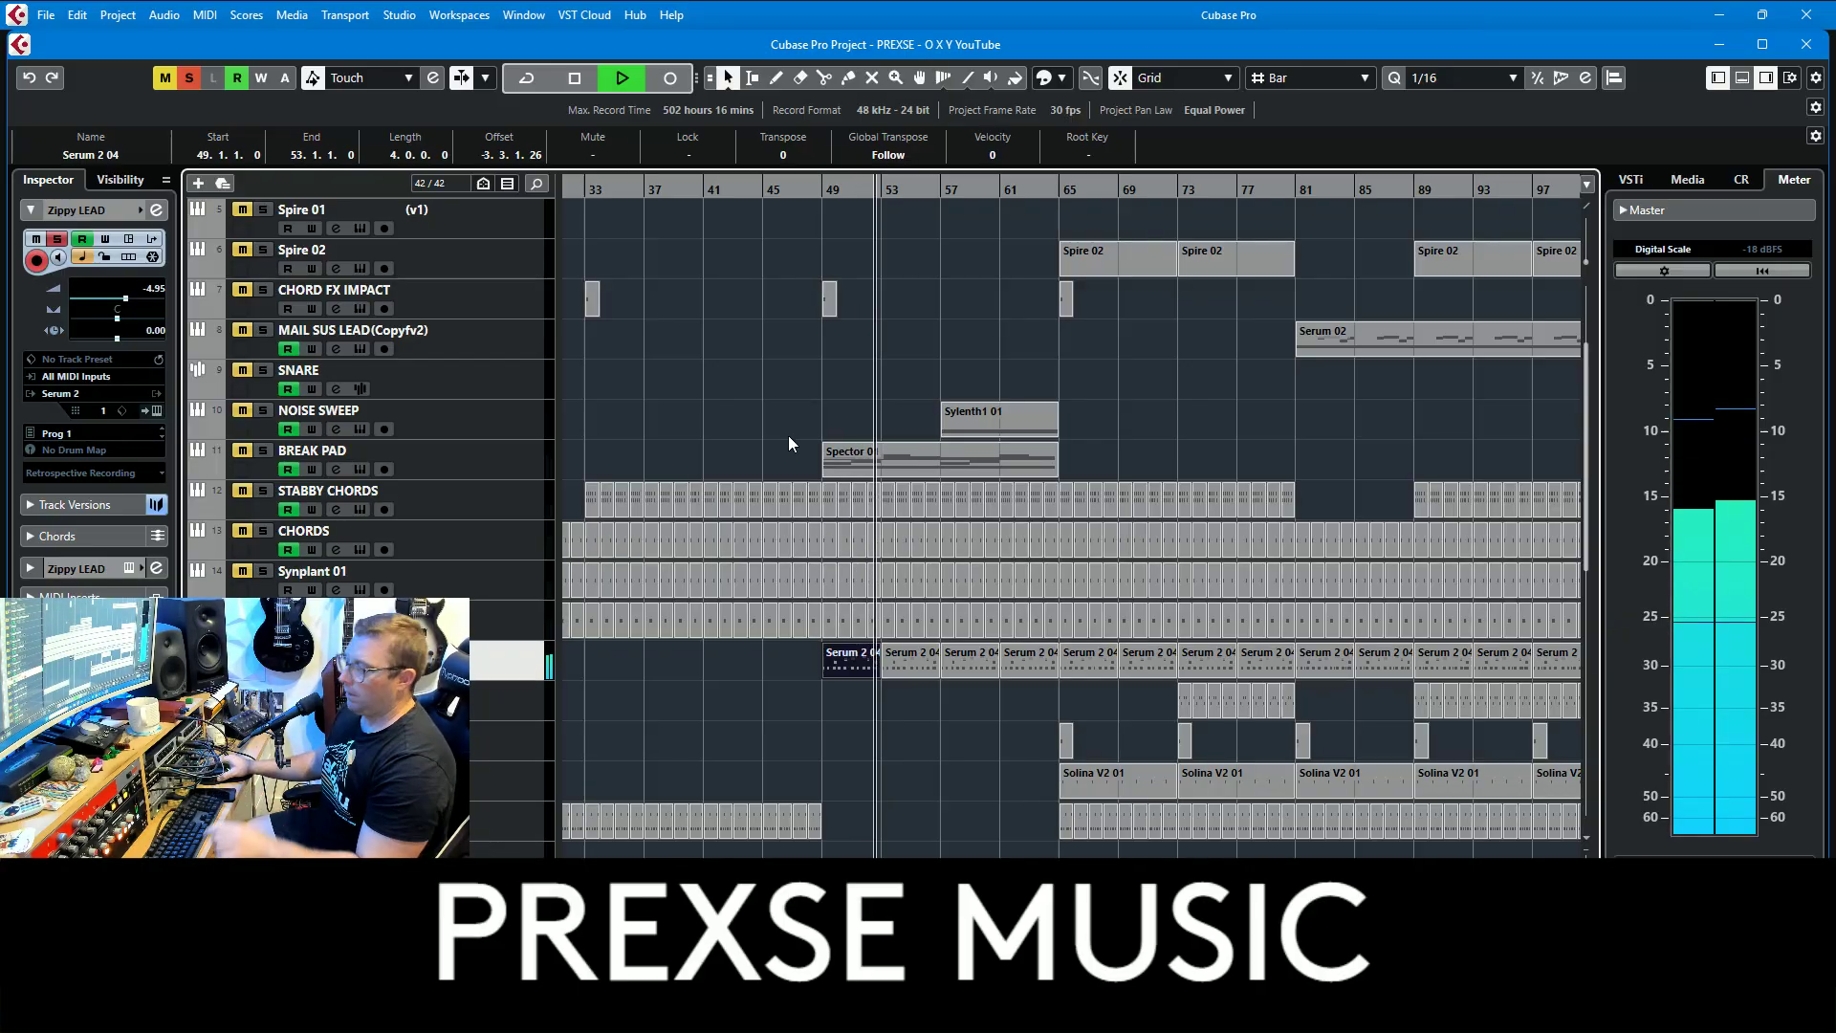
{"action": "key", "text": "space"}
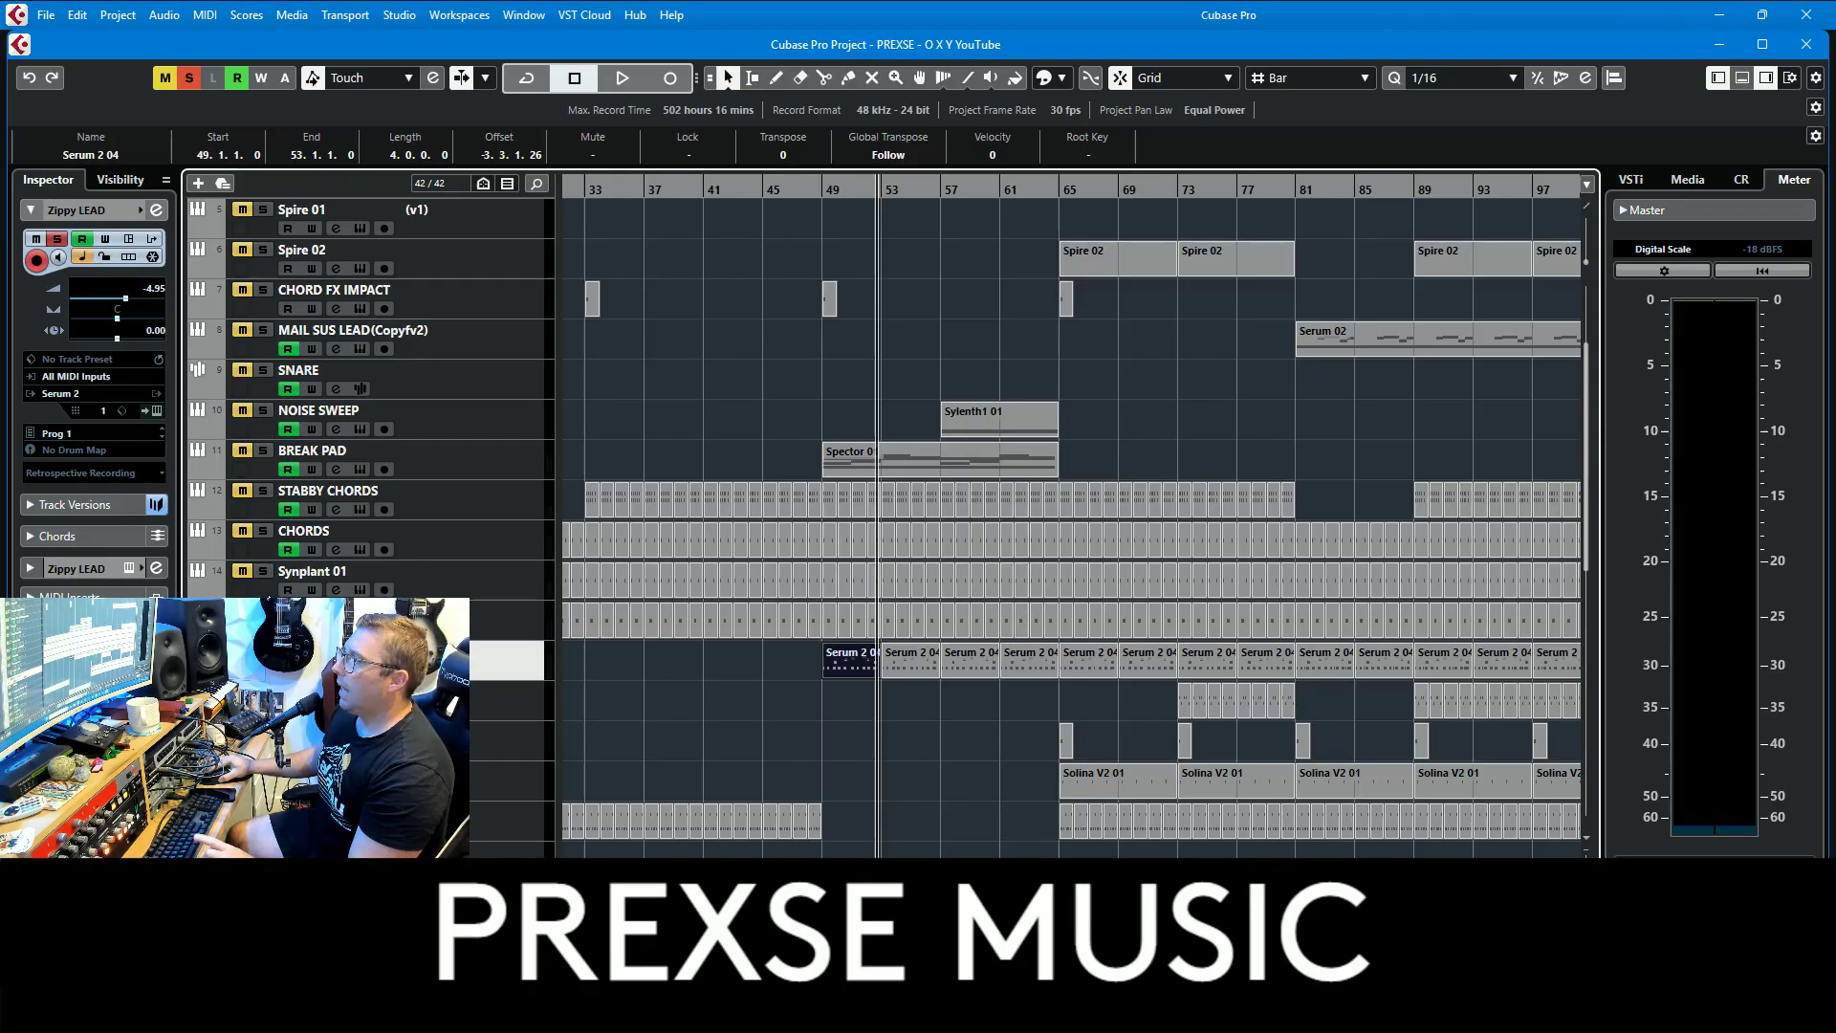
Step: Resume playback, add CHORDS and Synplant 01 to the soloed tracks, and stop after a short listen
{"action": "key", "text": "space"}
{"action": "left_click", "coordinate": [260, 531]}
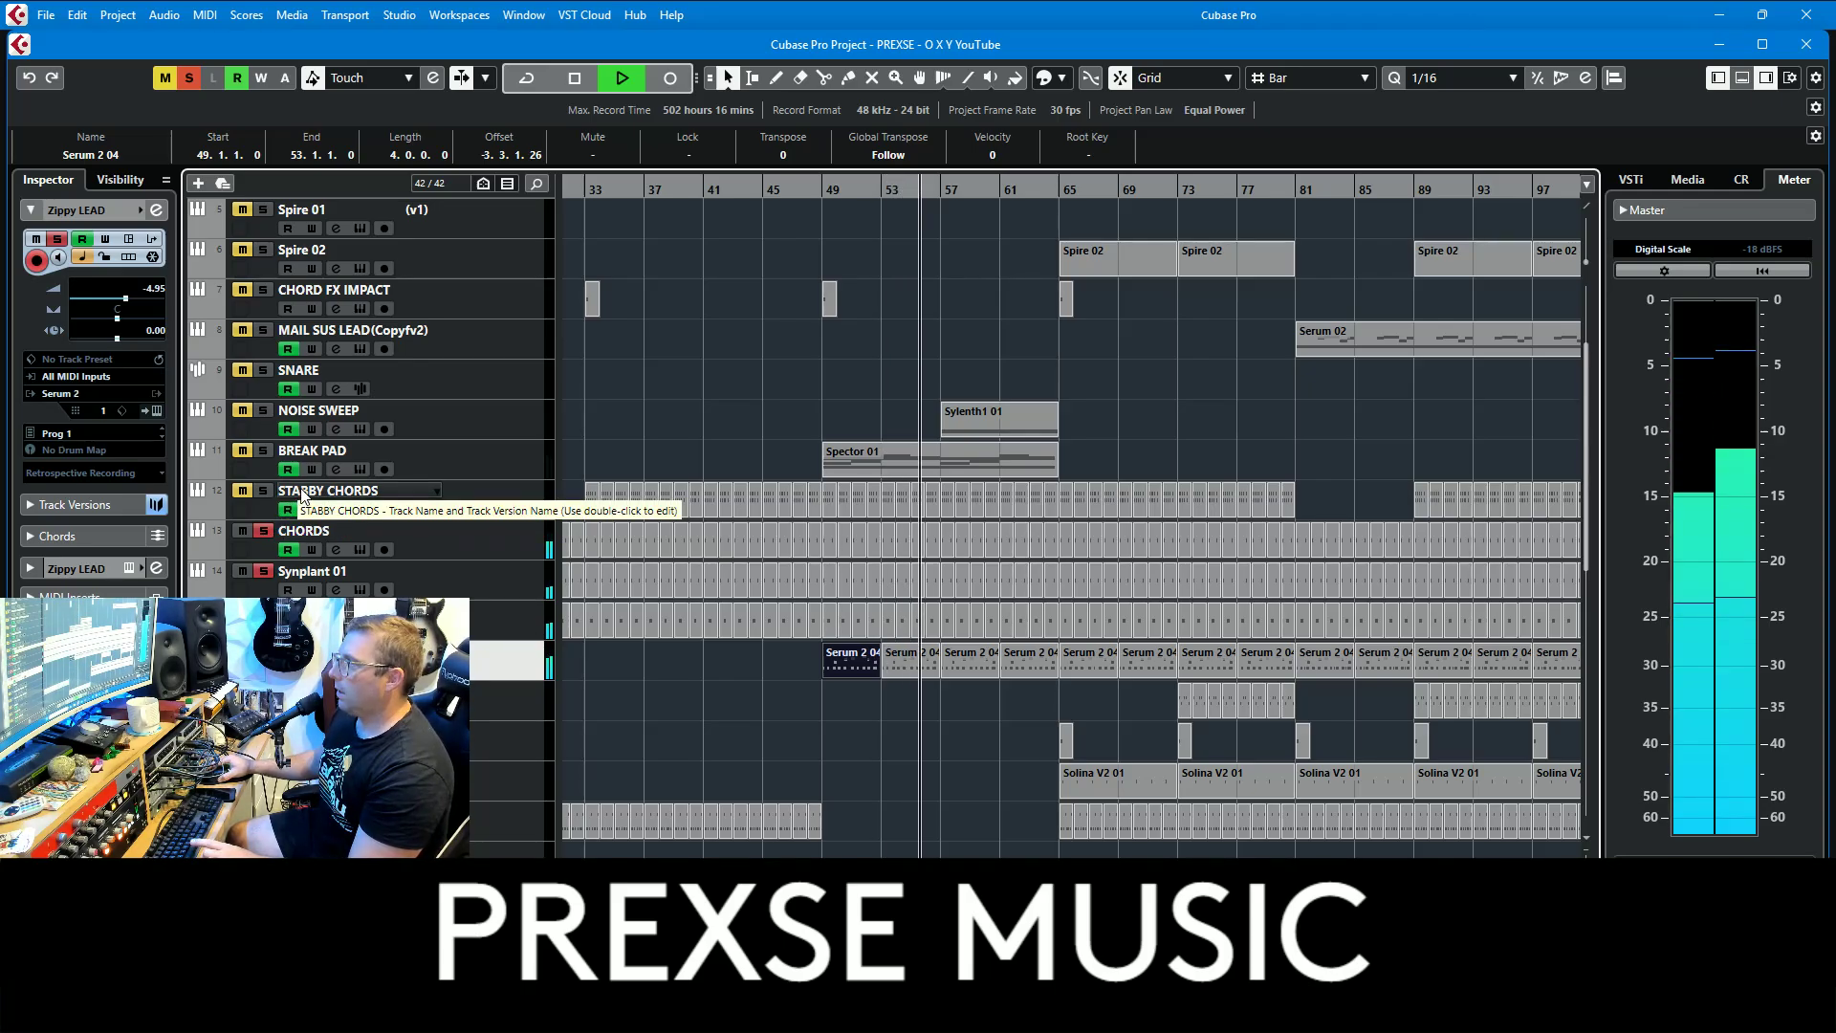
{"action": "key", "text": "space"}
Step: Add BREAK PAD to the solo, play from bar 49 and view the notes of its Spector 01 part in the Key Editor
{"action": "left_click", "coordinate": [264, 450]}
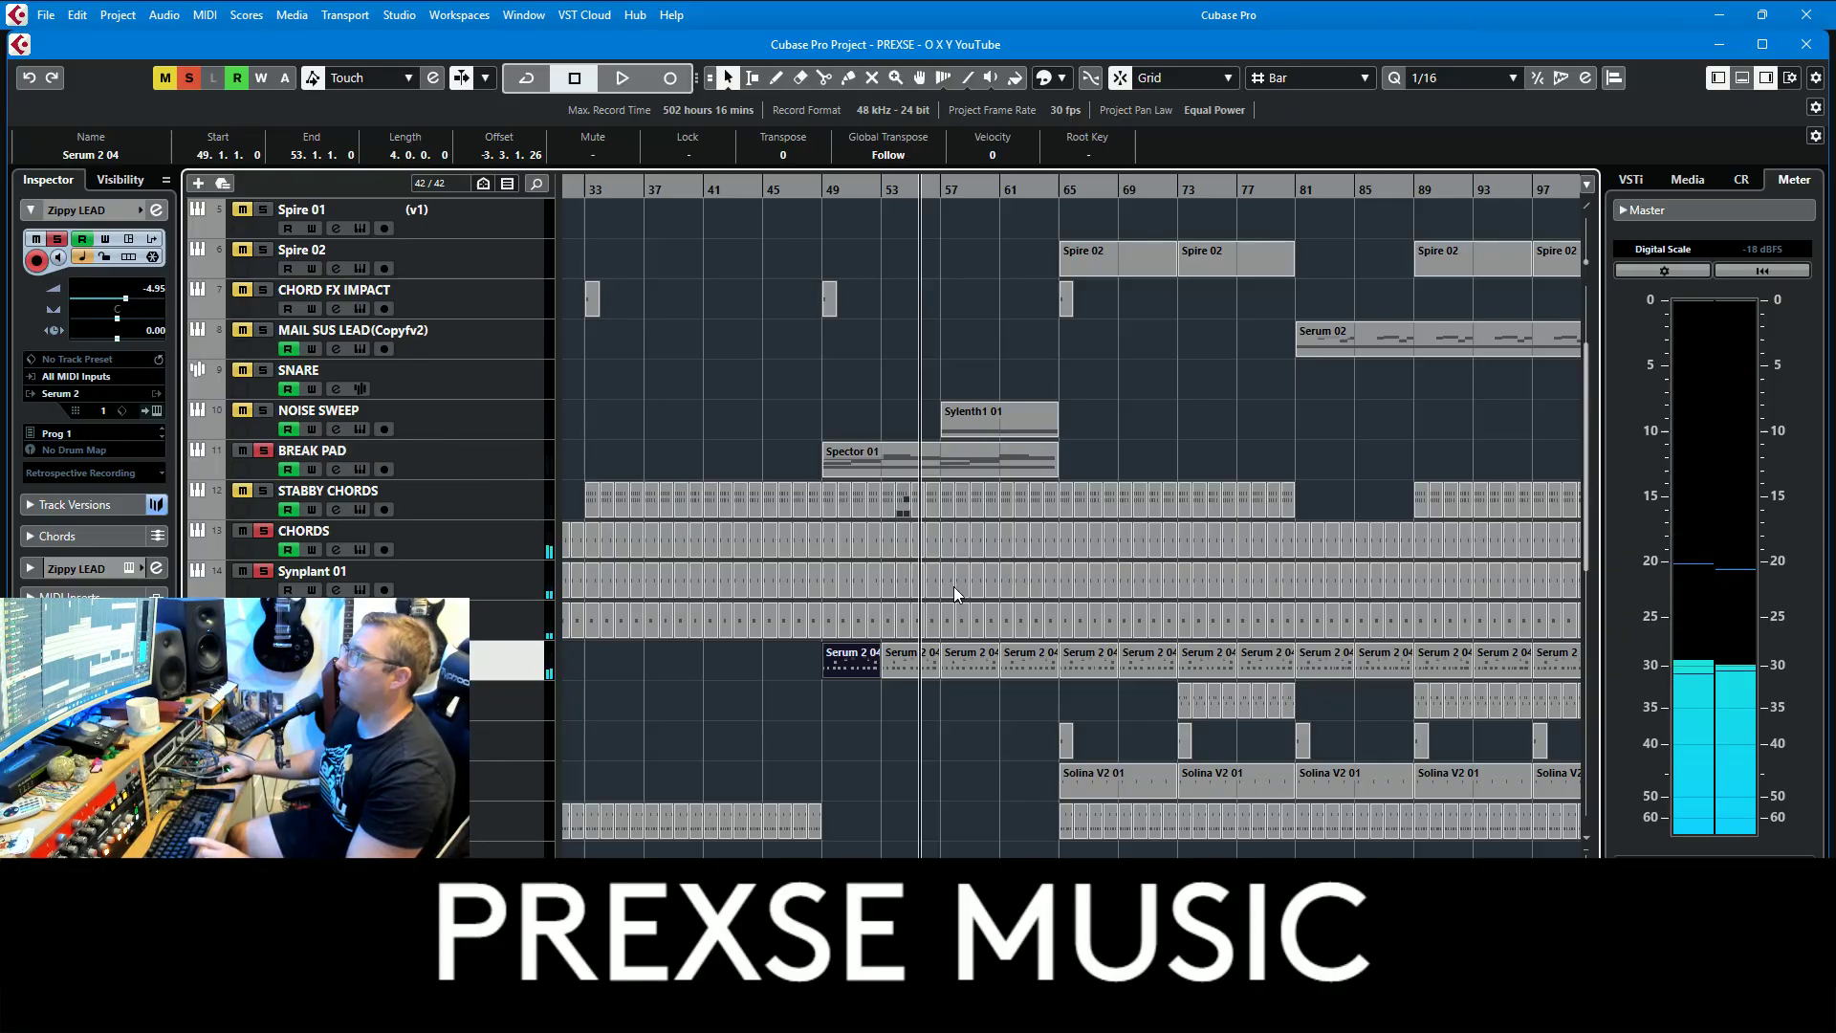
{"action": "left_click", "coordinate": [827, 191]}
{"action": "key", "text": "space"}
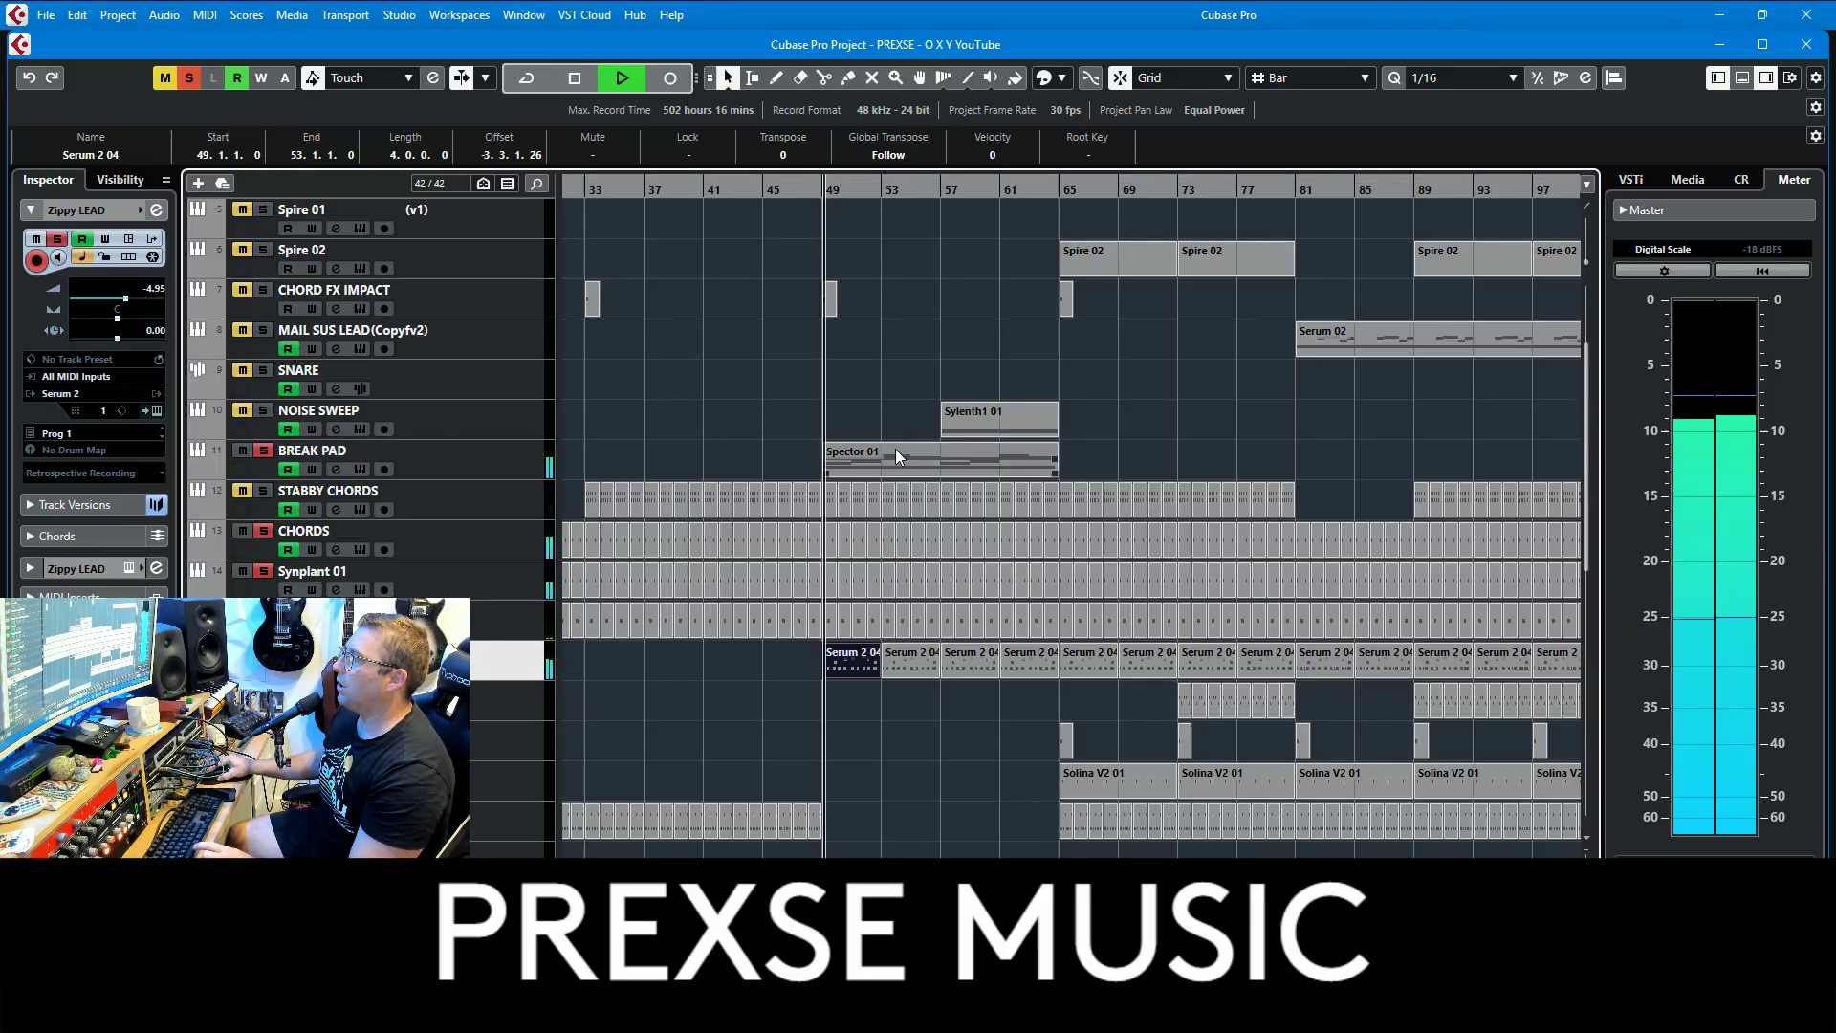
{"action": "double_click", "coordinate": [895, 449]}
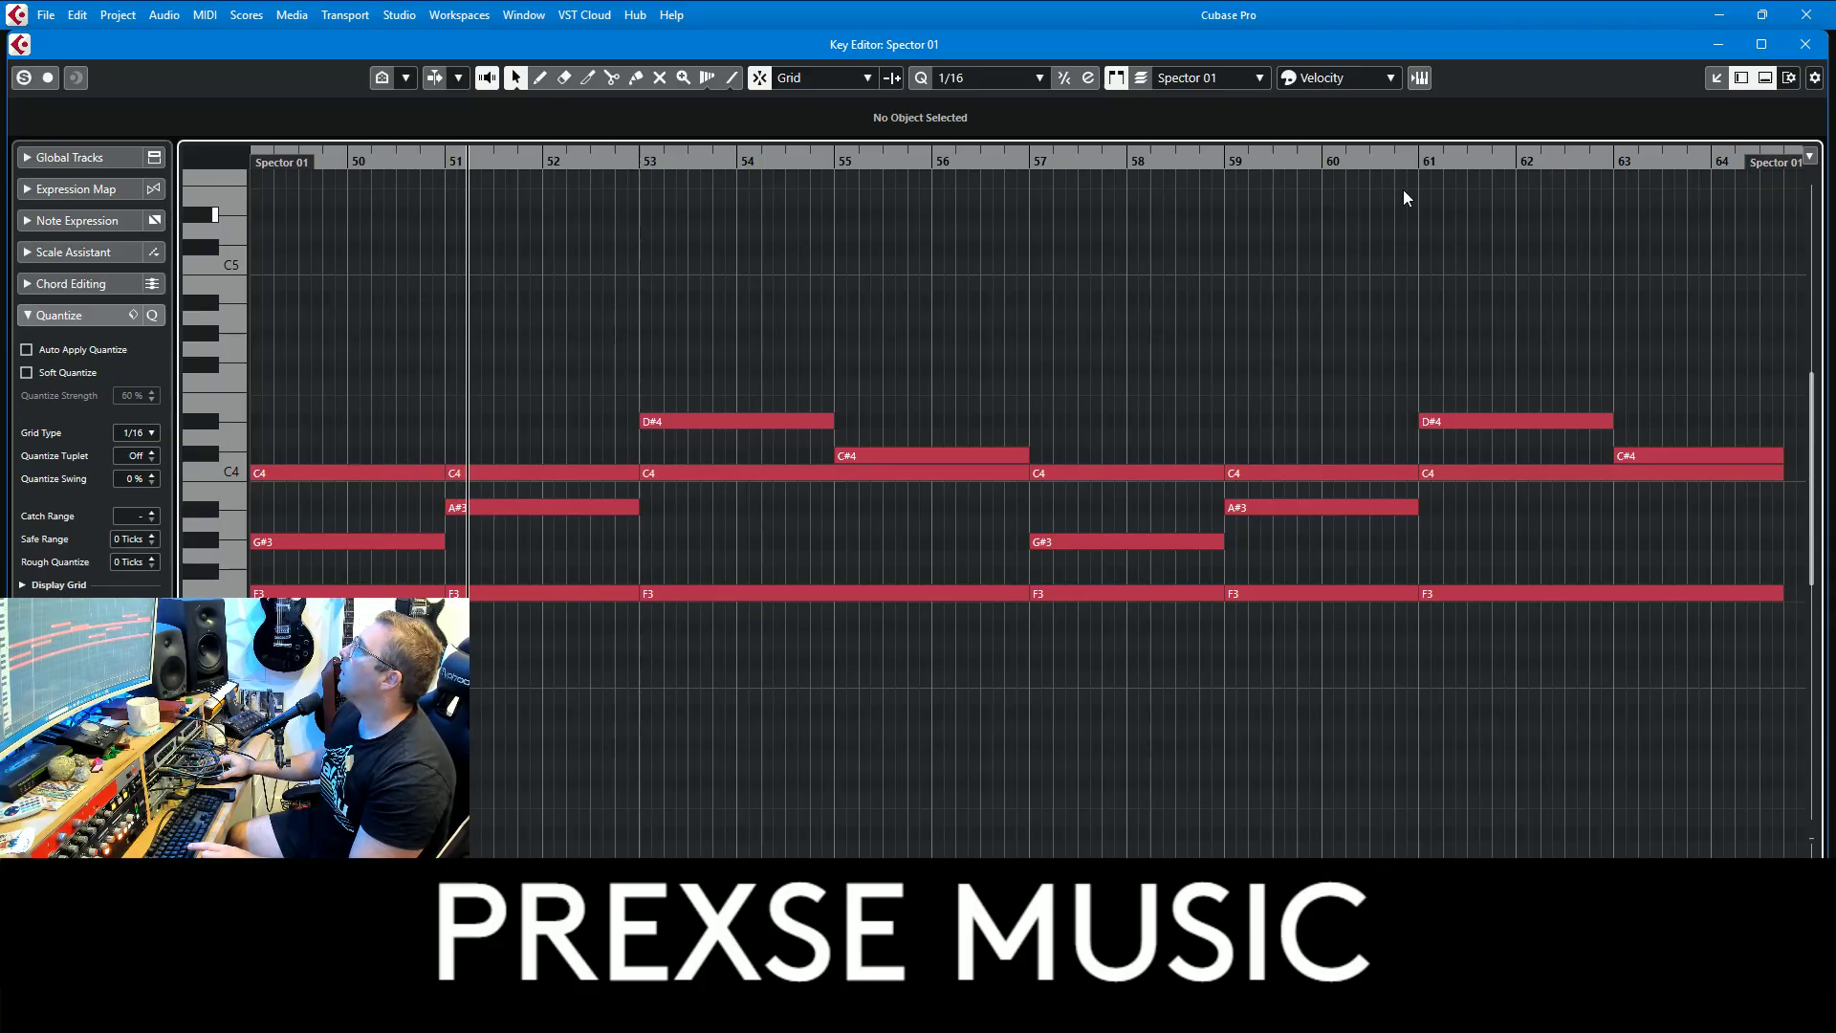
{"action": "left_click", "coordinate": [1813, 50]}
Step: Solo NOISE SWEEP, stop with the playhead at bar 57, and inspect the track's Sylenth1 instrument before closing it
{"action": "left_click", "coordinate": [261, 408]}
{"action": "key", "text": "space"}
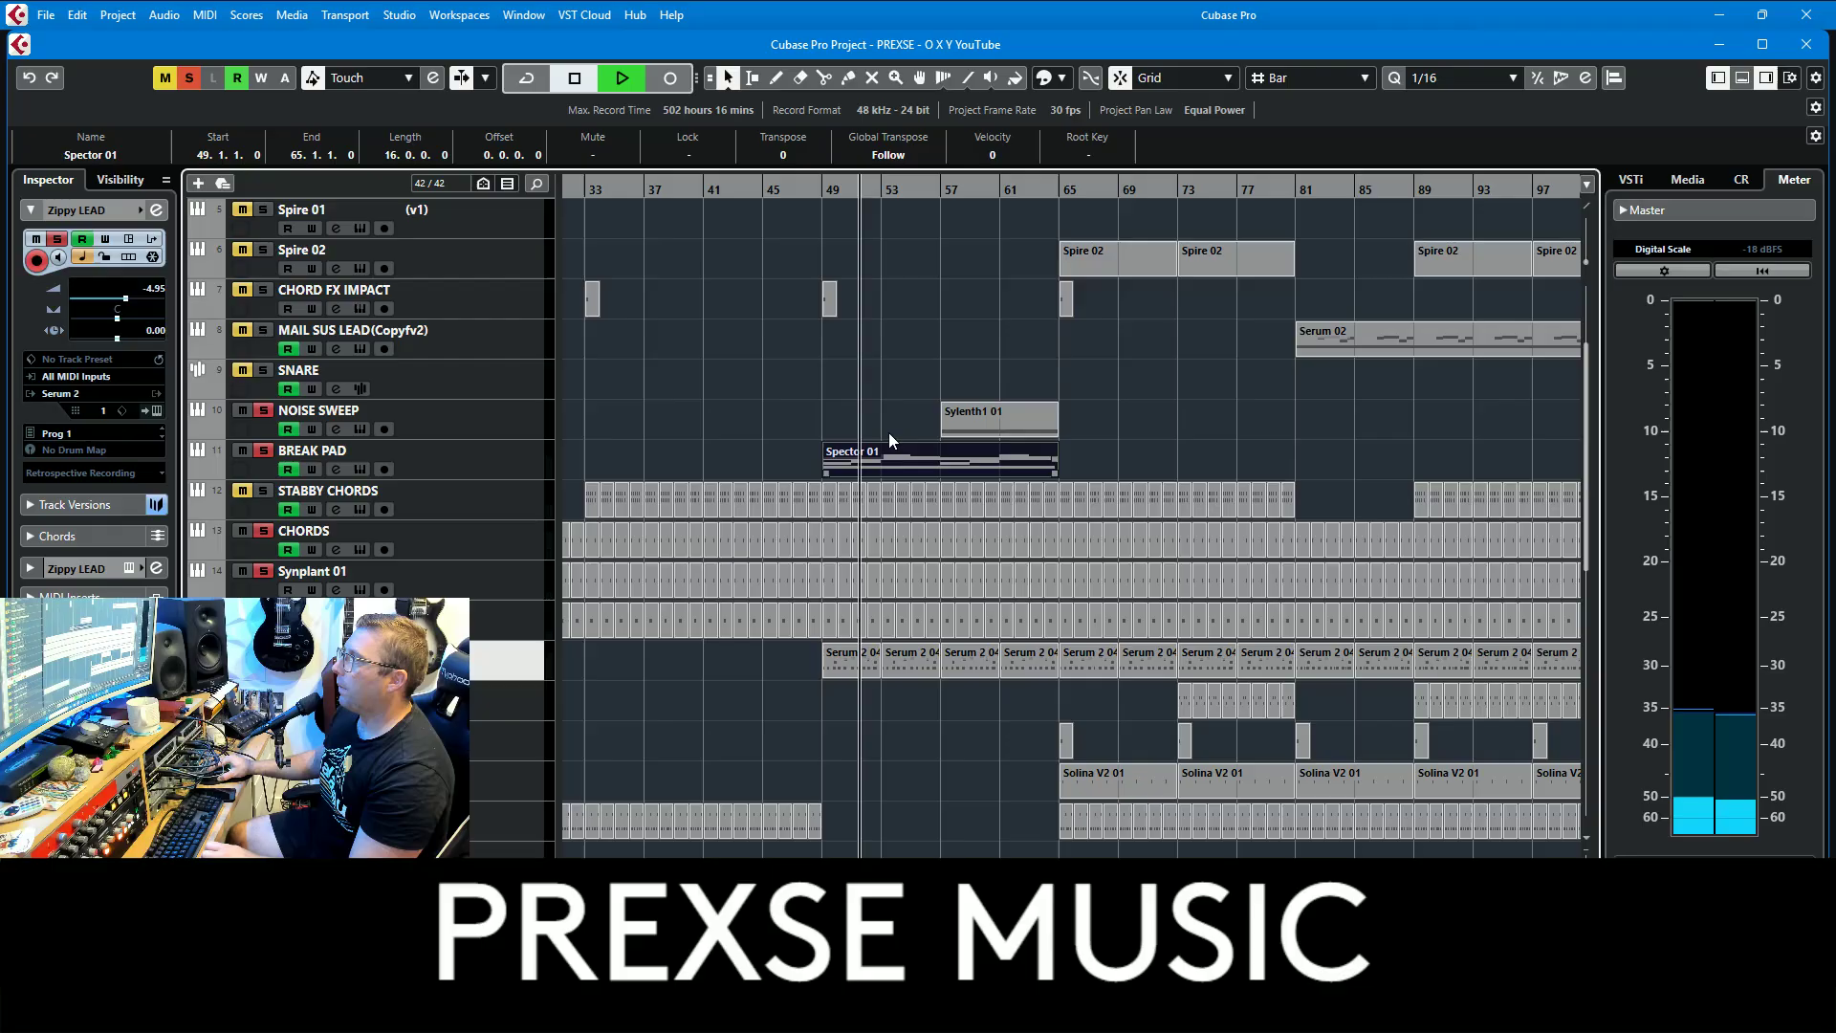
{"action": "key", "text": "space"}
{"action": "left_click", "coordinate": [941, 190]}
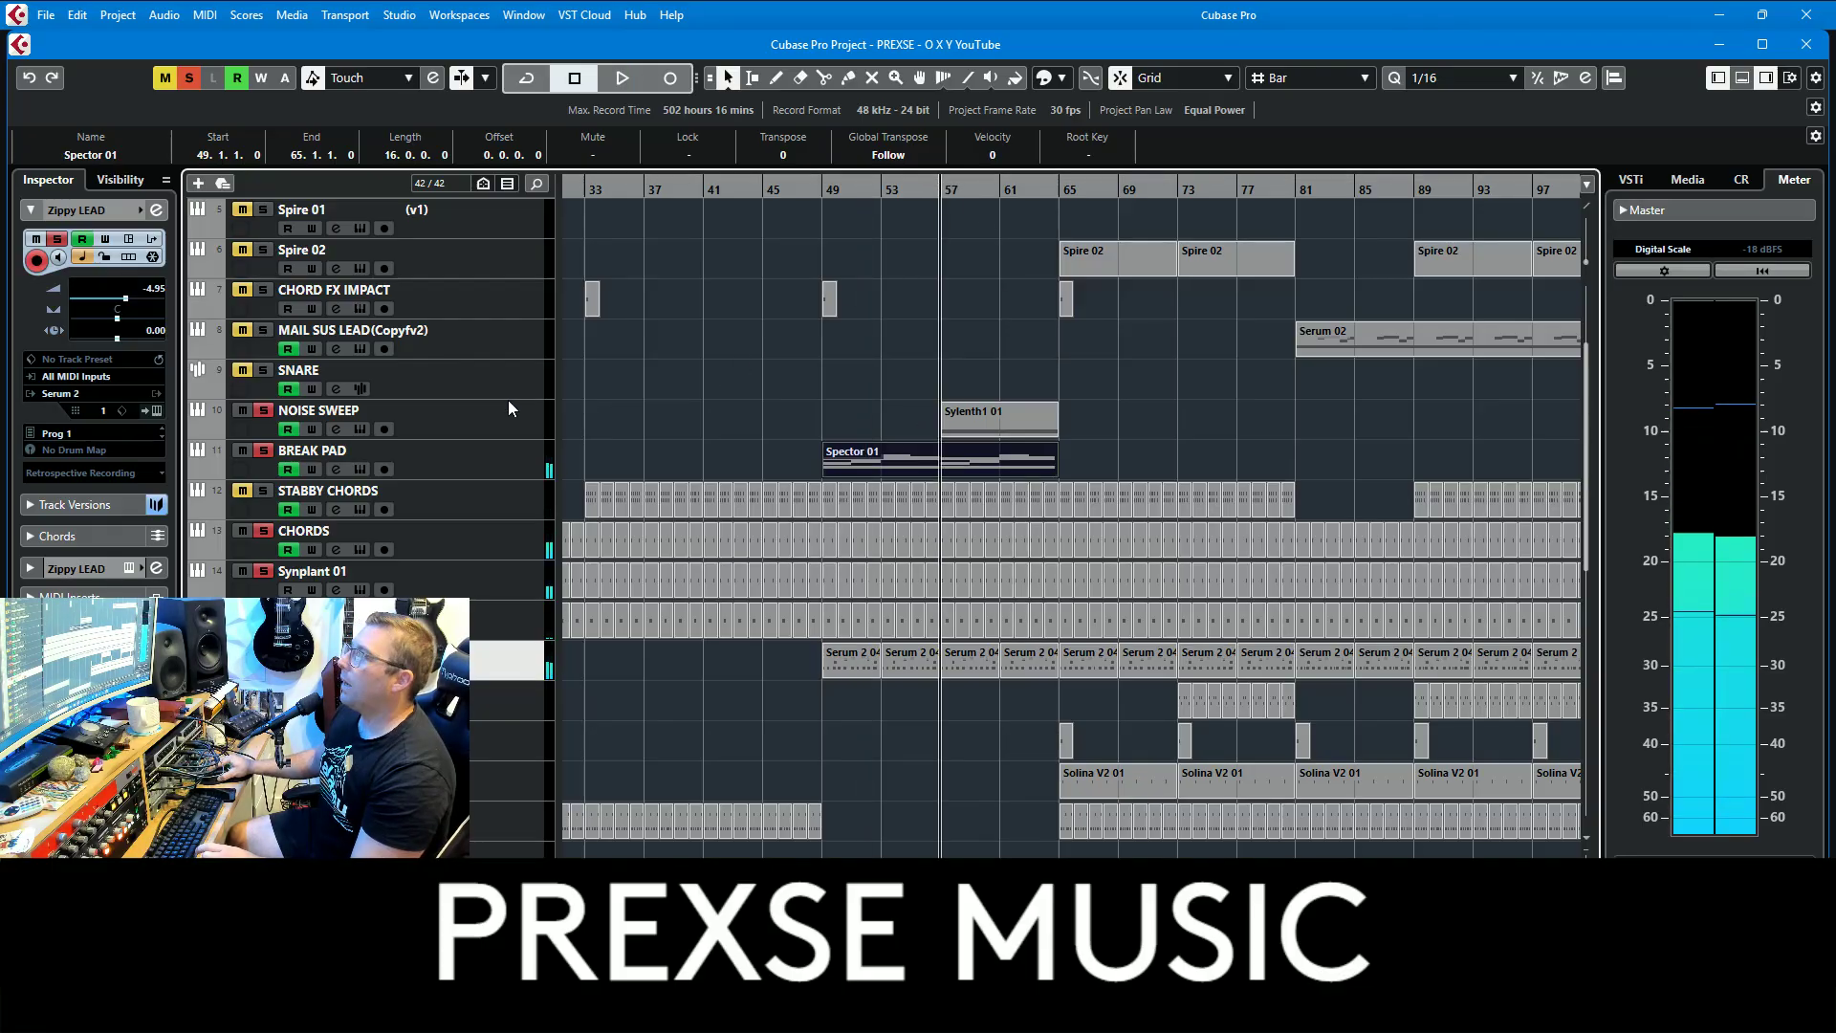
{"action": "left_click", "coordinate": [508, 402]}
{"action": "left_click", "coordinate": [159, 409]}
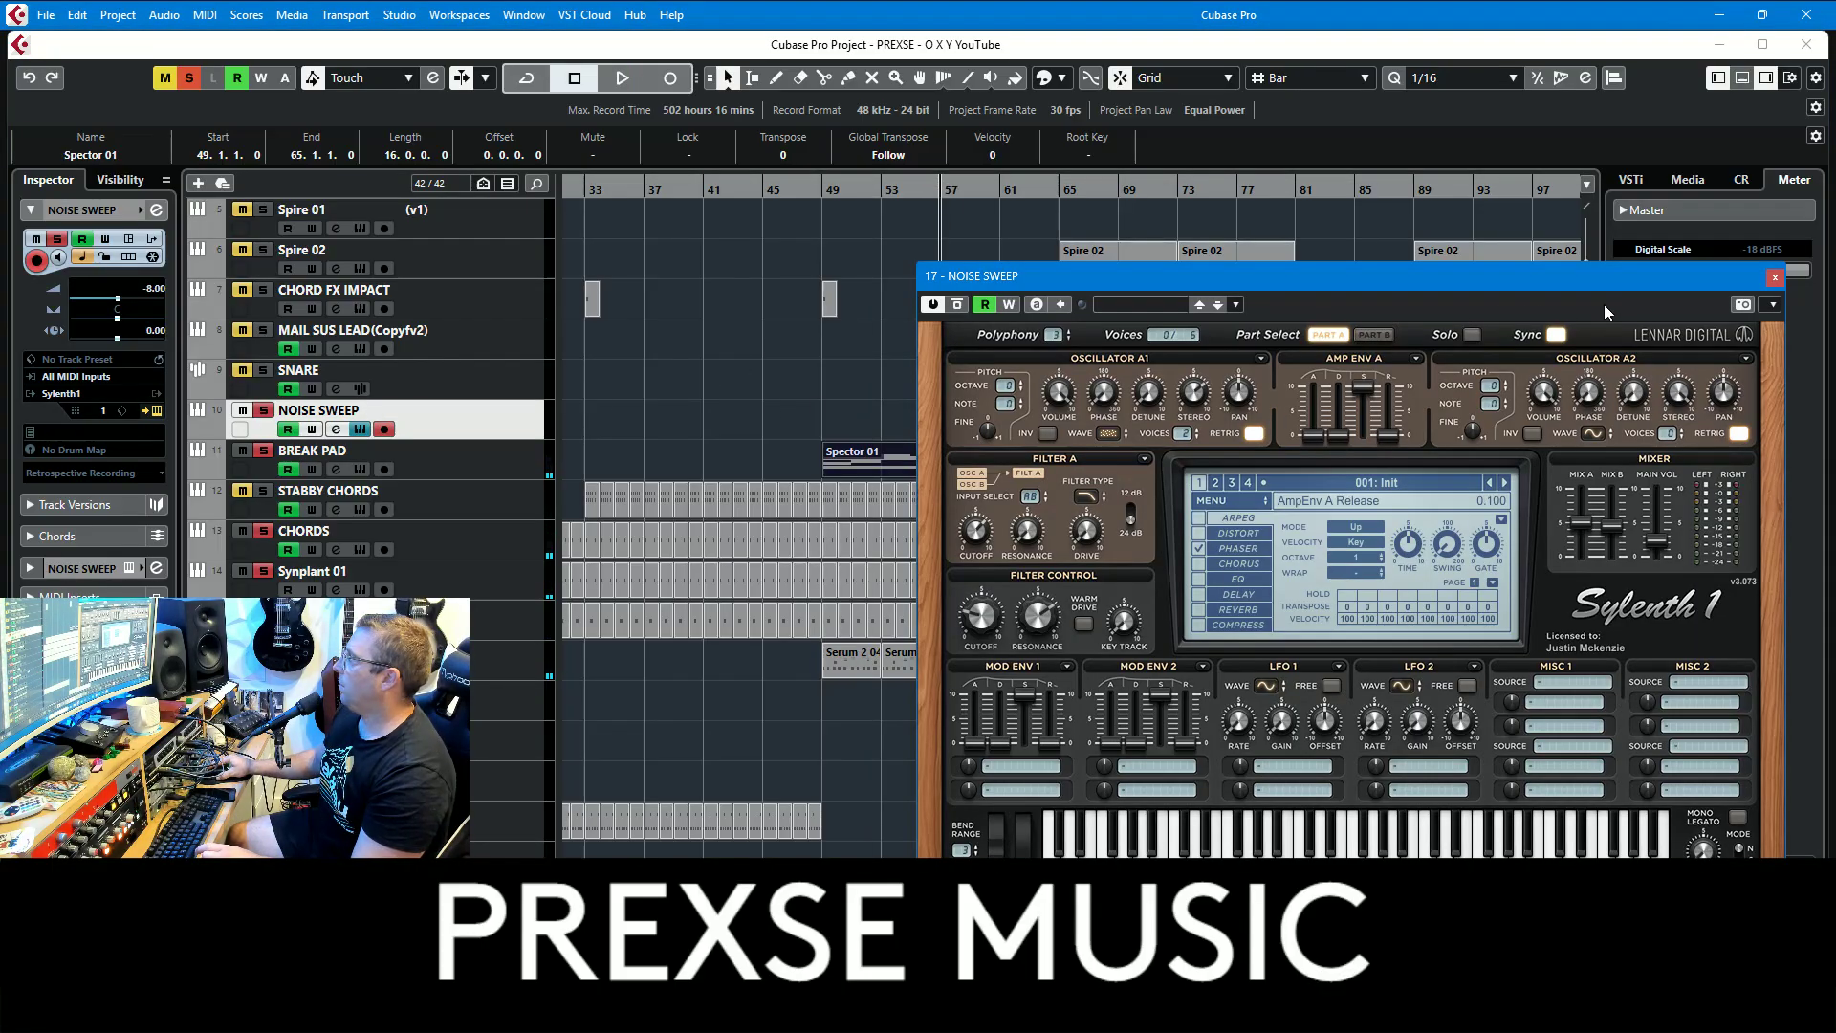
{"action": "left_click", "coordinate": [1770, 279]}
Step: Solo the VOCAL, call for me and call for me high tracks, play them from bar 57 and stop
{"action": "scroll", "coordinate": [1324, 425], "scroll_direction": "up", "scroll_amount": 3}
{"action": "scroll", "coordinate": [1324, 425], "scroll_direction": "down", "scroll_amount": 15}
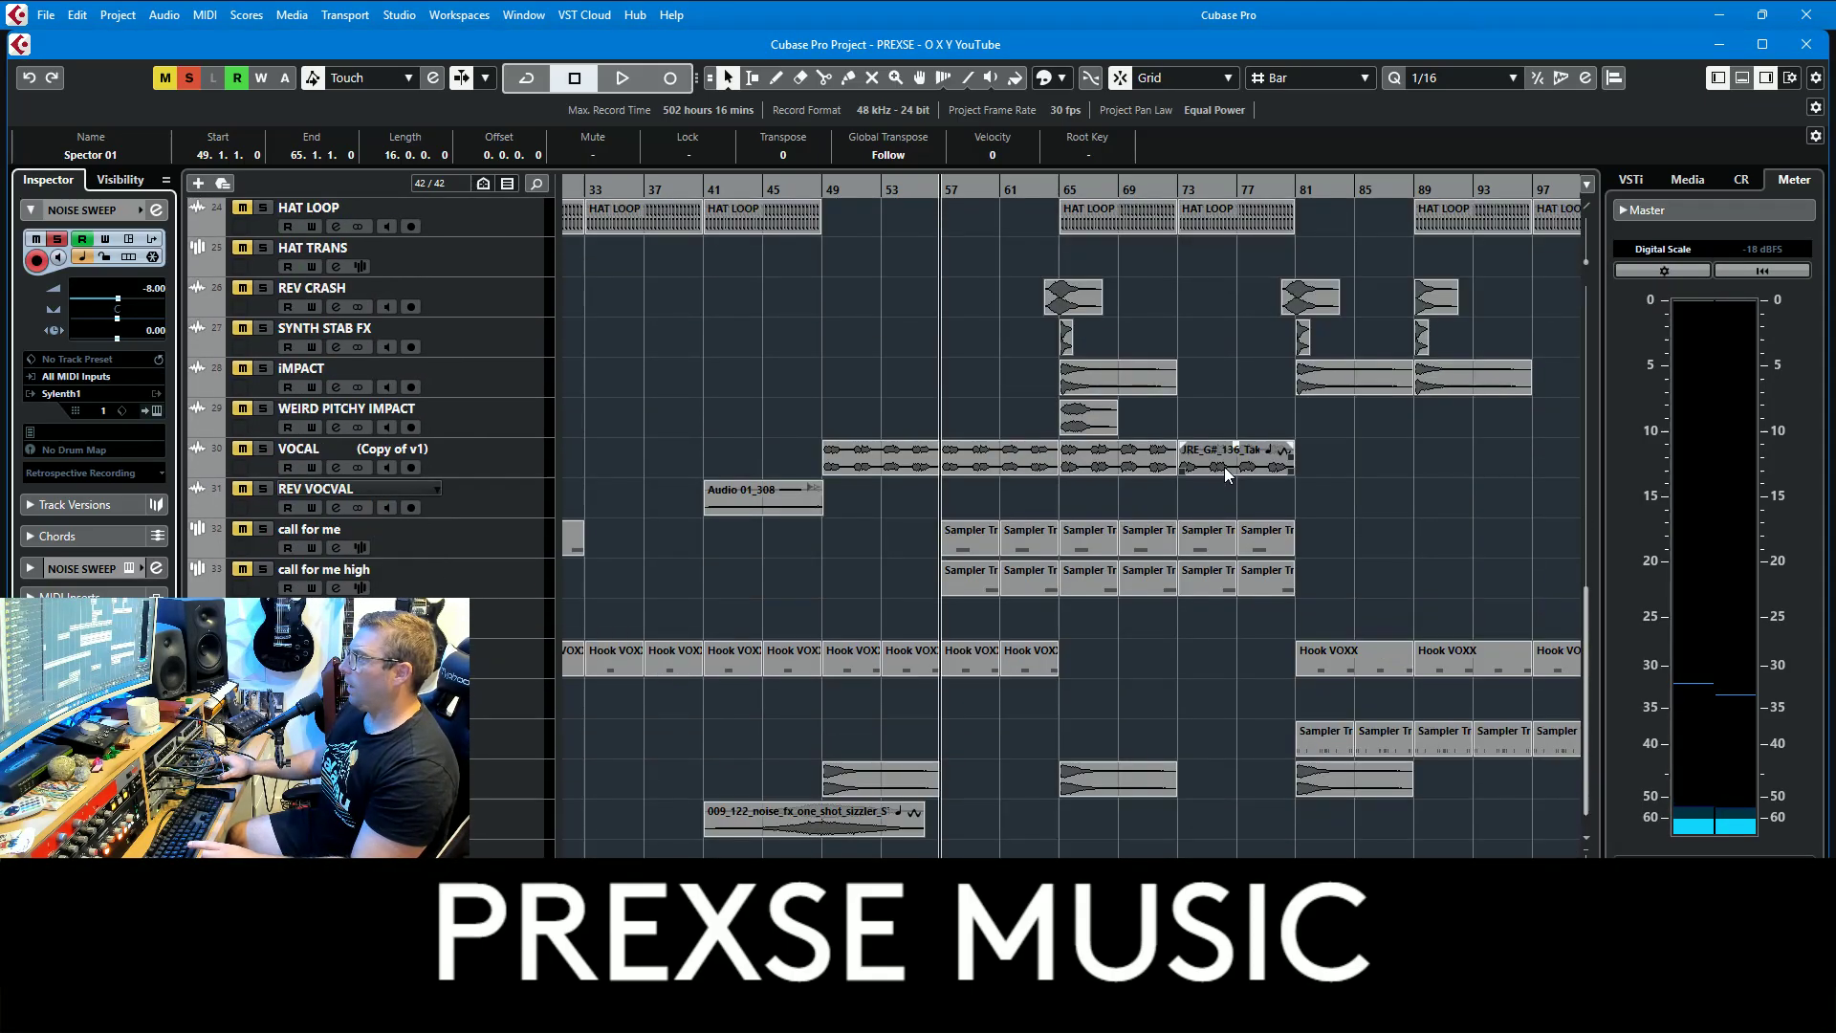
{"action": "left_click", "coordinate": [263, 570]}
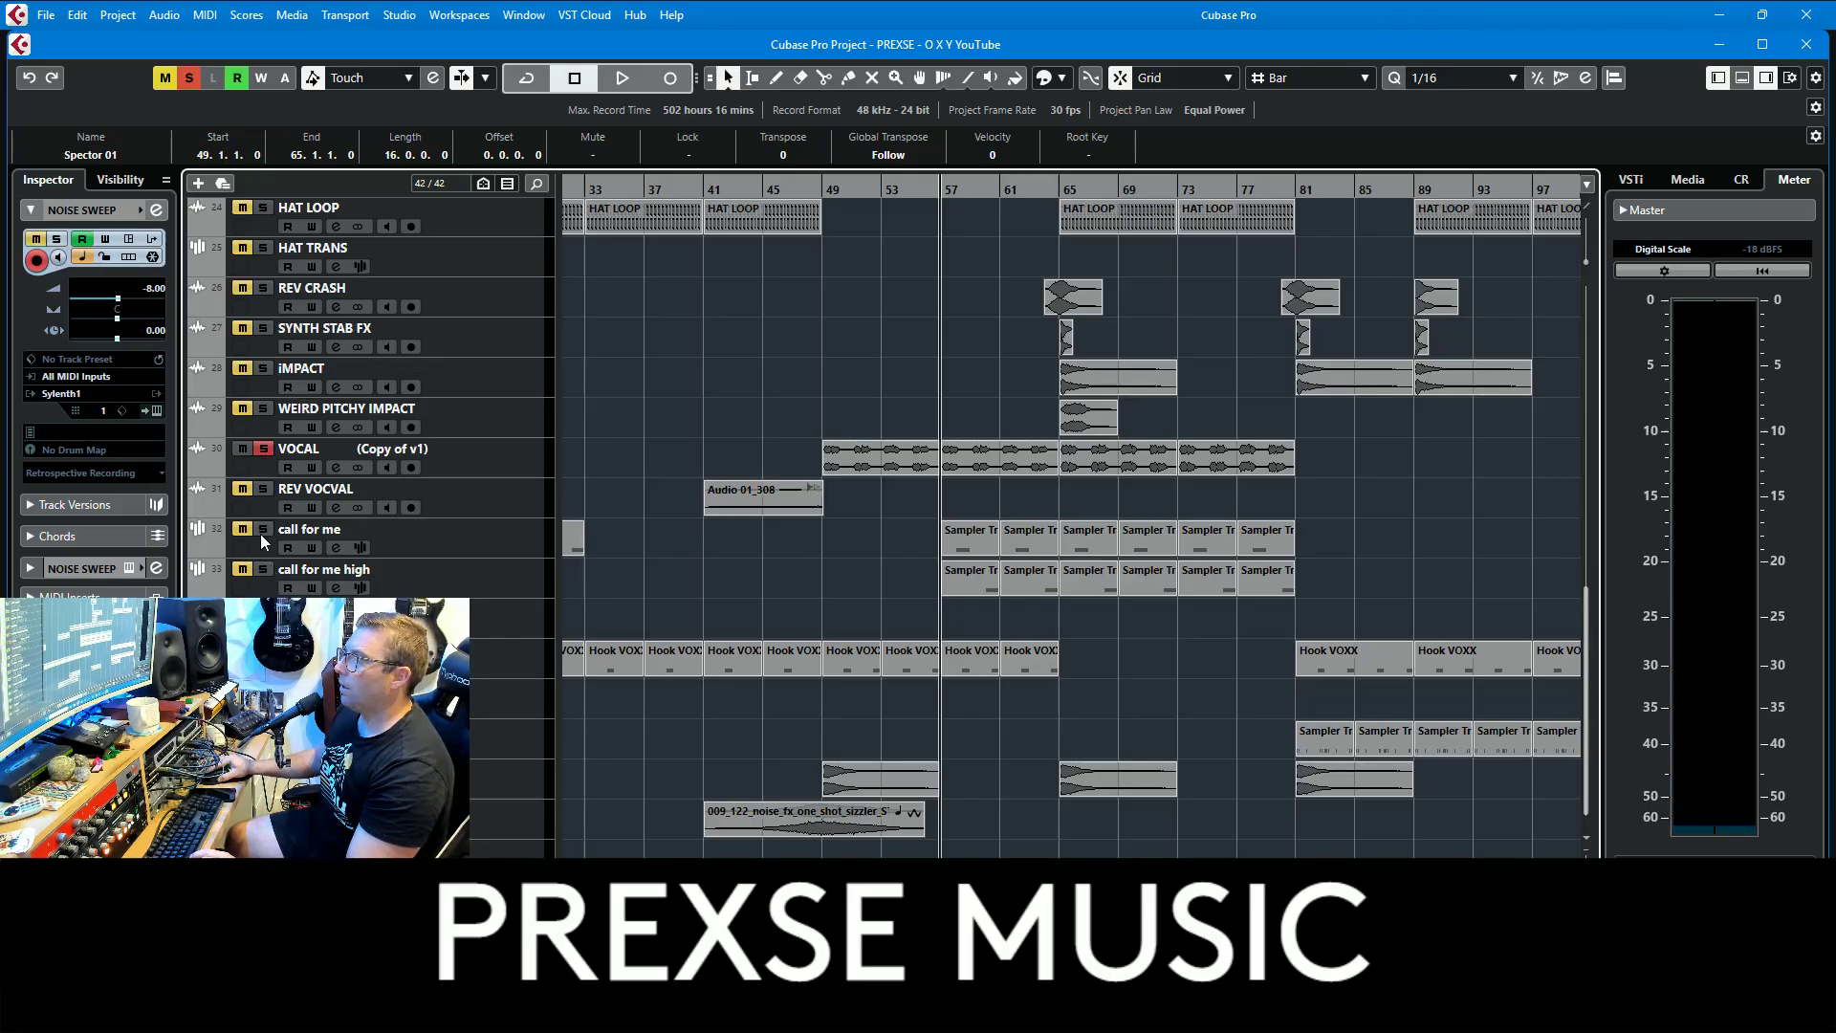
{"action": "key", "text": "space"}
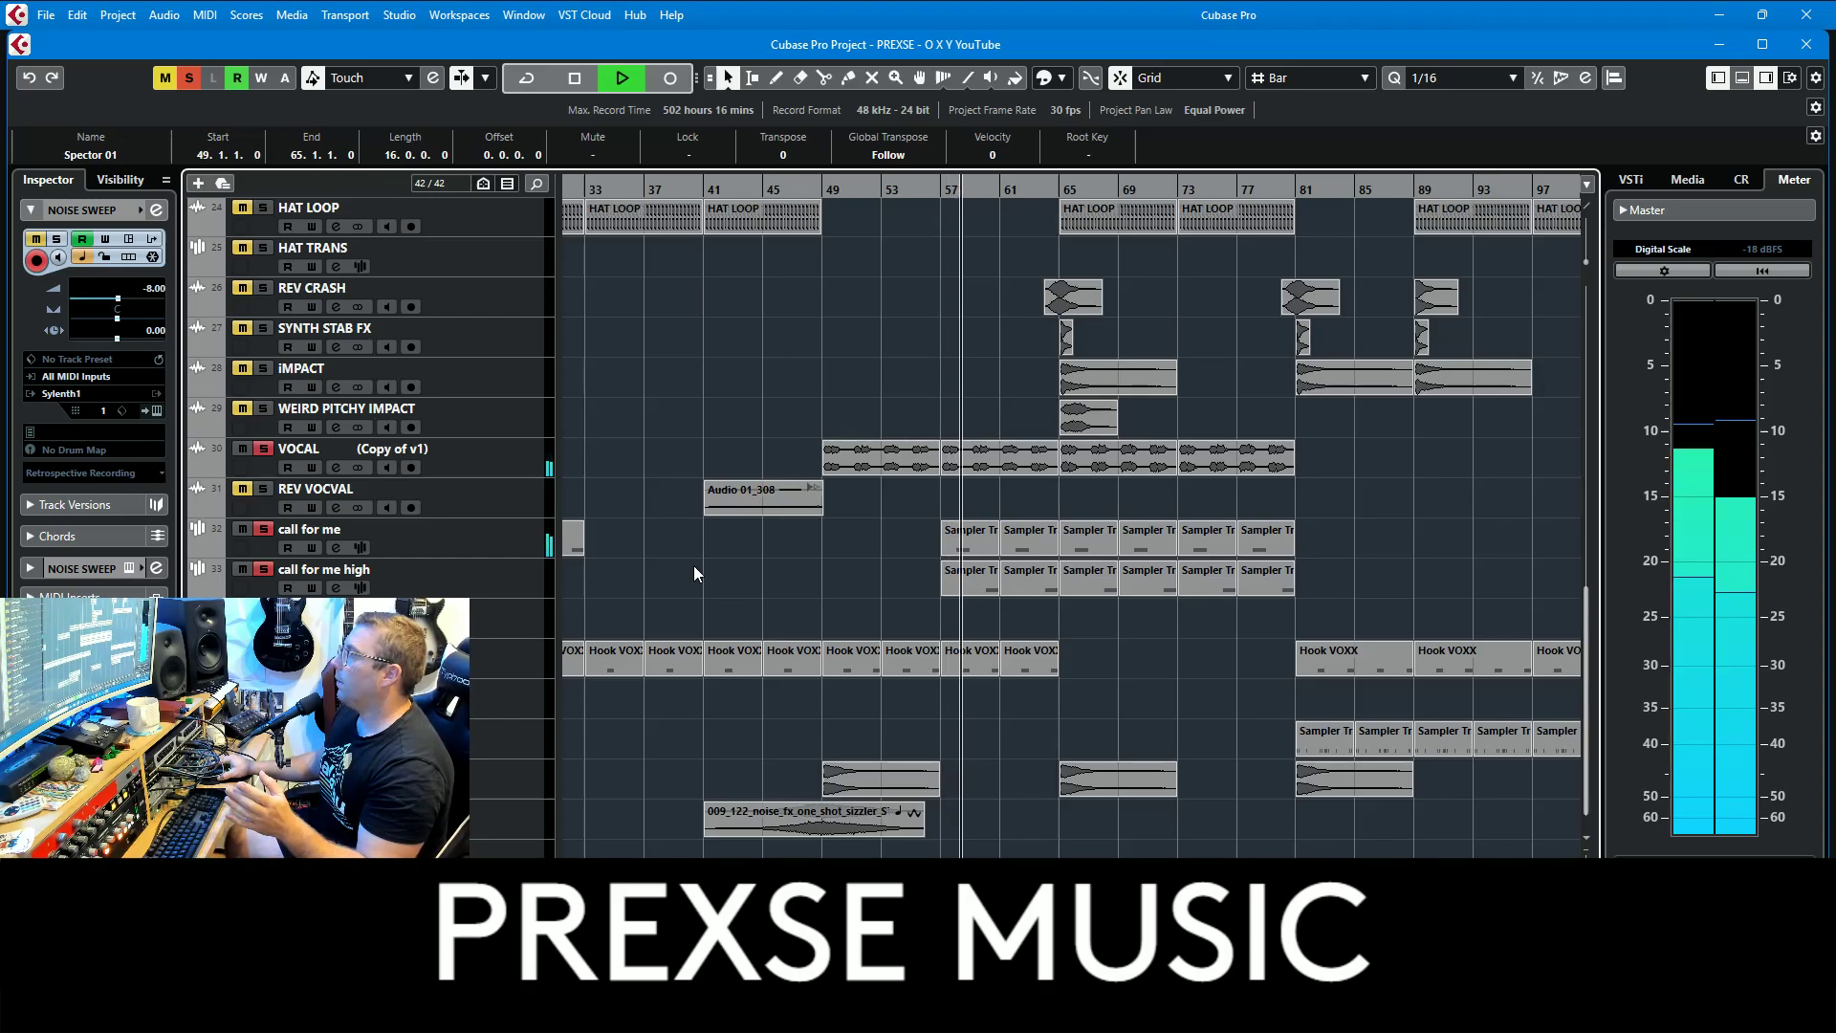
{"action": "key", "text": "space"}
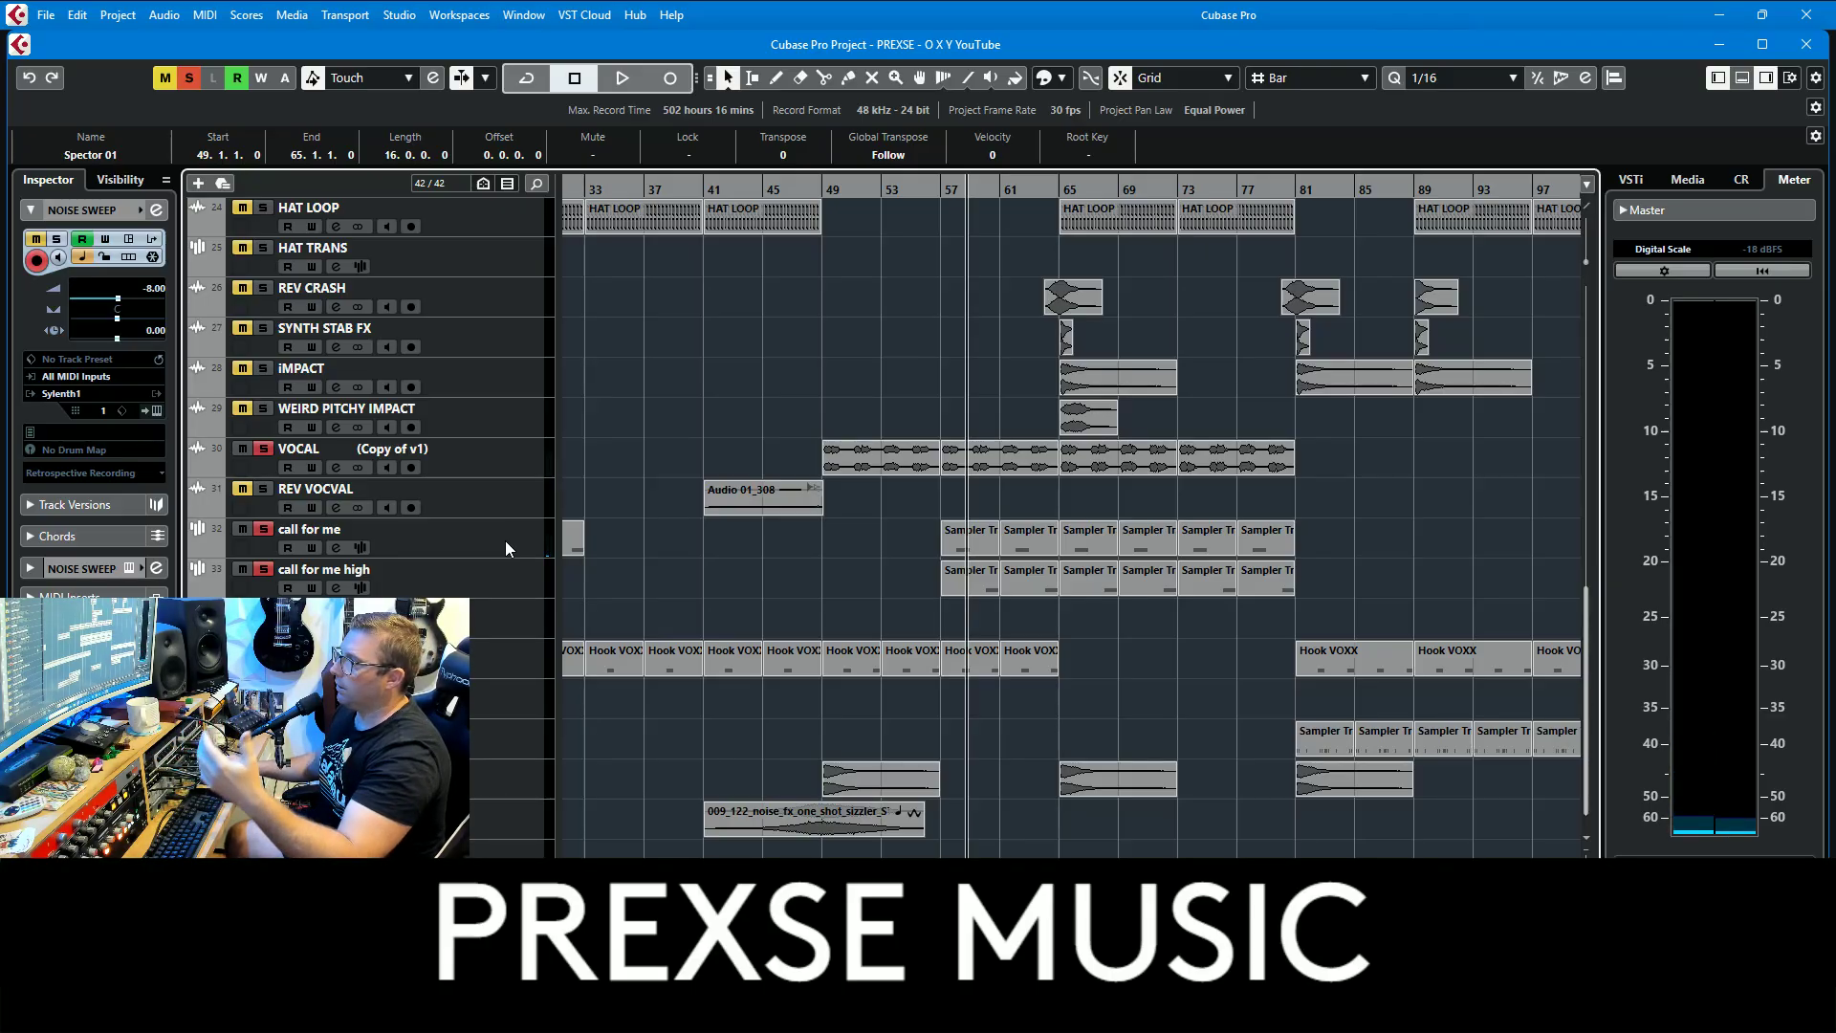
Step: Check the Sampler Control settings of the call for me track and hide them again
{"action": "left_click", "coordinate": [505, 541]}
{"action": "left_click", "coordinate": [1742, 76]}
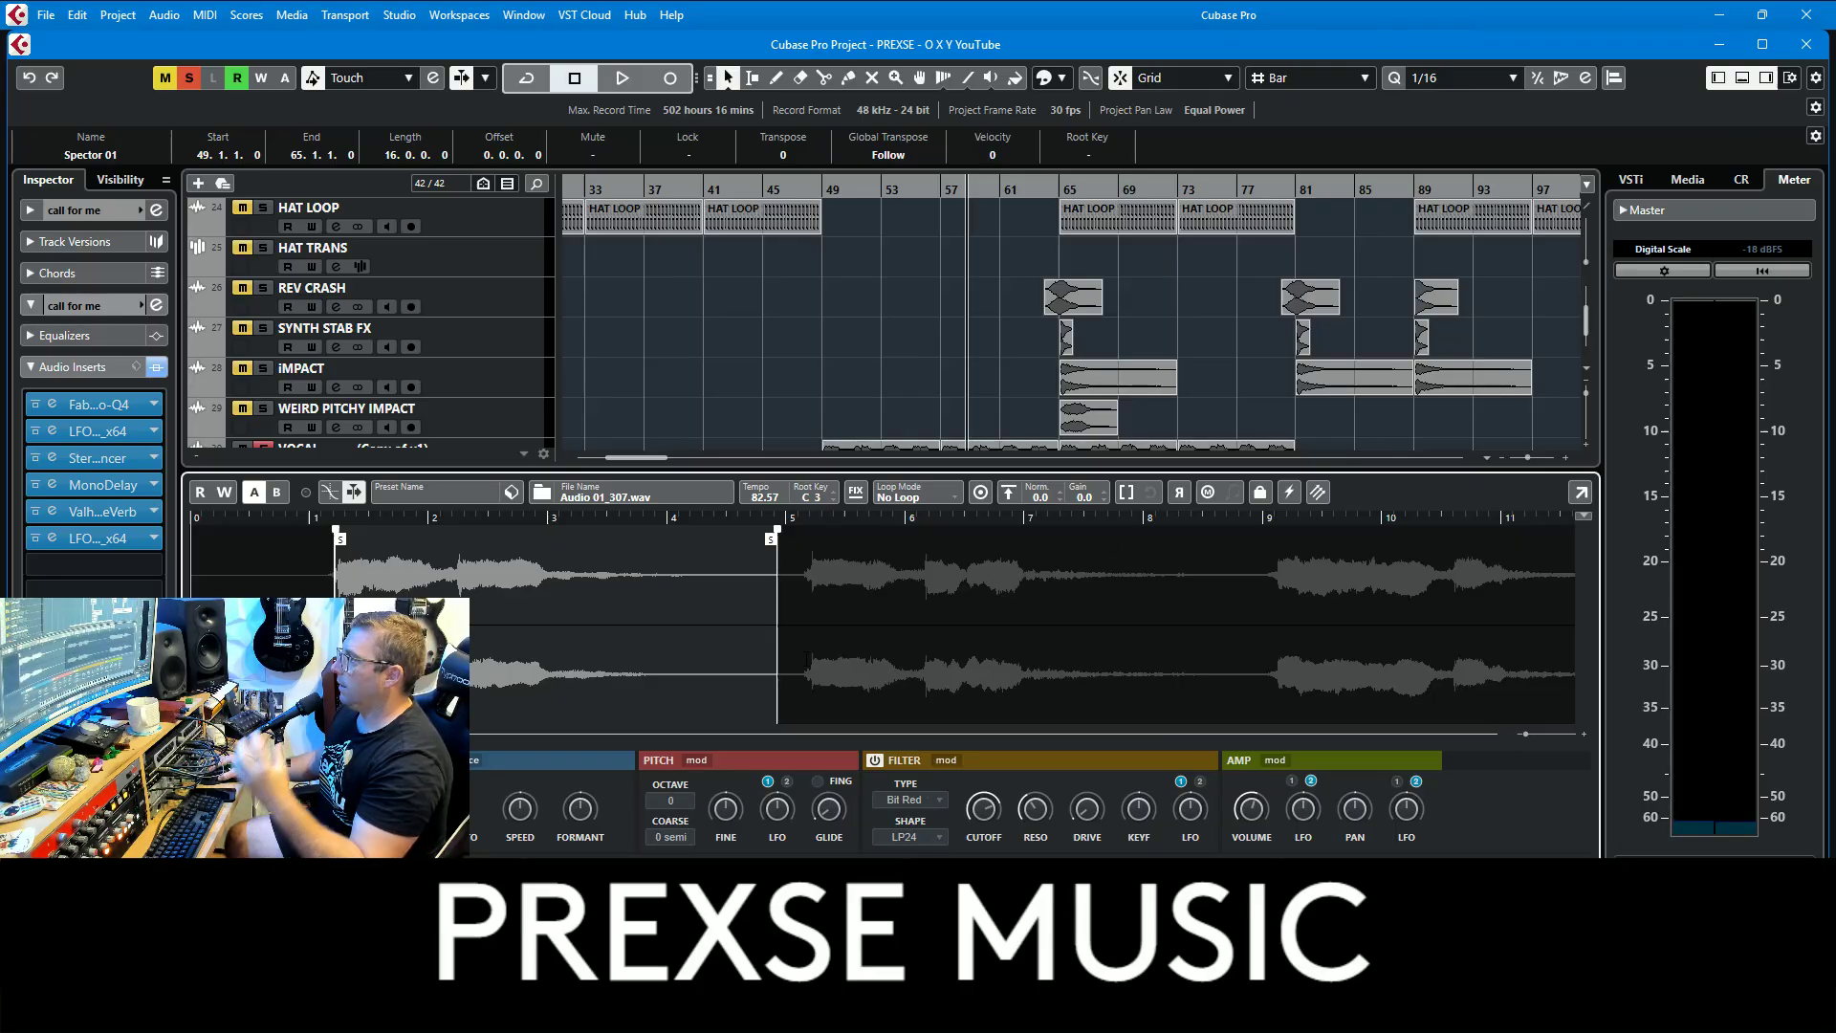
{"action": "left_click", "coordinate": [1742, 77]}
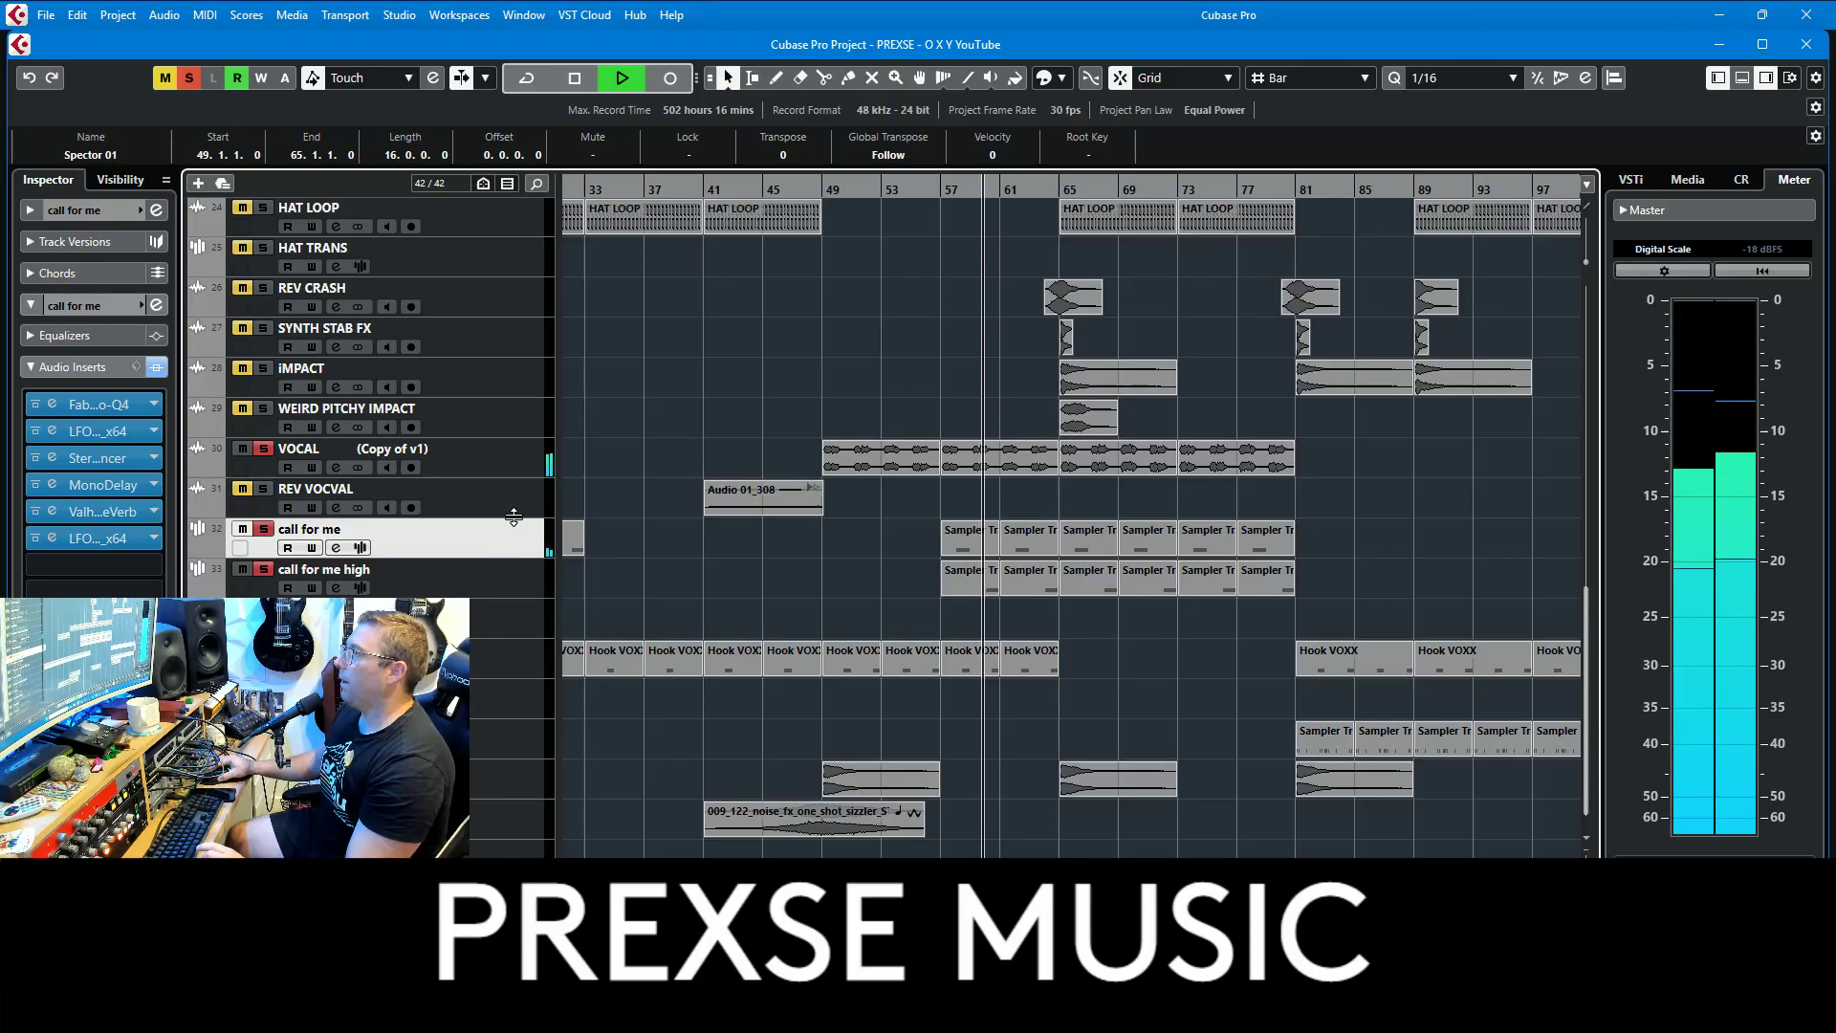
Step: Check the Sampler Control settings of the call for me high track during playback, hide them and stop playback
{"action": "left_click", "coordinate": [507, 577]}
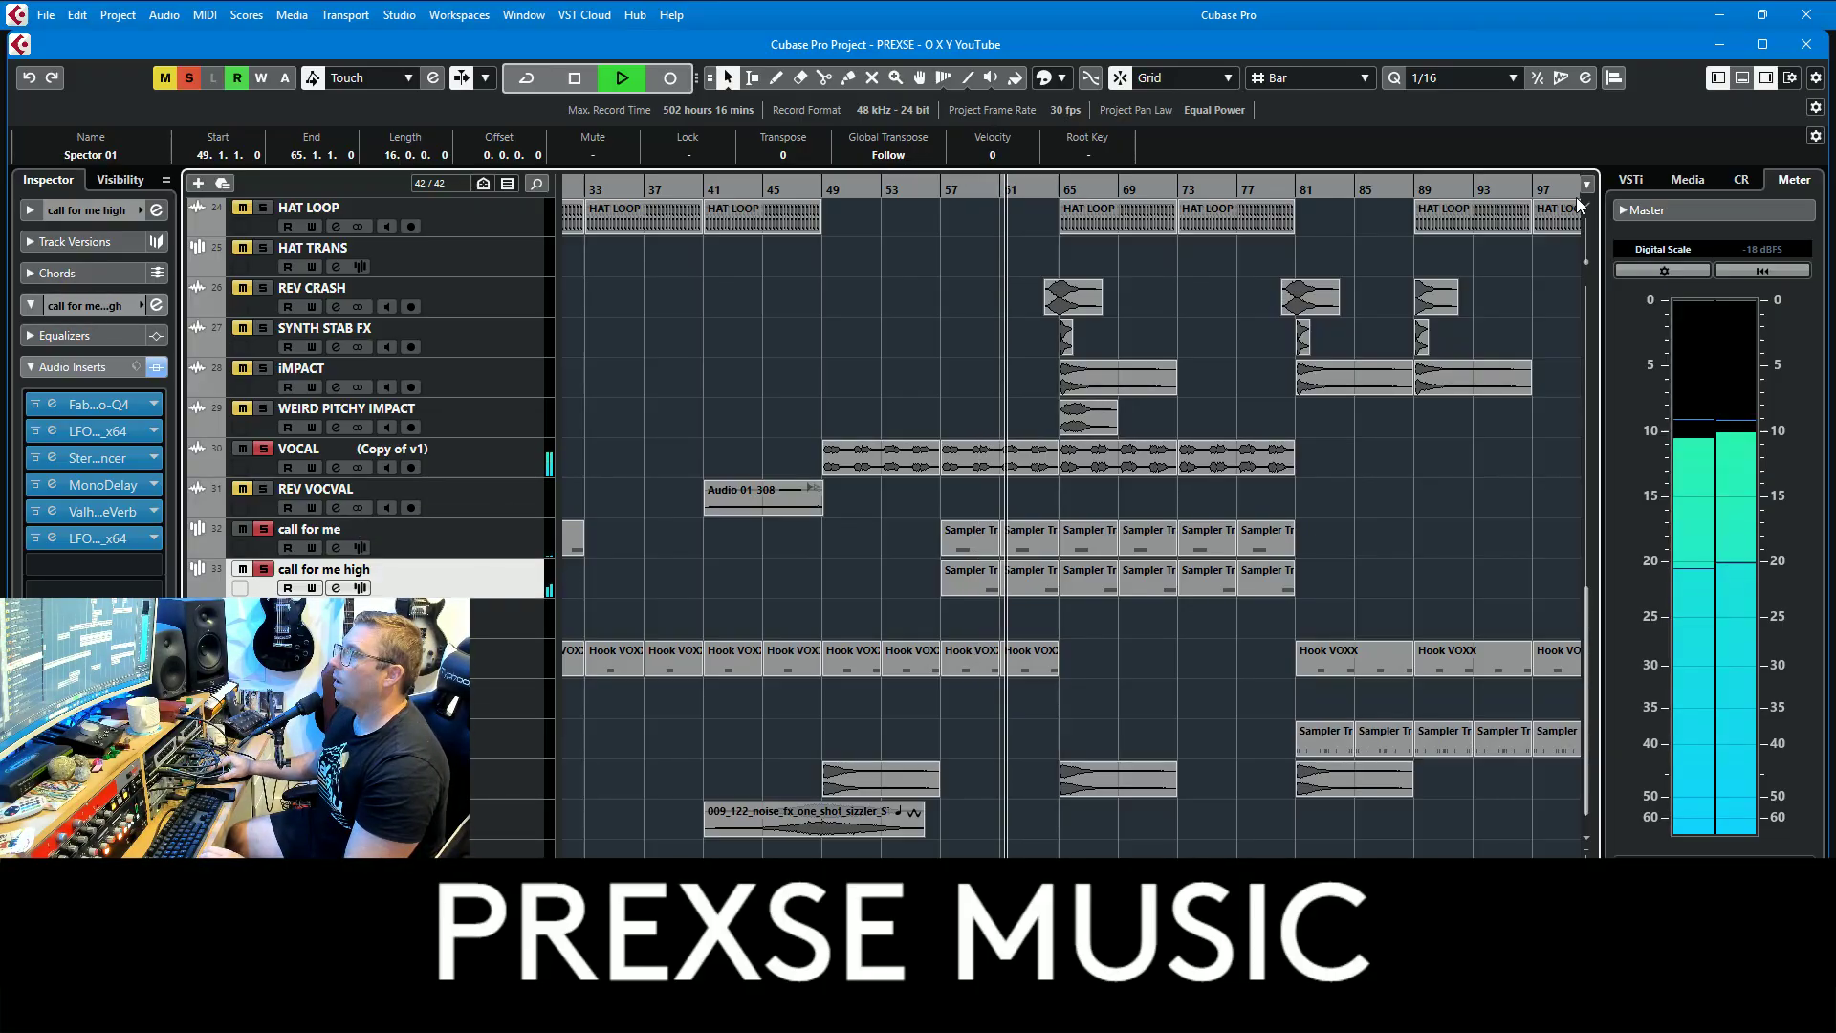
{"action": "left_click", "coordinate": [1743, 78]}
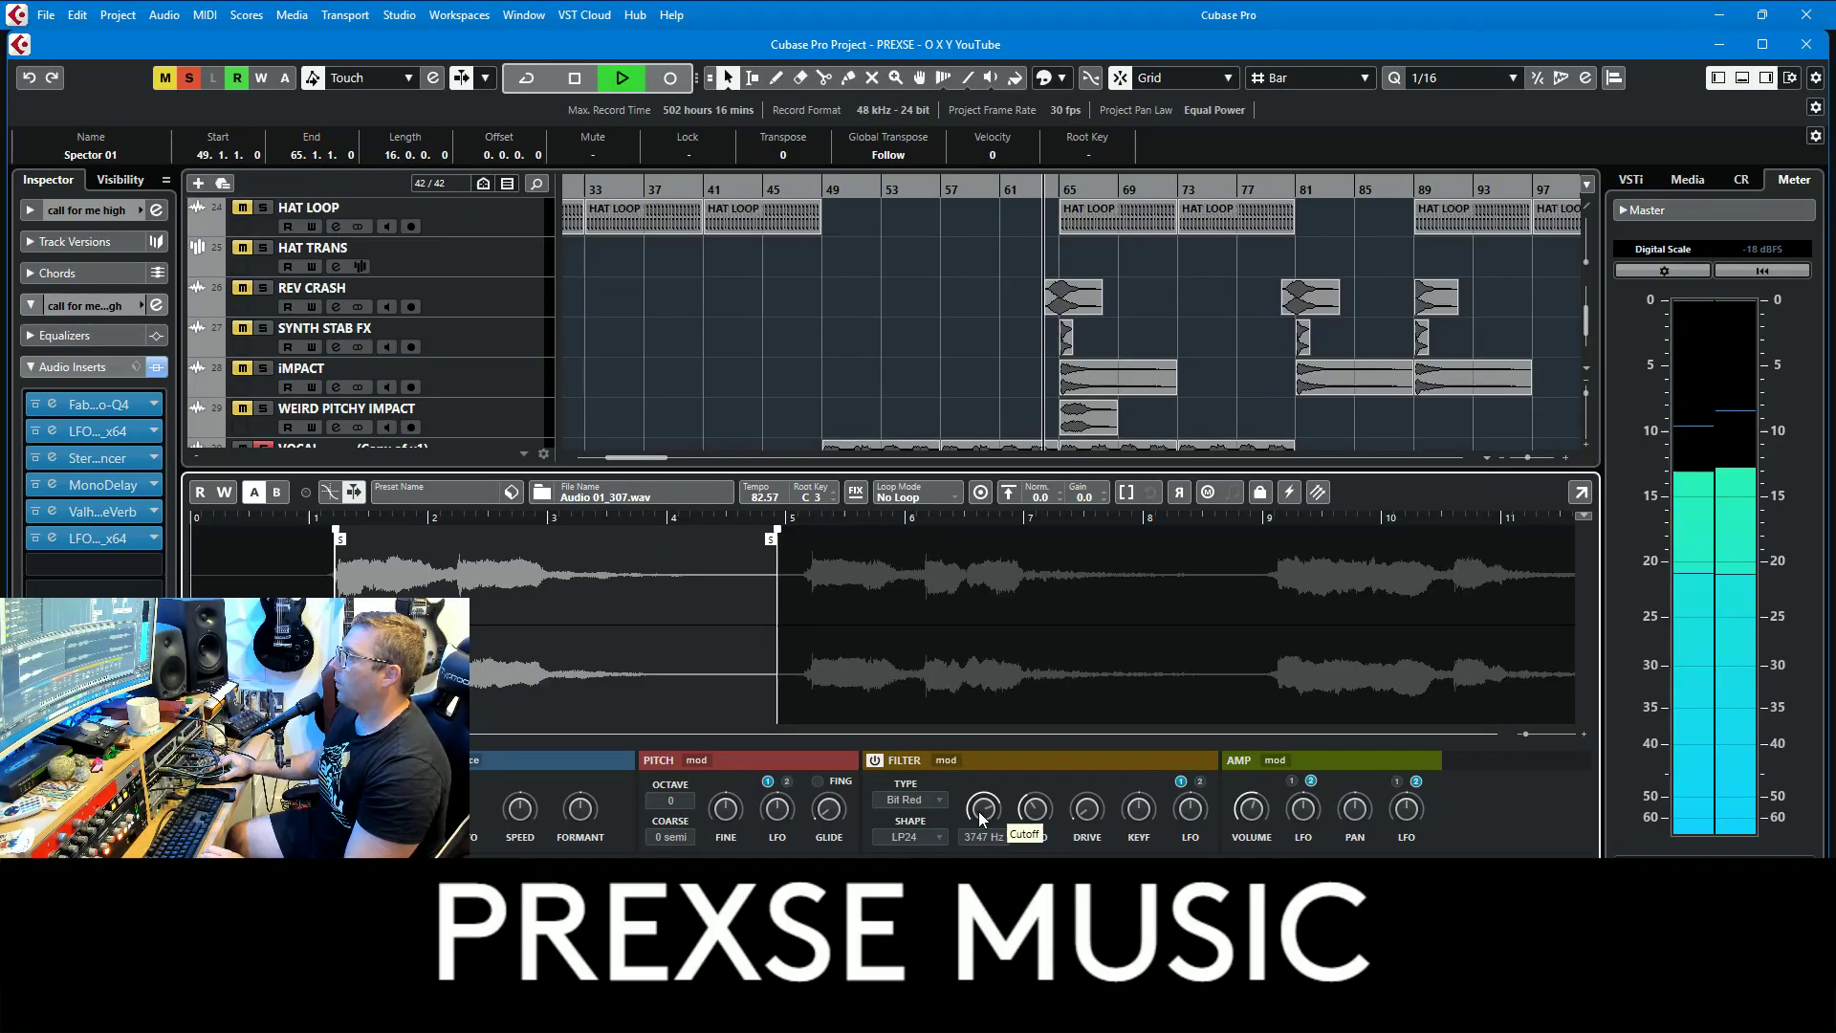
{"action": "left_click", "coordinate": [1743, 77]}
{"action": "key", "text": "space"}
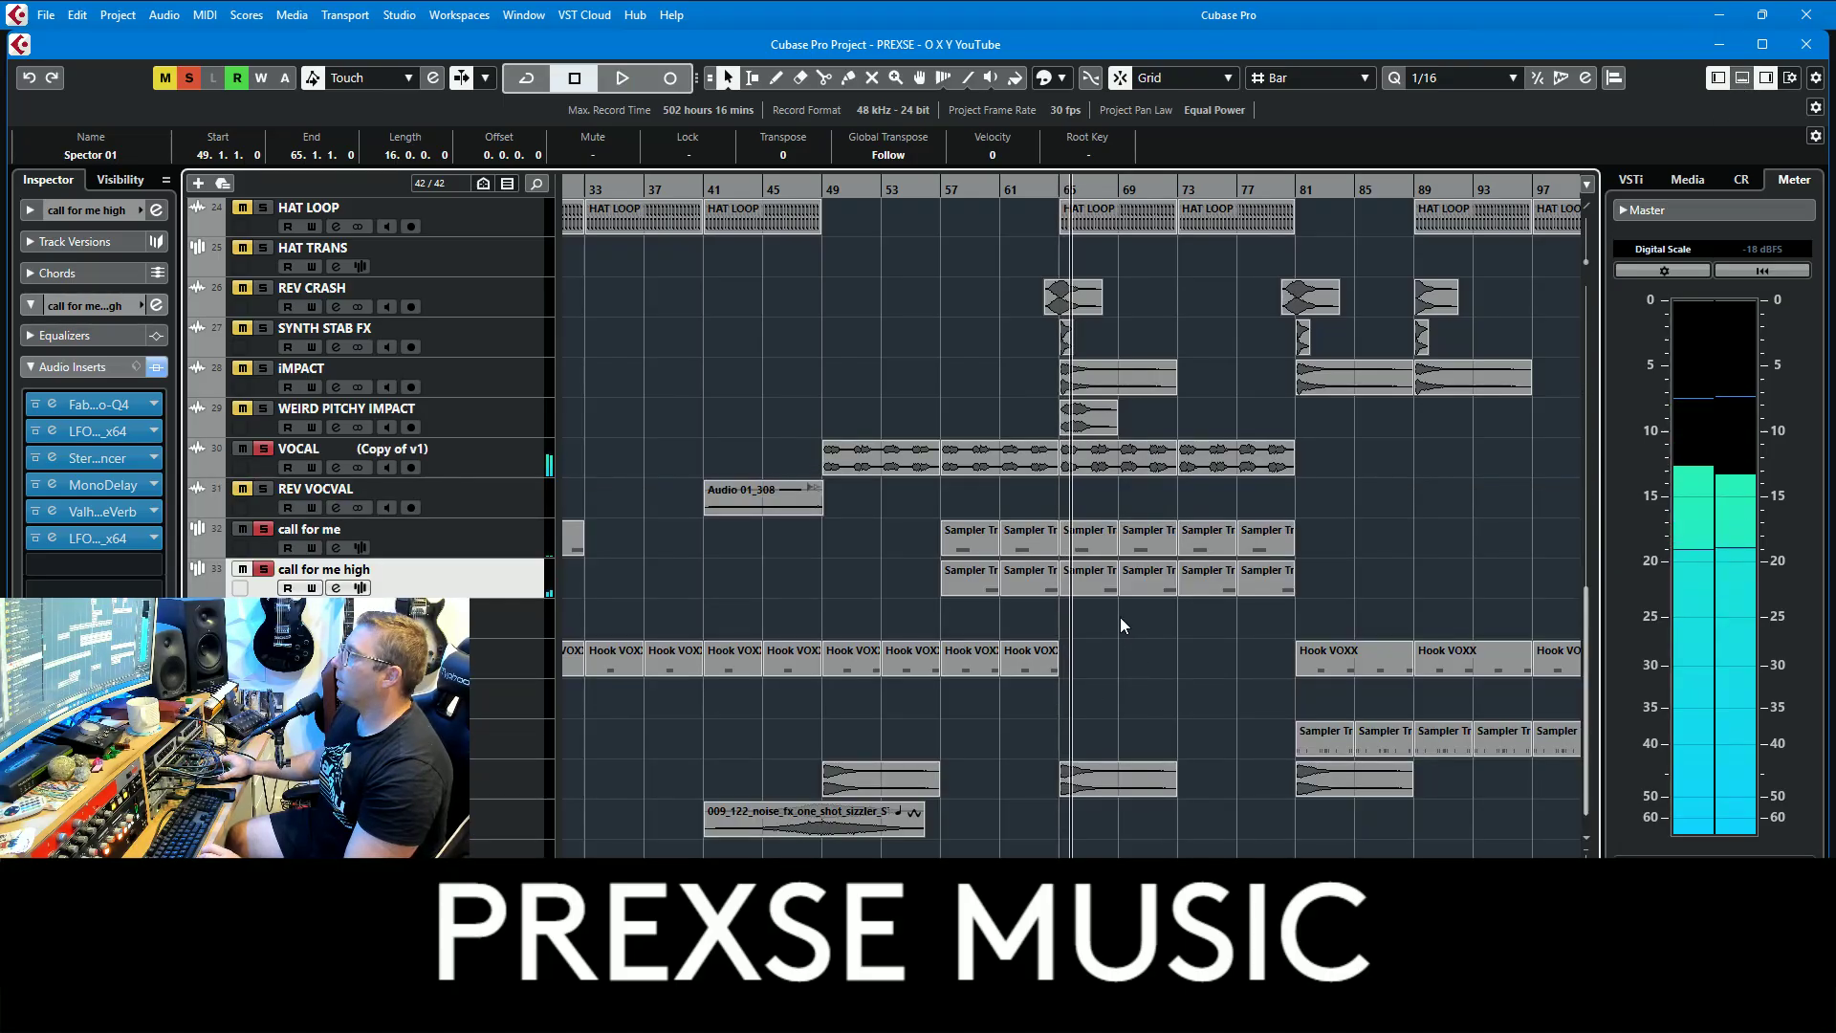
Step: Clear all solos and play the full arrangement from bar 57 while reviewing the bass, loop and effects tracks
{"action": "scroll", "coordinate": [1077, 308], "scroll_direction": "up", "scroll_amount": 6}
{"action": "left_click", "coordinate": [935, 191]}
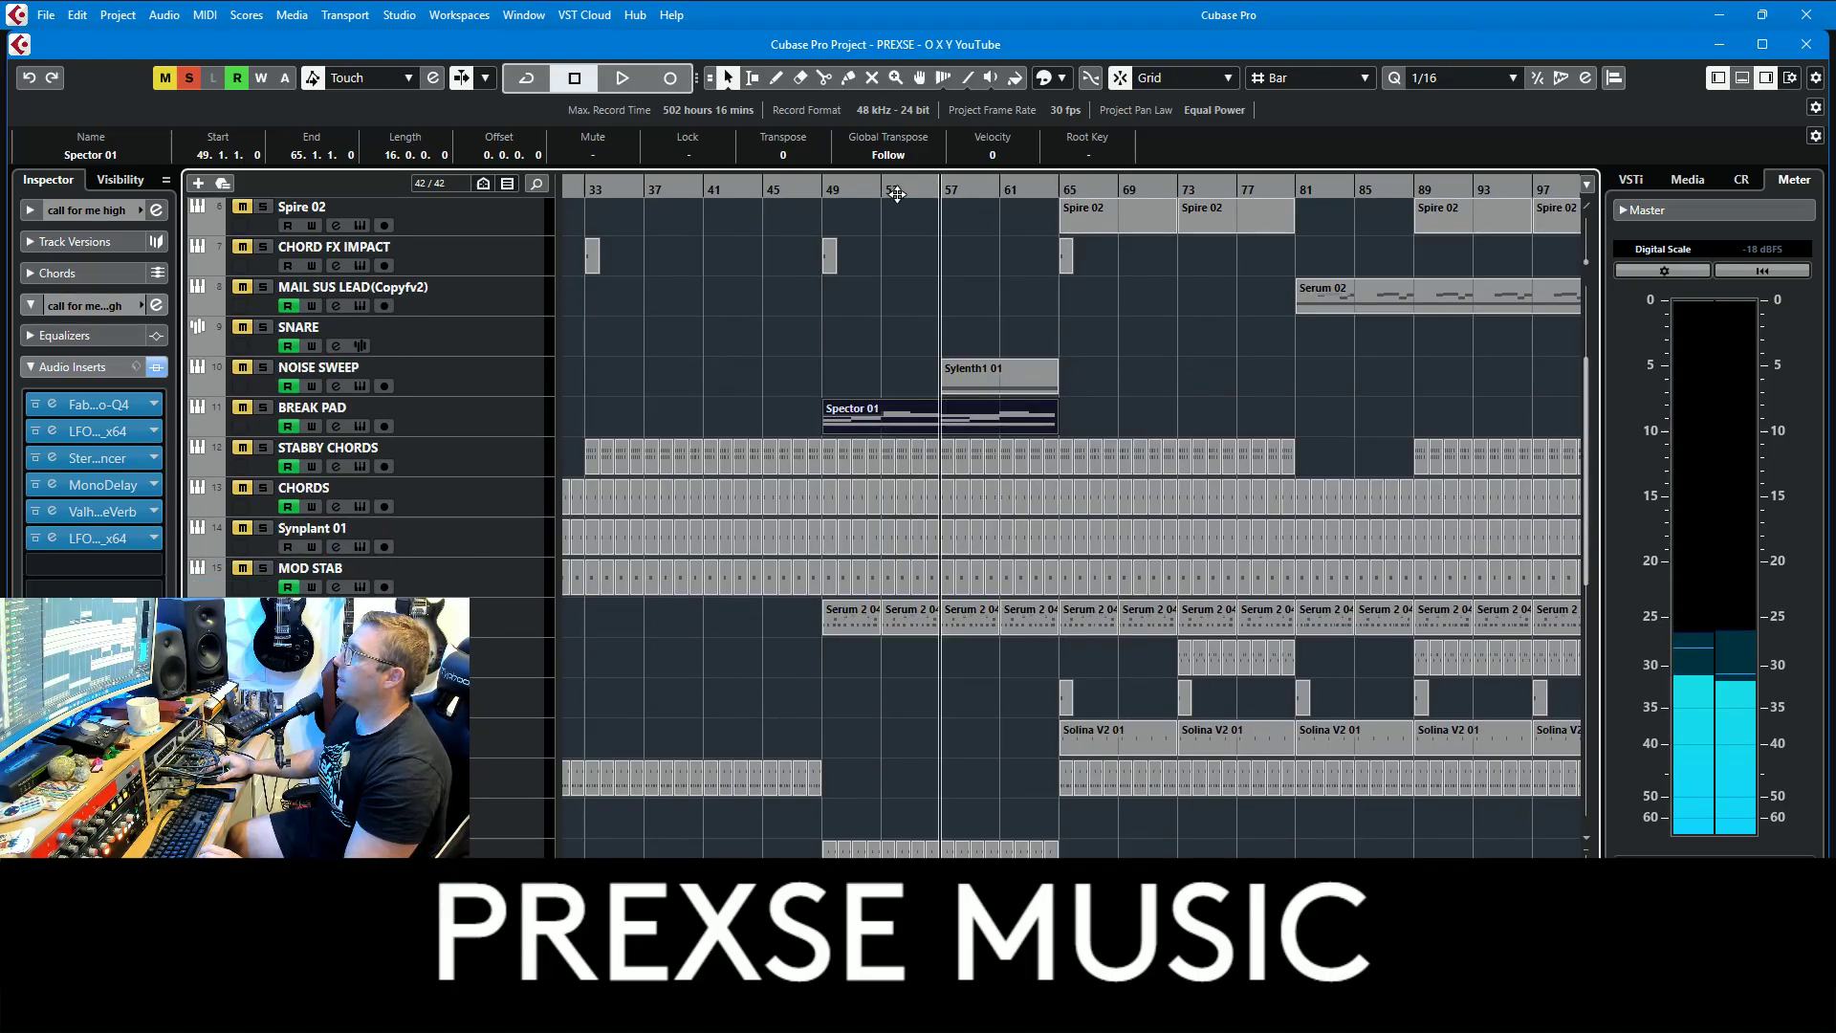
{"action": "left_click", "coordinate": [190, 77]}
{"action": "key", "text": "space"}
{"action": "scroll", "coordinate": [1069, 612], "scroll_direction": "down", "scroll_amount": 3}
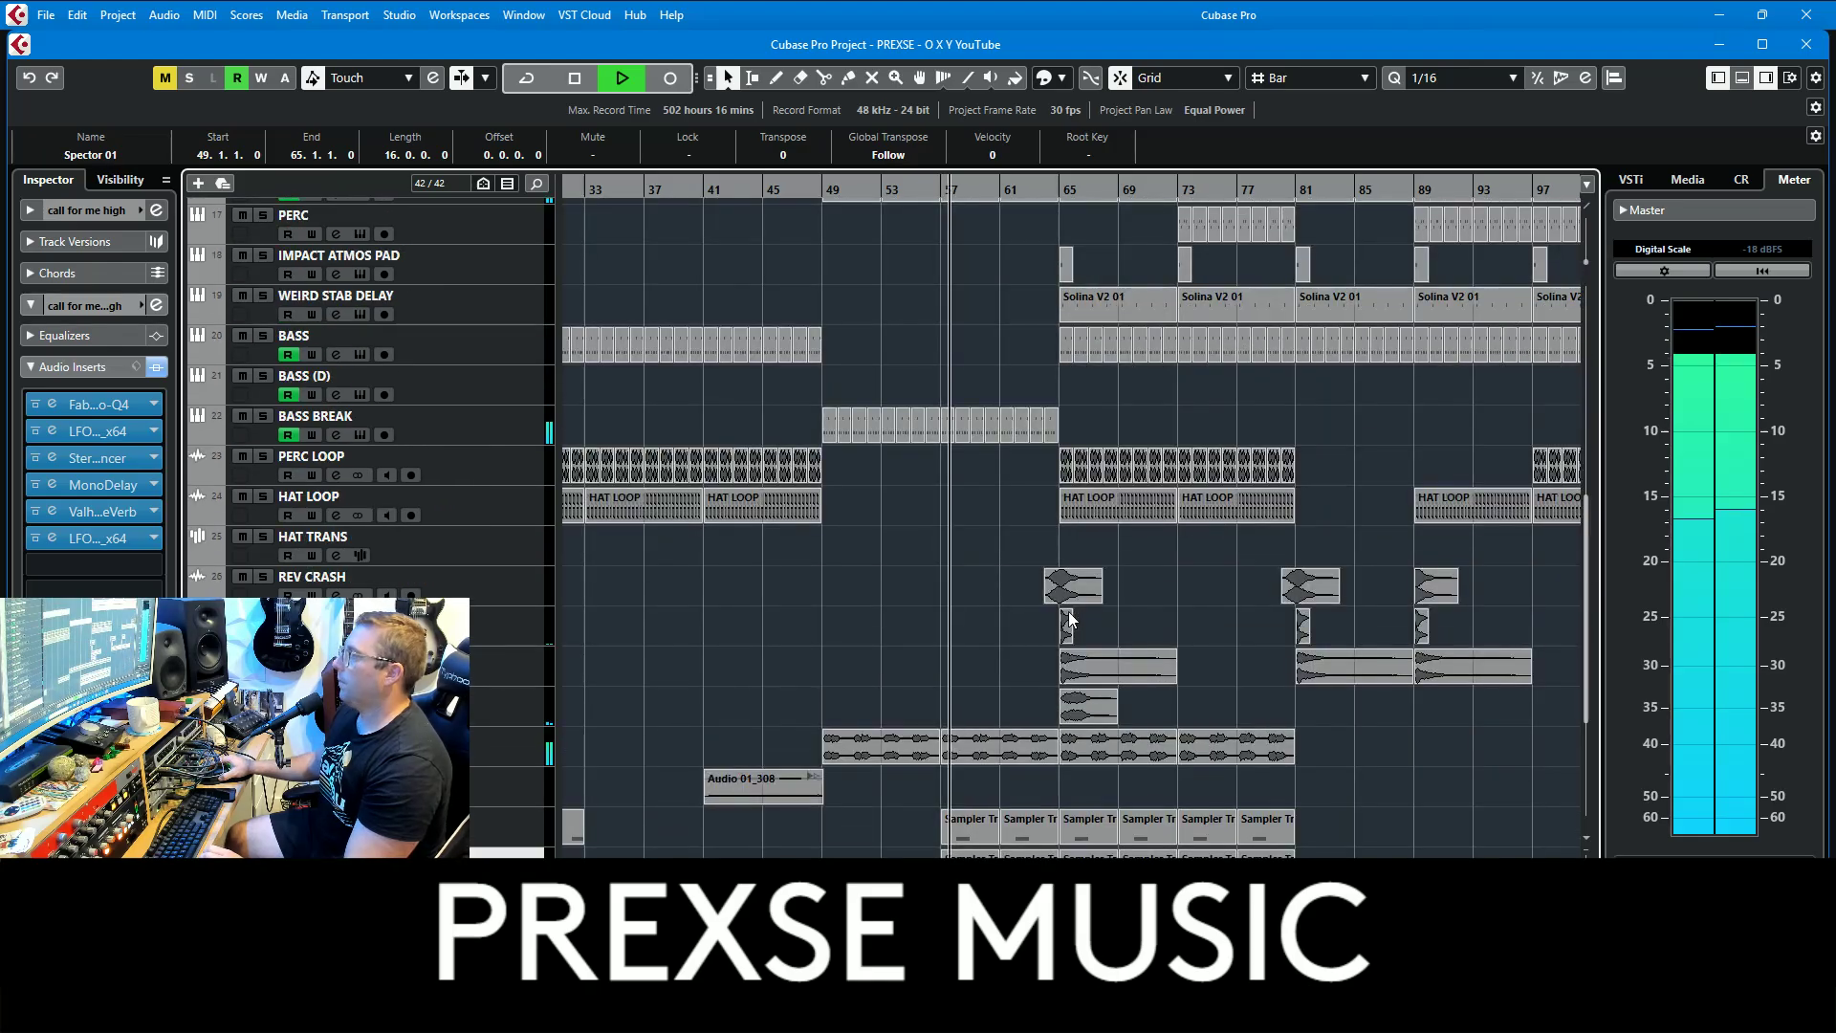
Step: Unmute the STABBY CHORDS track and review the synth, percussion and bass tracks through bar 73 during playback
{"action": "scroll", "coordinate": [1075, 608], "scroll_direction": "up", "scroll_amount": 5}
{"action": "left_click", "coordinate": [243, 592]}
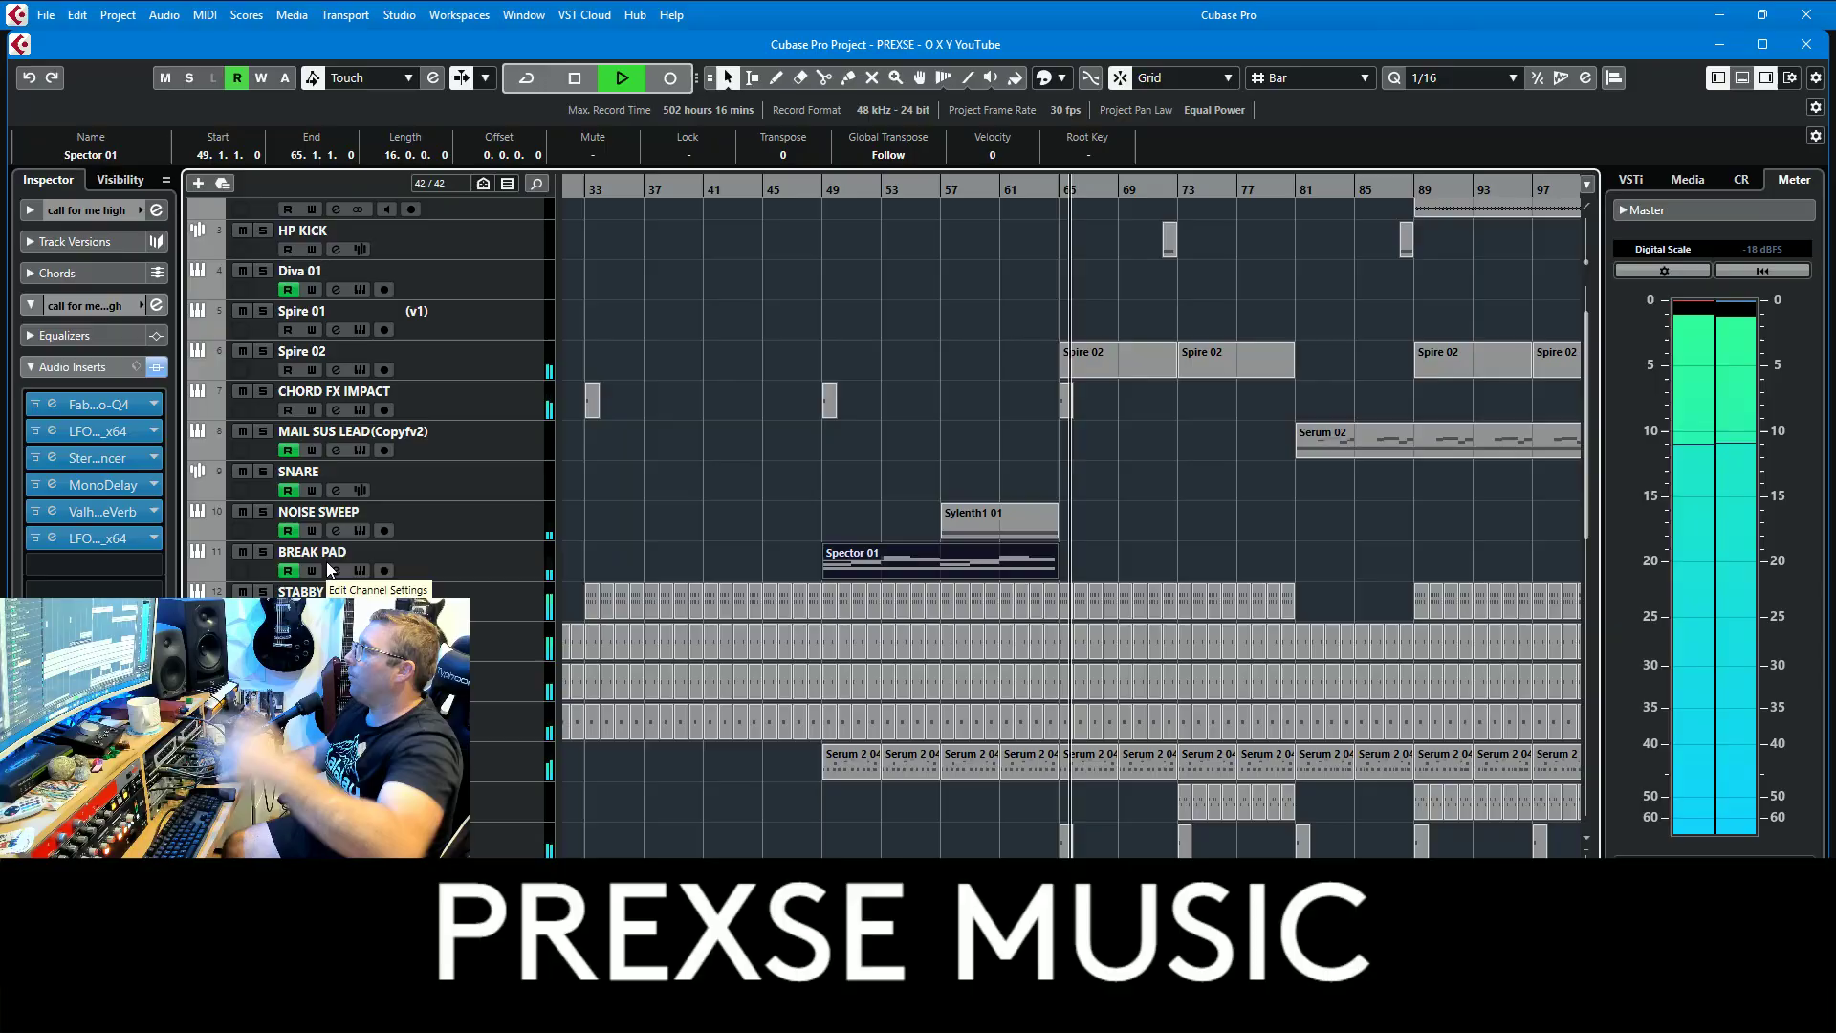
{"action": "scroll", "coordinate": [1208, 510], "scroll_direction": "down", "scroll_amount": 3}
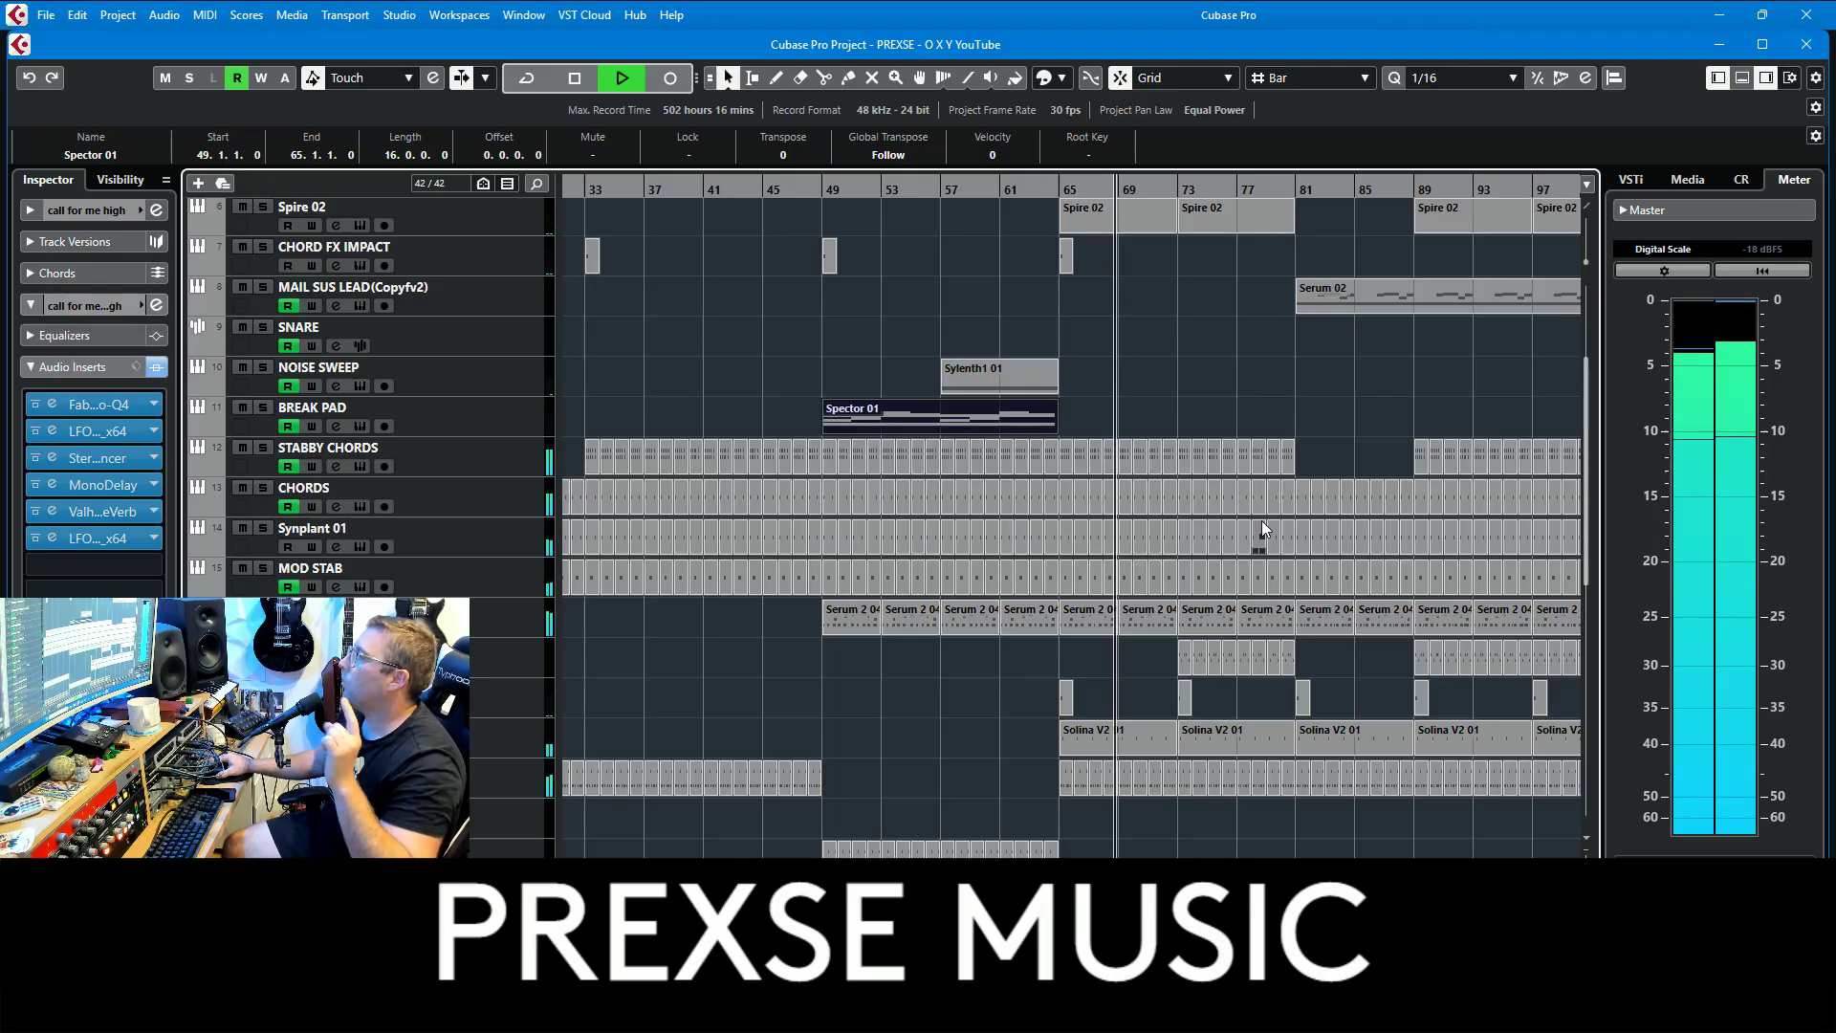
{"action": "scroll", "coordinate": [1240, 488], "scroll_direction": "down", "scroll_amount": 5}
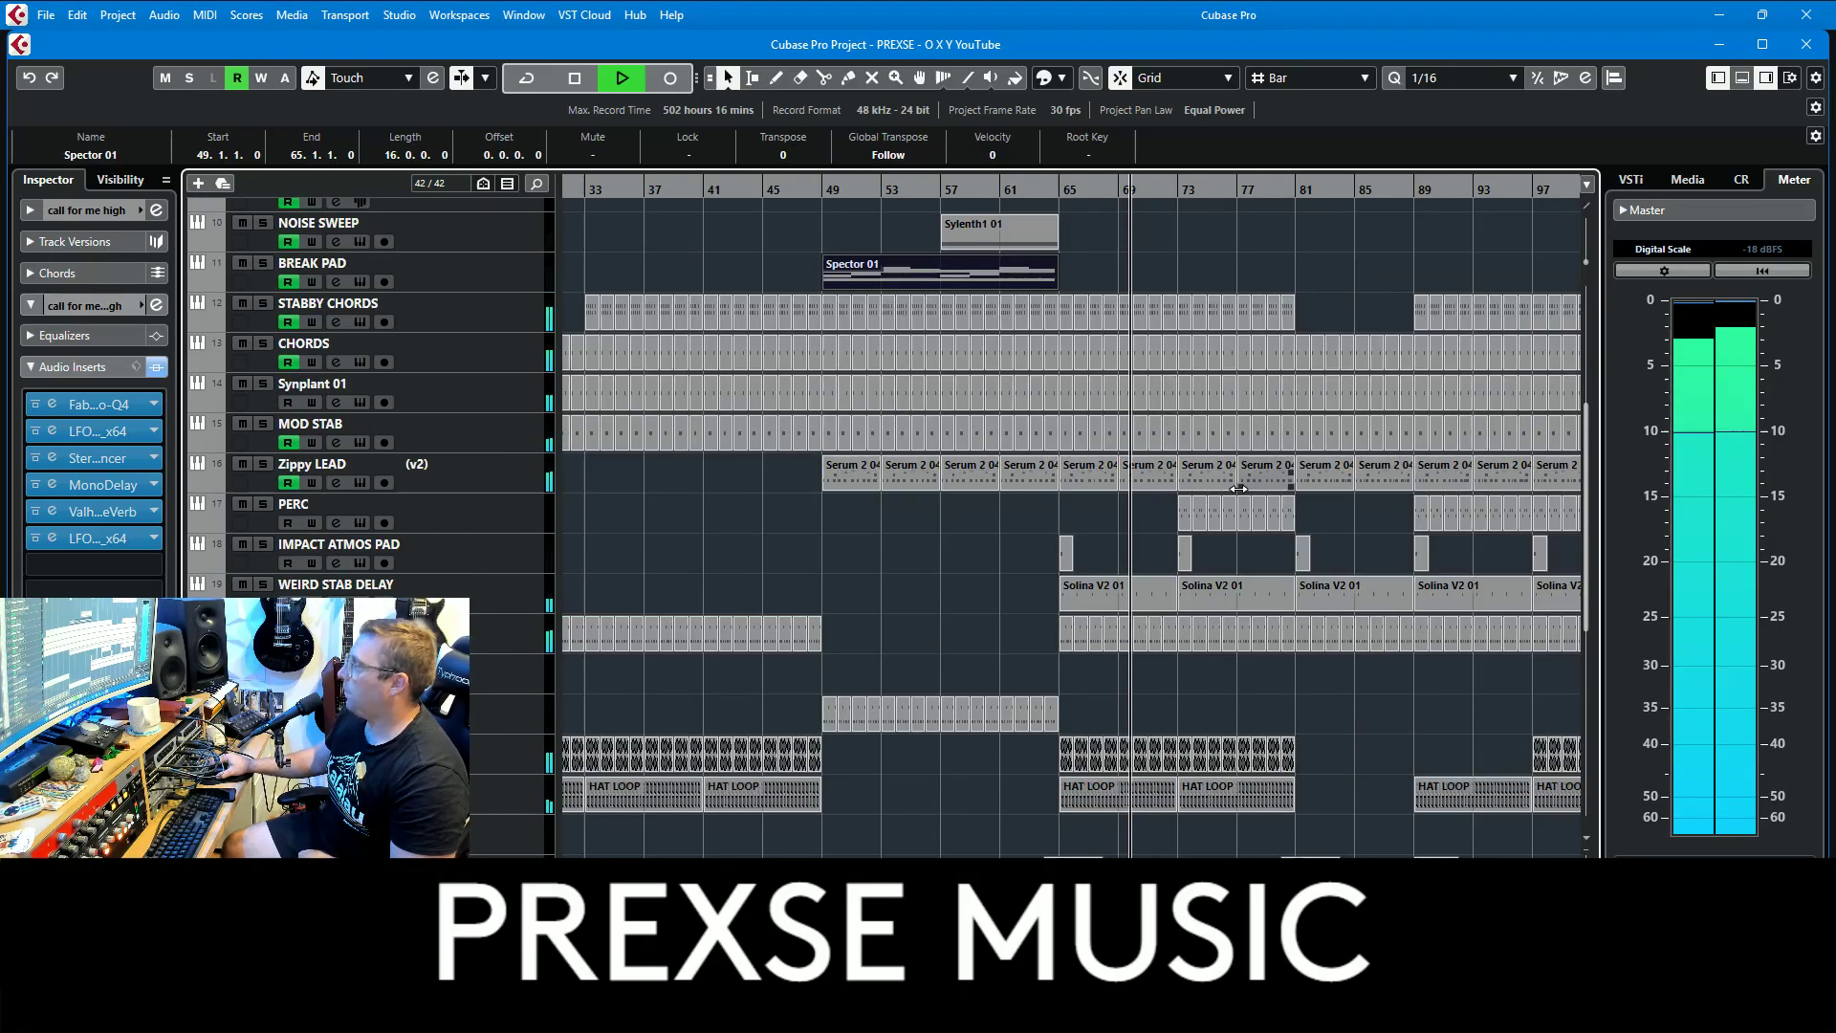
{"action": "scroll", "coordinate": [1239, 487], "scroll_direction": "down", "scroll_amount": 4}
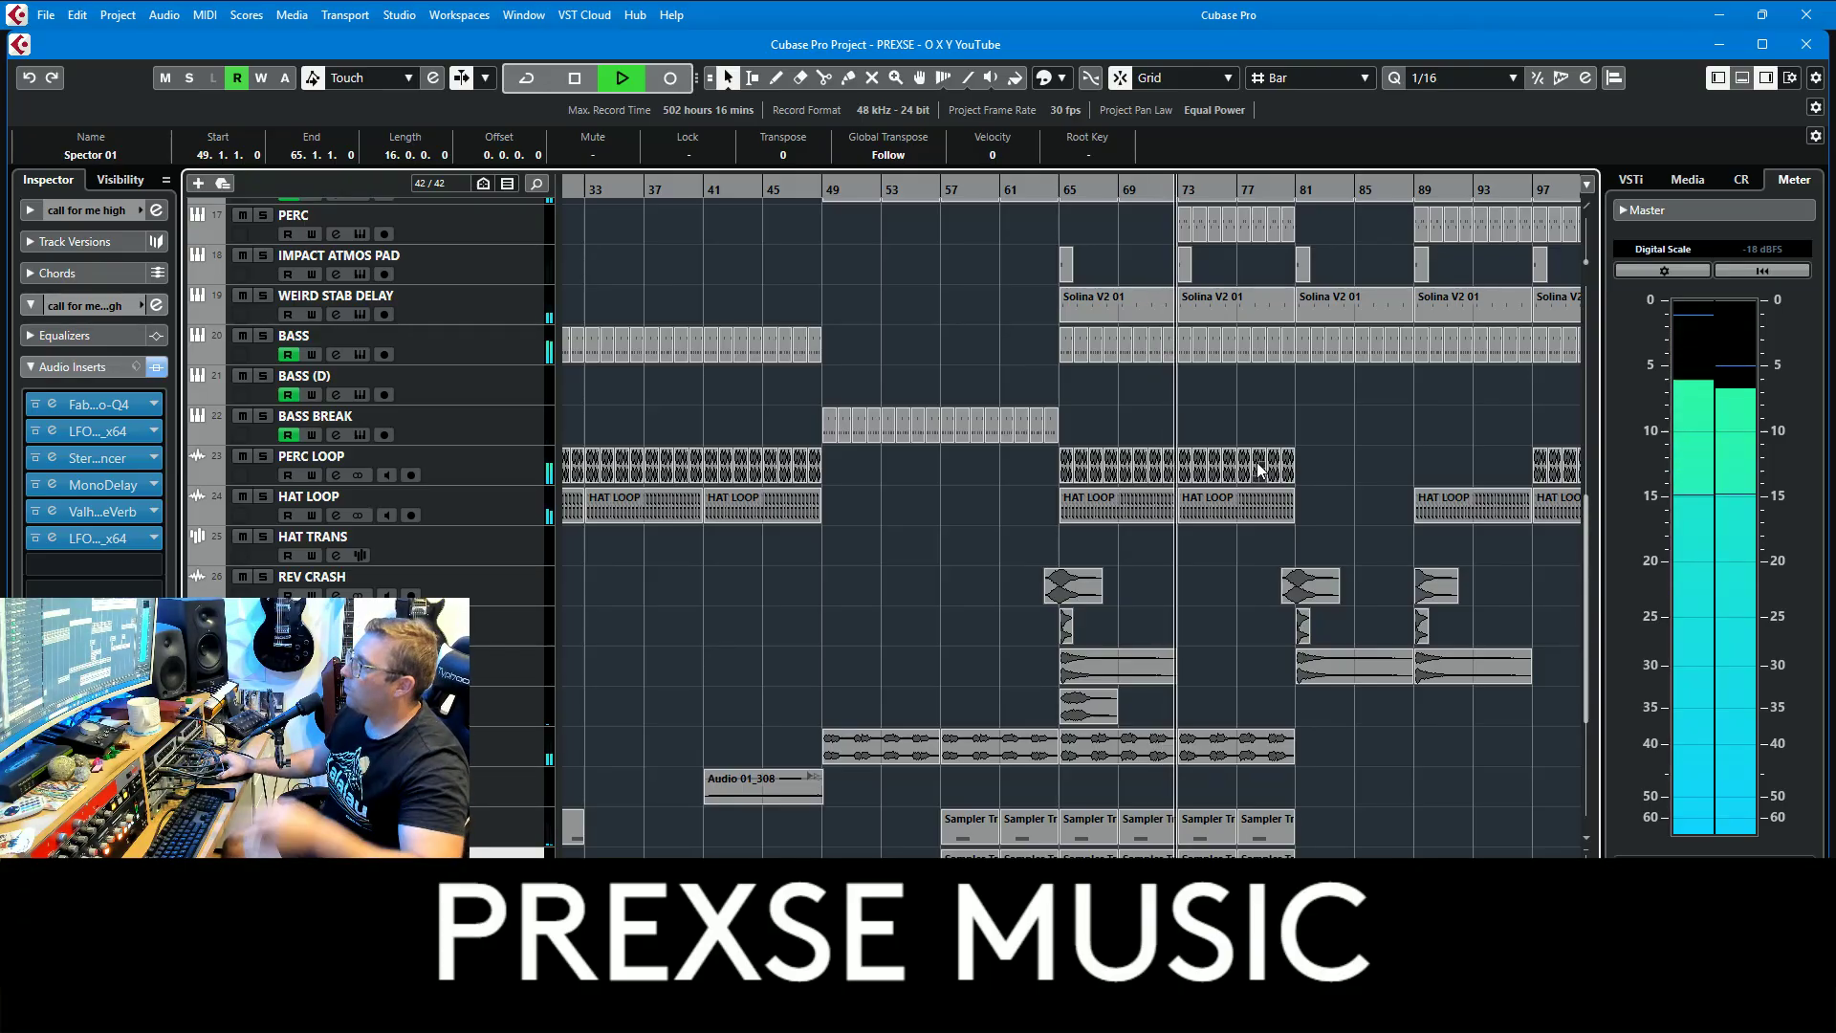
{"action": "scroll", "coordinate": [1219, 478], "scroll_direction": "up", "scroll_amount": 6}
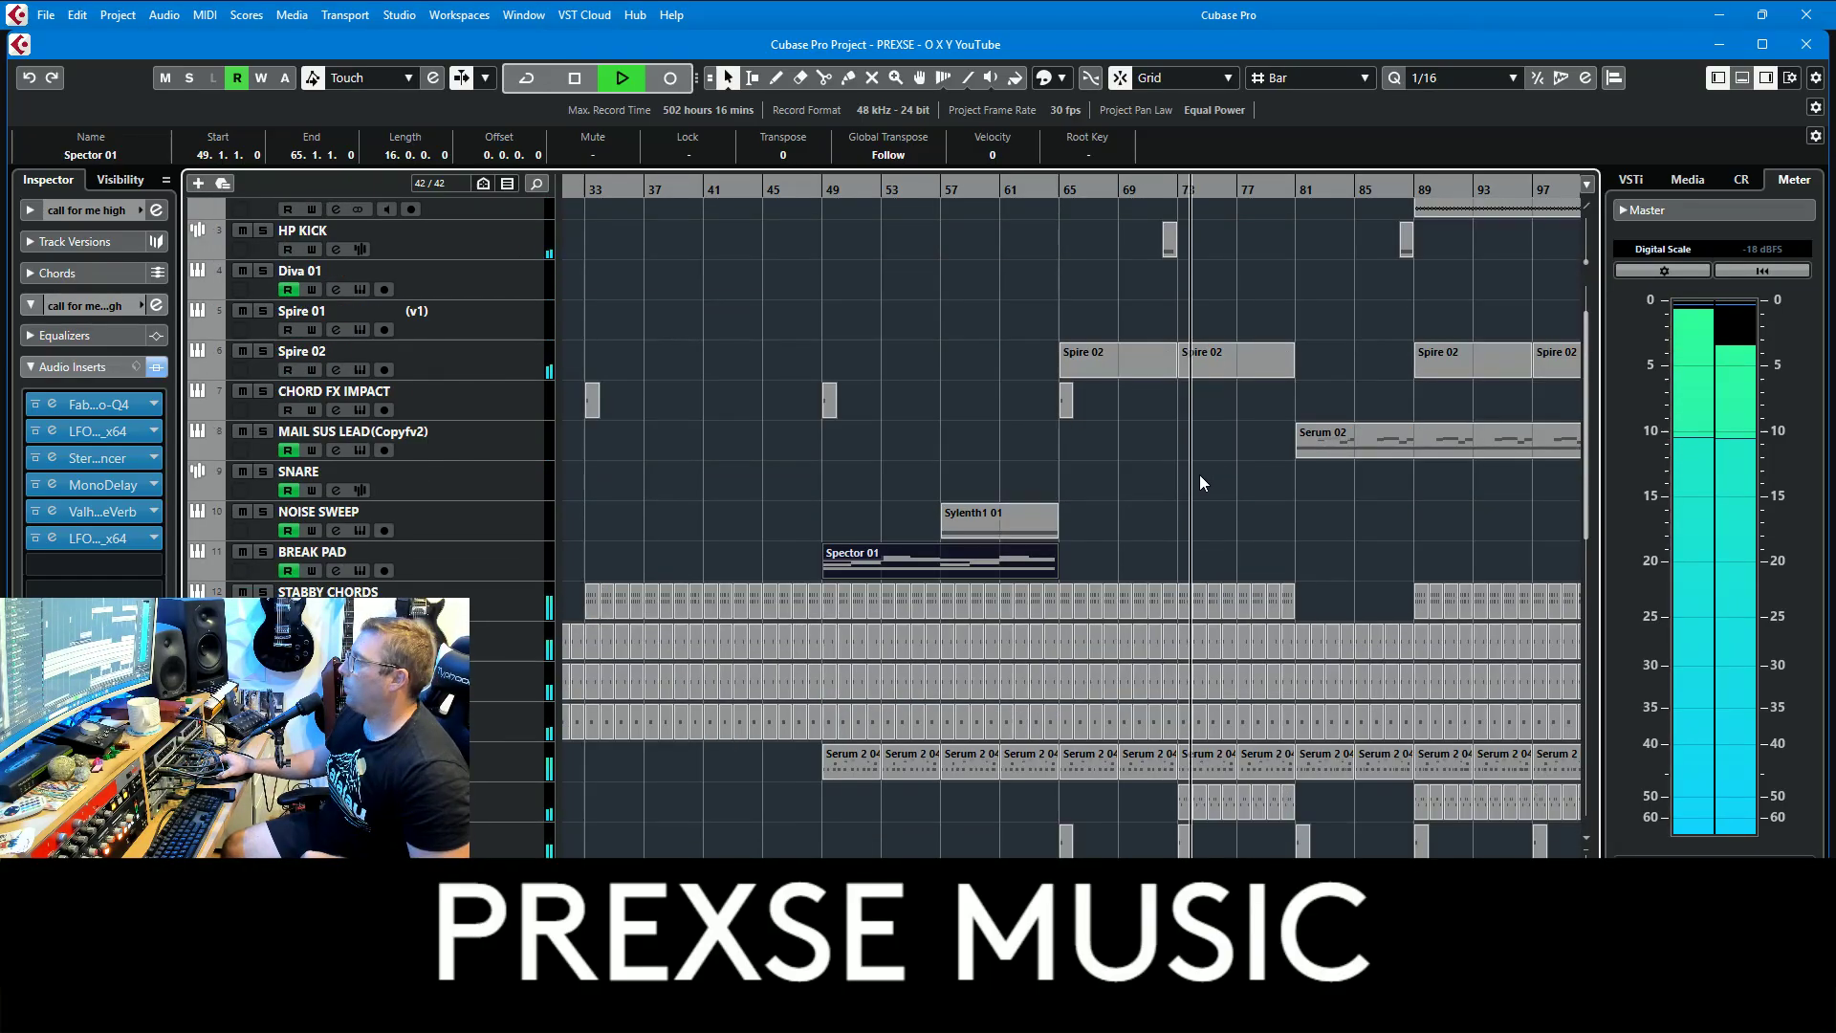
Step: Solo the PERC track briefly, clear the solo and check the notes of its RANDOM Metal 01 part in the Key Editor
{"action": "key", "text": "s"}
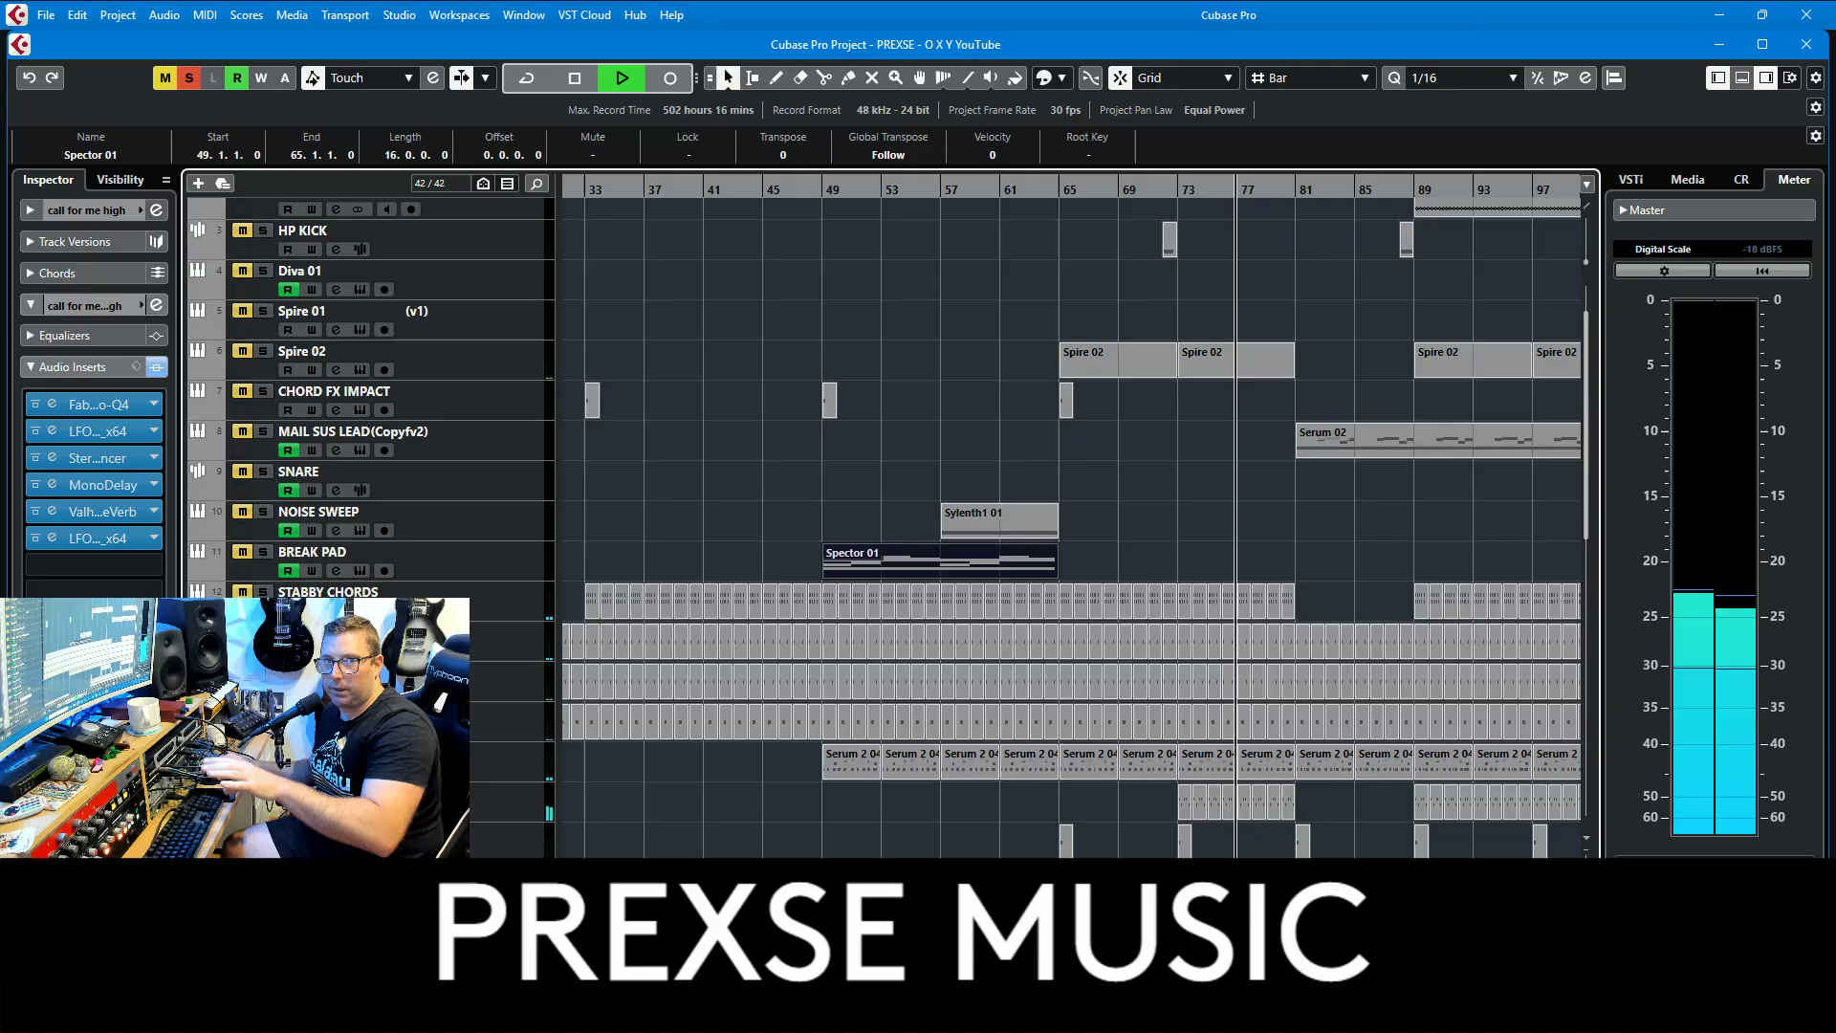
{"action": "key", "text": "s"}
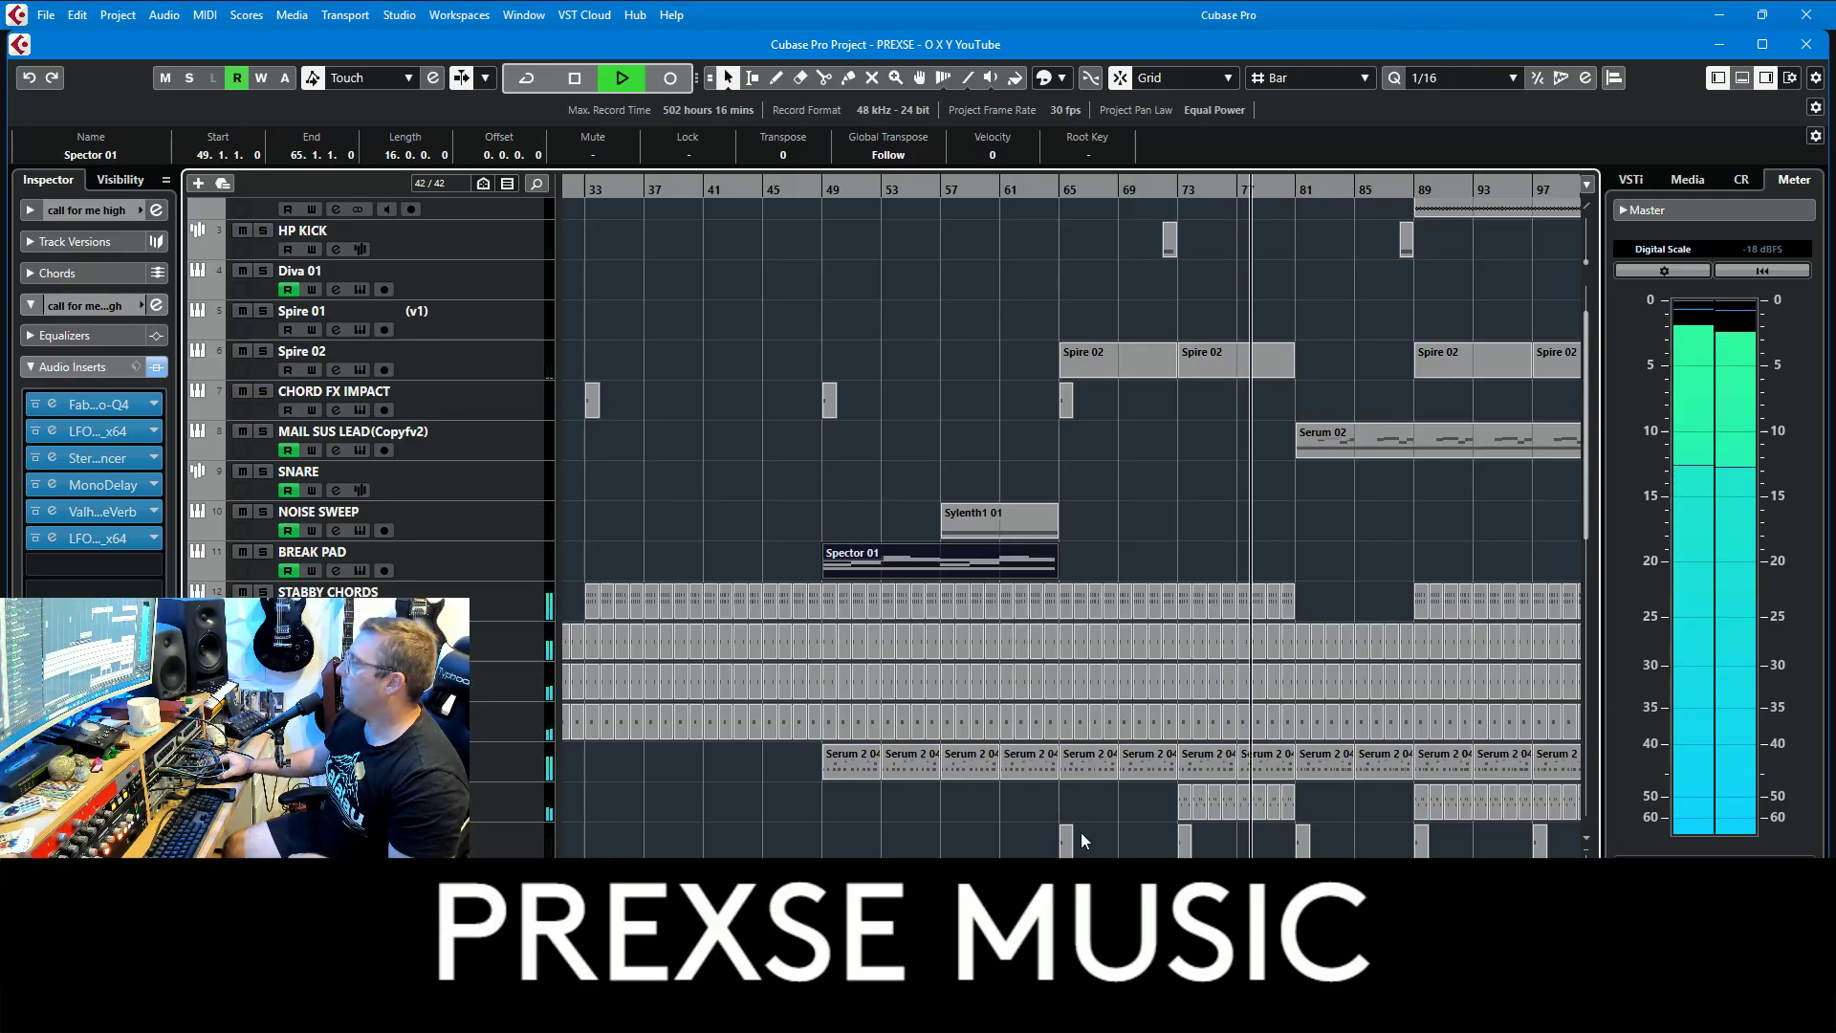
{"action": "double_click", "coordinate": [1235, 795]}
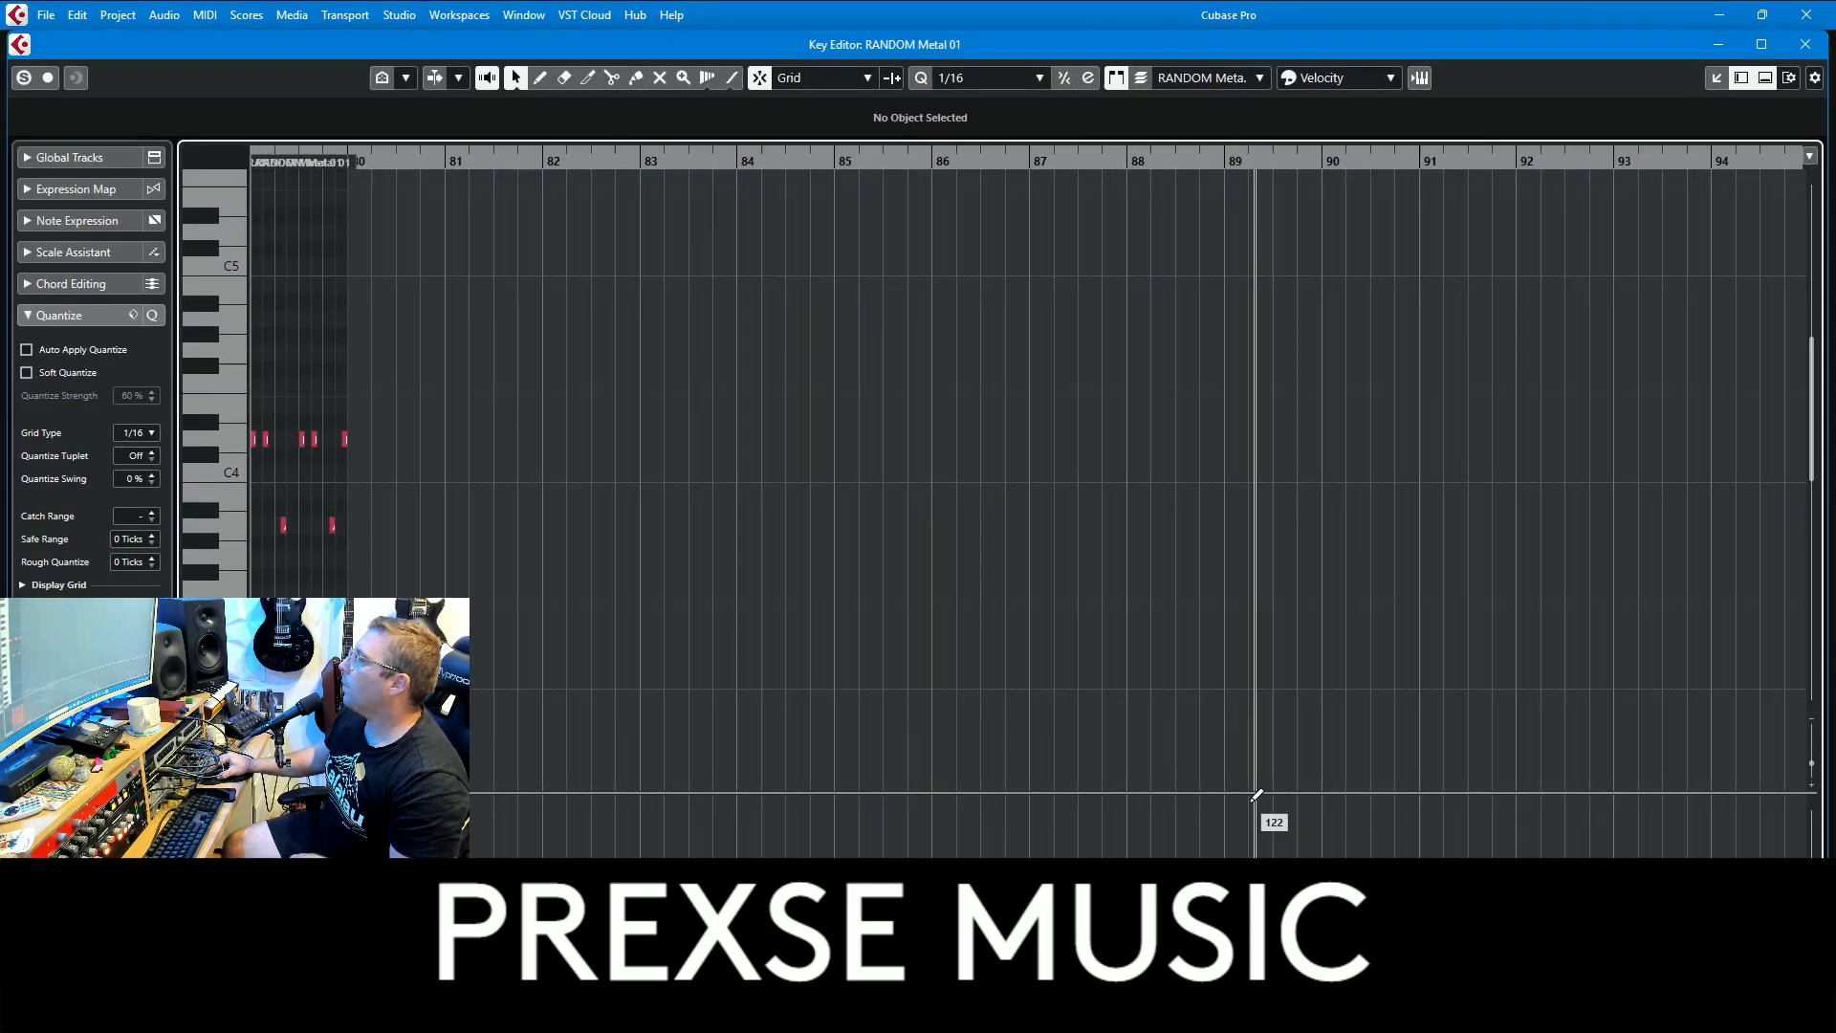
{"action": "left_click", "coordinate": [1806, 44]}
Step: Examine the vocal, sampler and effects tracks from bar 81 onward while the full arrangement plays
{"action": "scroll", "coordinate": [1547, 534], "scroll_direction": "down", "scroll_amount": 10}
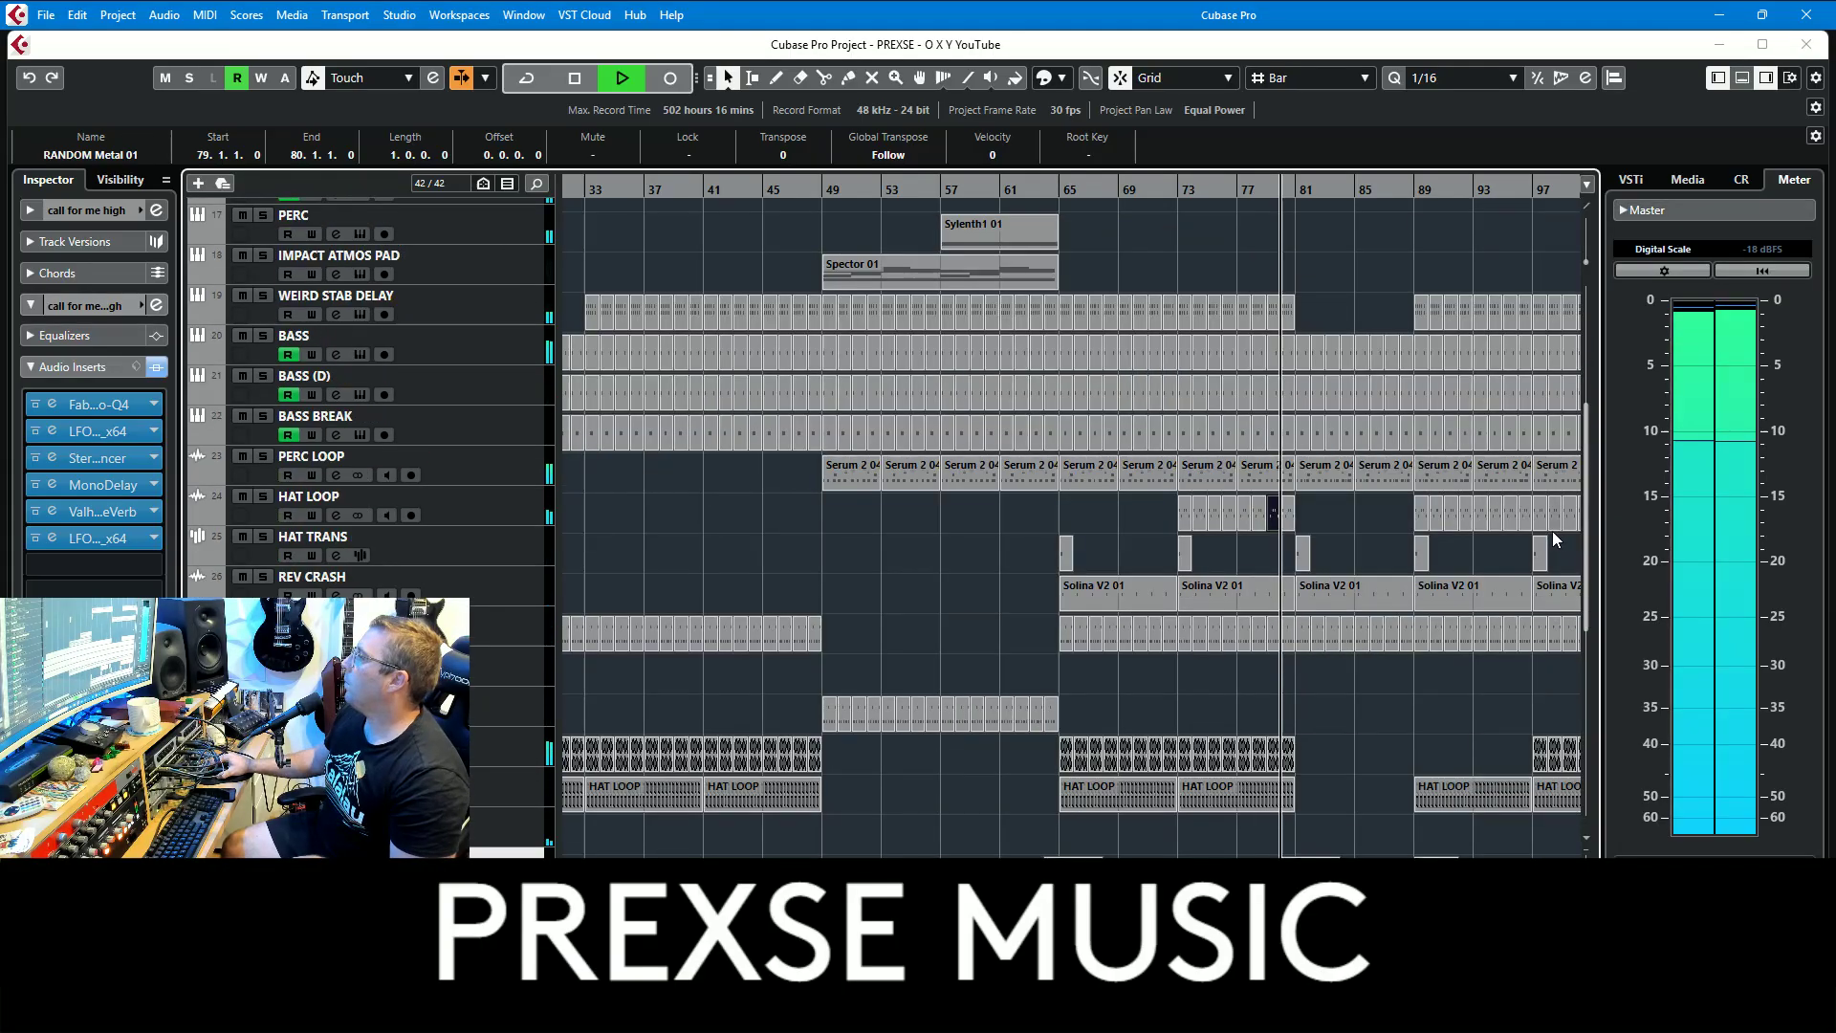
{"action": "scroll", "coordinate": [1540, 528], "scroll_direction": "up", "scroll_amount": 5}
{"action": "scroll", "coordinate": [1529, 531], "scroll_direction": "down", "scroll_amount": 3}
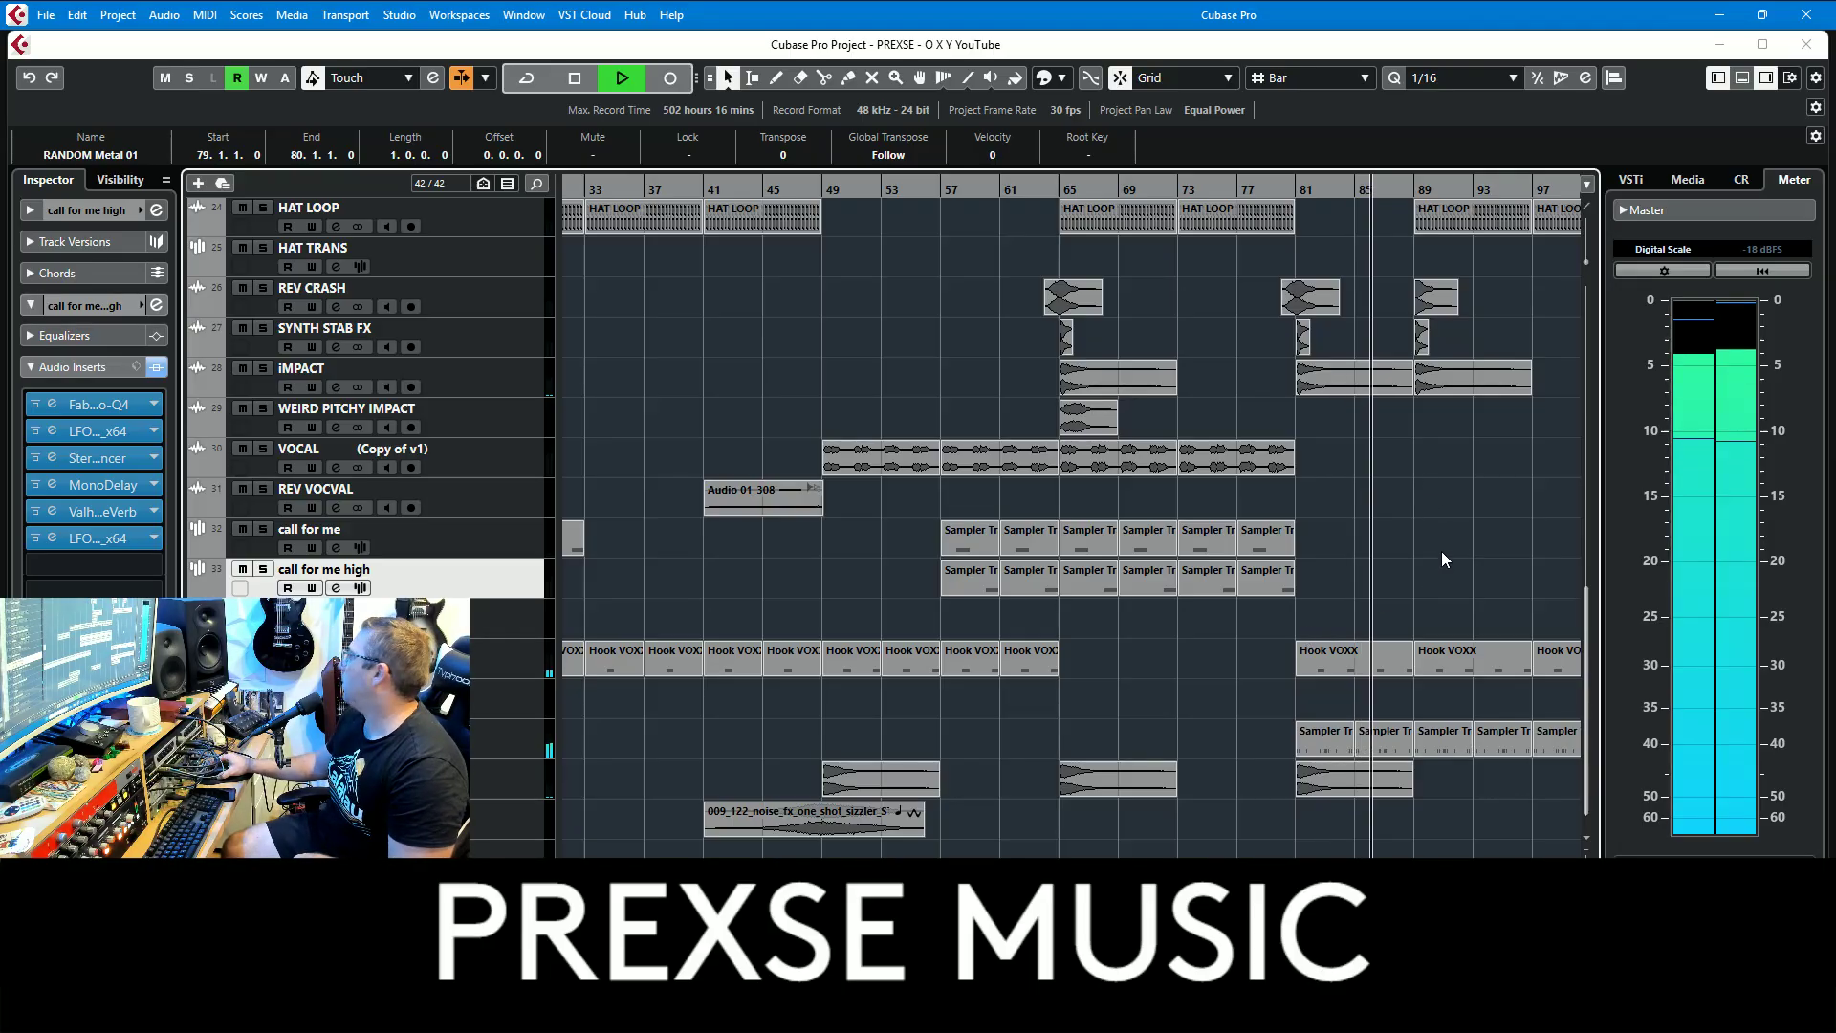
{"action": "left_click_drag", "start_coordinate": [1446, 549], "coordinate": [1193, 647]}
{"action": "scroll", "coordinate": [1205, 653], "scroll_direction": "up", "scroll_amount": 5}
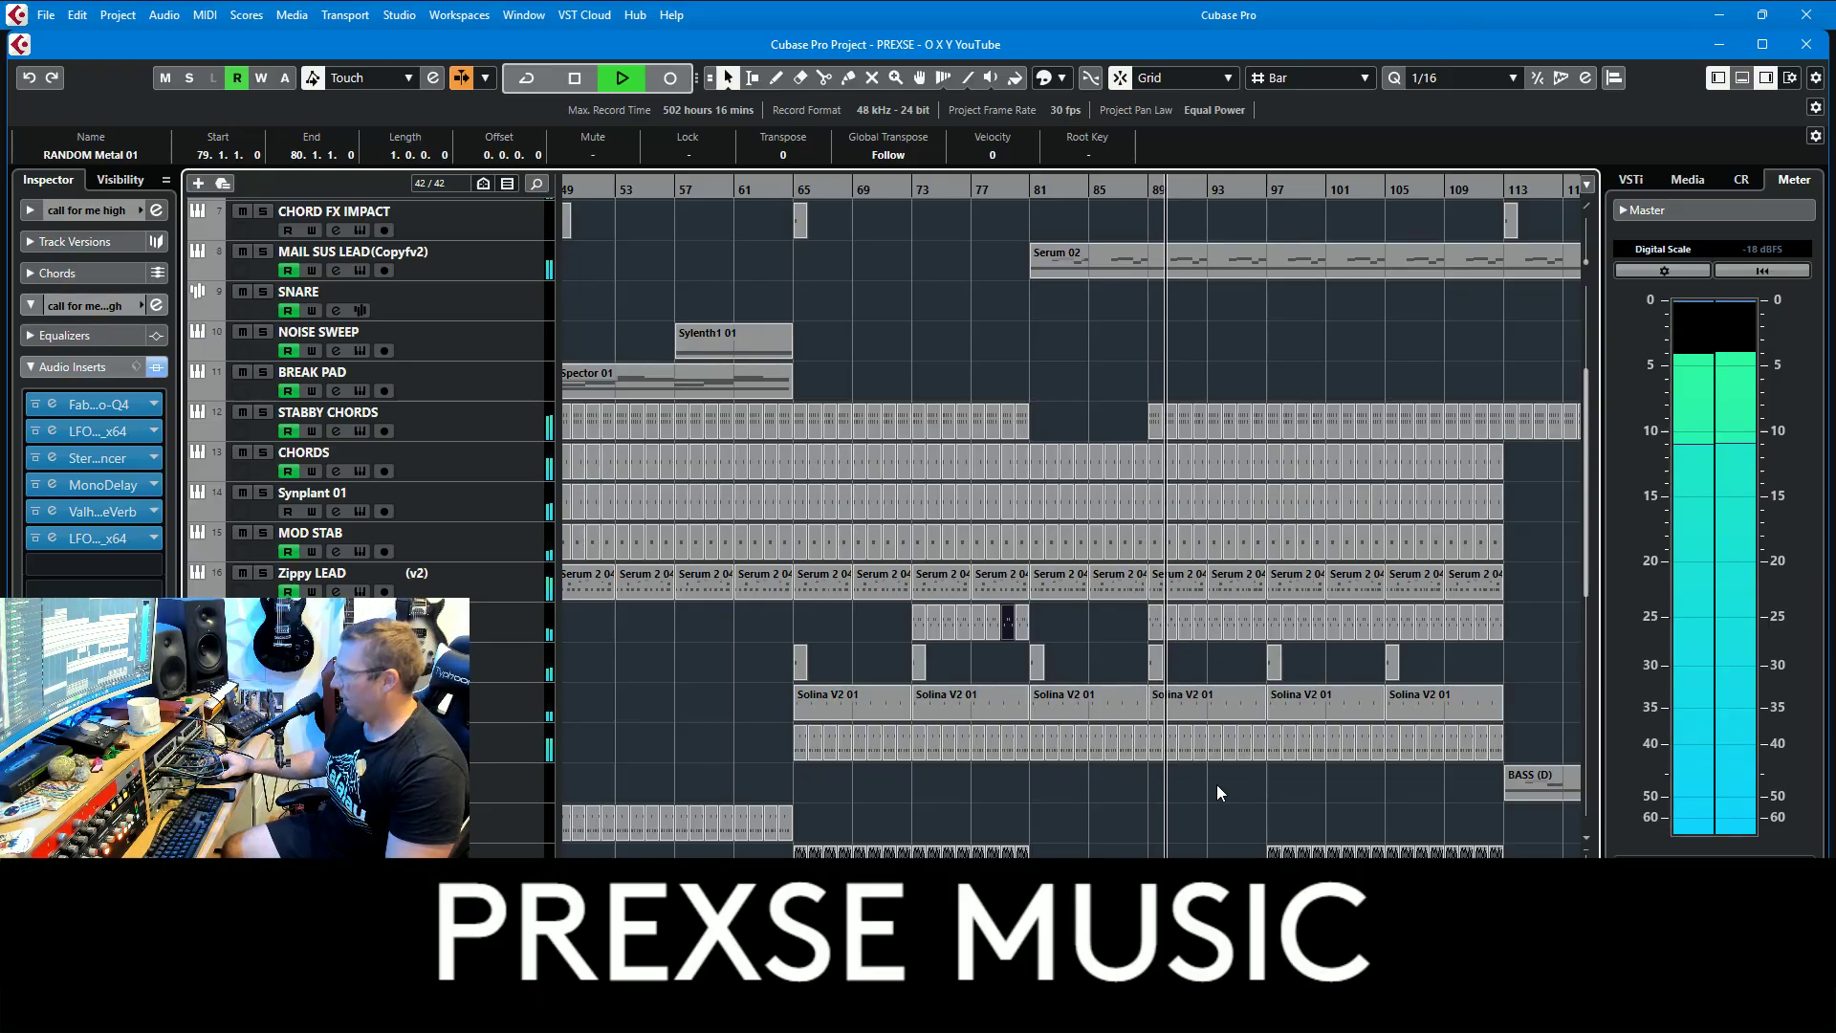
{"action": "scroll", "coordinate": [1217, 784], "scroll_direction": "down", "scroll_amount": 4}
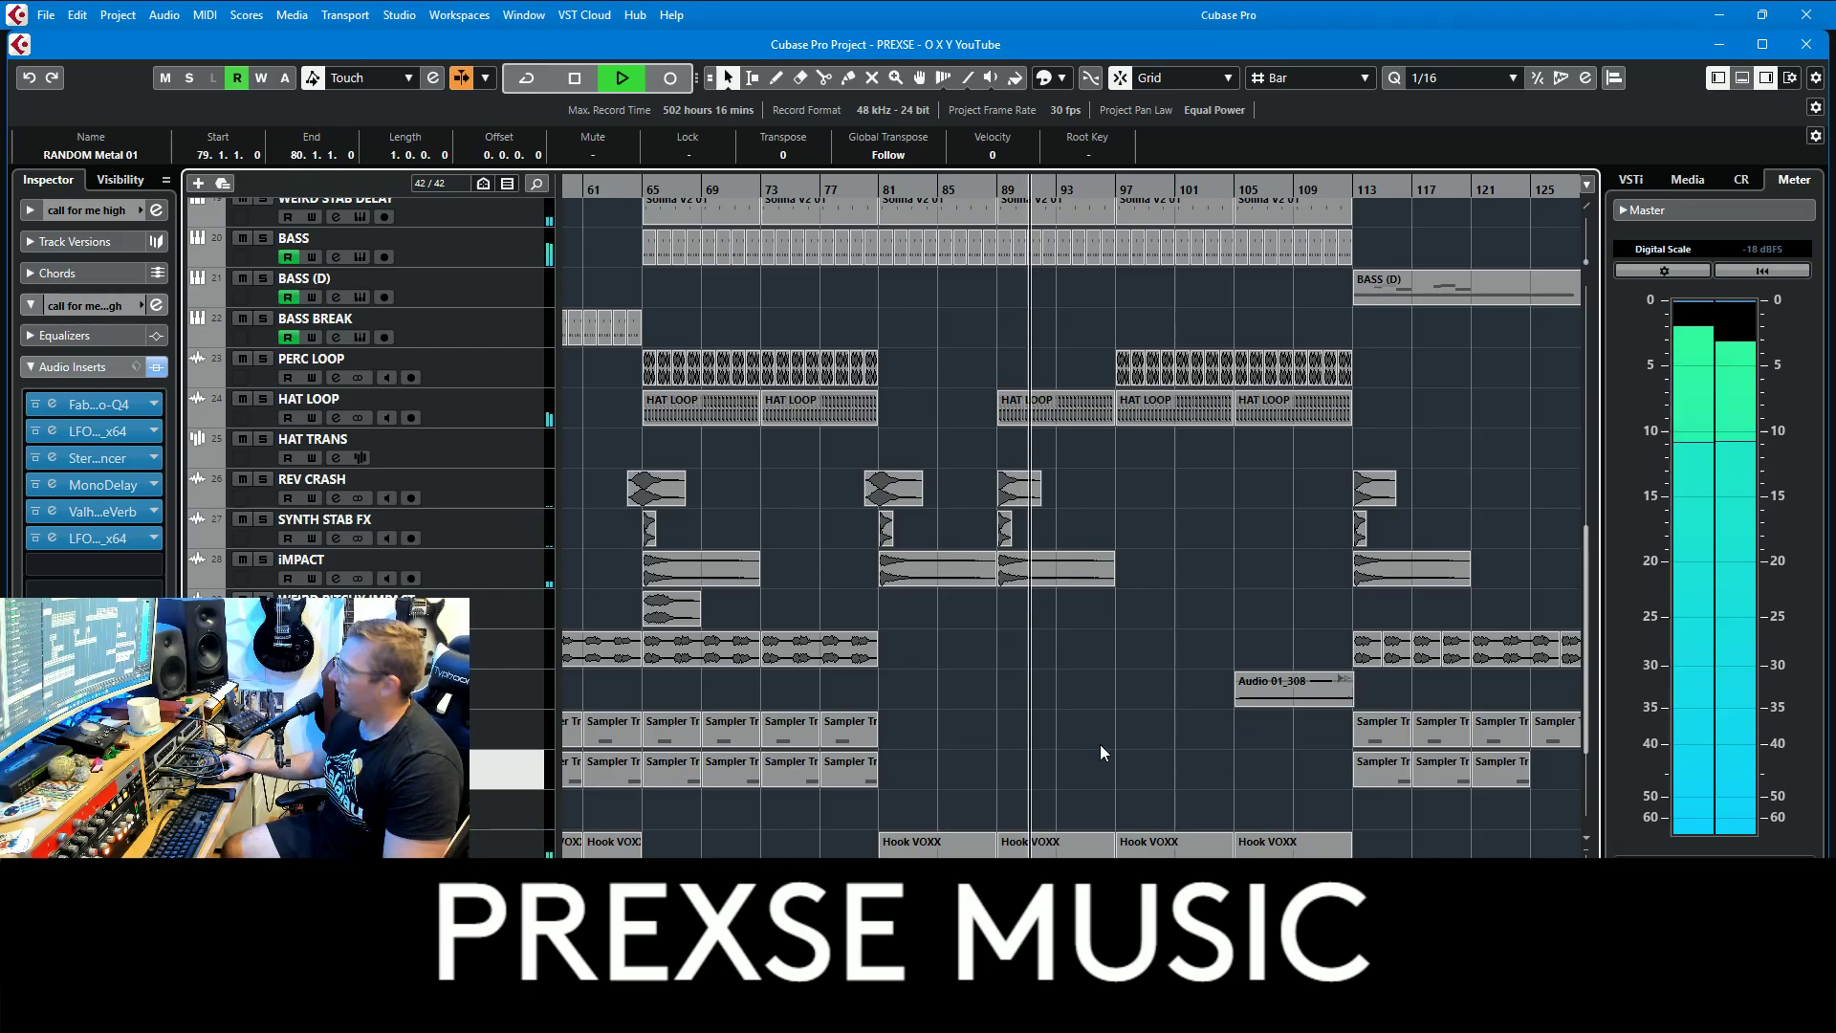
Step: Check the notes of the MAIL SUS LEAD track's Serum 02 part in the Key Editor, close it and stop playback
{"action": "scroll", "coordinate": [1175, 694], "scroll_direction": "up", "scroll_amount": 6}
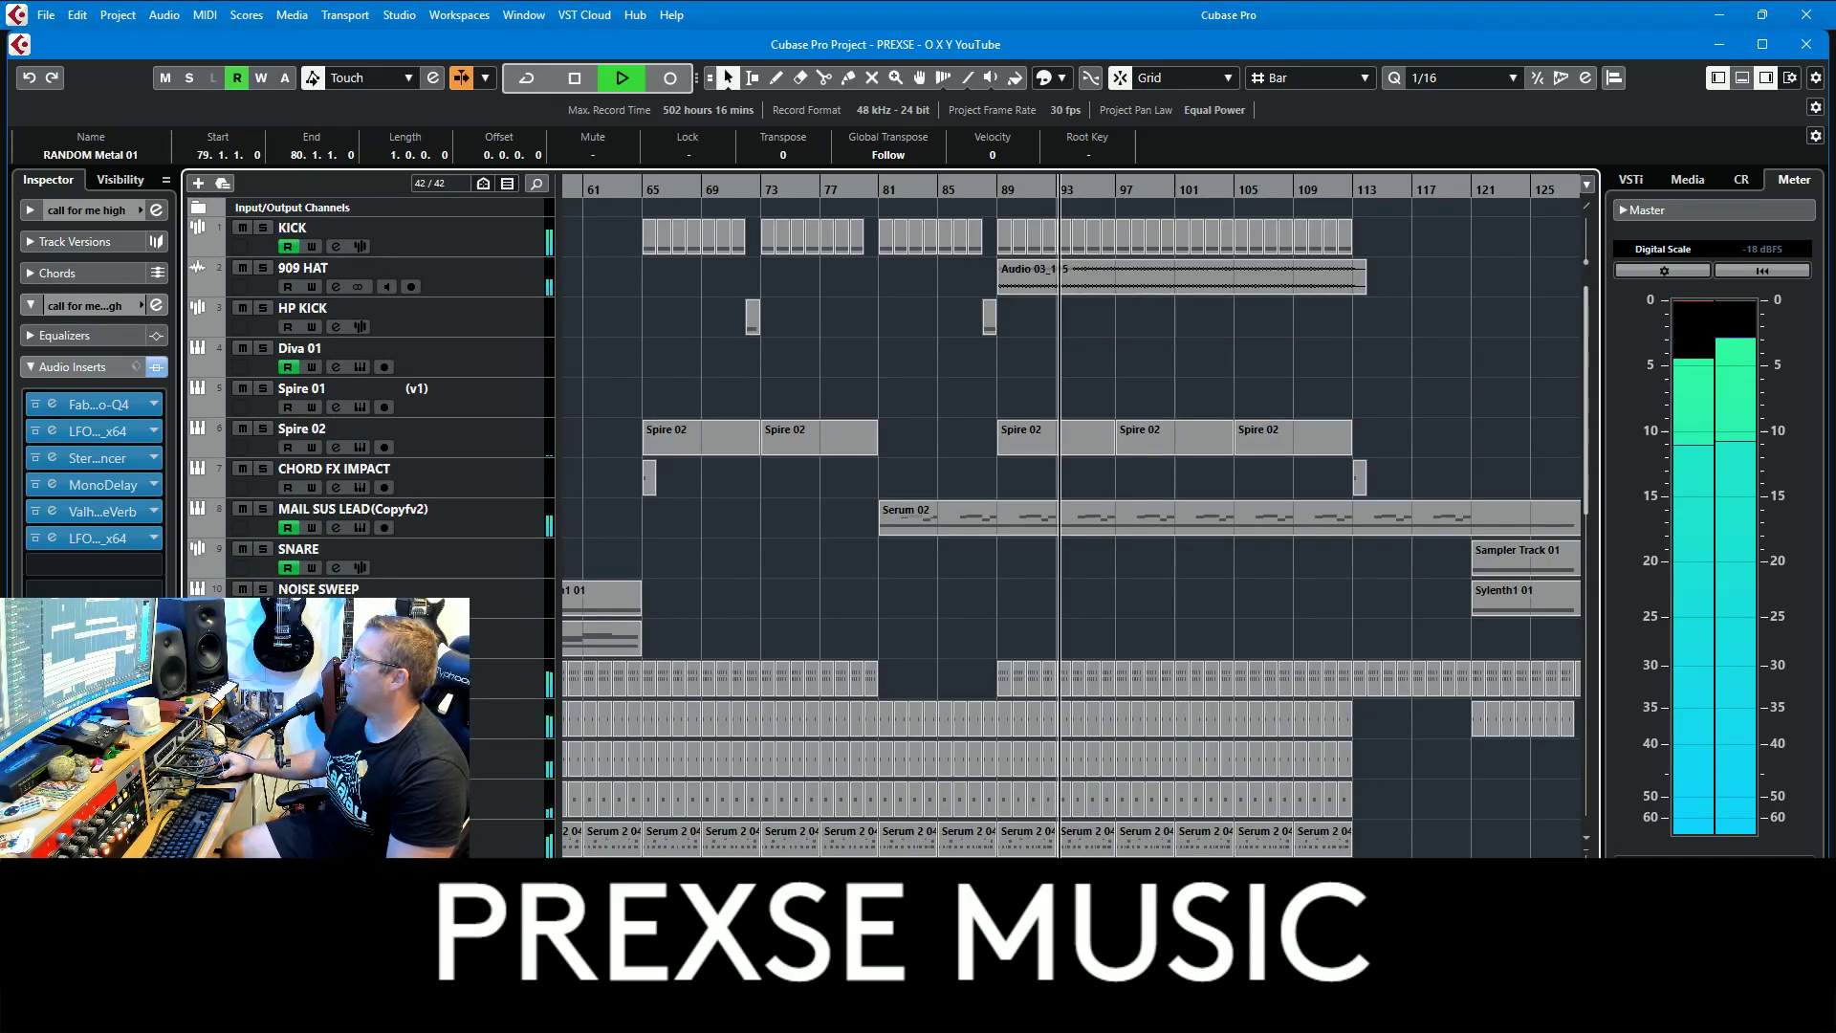
{"action": "double_click", "coordinate": [1238, 509]}
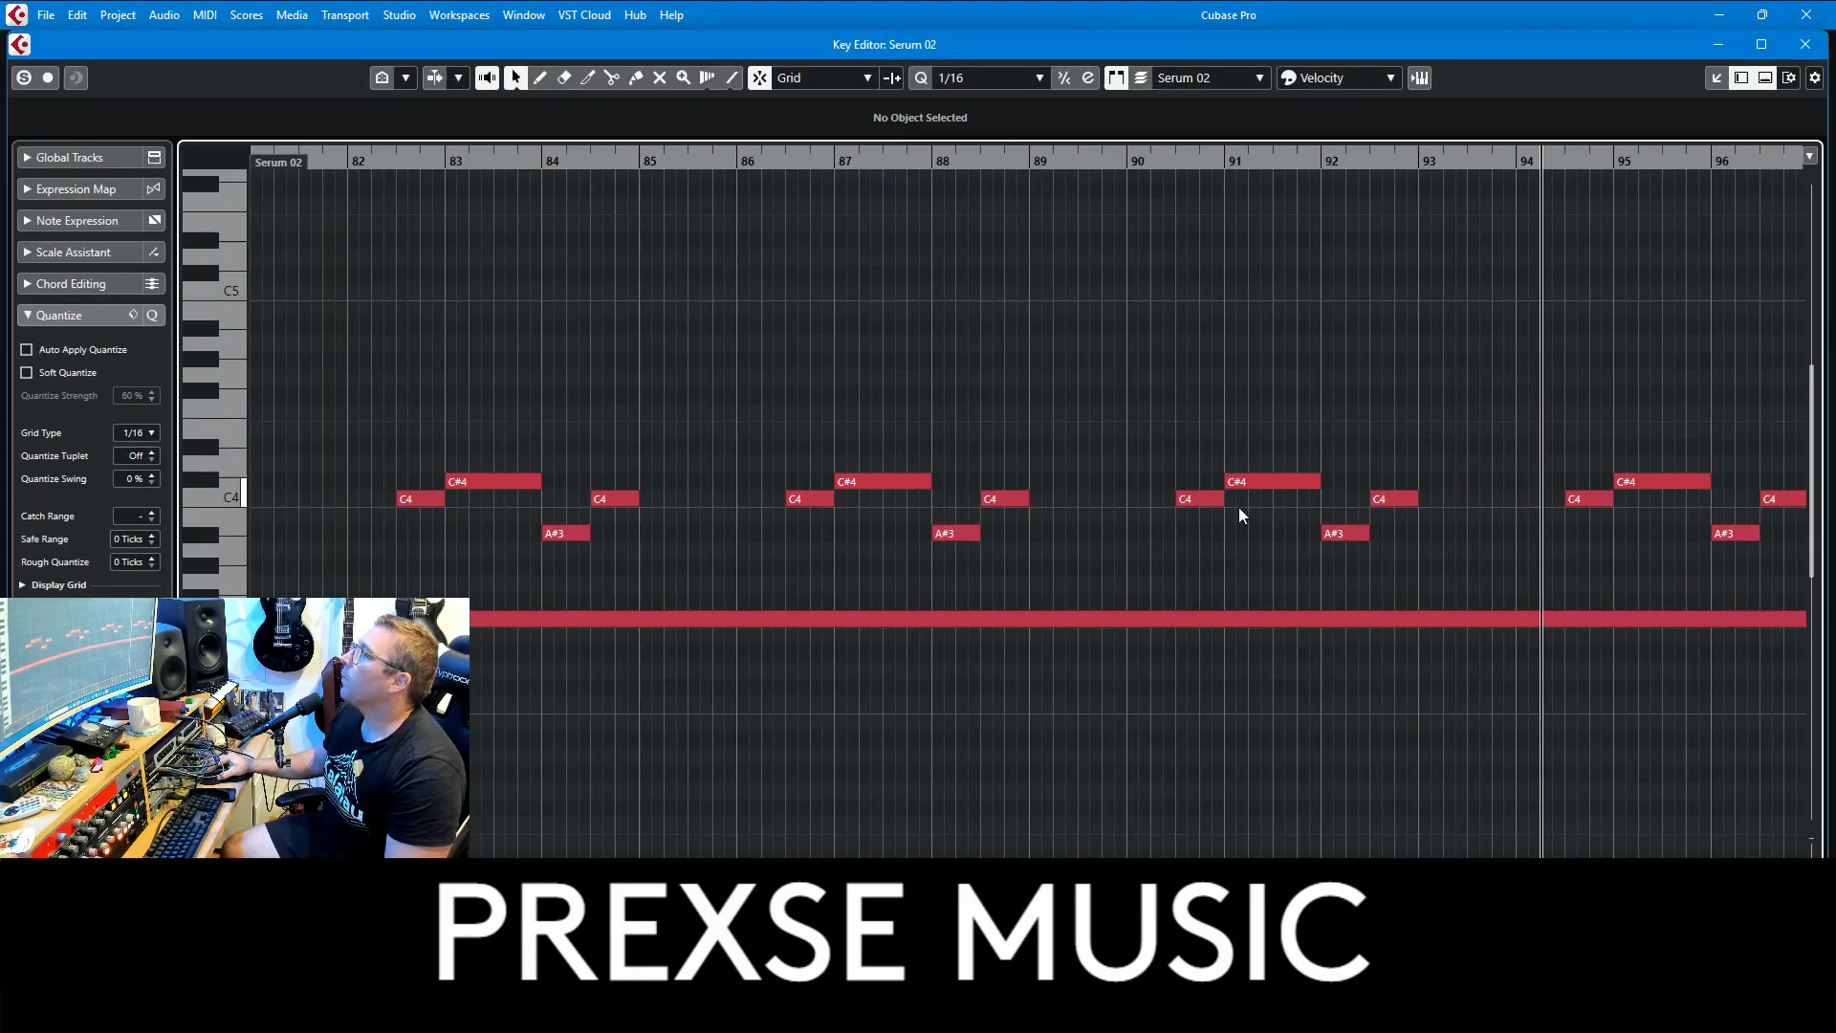
{"action": "left_click_drag", "start_coordinate": [1478, 423], "coordinate": [1056, 382]}
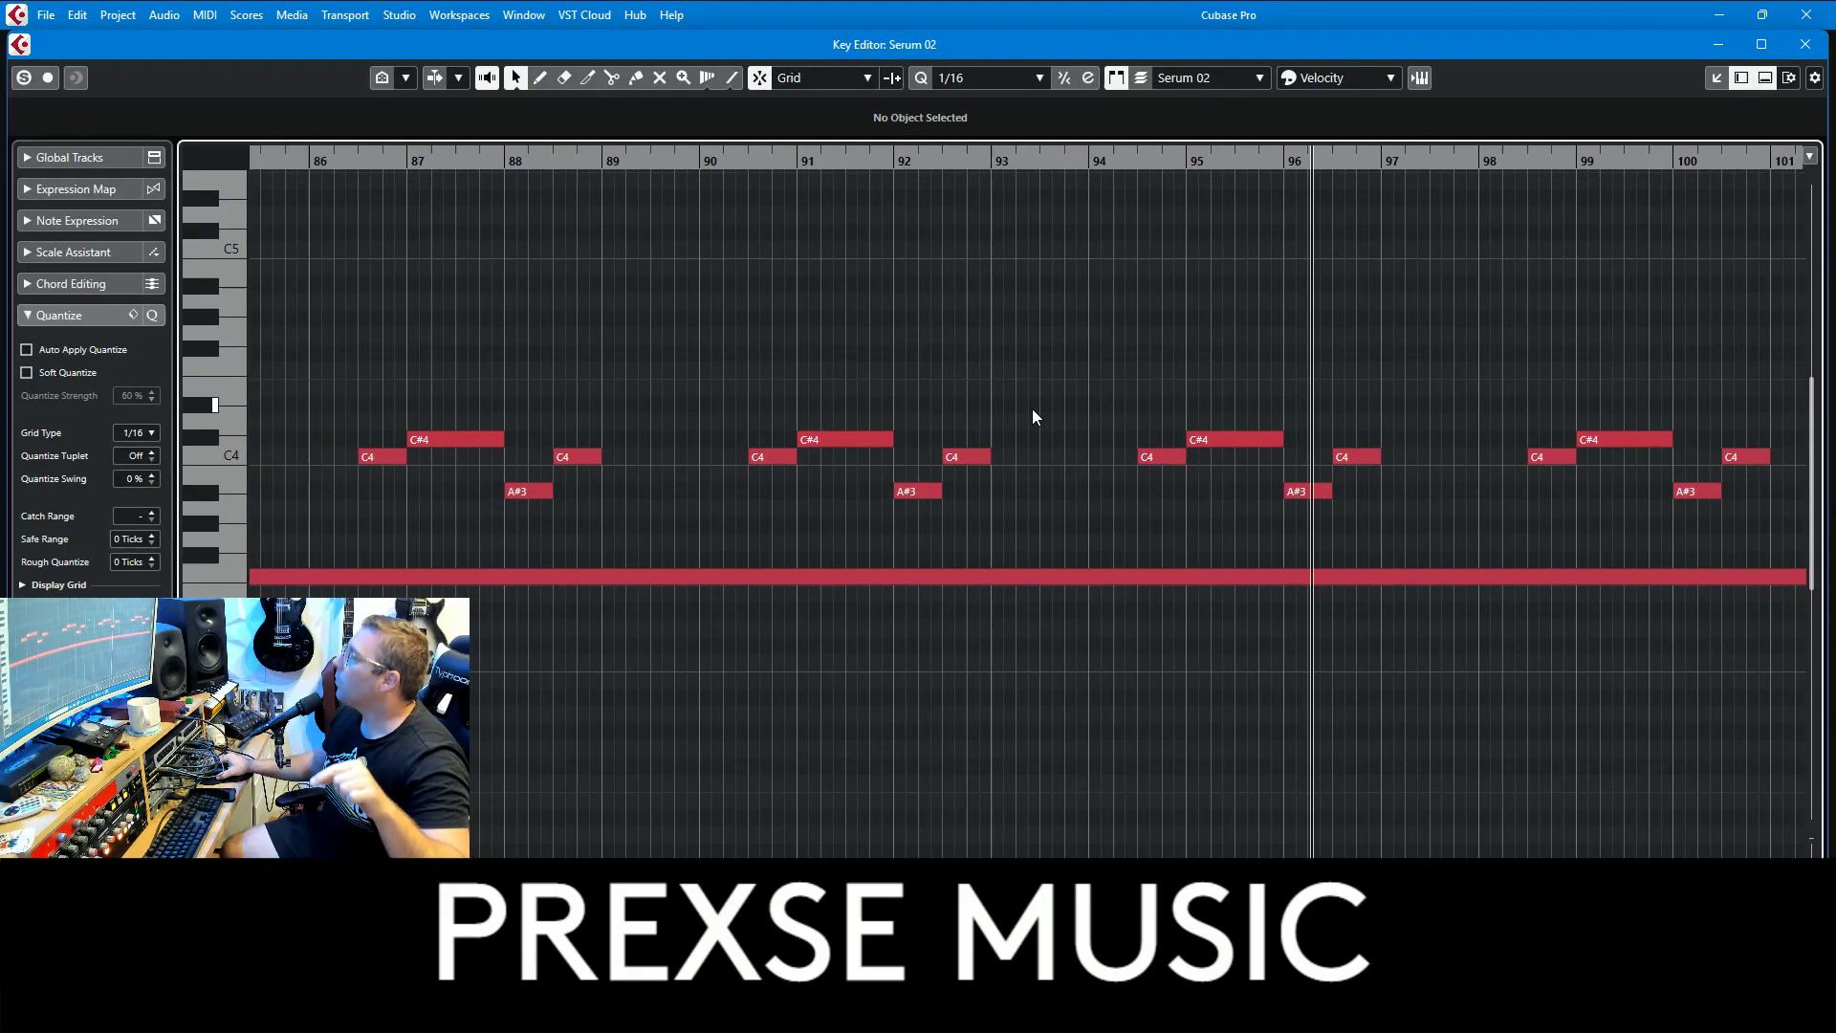
{"action": "left_click", "coordinate": [1804, 45]}
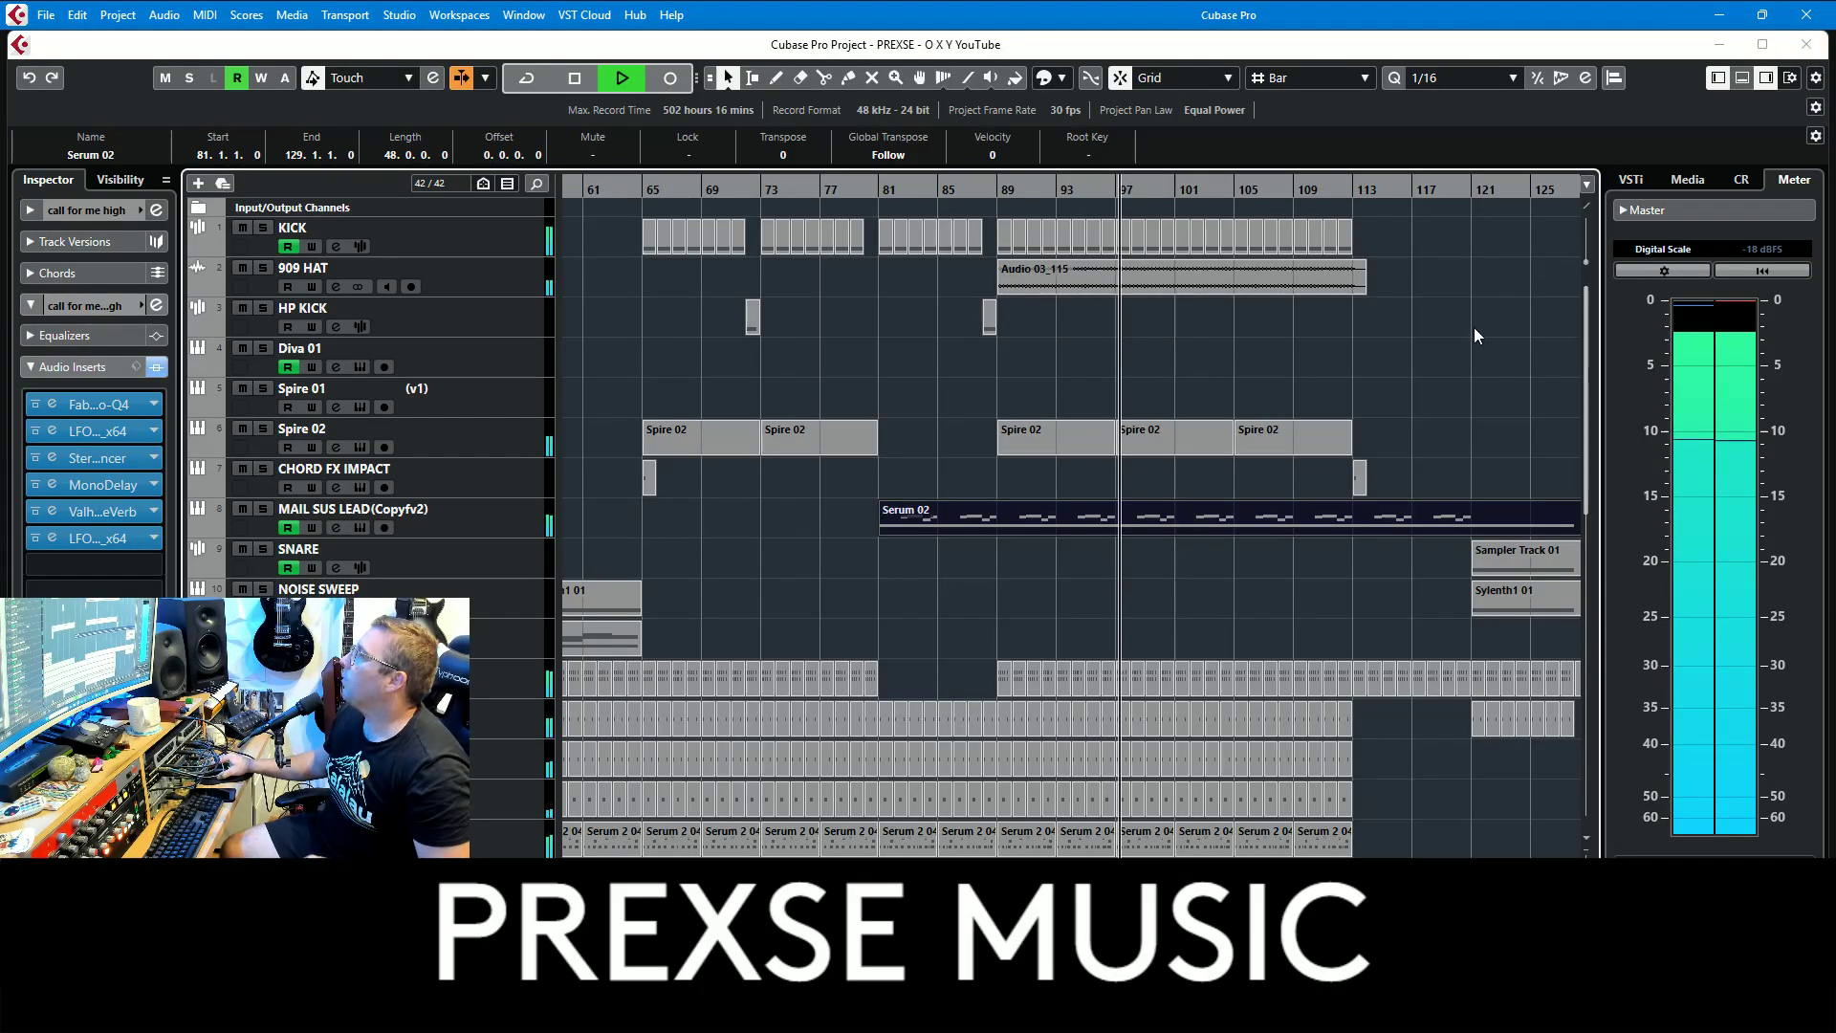
{"action": "scroll", "coordinate": [1274, 301], "scroll_direction": "down", "scroll_amount": 4}
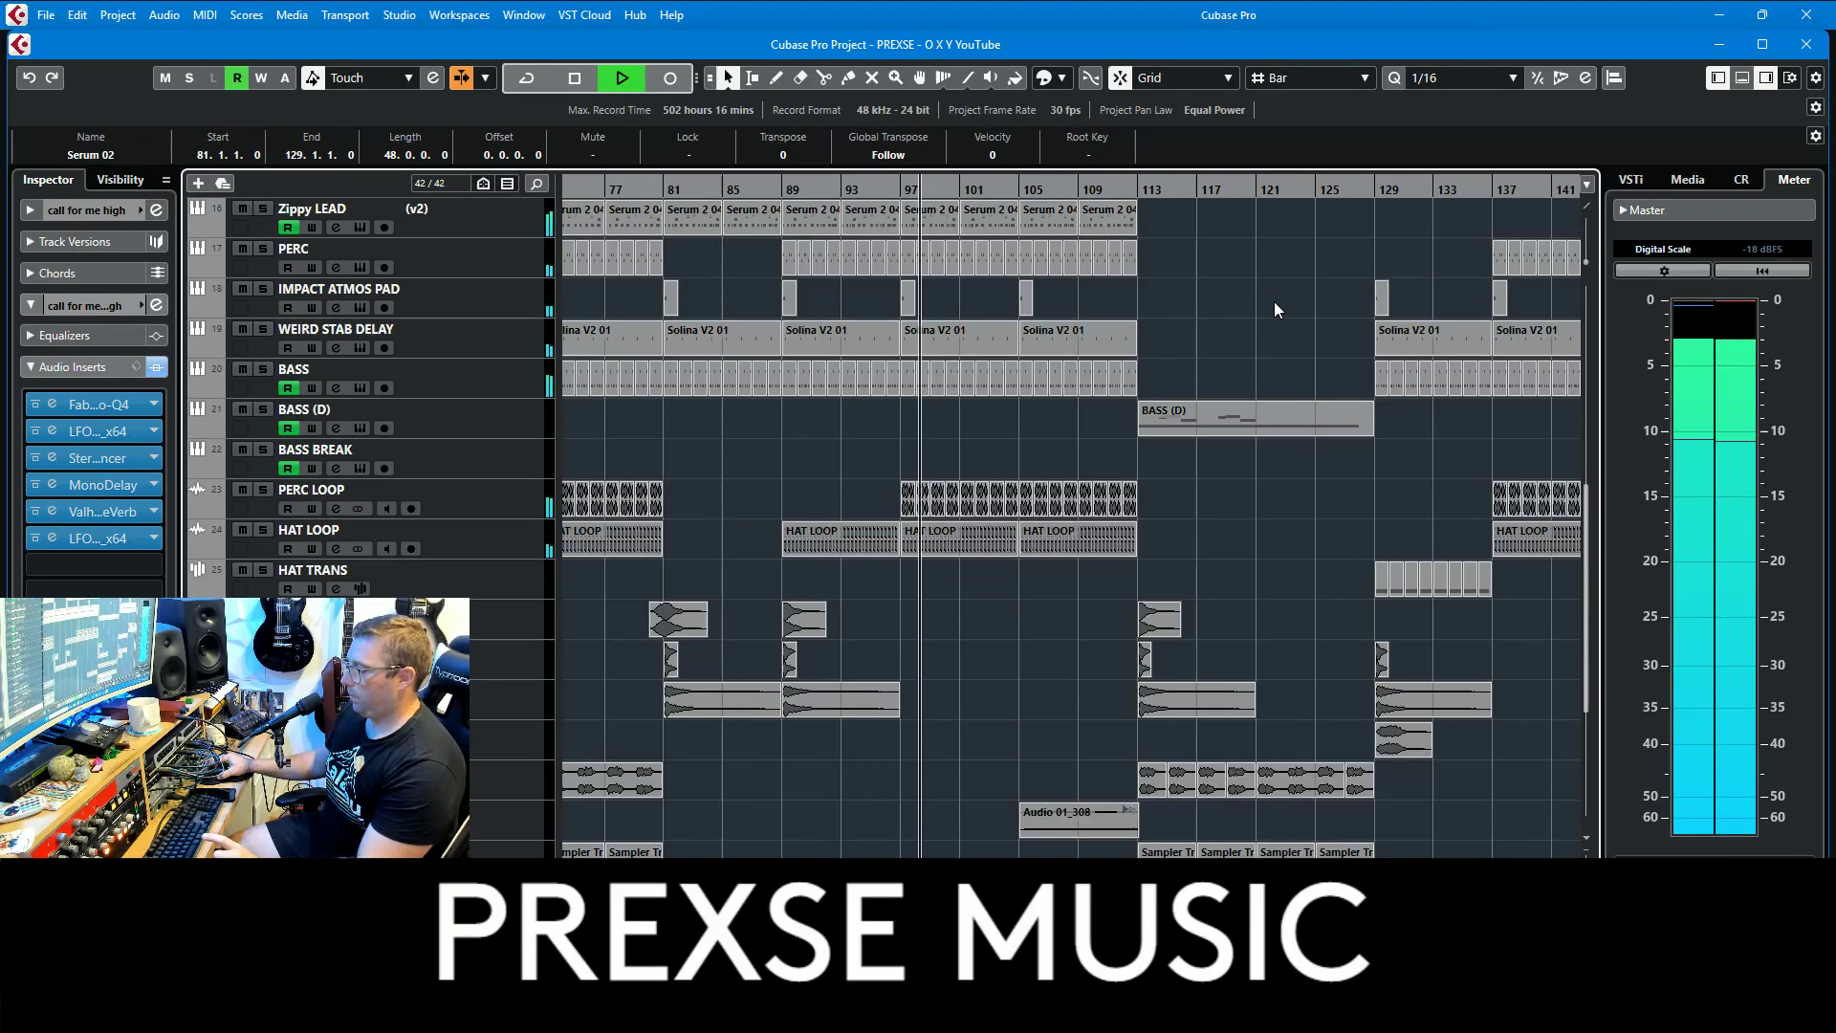
{"action": "key", "text": "space"}
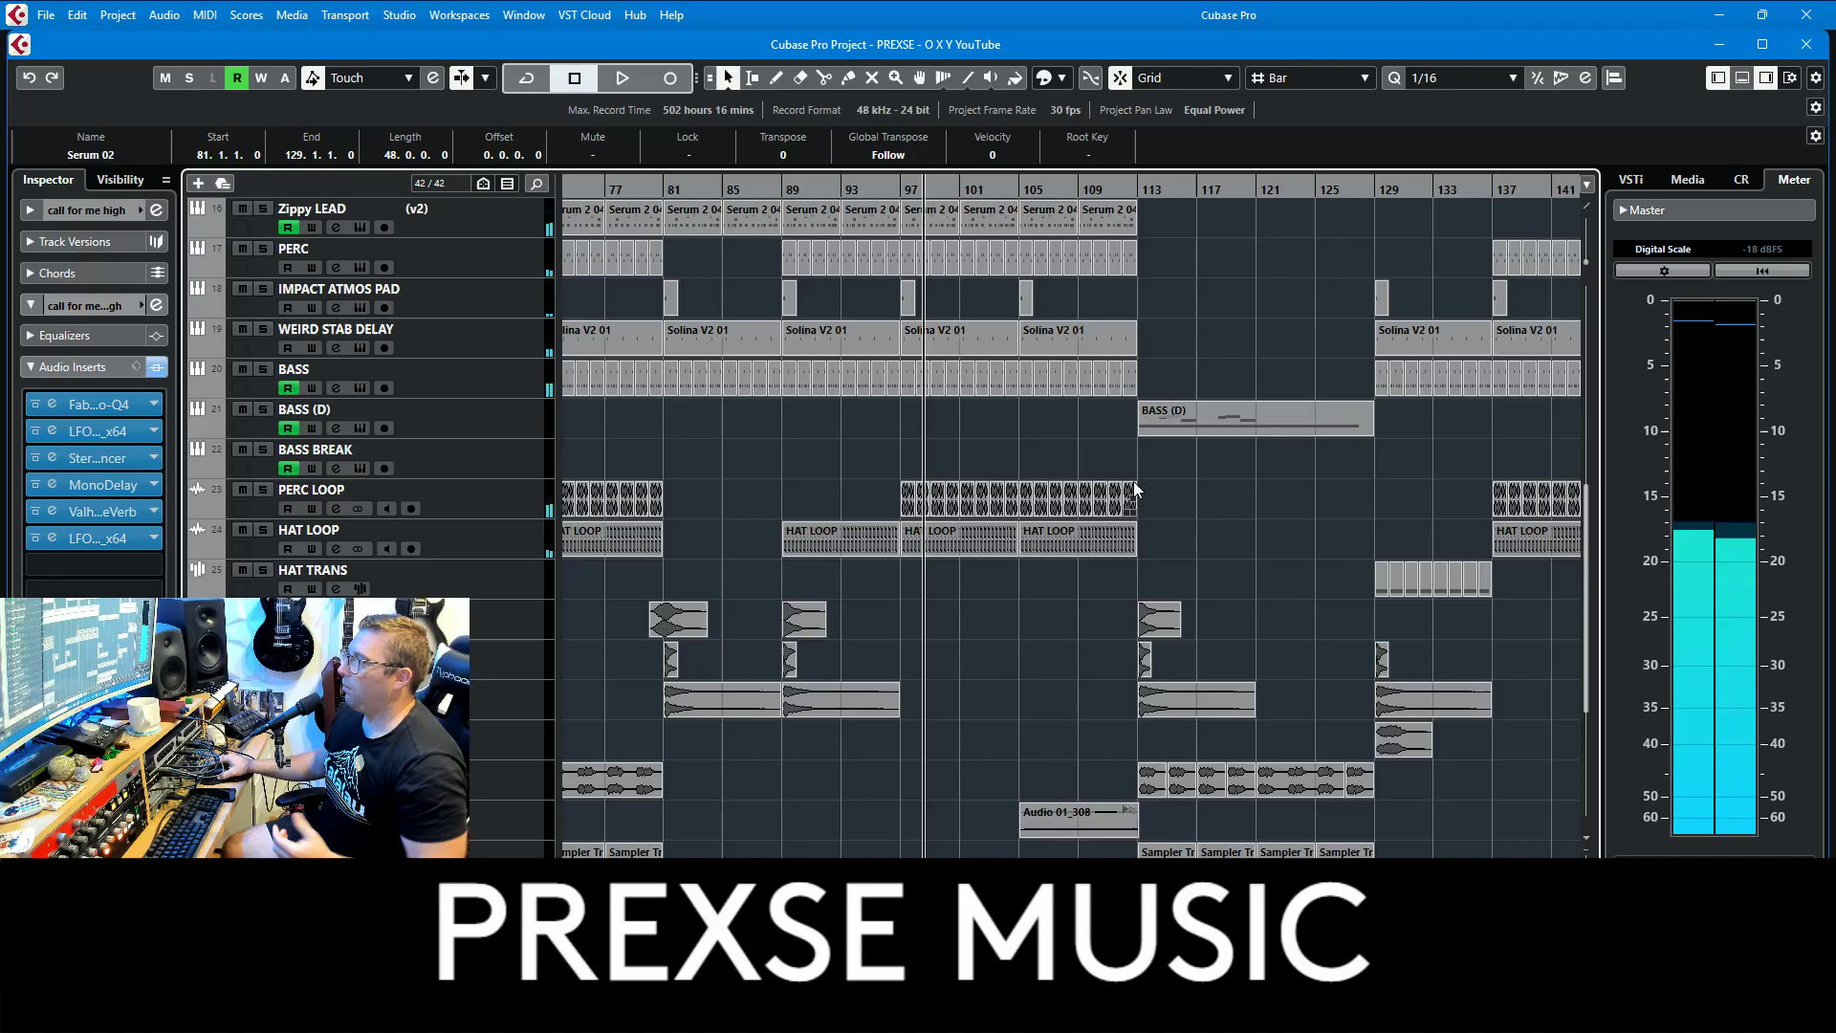
Step: Select the MAIL SUS LEAD track and examine the surrounding lead, chord and percussion tracks from bar 81 onward
{"action": "scroll", "coordinate": [1152, 464], "scroll_direction": "up", "scroll_amount": 6}
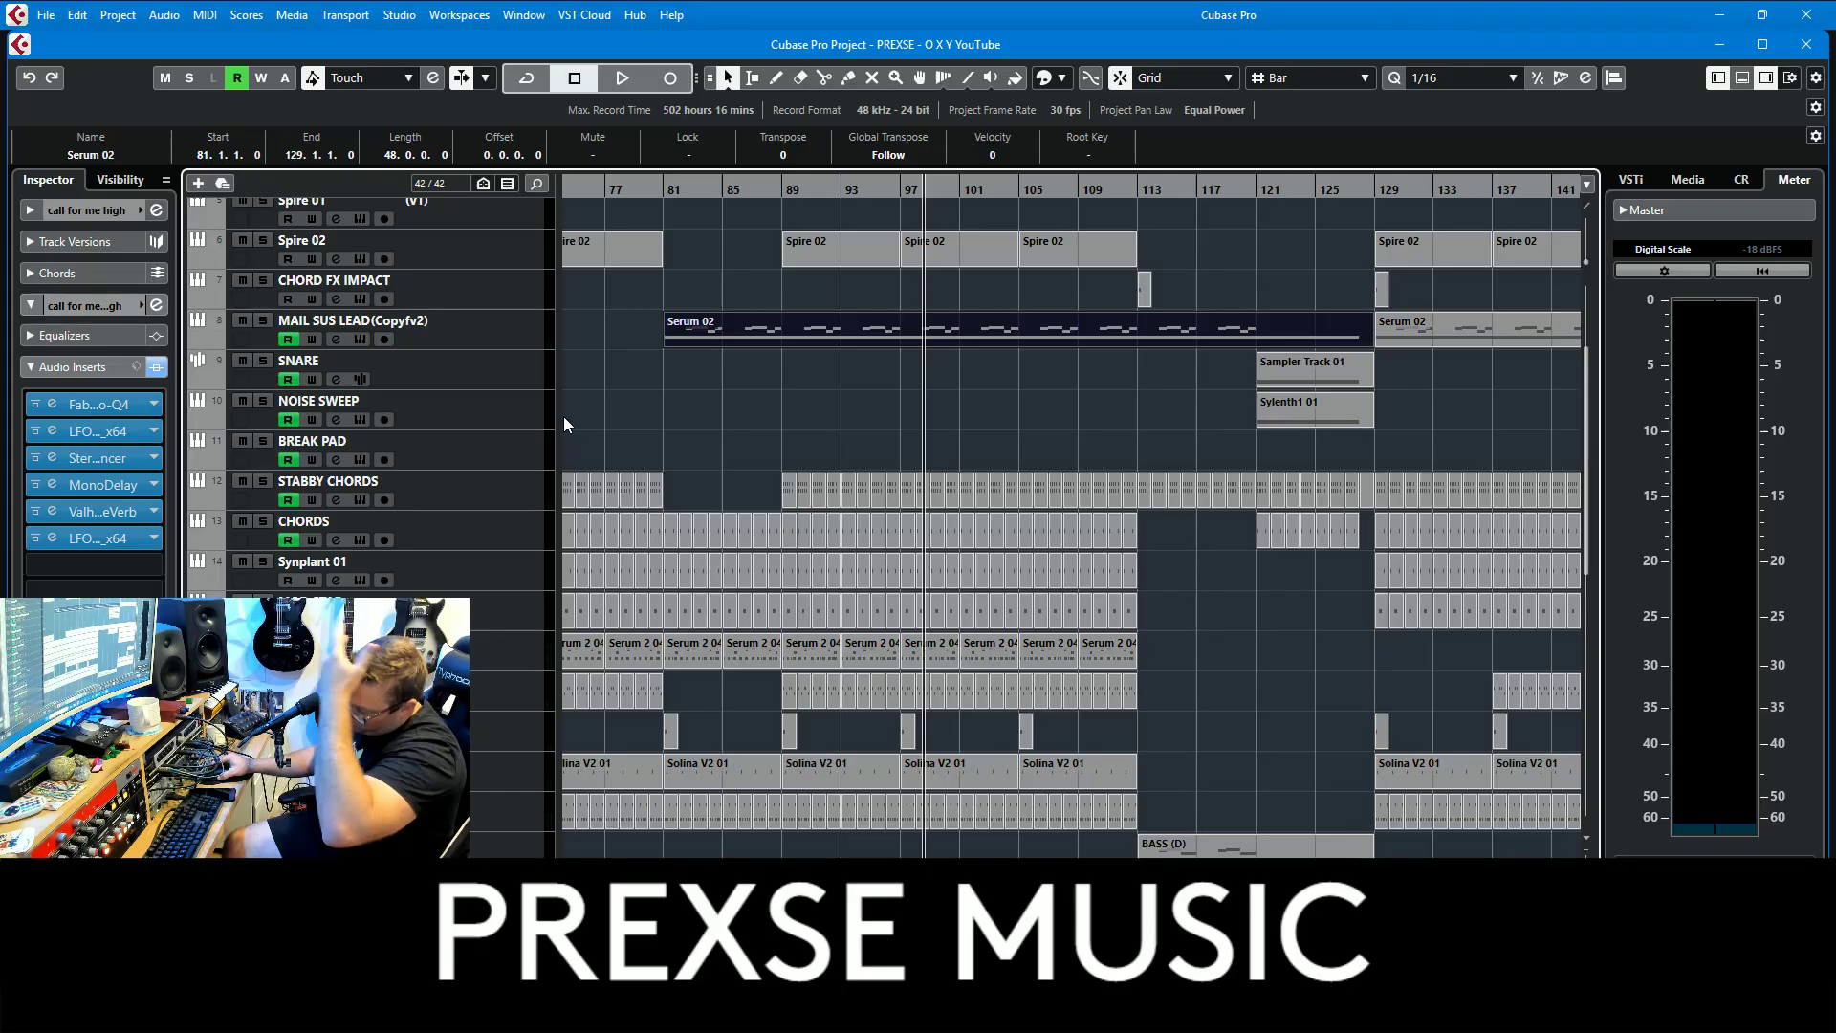
{"action": "left_click", "coordinate": [498, 324]}
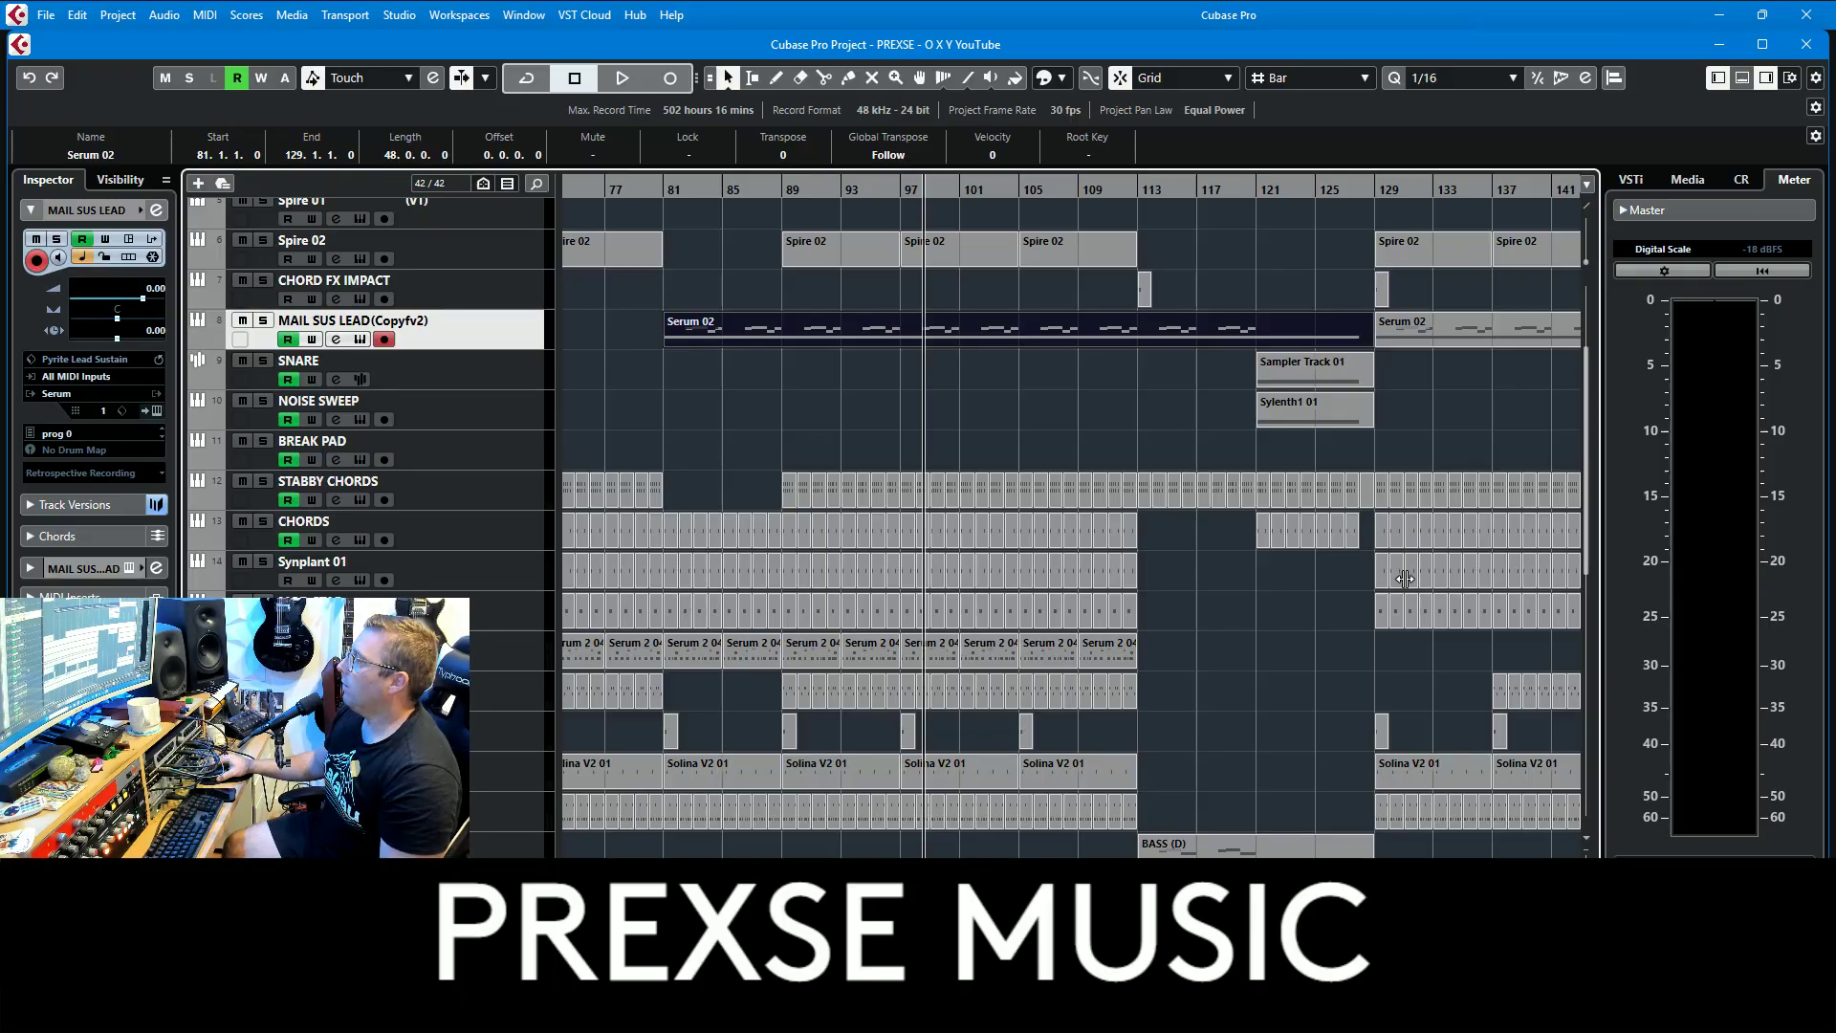
{"action": "left_click", "coordinate": [198, 340]}
{"action": "left_click", "coordinate": [198, 341]}
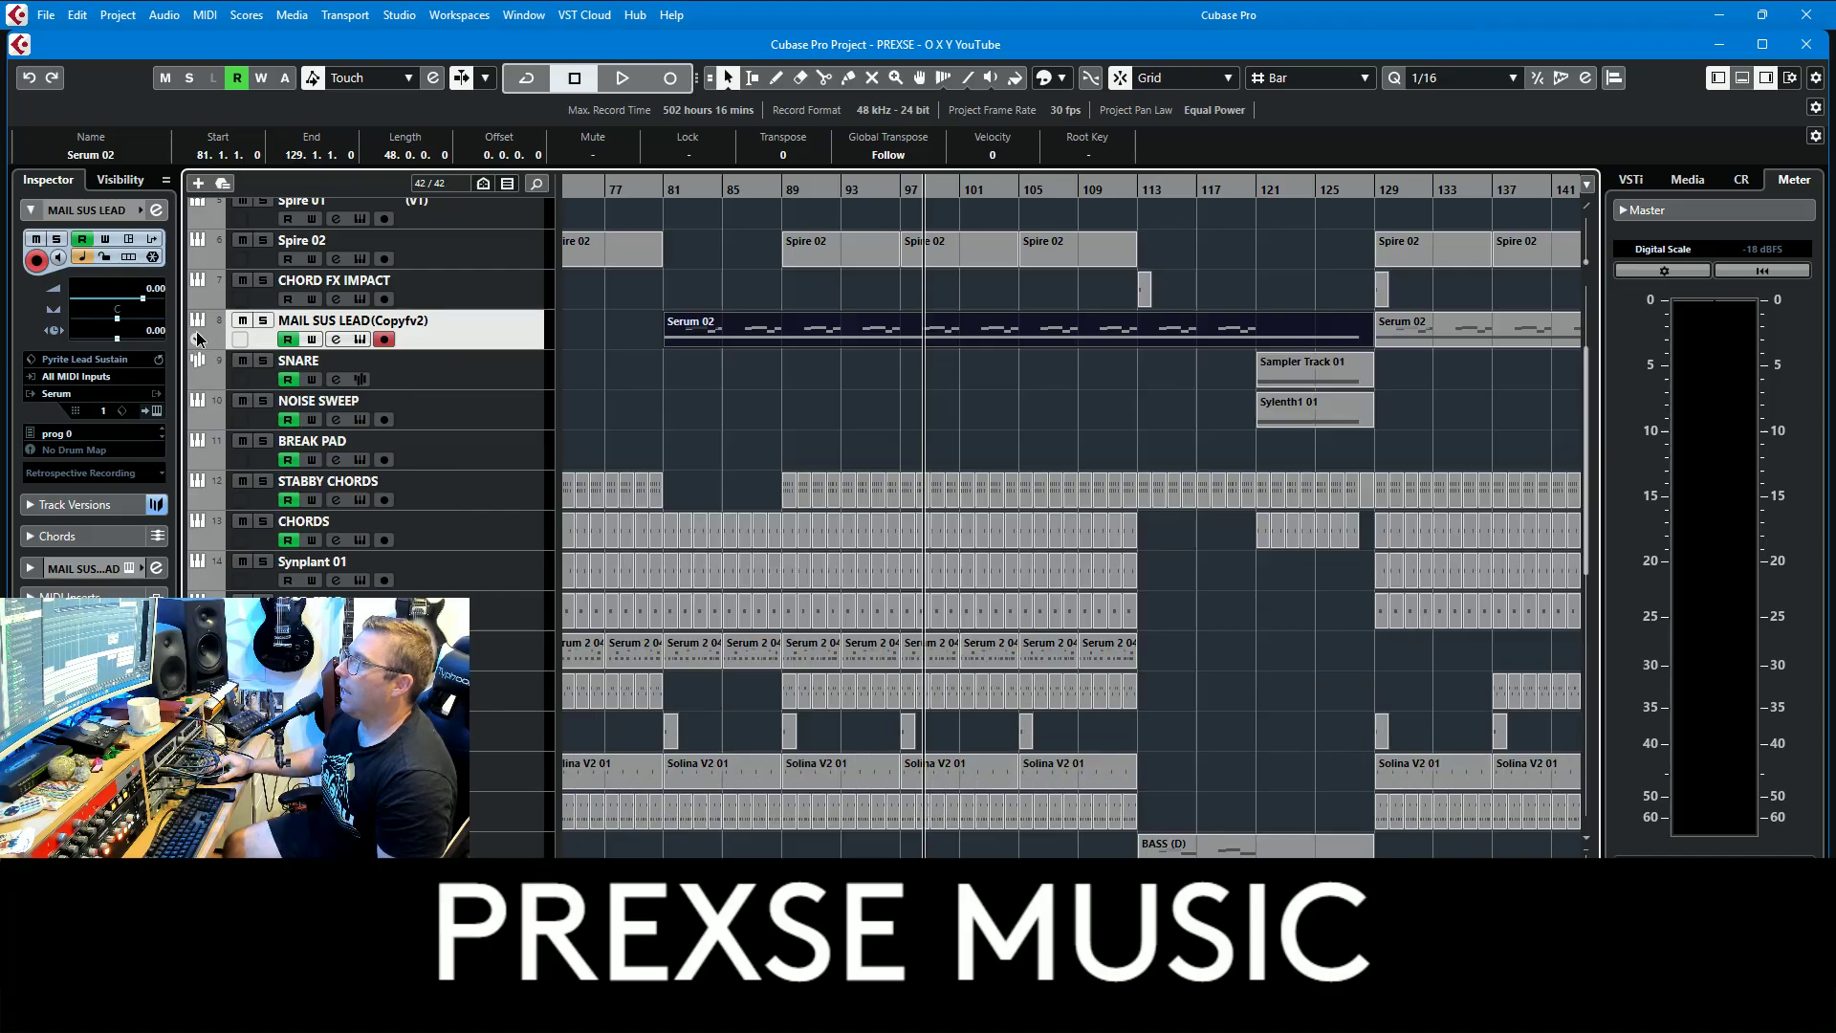
{"action": "scroll", "coordinate": [1195, 576], "scroll_direction": "down", "scroll_amount": 5}
{"action": "scroll", "coordinate": [1195, 576], "scroll_direction": "up", "scroll_amount": 5}
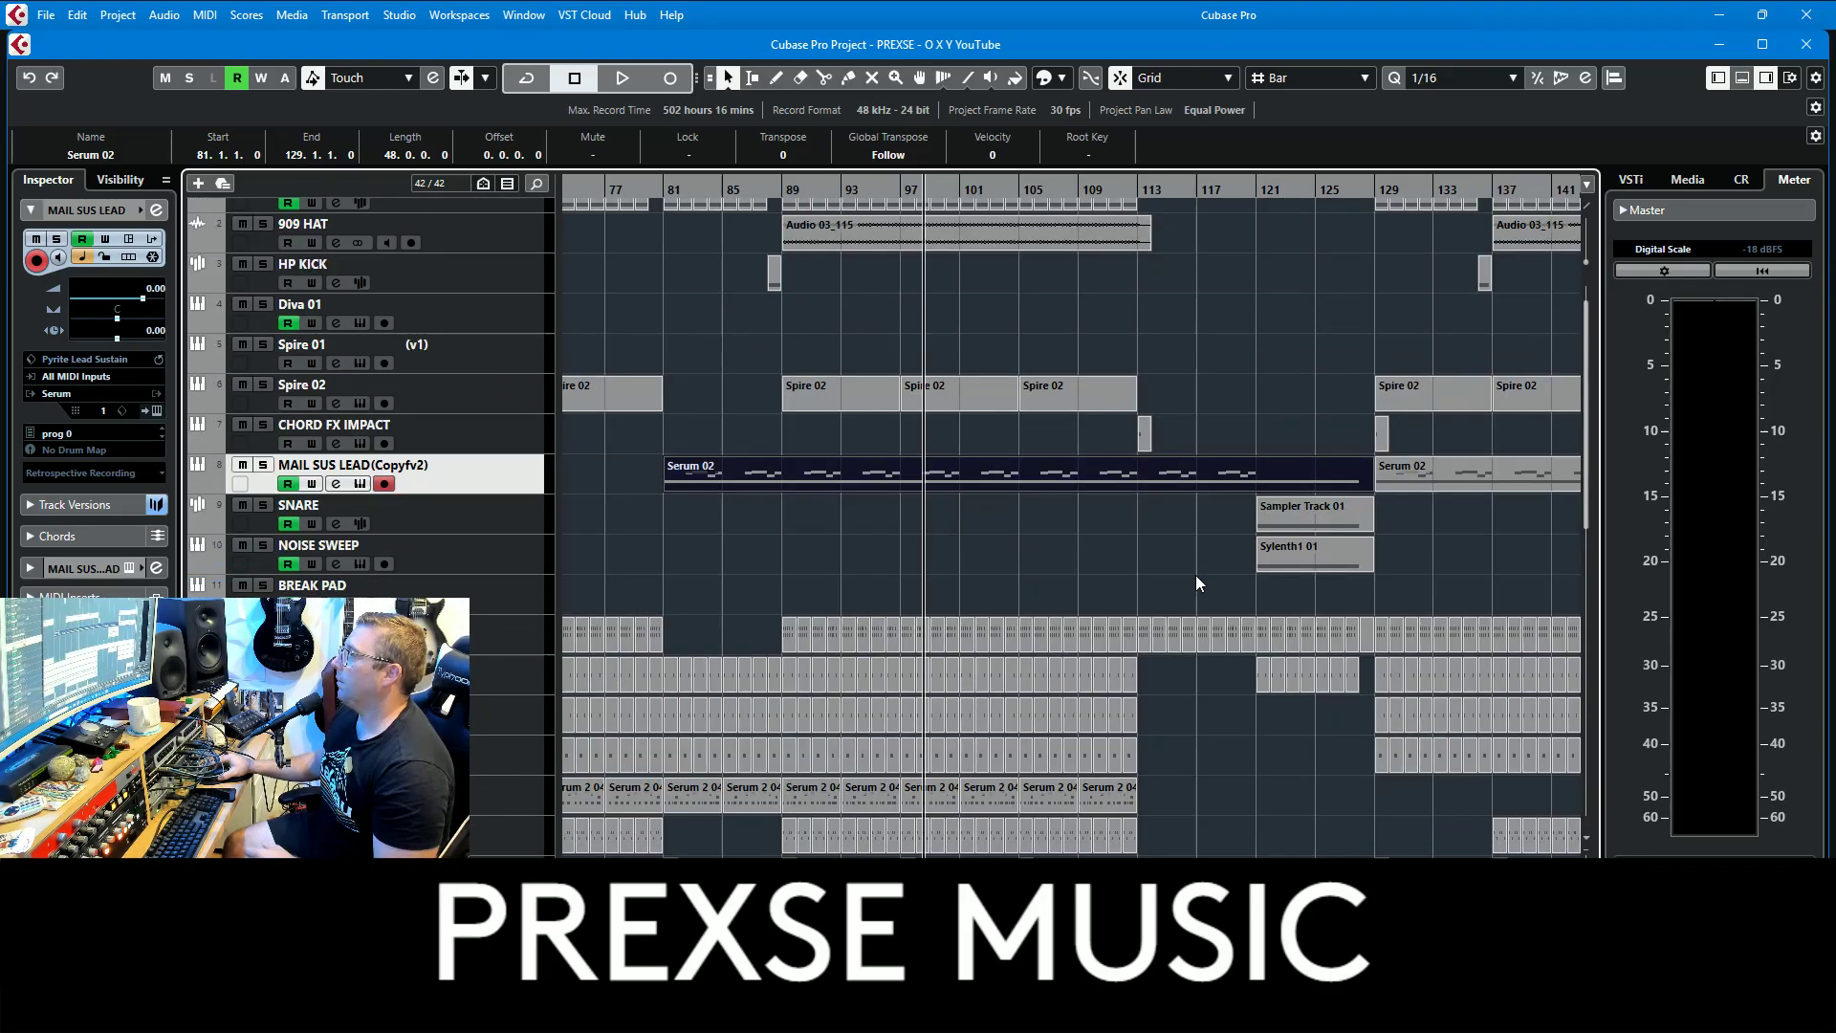
{"action": "scroll", "coordinate": [1110, 526], "scroll_direction": "down", "scroll_amount": 4}
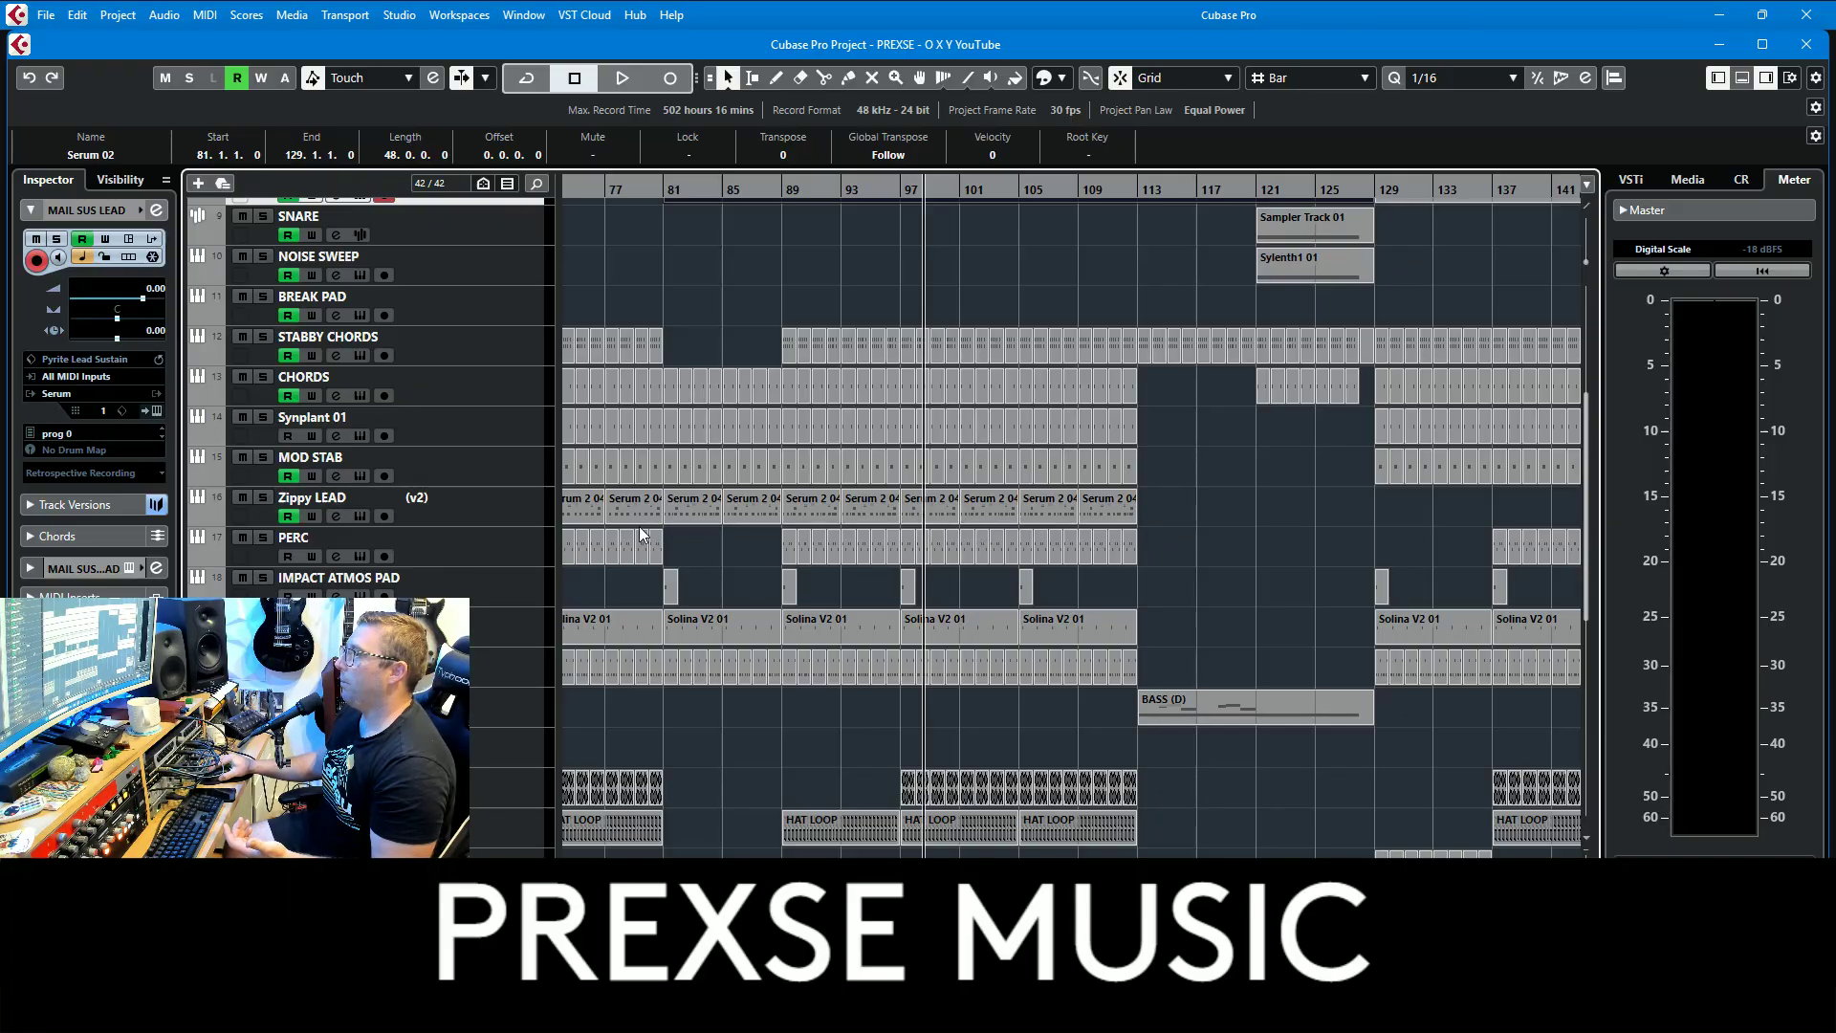
{"action": "scroll", "coordinate": [624, 545], "scroll_direction": "down", "scroll_amount": 5}
{"action": "scroll", "coordinate": [788, 635], "scroll_direction": "up", "scroll_amount": 5}
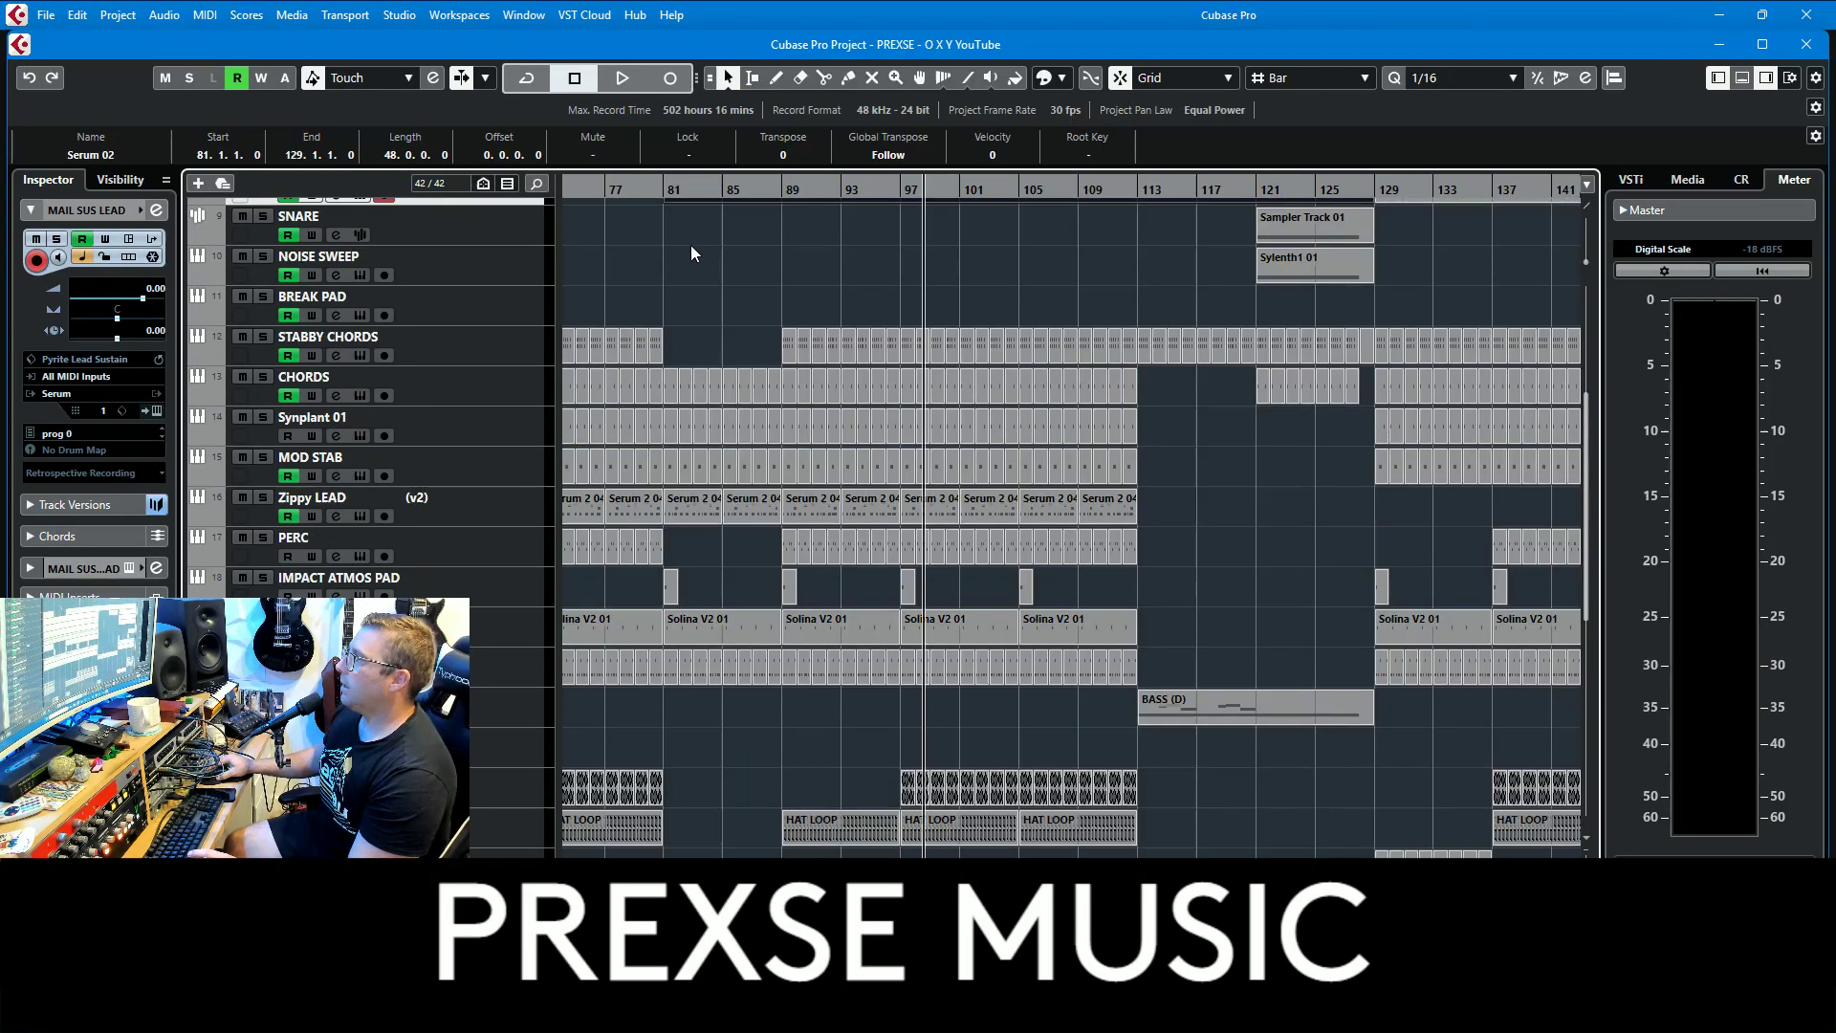
Step: Play the arrangement from about bar 79, solo and select the GLitch sampler track, and stop playback
{"action": "left_click", "coordinate": [647, 192]}
{"action": "key", "text": "space"}
{"action": "scroll", "coordinate": [731, 377], "scroll_direction": "down", "scroll_amount": 7}
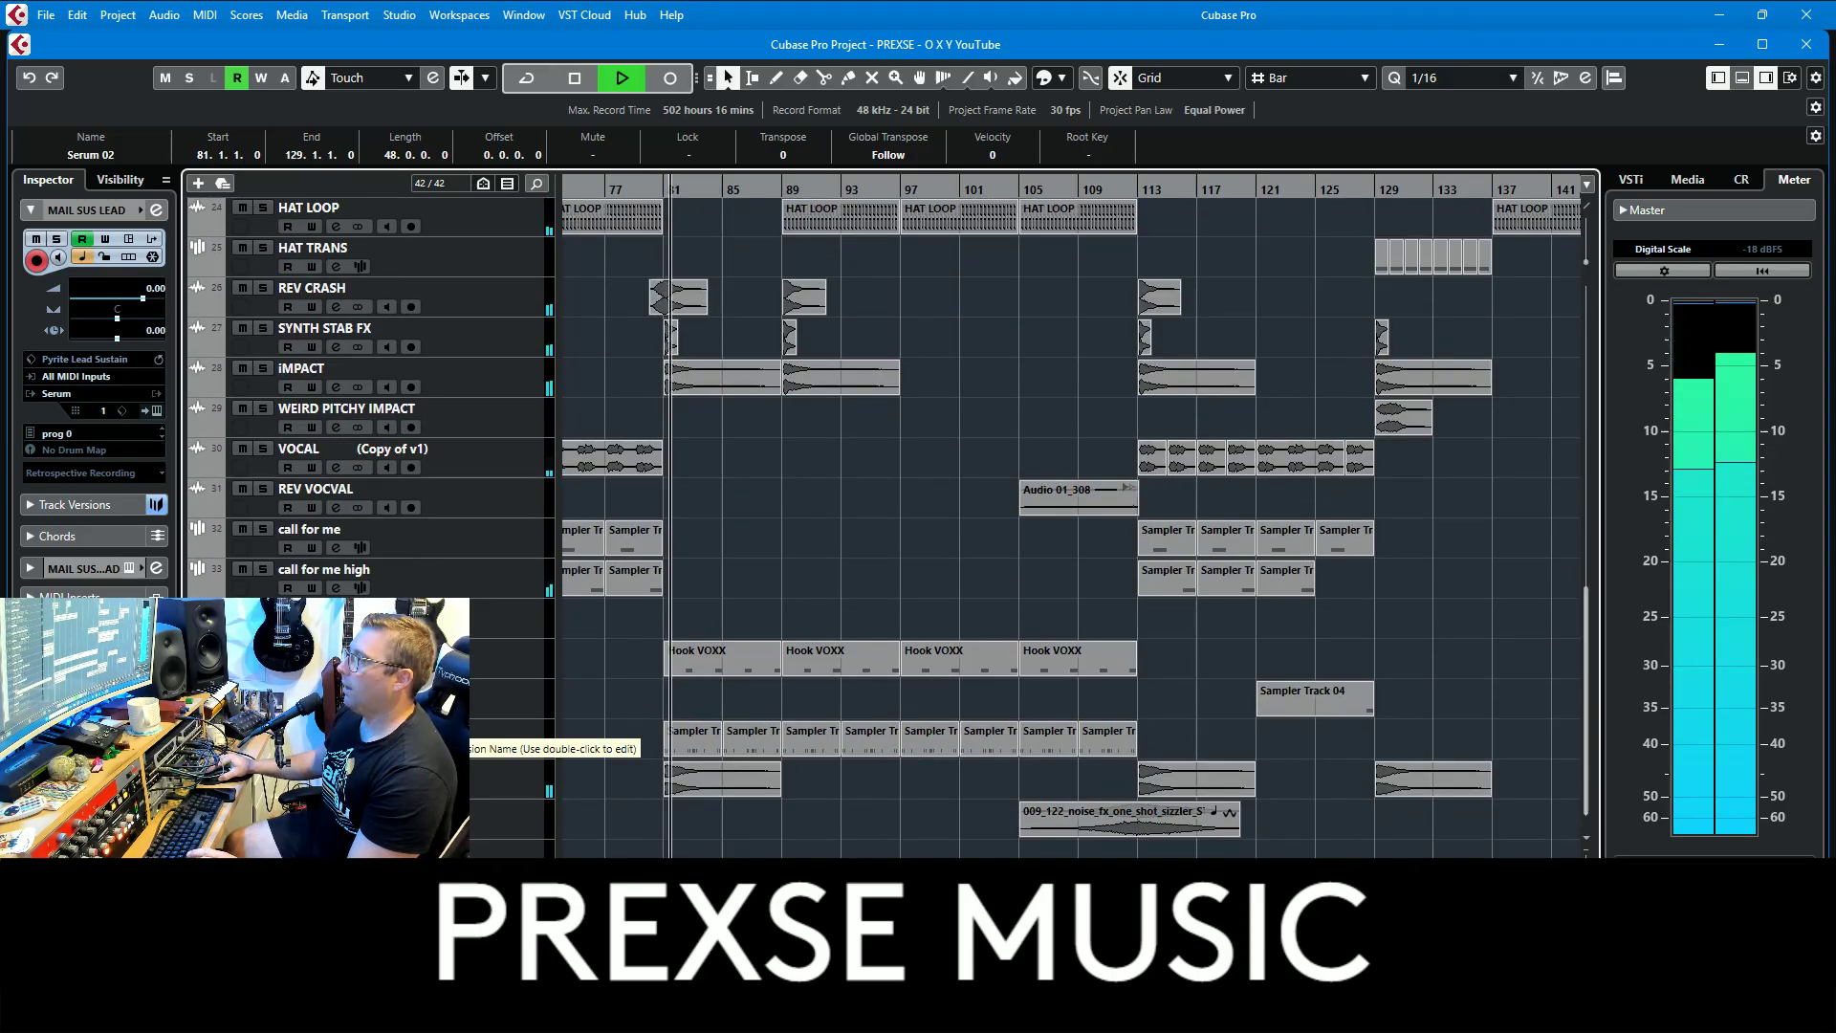
{"action": "left_click", "coordinate": [264, 731]}
{"action": "left_click", "coordinate": [512, 739]}
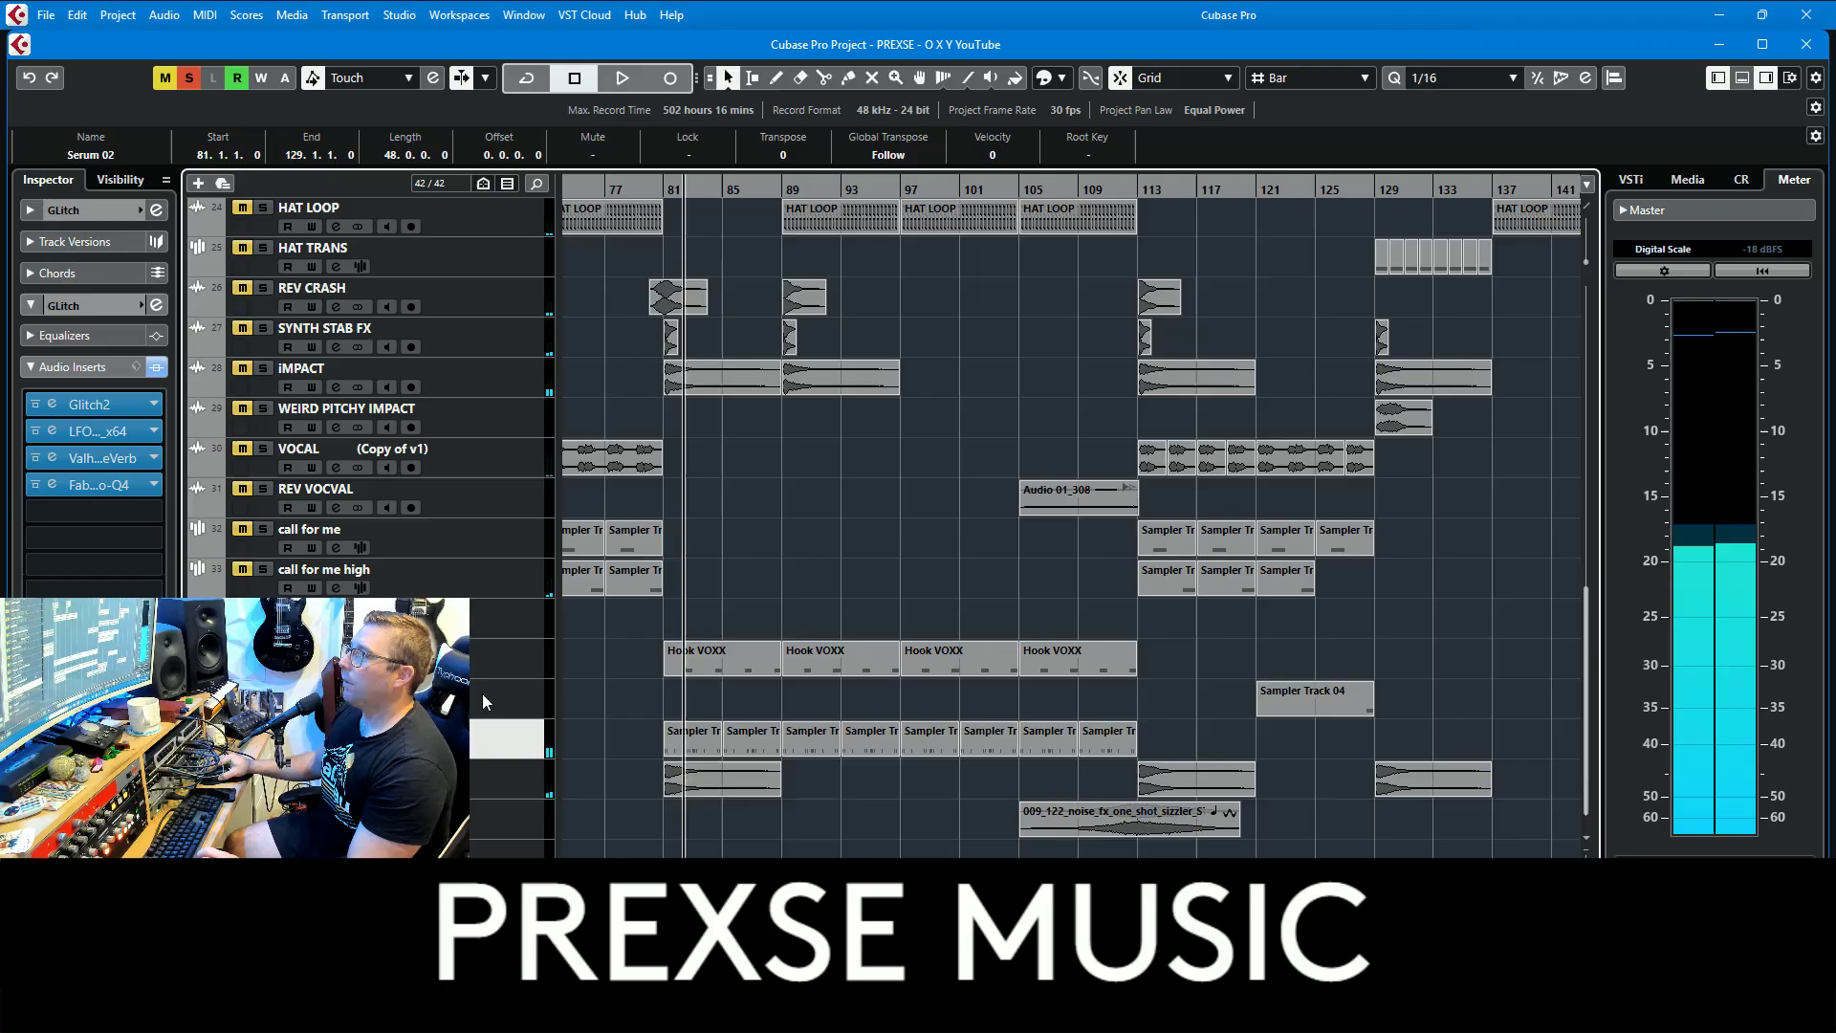
{"action": "key", "text": "space"}
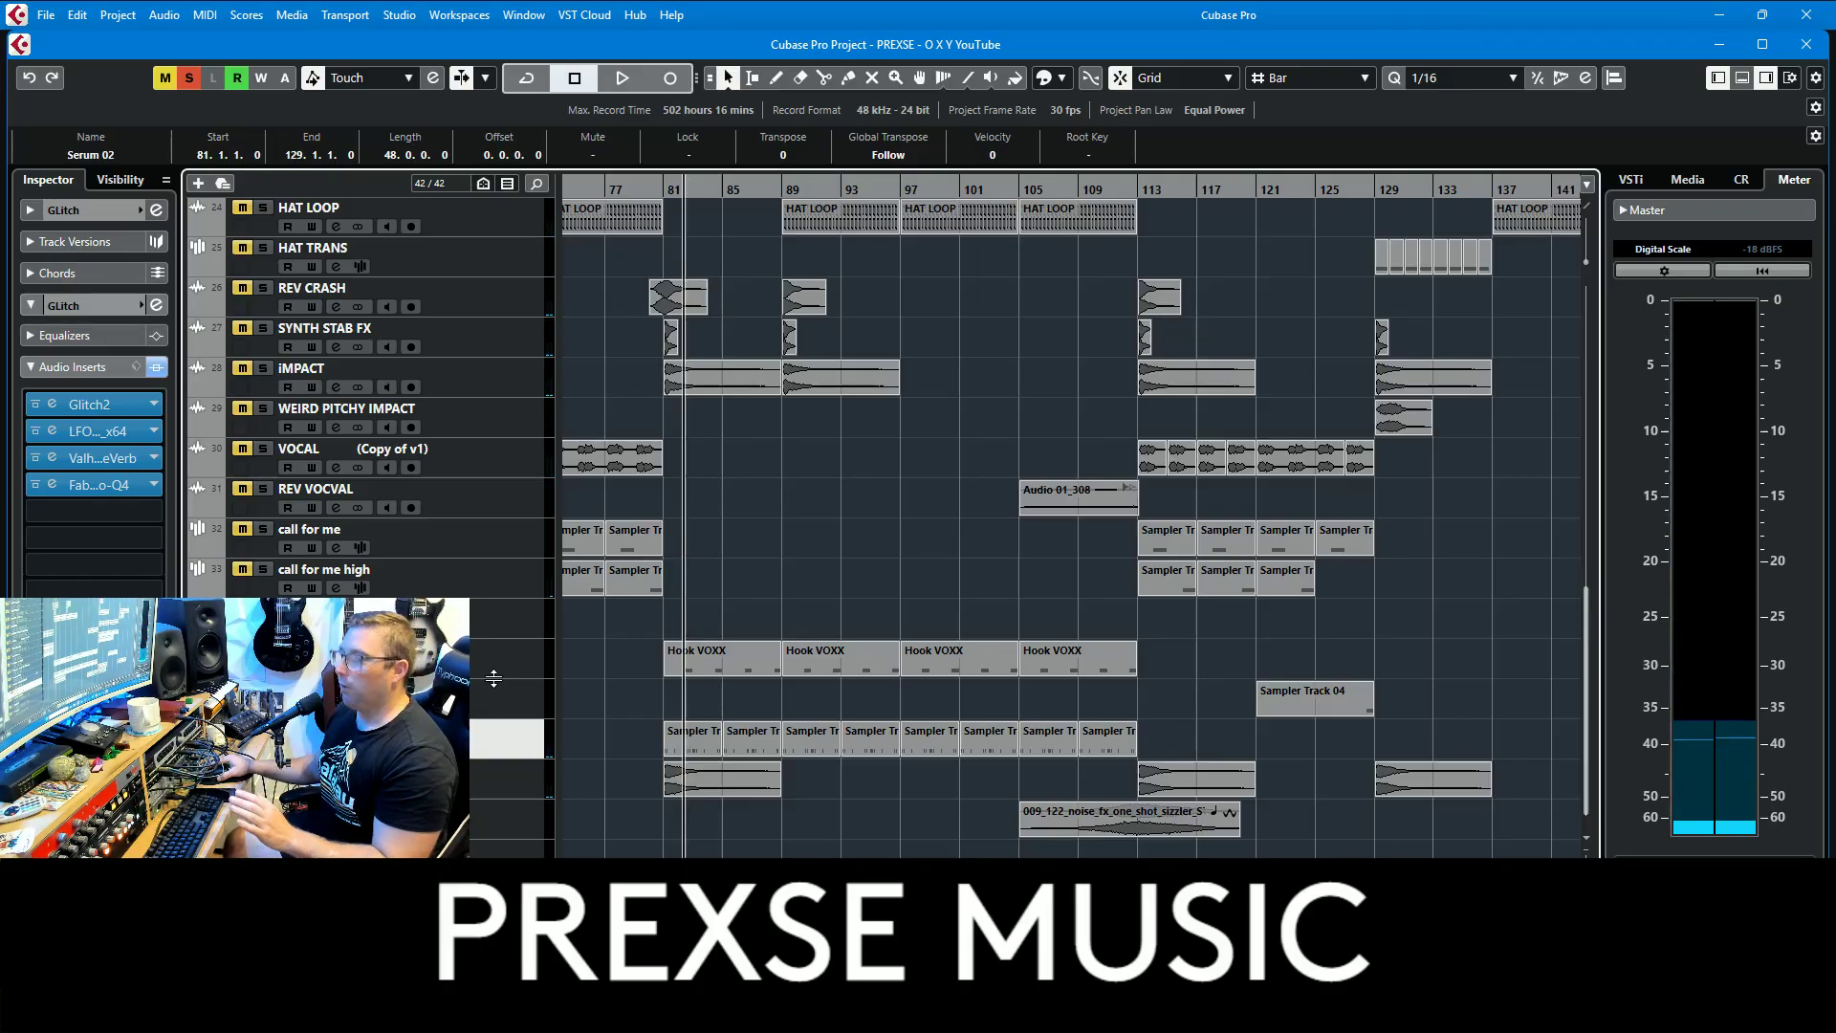
Step: Check the GLitch track's Glitch2 insert and its Sampler Track 02 notes during playback, stop and close the editor
{"action": "key", "text": "space"}
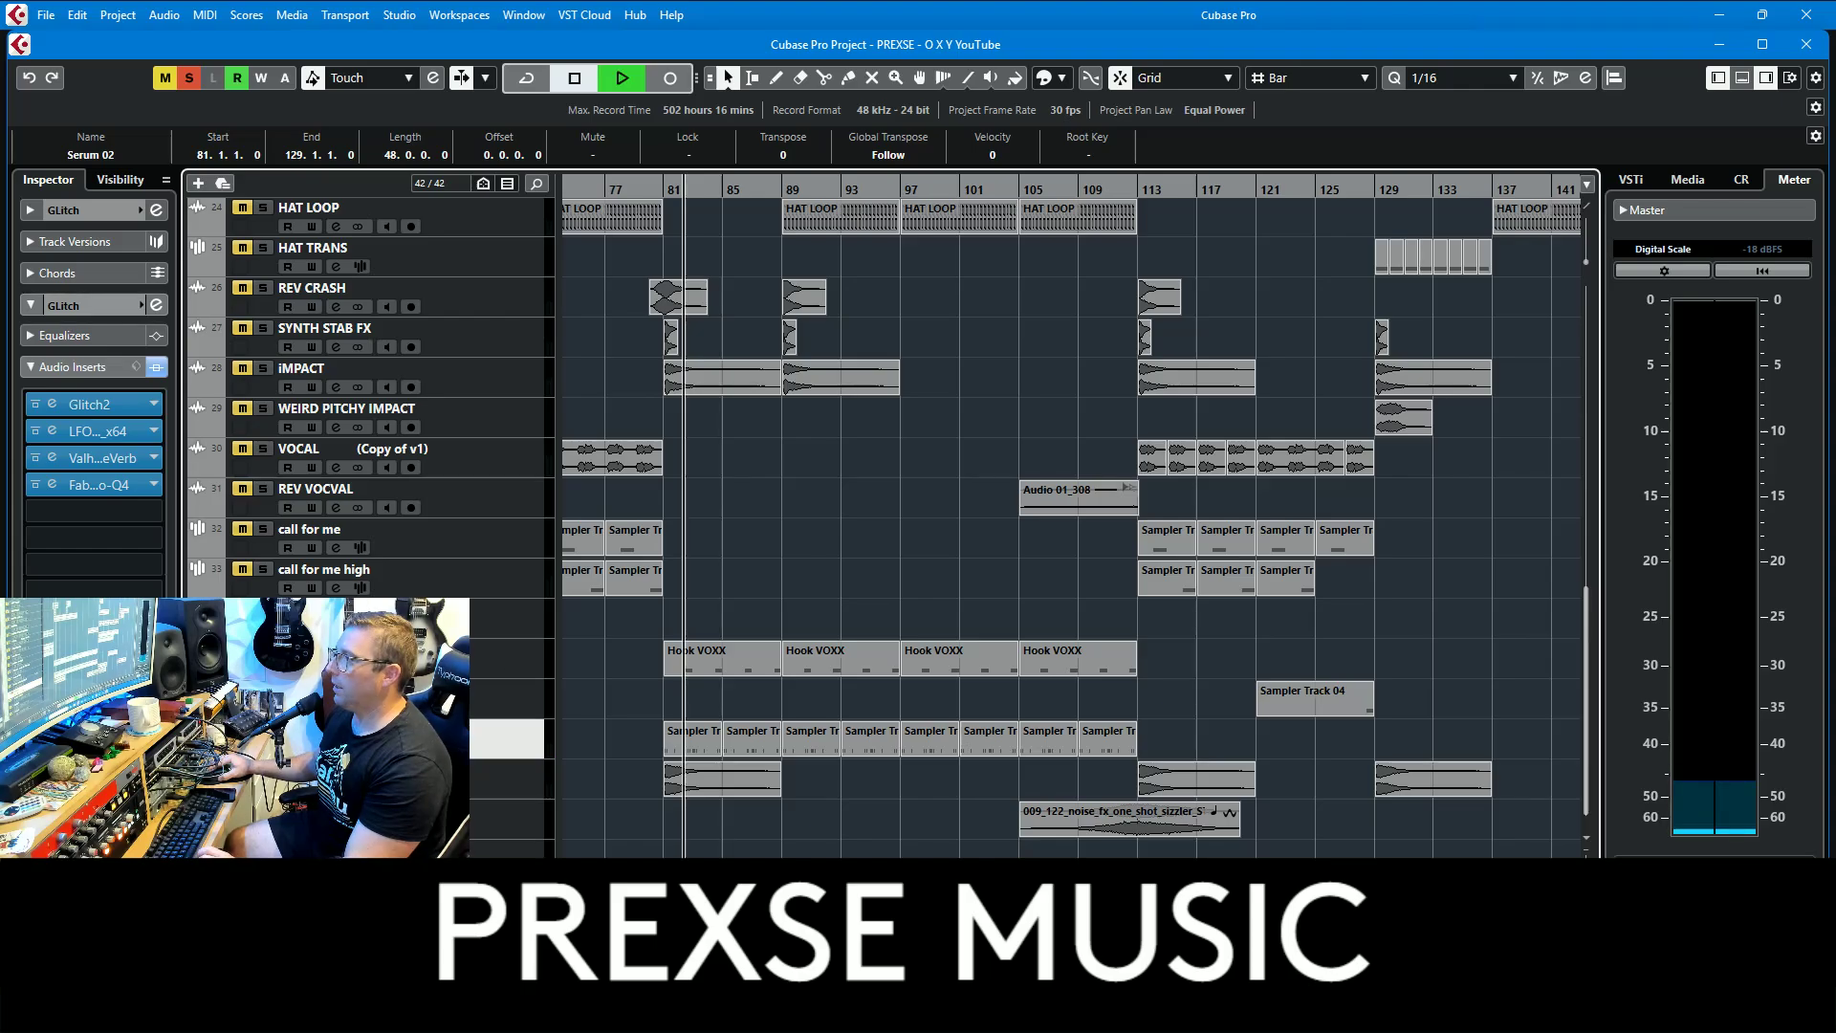
{"action": "left_click", "coordinate": [113, 405]}
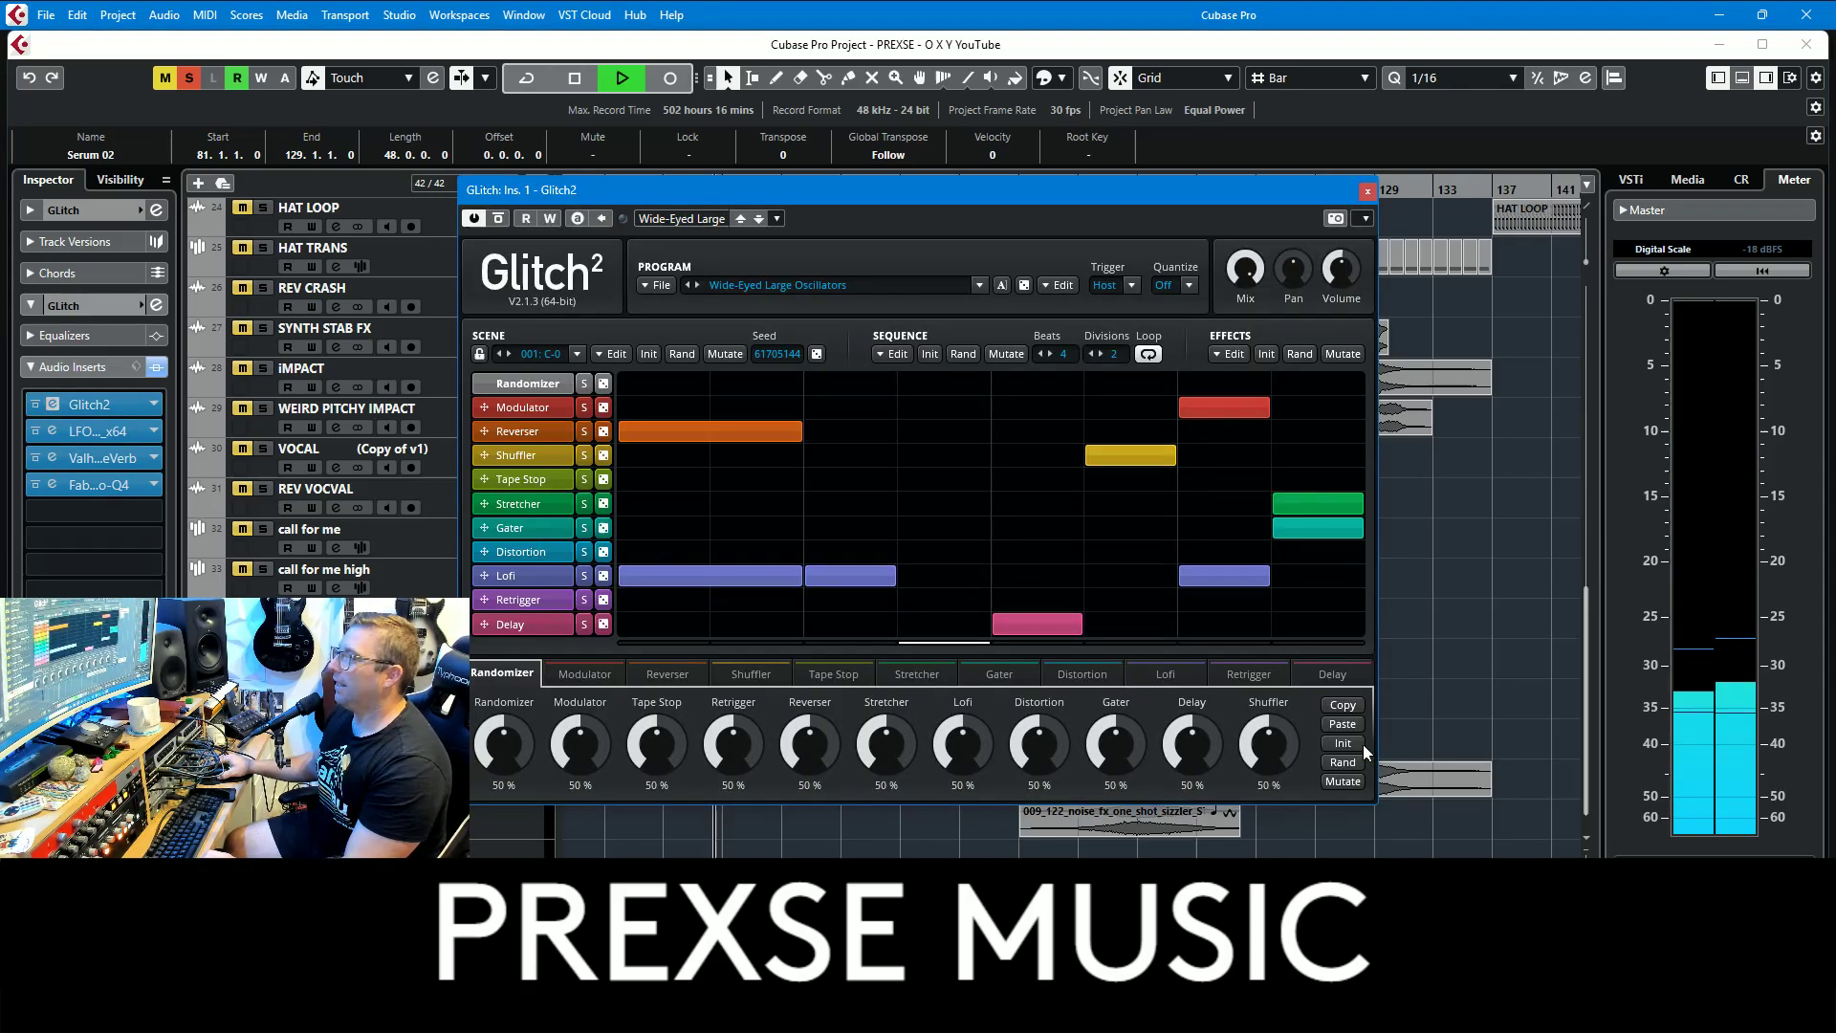
{"action": "left_click", "coordinate": [1368, 191]}
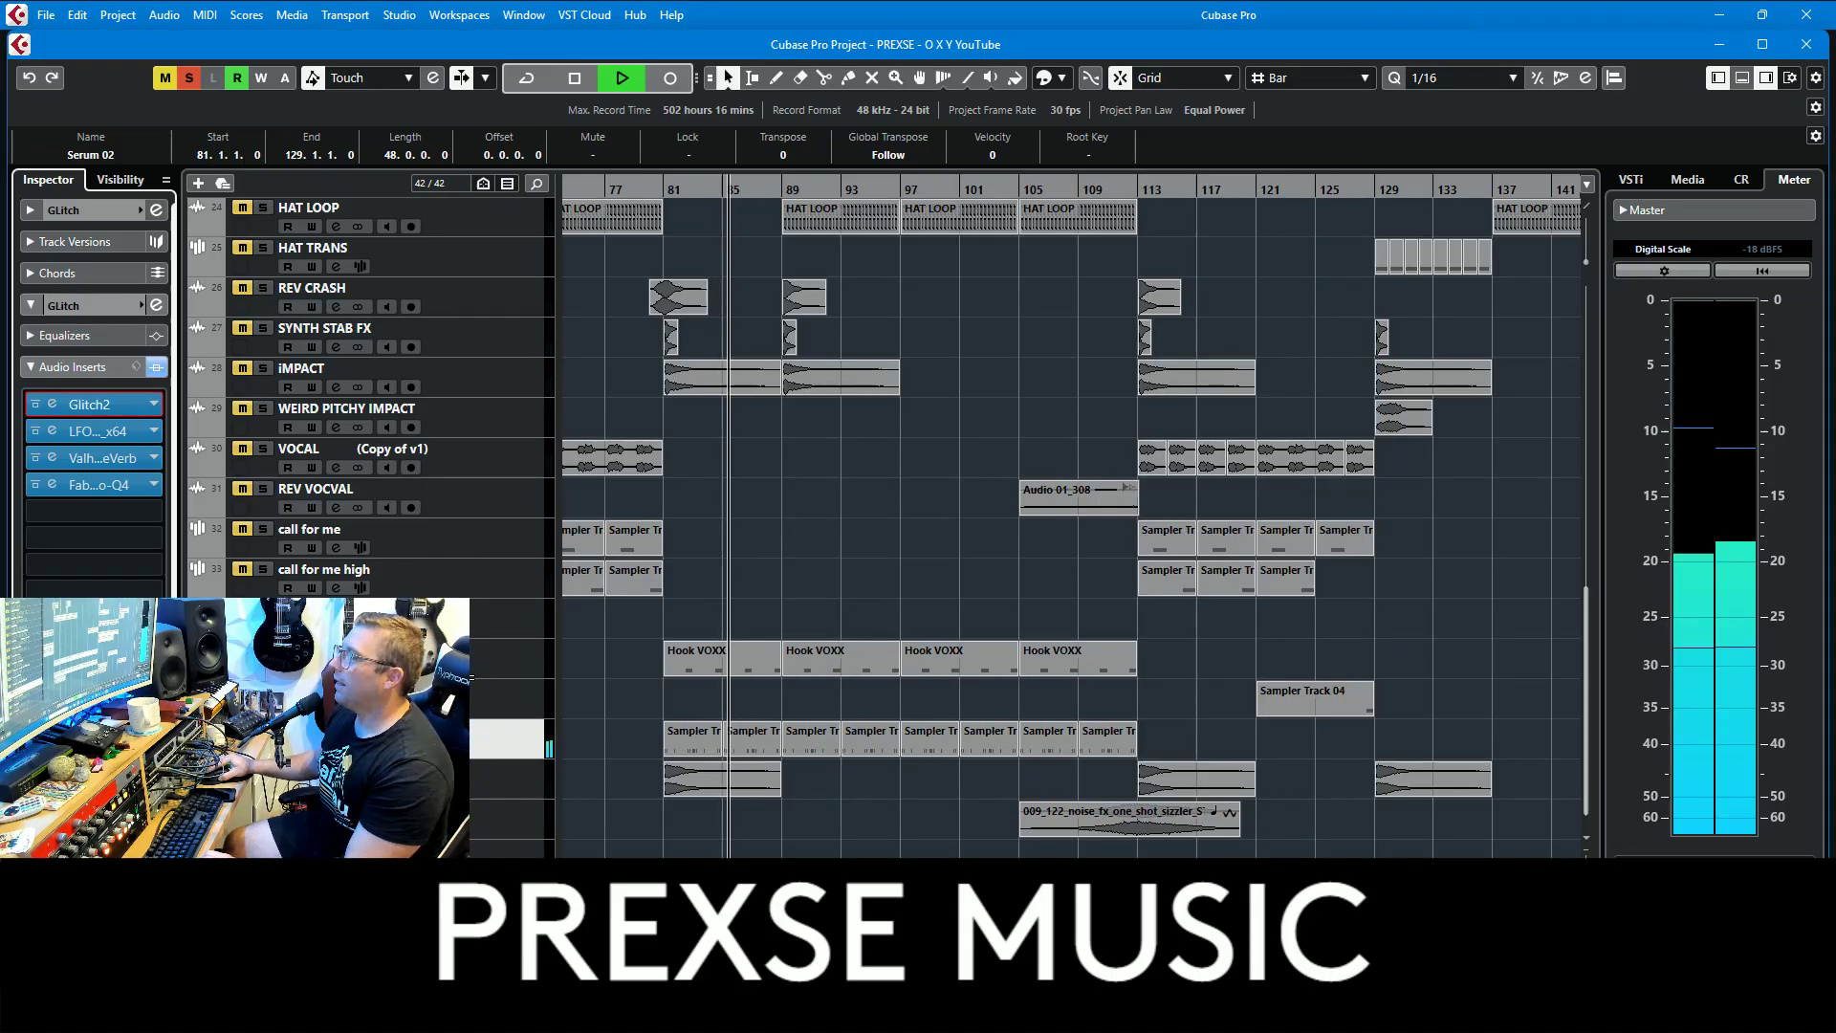
{"action": "double_click", "coordinate": [716, 734]}
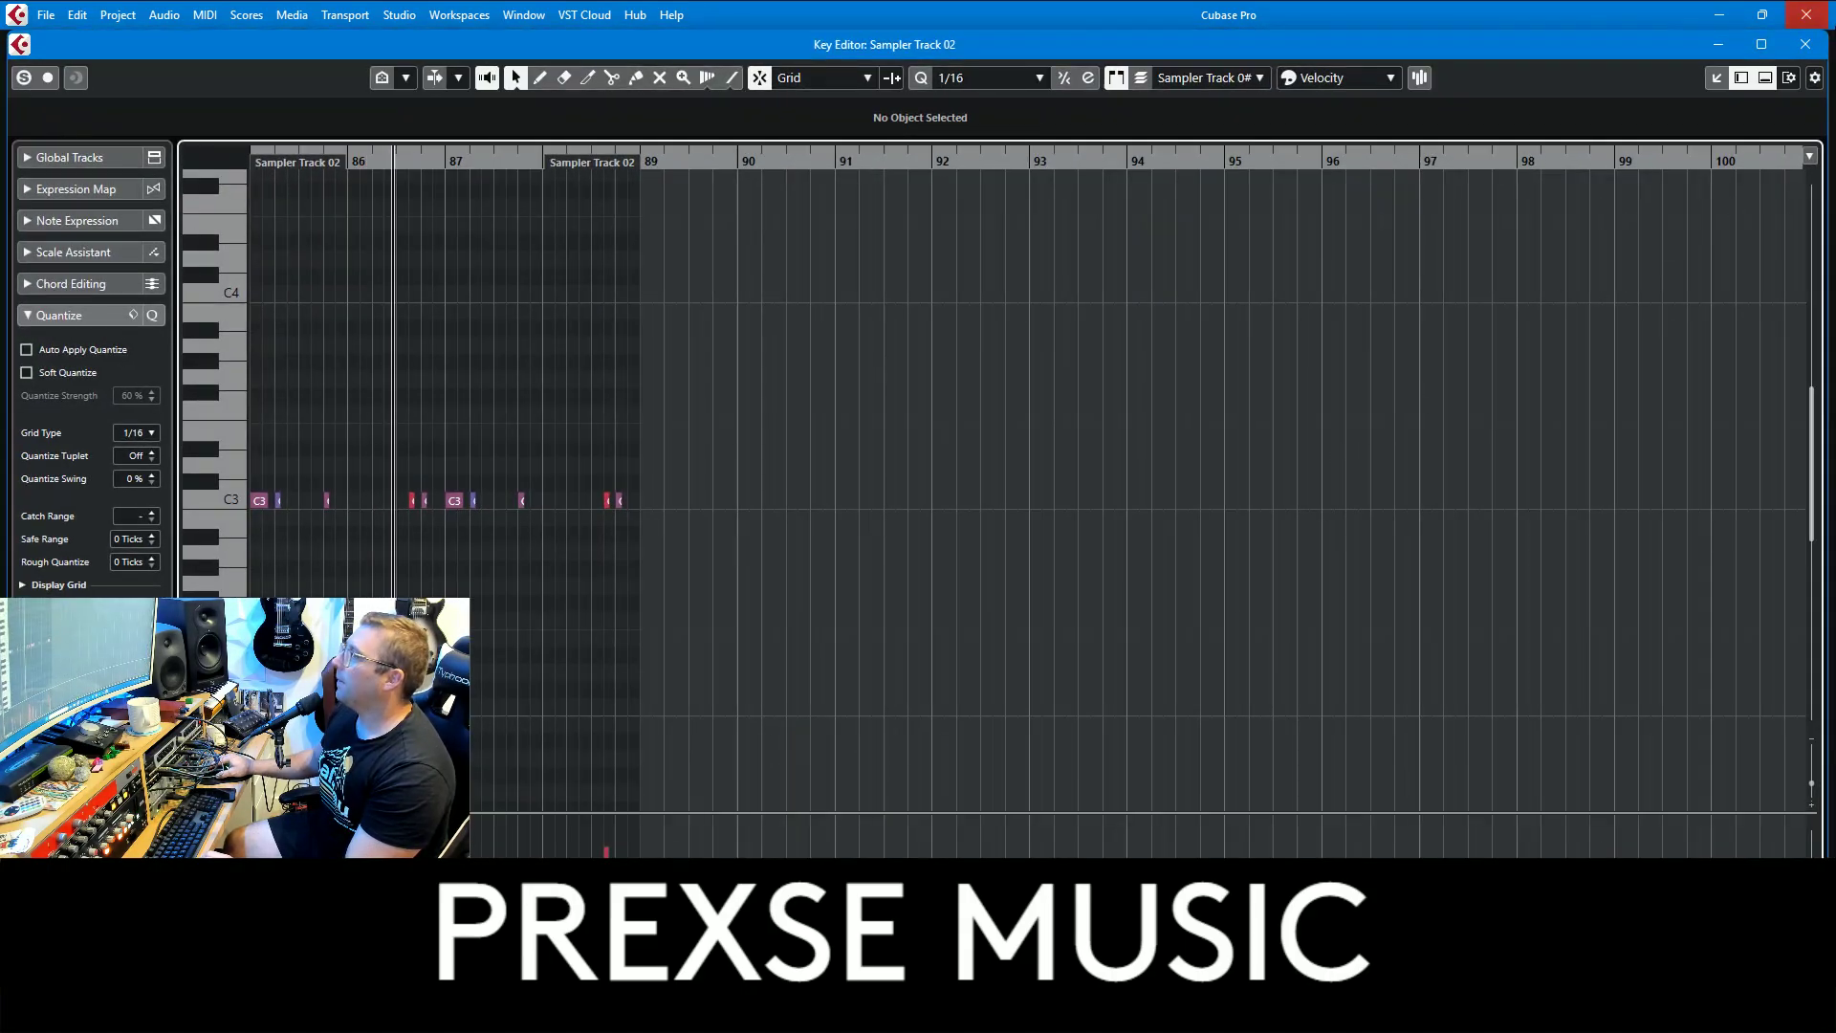
{"action": "key", "text": "space"}
{"action": "left_click", "coordinate": [1806, 44]}
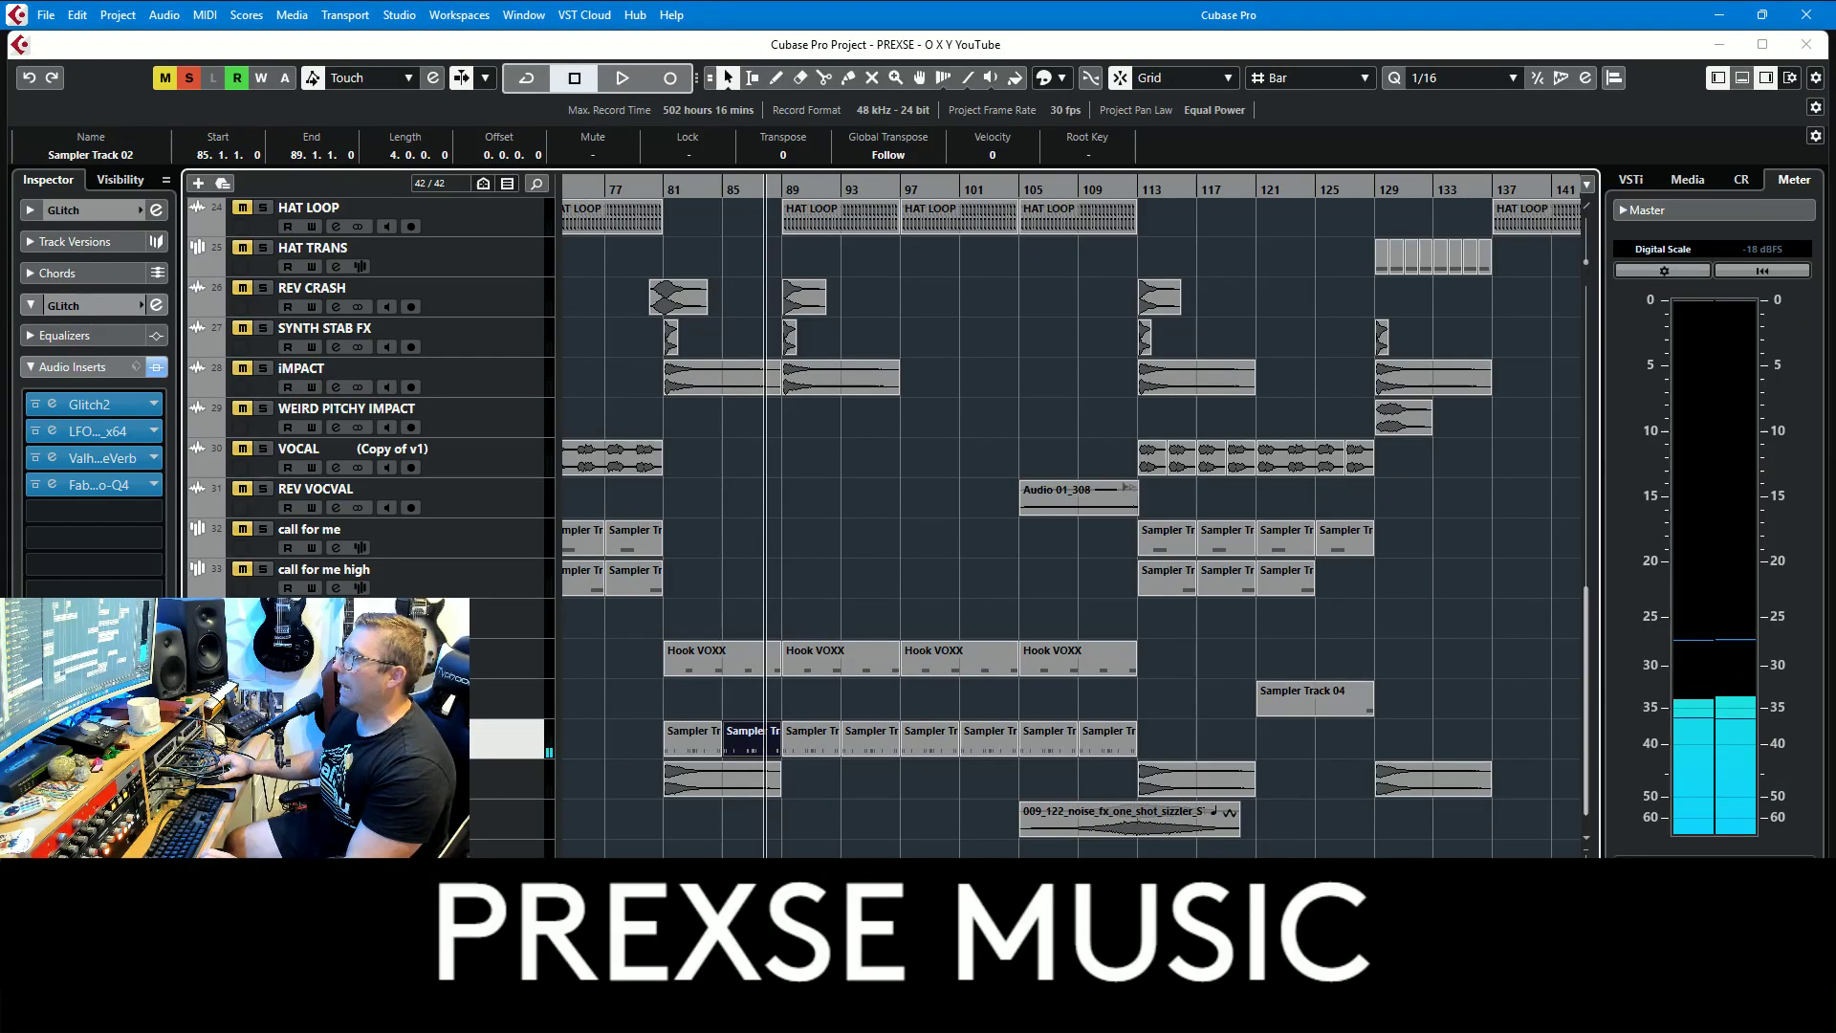
Step: Play the project from about bar 79 and clear all solos to hear the full arrangement
{"action": "scroll", "coordinate": [603, 526], "scroll_direction": "up", "scroll_amount": 15}
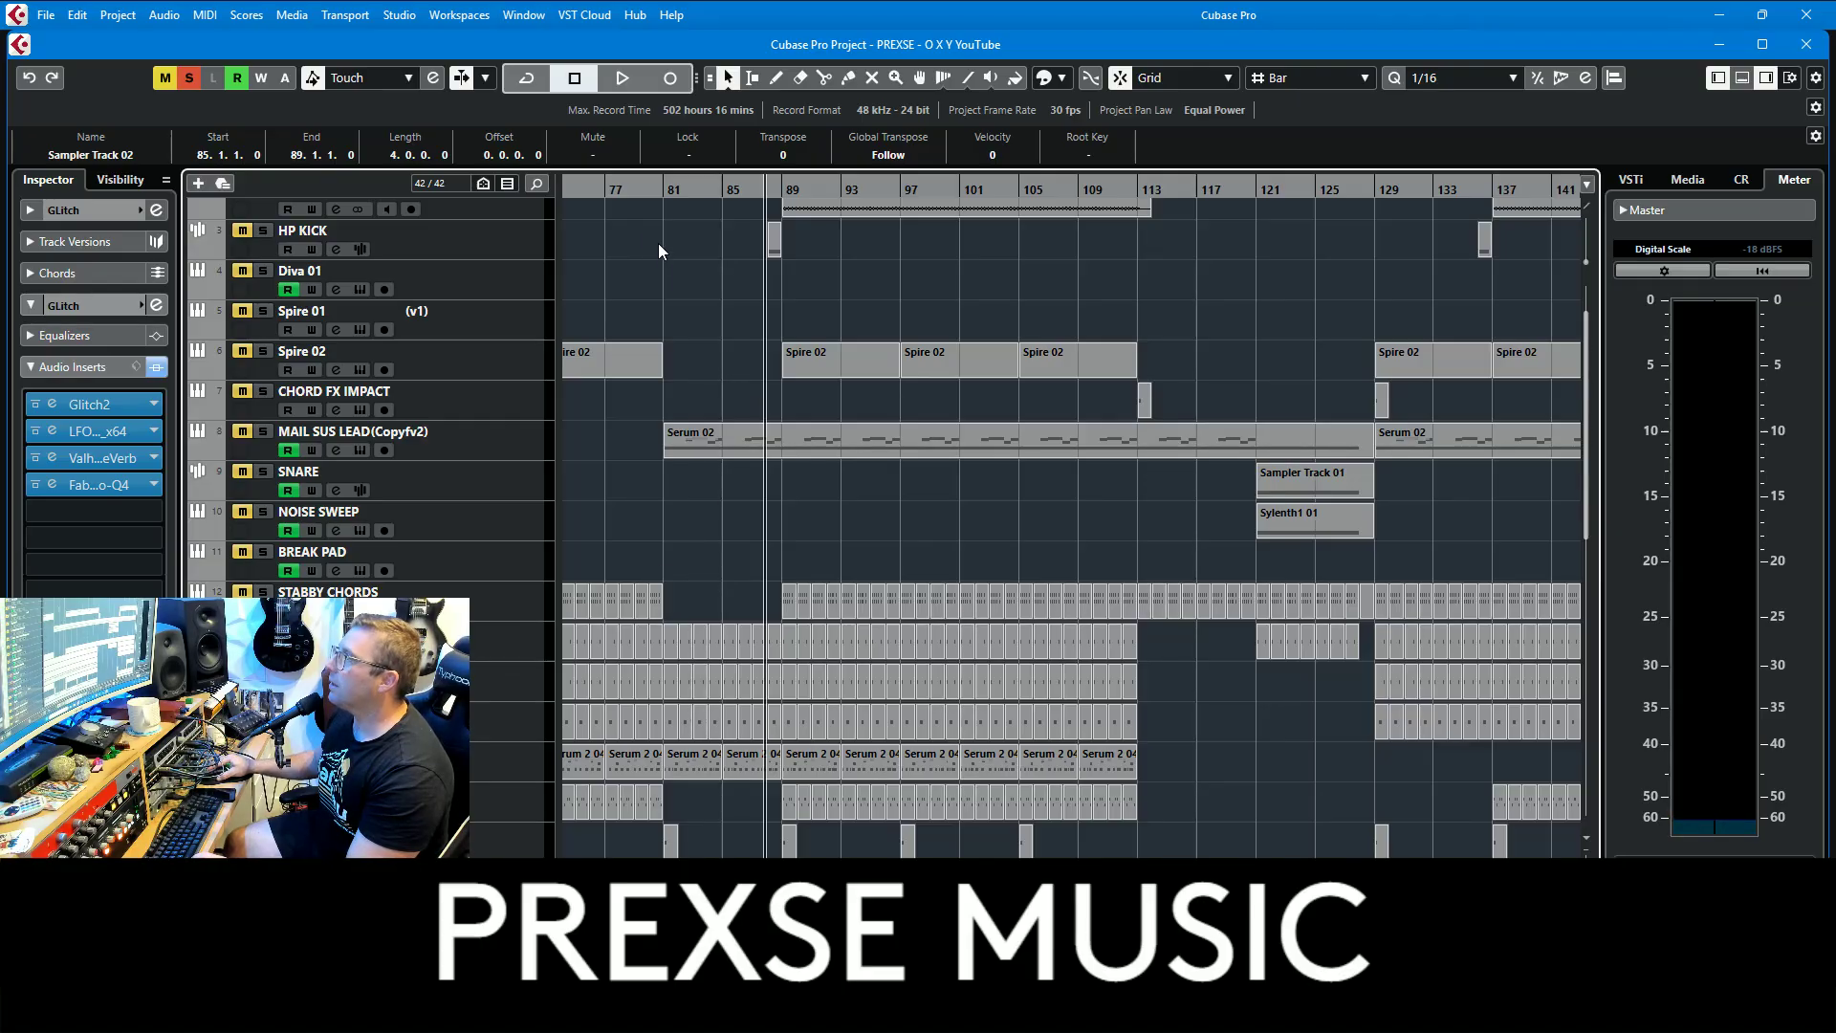
{"action": "left_click", "coordinate": [638, 193]}
{"action": "key", "text": "space"}
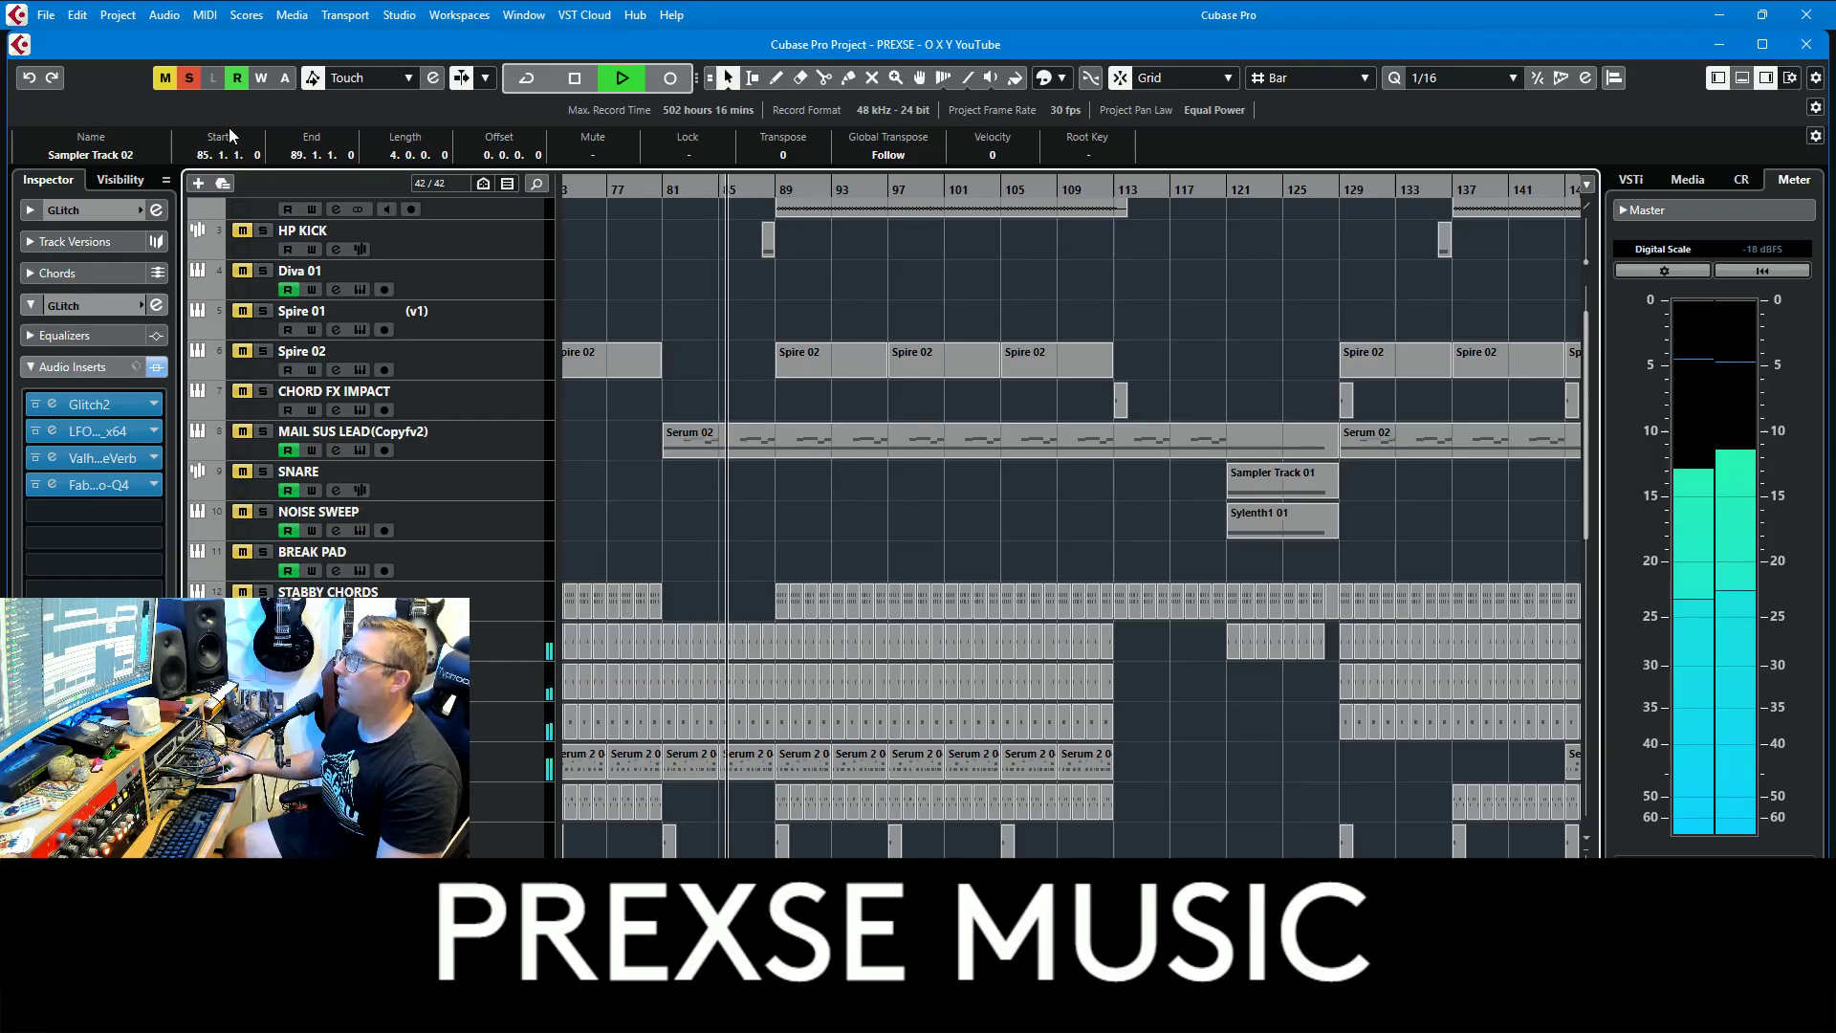
{"action": "left_click", "coordinate": [191, 78]}
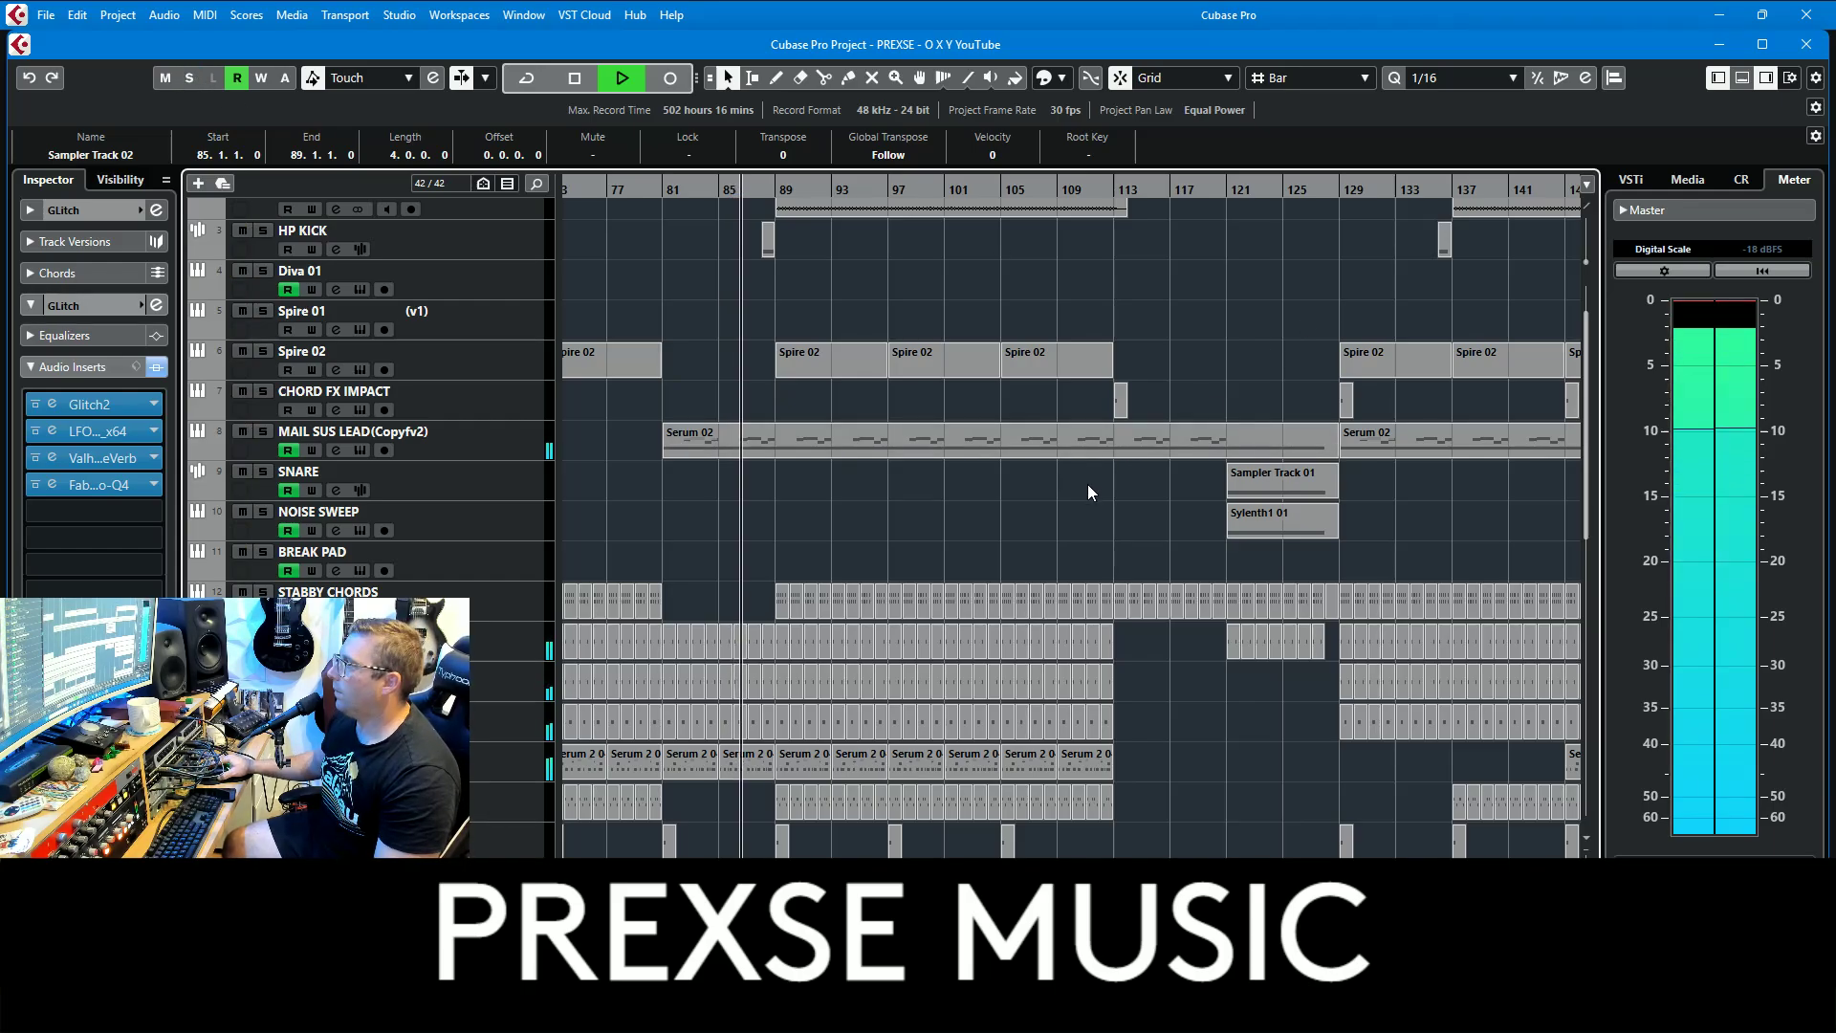
Step: Solo the STABBY CHORDS track, inspect its Spector 01 (D) part at bar 94 in the Key Editor, and close the editor
{"action": "scroll", "coordinate": [1087, 488], "scroll_direction": "up", "scroll_amount": 2}
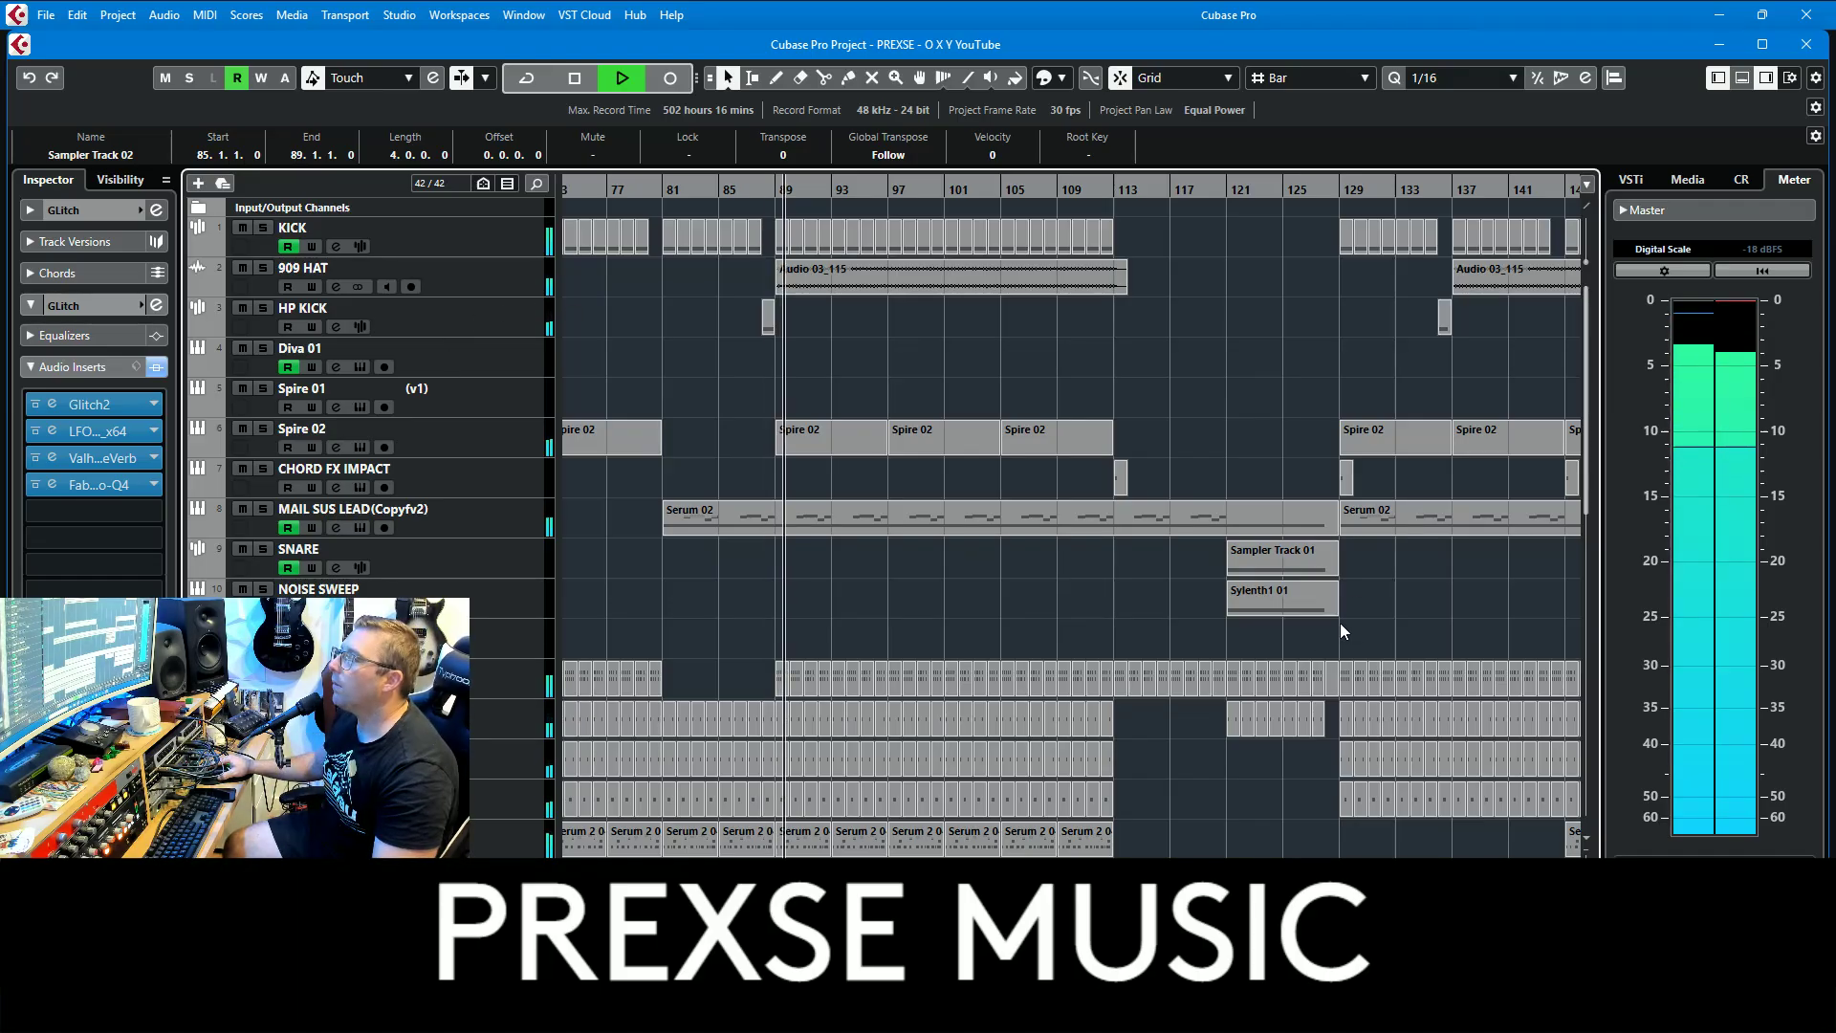
{"action": "left_click", "coordinate": [263, 670]}
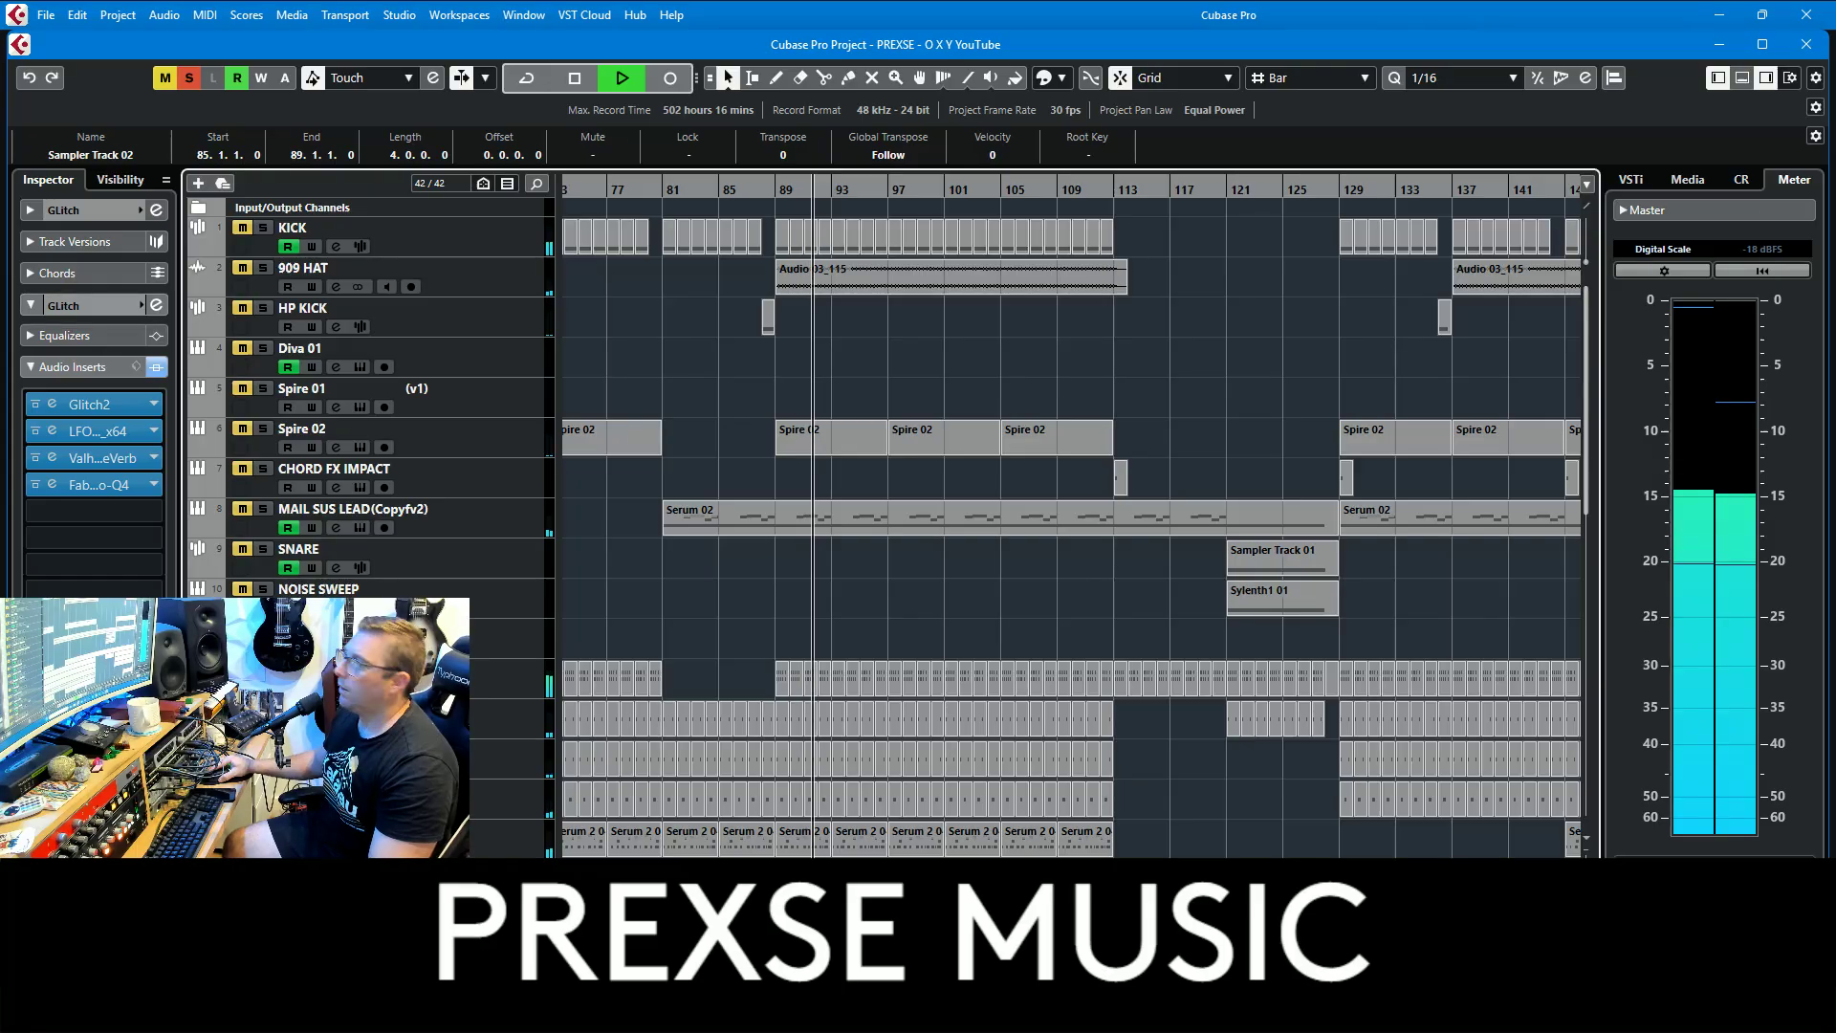
{"action": "left_click", "coordinate": [851, 673]}
{"action": "double_click", "coordinate": [851, 673]}
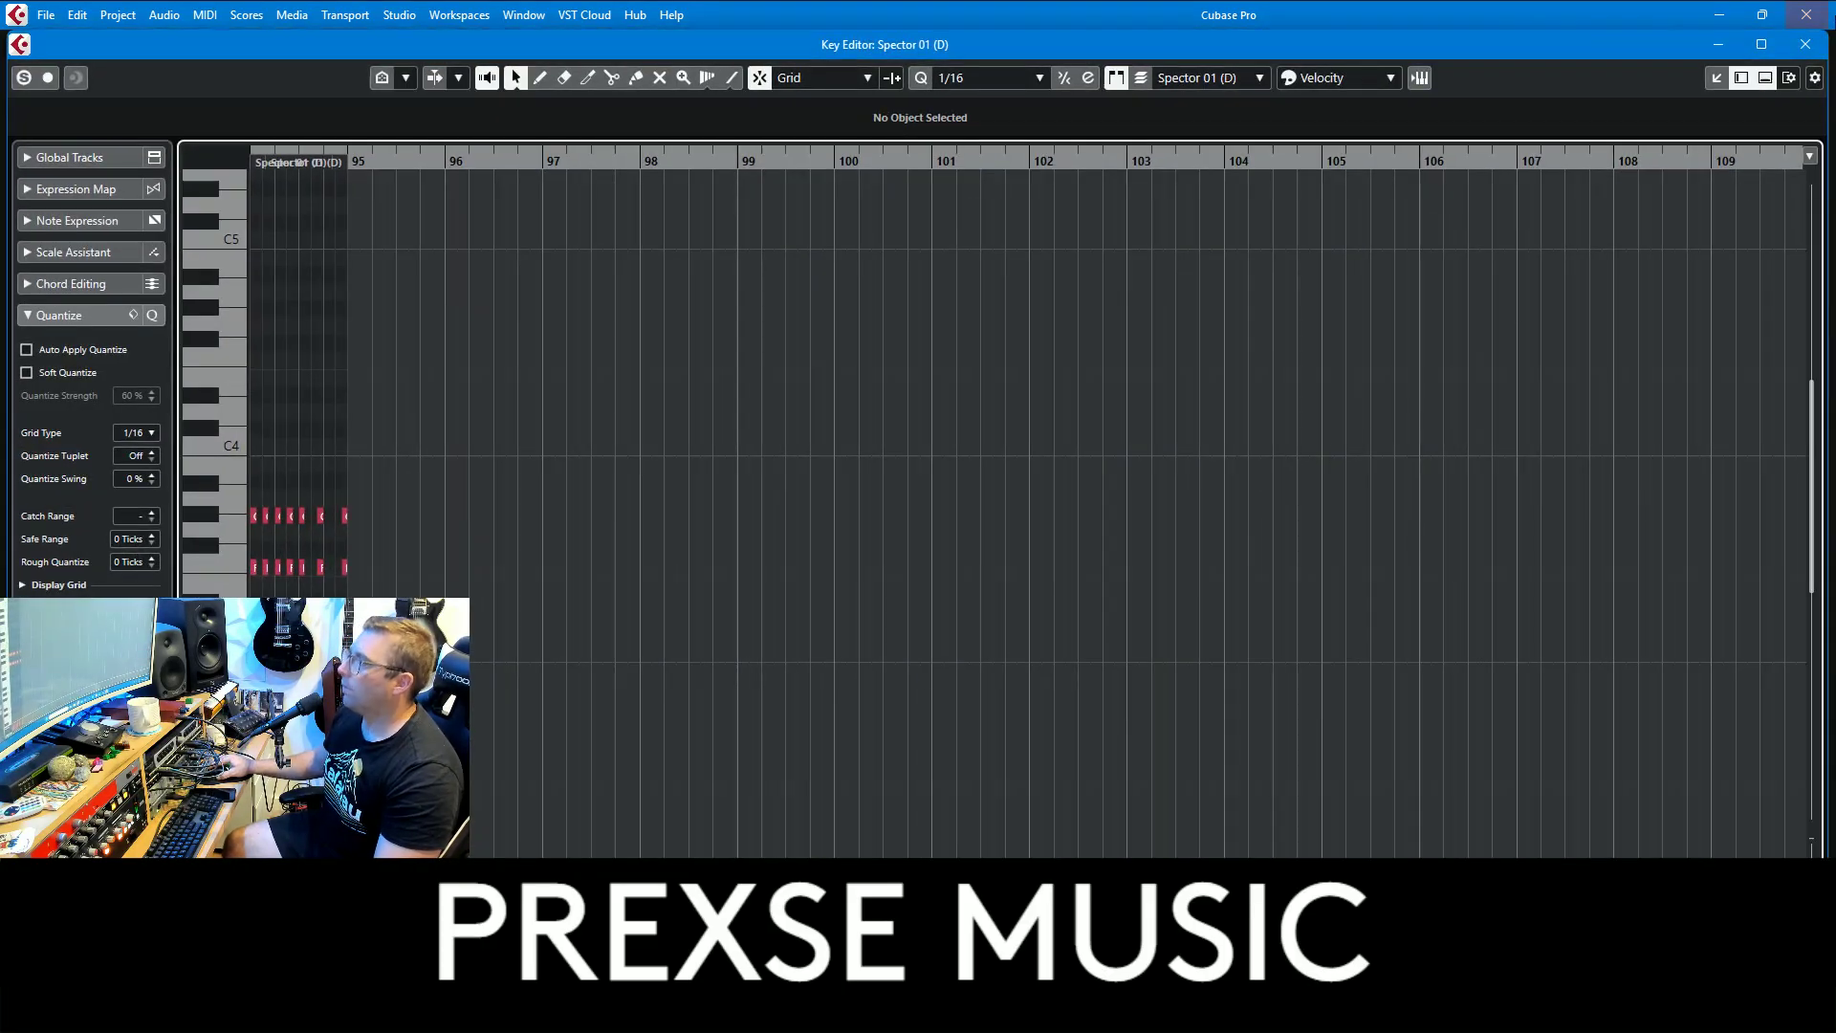
{"action": "left_click", "coordinate": [1805, 44]}
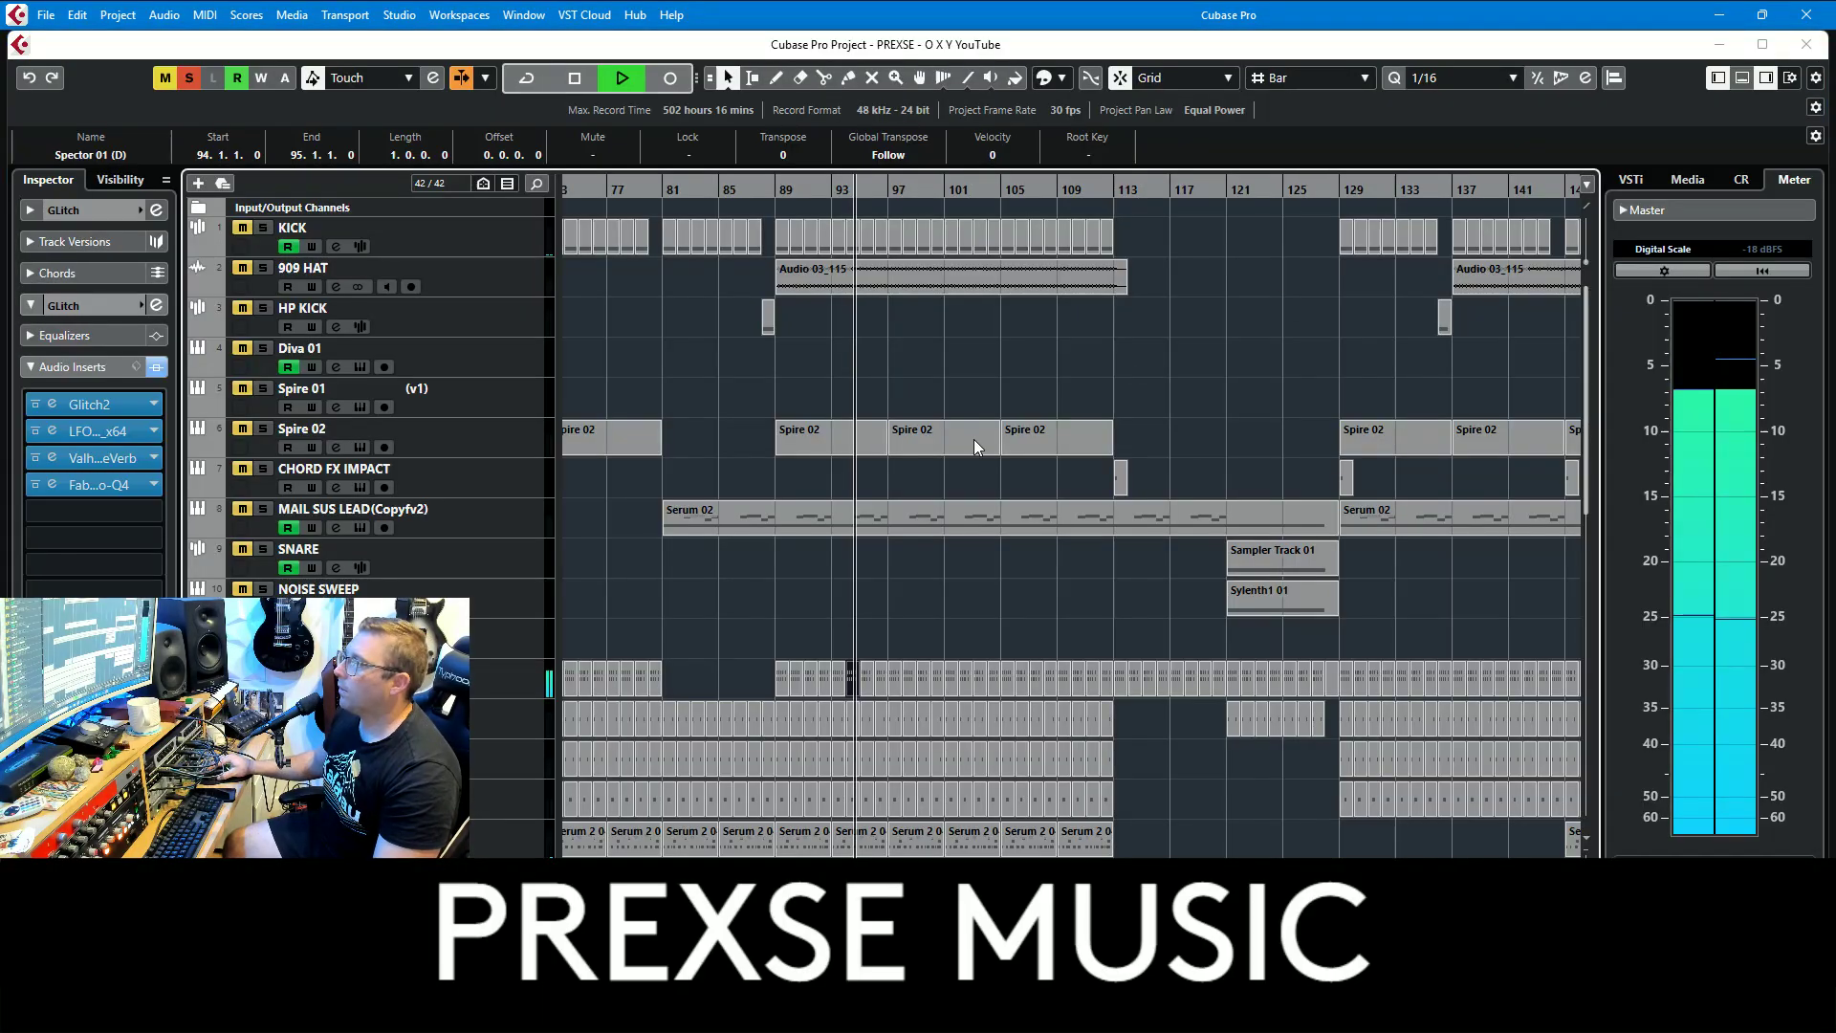
Step: Clear the solo and restart playback from about bar 112 with the vocal and sampler tracks in view
{"action": "scroll", "coordinate": [963, 668], "scroll_direction": "down", "scroll_amount": 5}
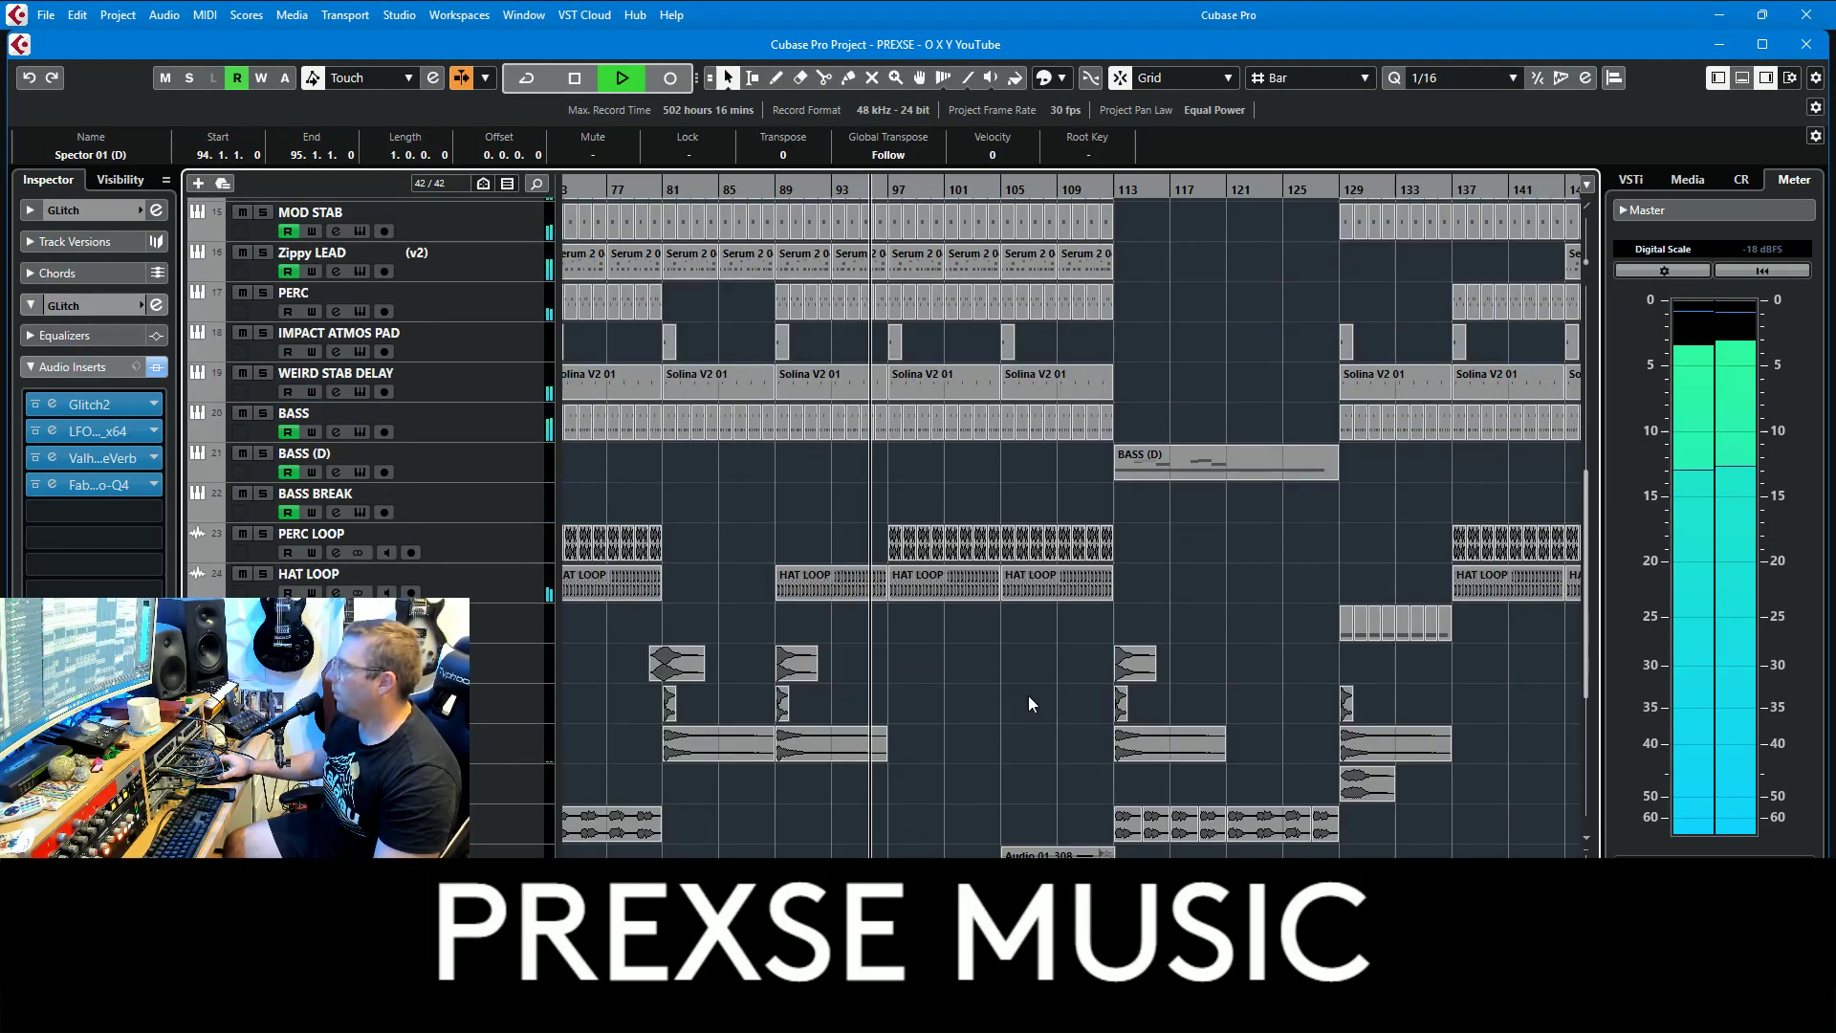
{"action": "scroll", "coordinate": [1053, 710], "scroll_direction": "up", "scroll_amount": 5}
{"action": "scroll", "coordinate": [1174, 664], "scroll_direction": "down", "scroll_amount": 7}
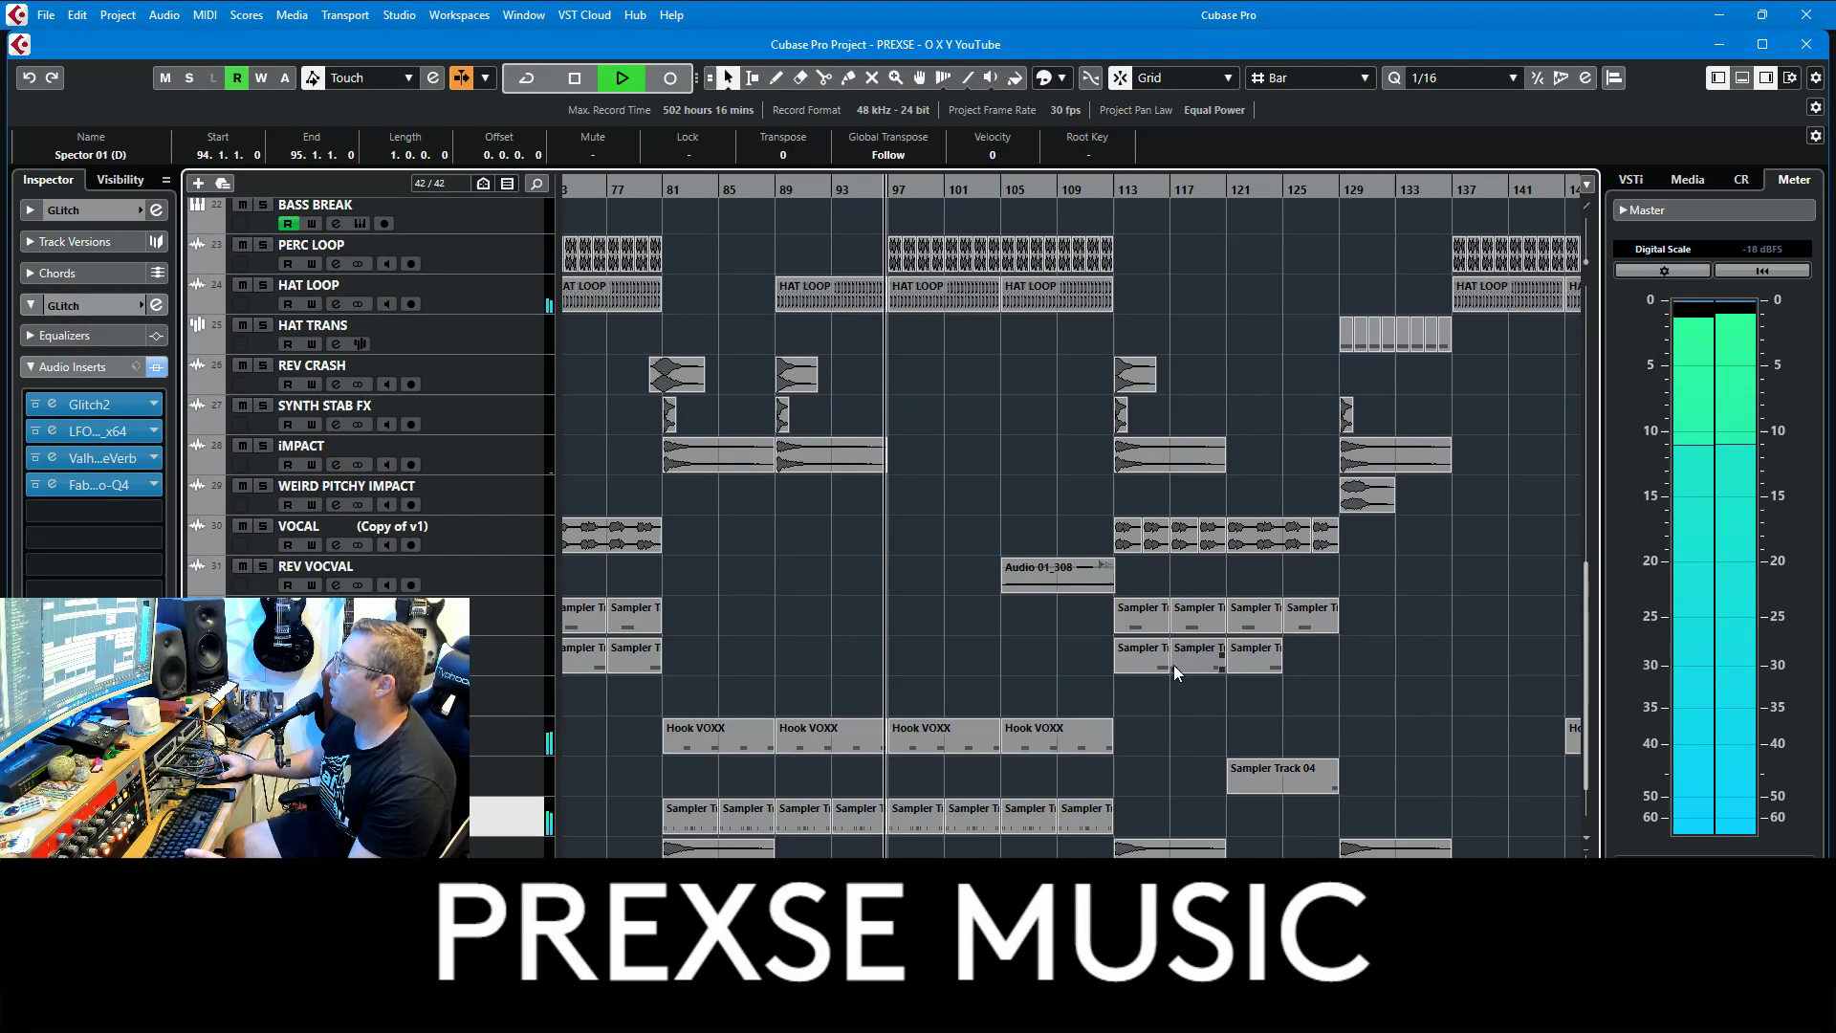
{"action": "key", "text": "space"}
{"action": "left_click", "coordinate": [1102, 198]}
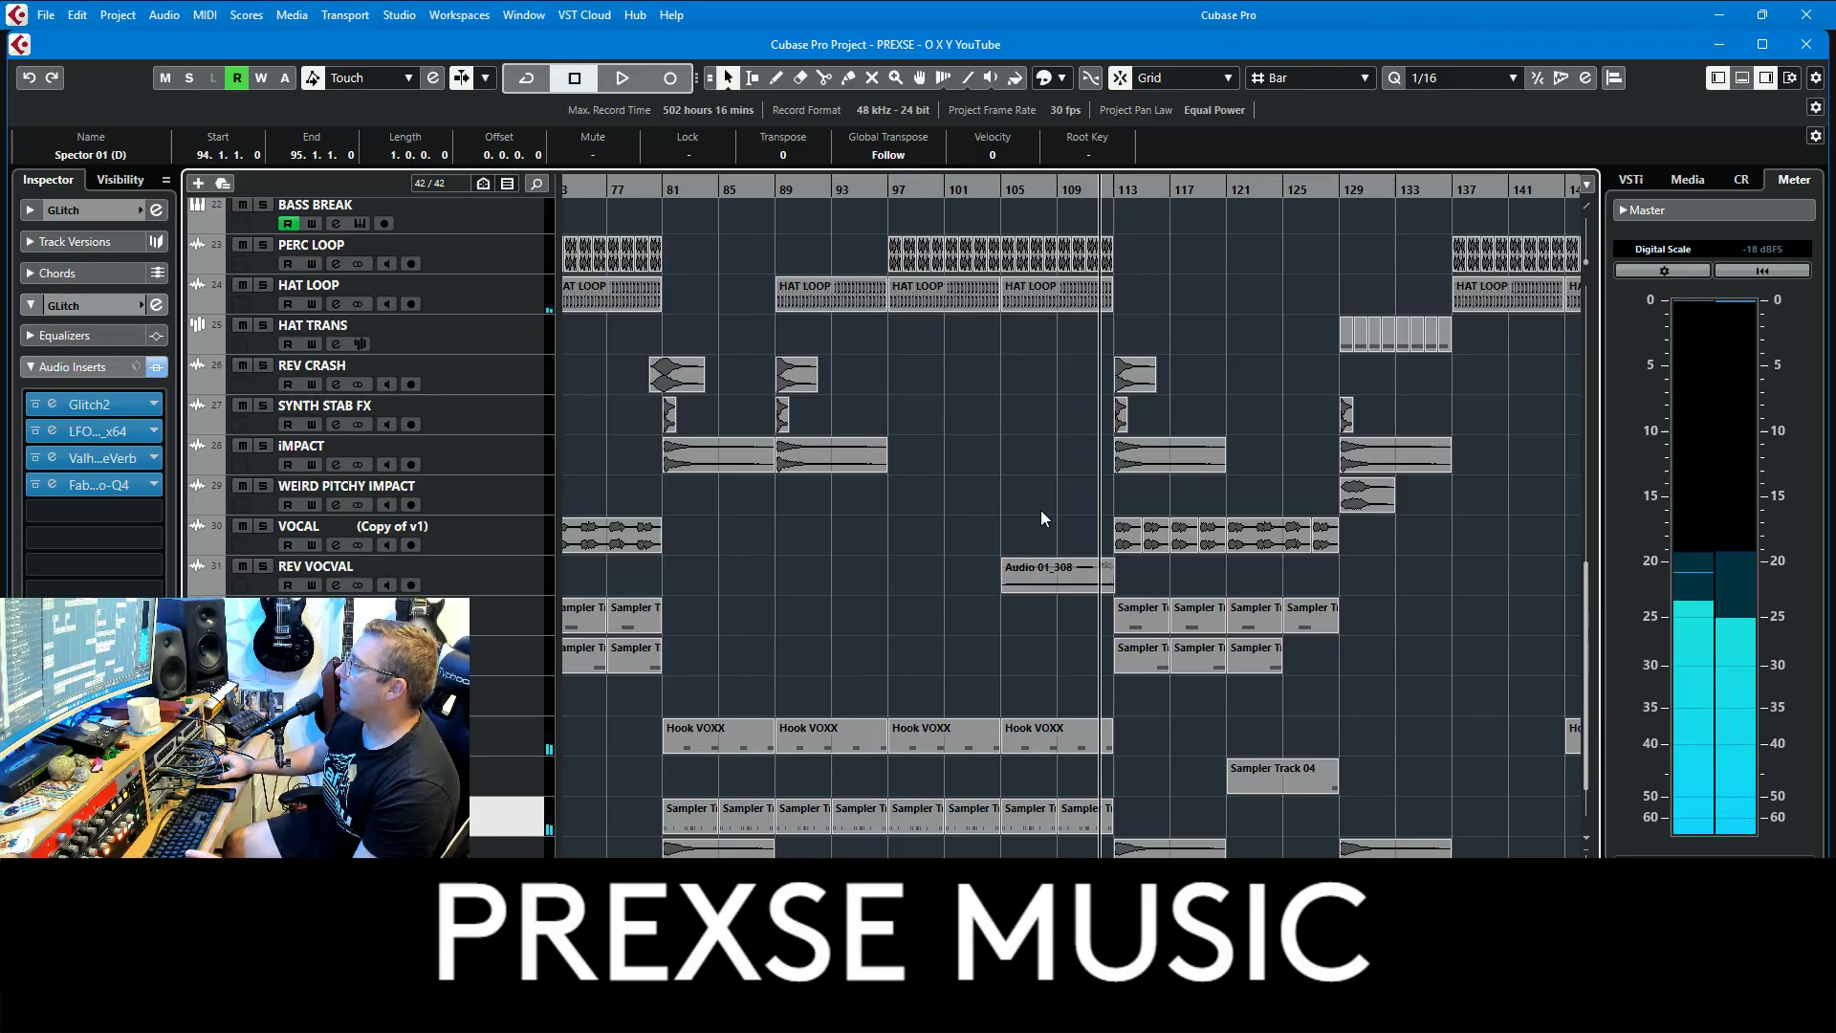
{"action": "scroll", "coordinate": [1052, 545], "scroll_direction": "down", "scroll_amount": 2}
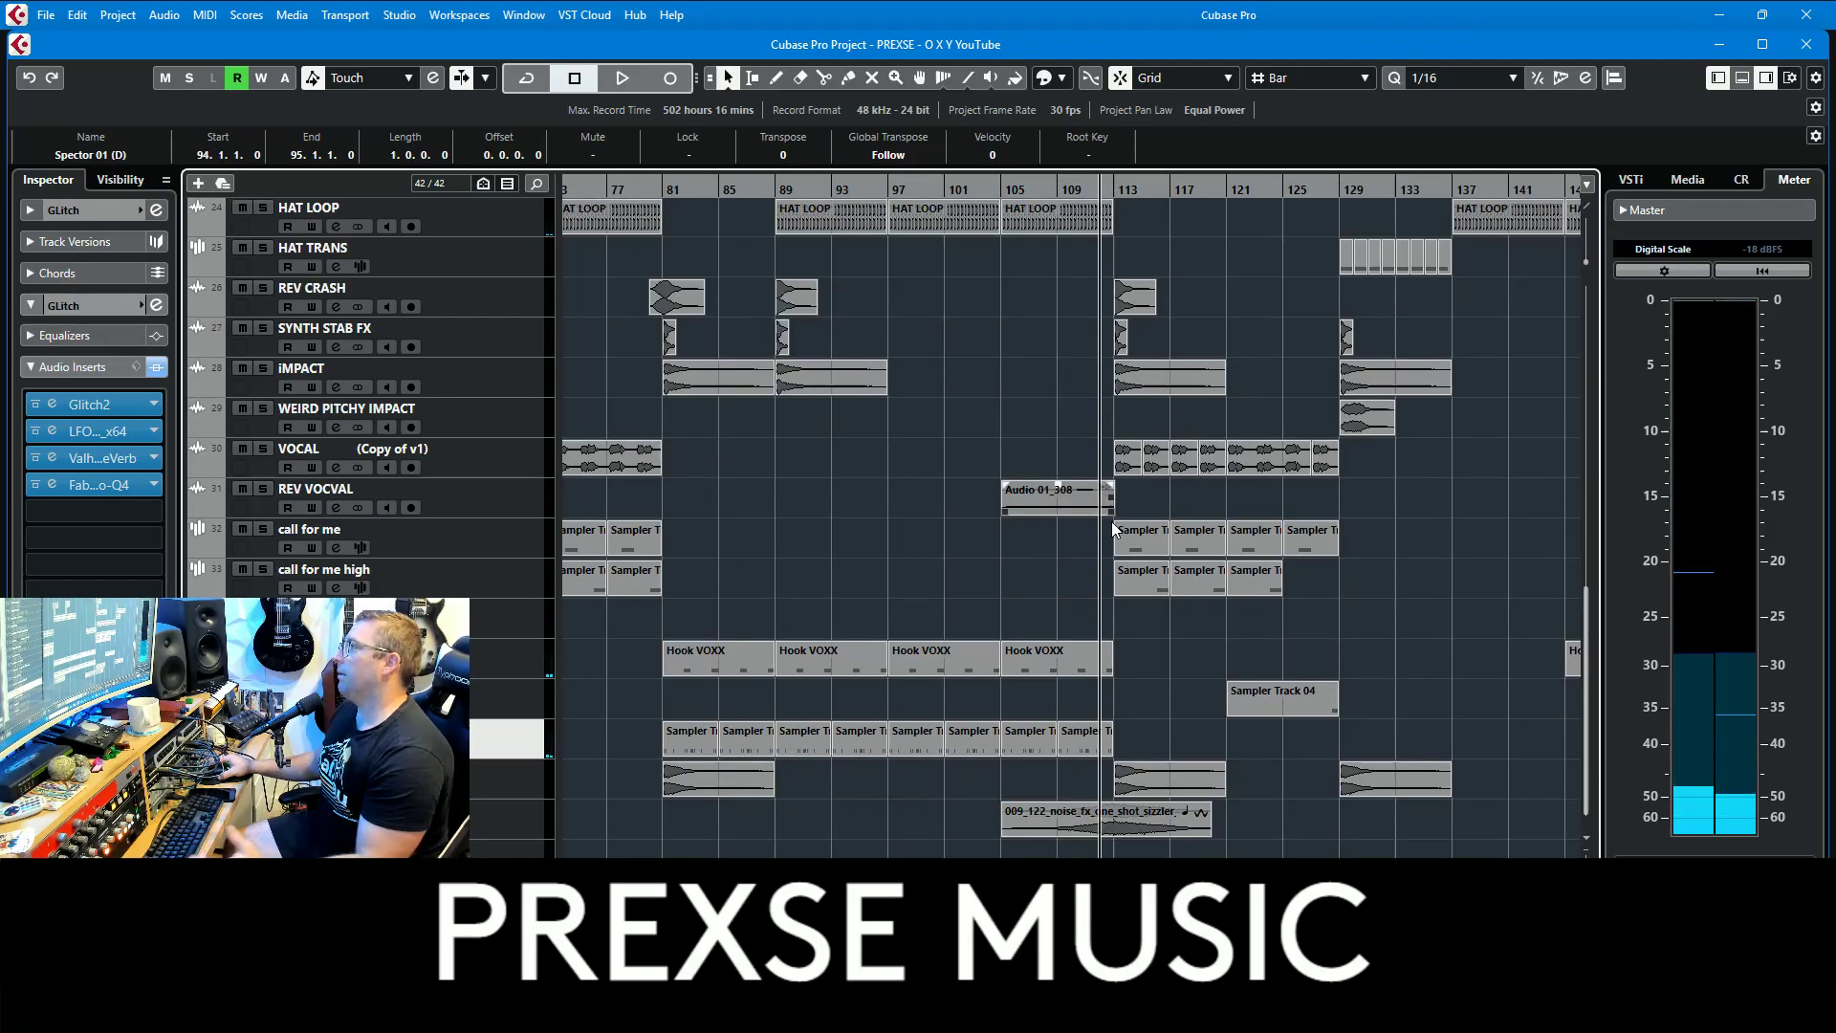
{"action": "key", "text": "space"}
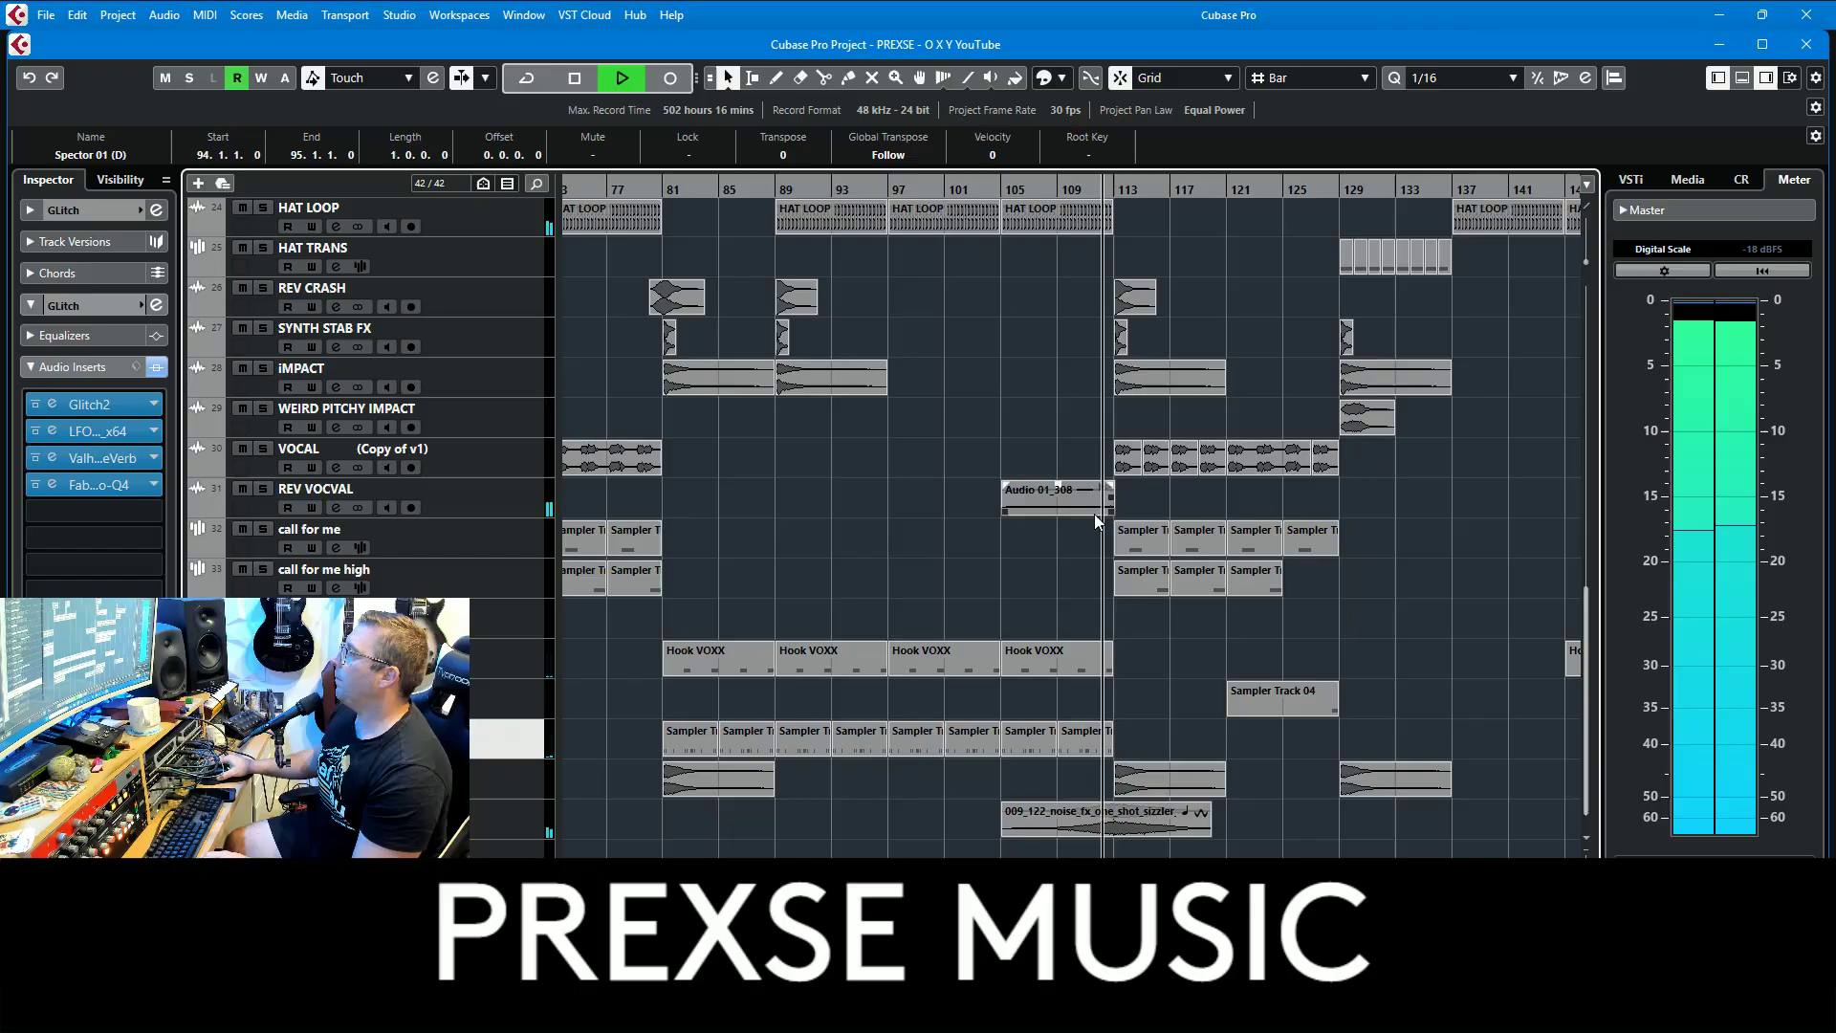
Step: Solo the VOCAL track, select its event at bar 121, listen to it, clear all solos and stop playback
{"action": "left_click", "coordinate": [264, 449]}
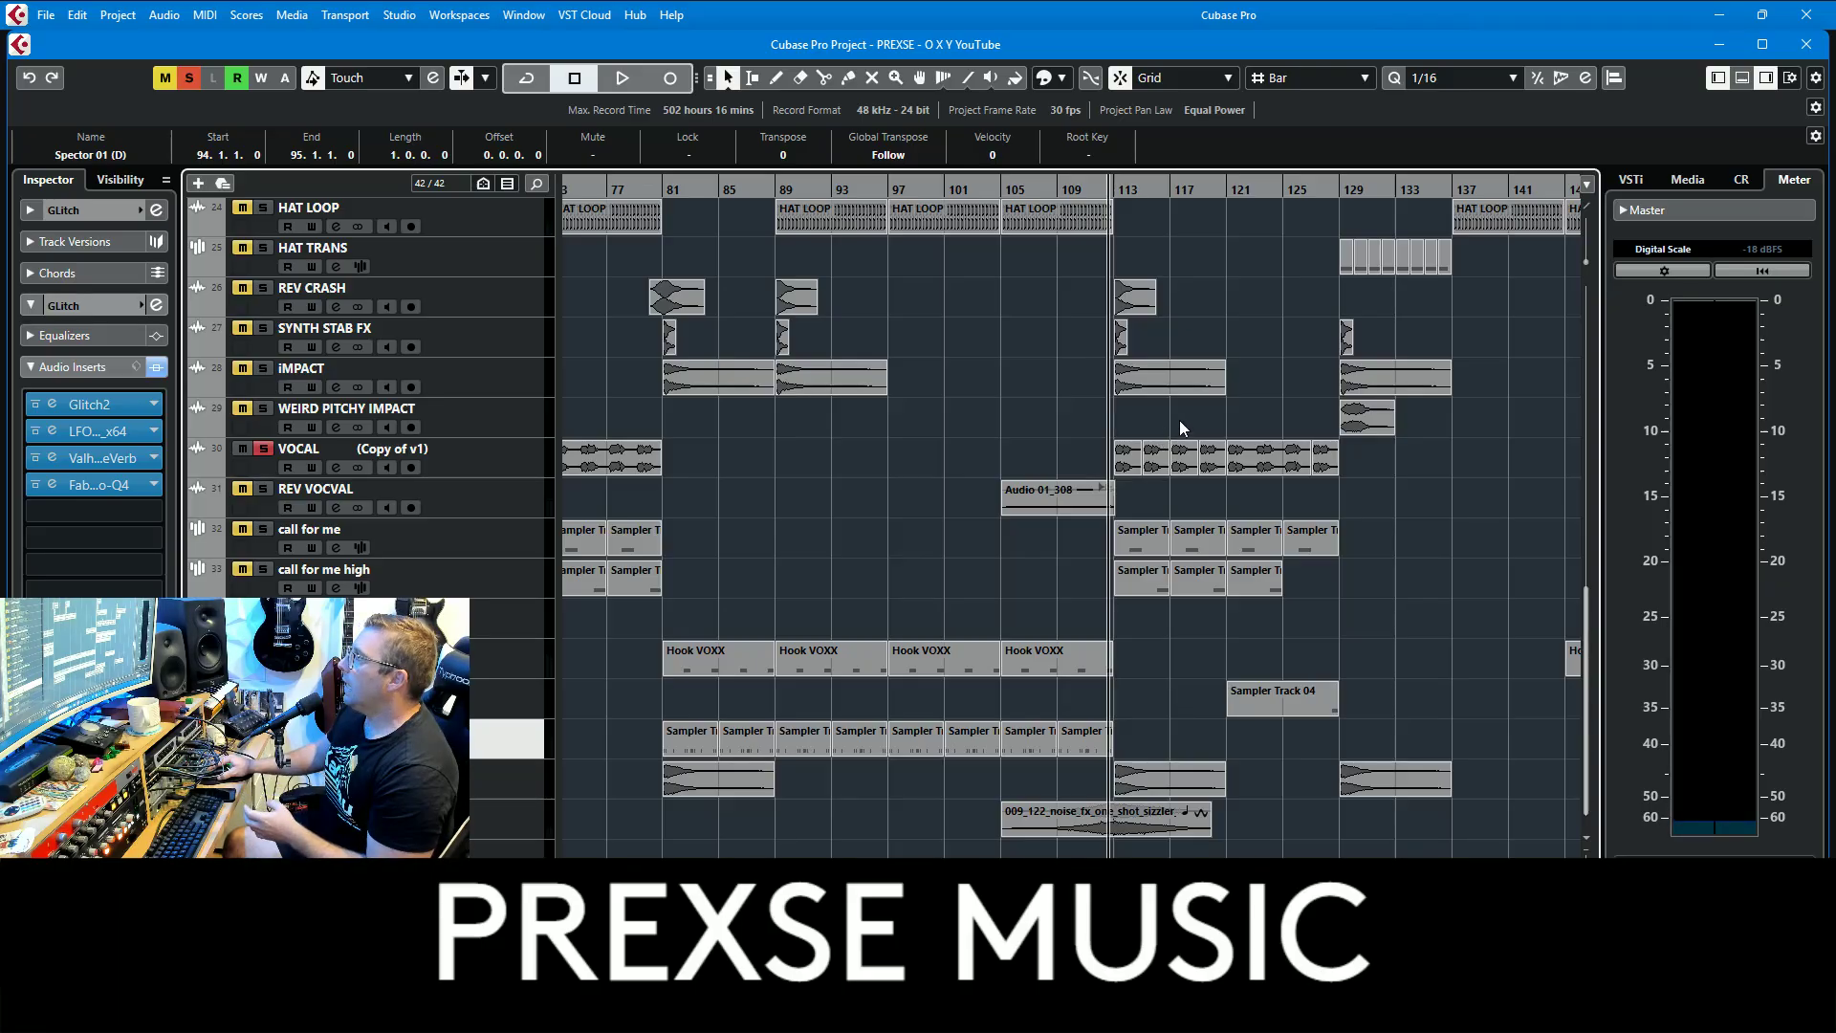
{"action": "left_click", "coordinate": [1271, 466]}
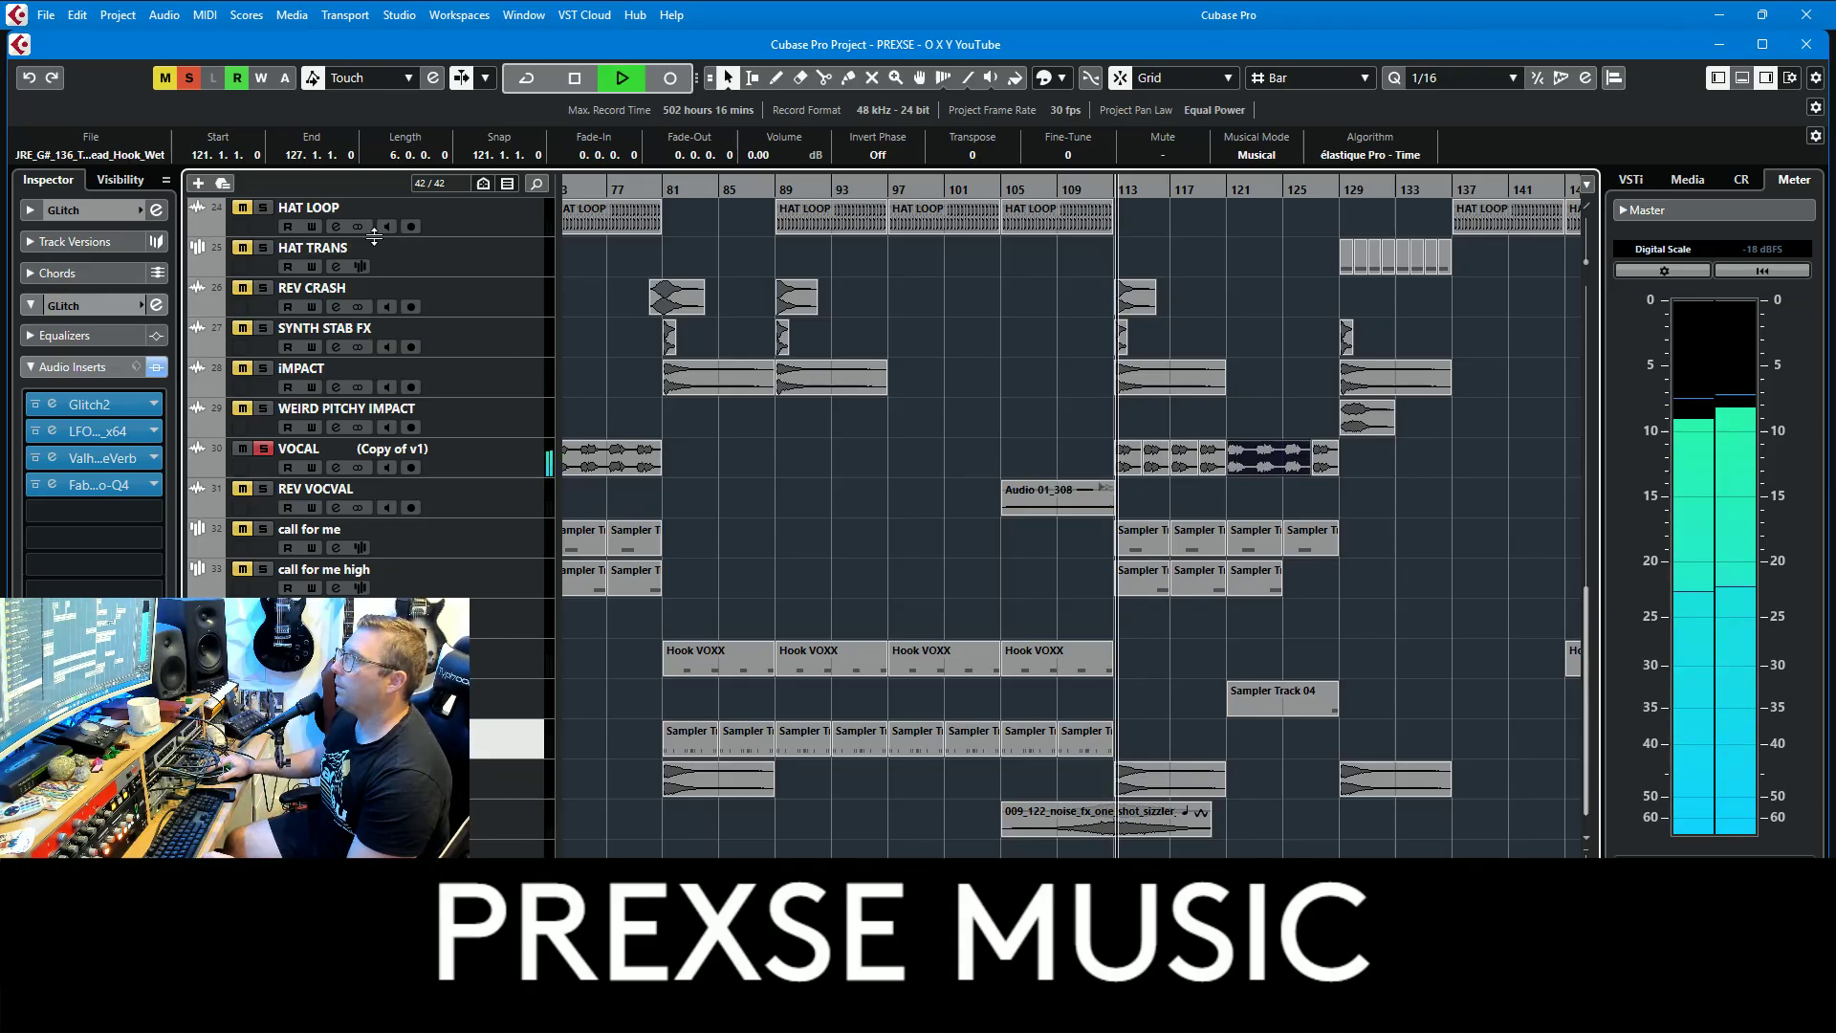
{"action": "left_click", "coordinate": [189, 77]}
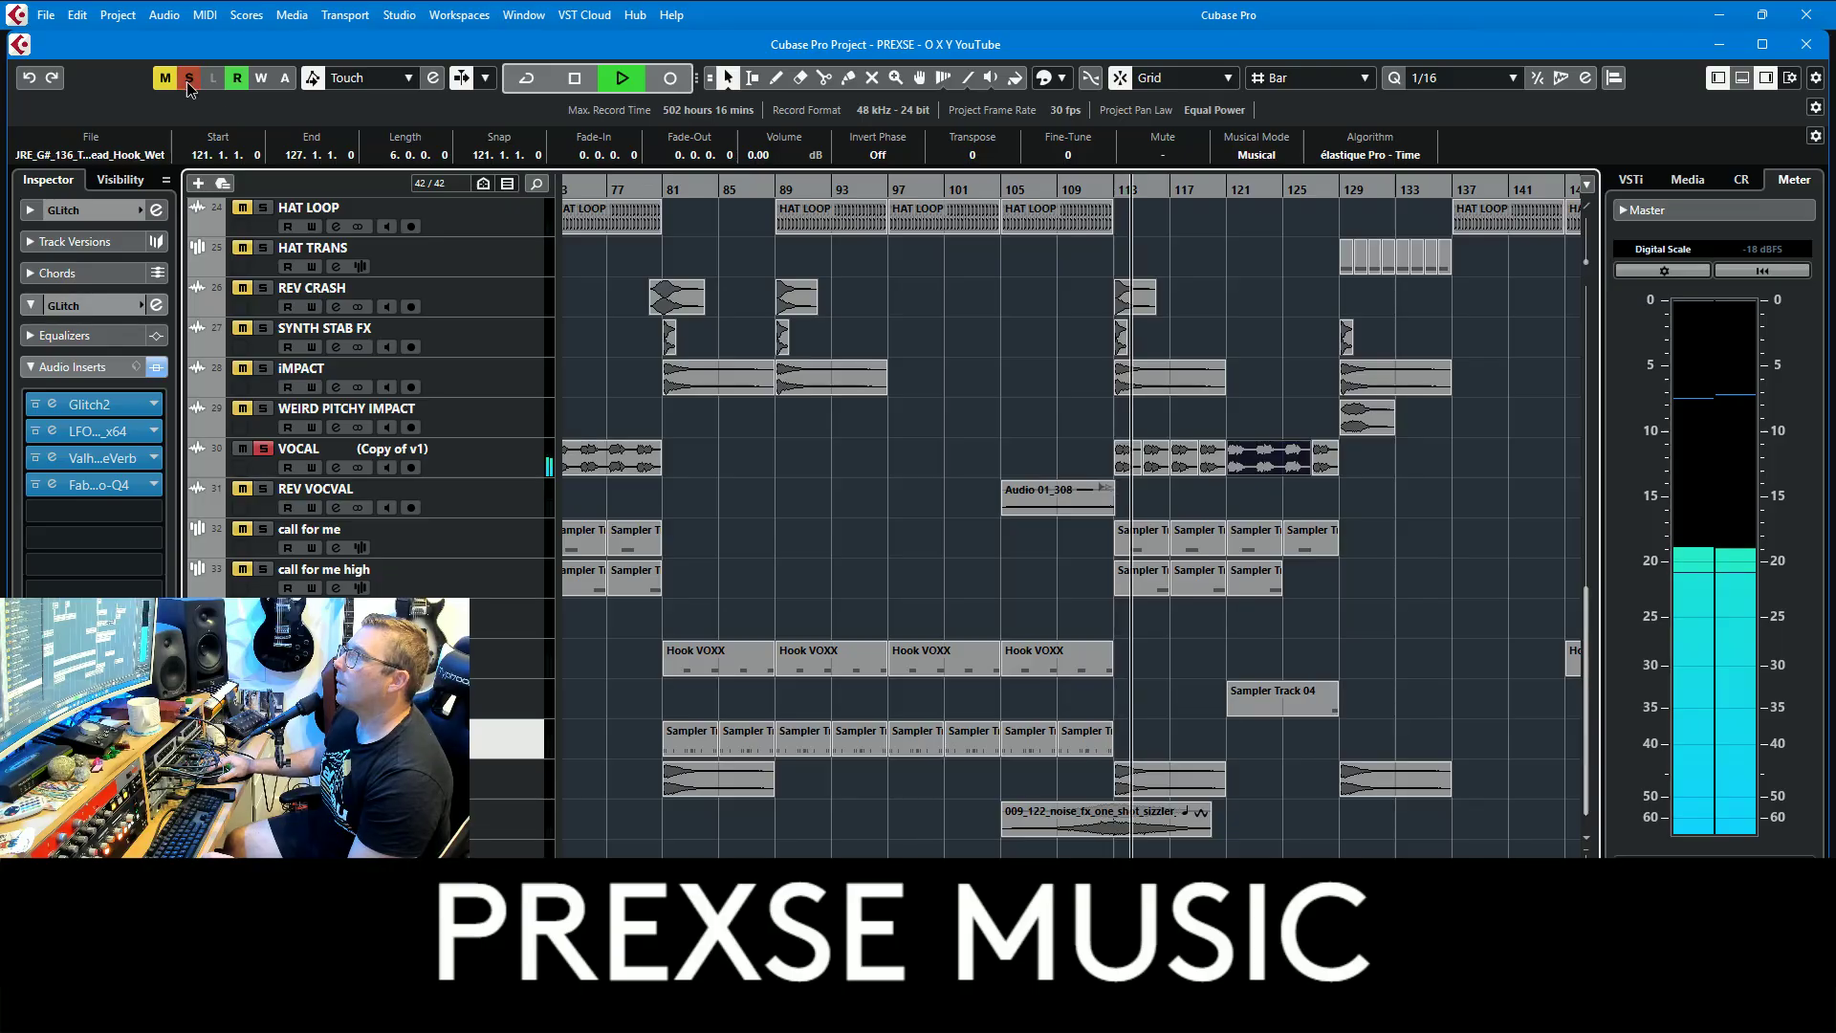
{"action": "key", "text": "space"}
Step: Play the full arrangement from bar 113, at the start of the break
{"action": "scroll", "coordinate": [1207, 373], "scroll_direction": "up", "scroll_amount": 3}
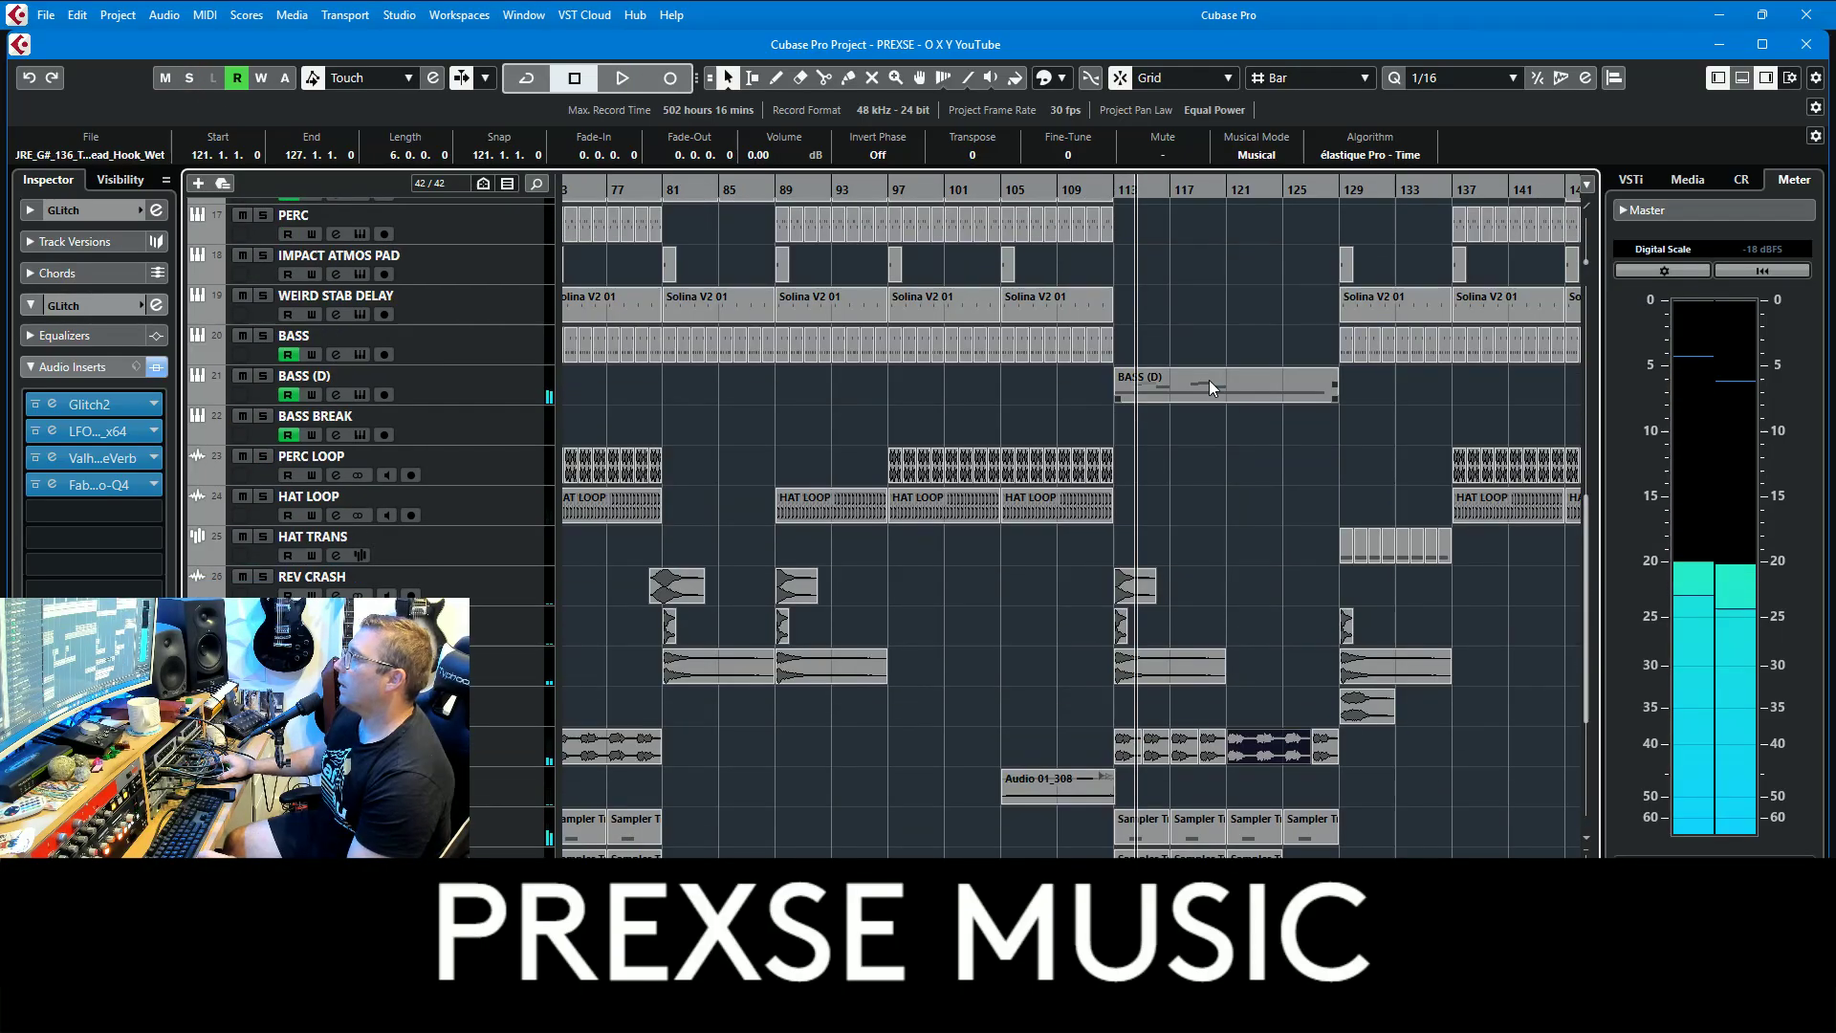
{"action": "scroll", "coordinate": [1145, 399], "scroll_direction": "up", "scroll_amount": 6}
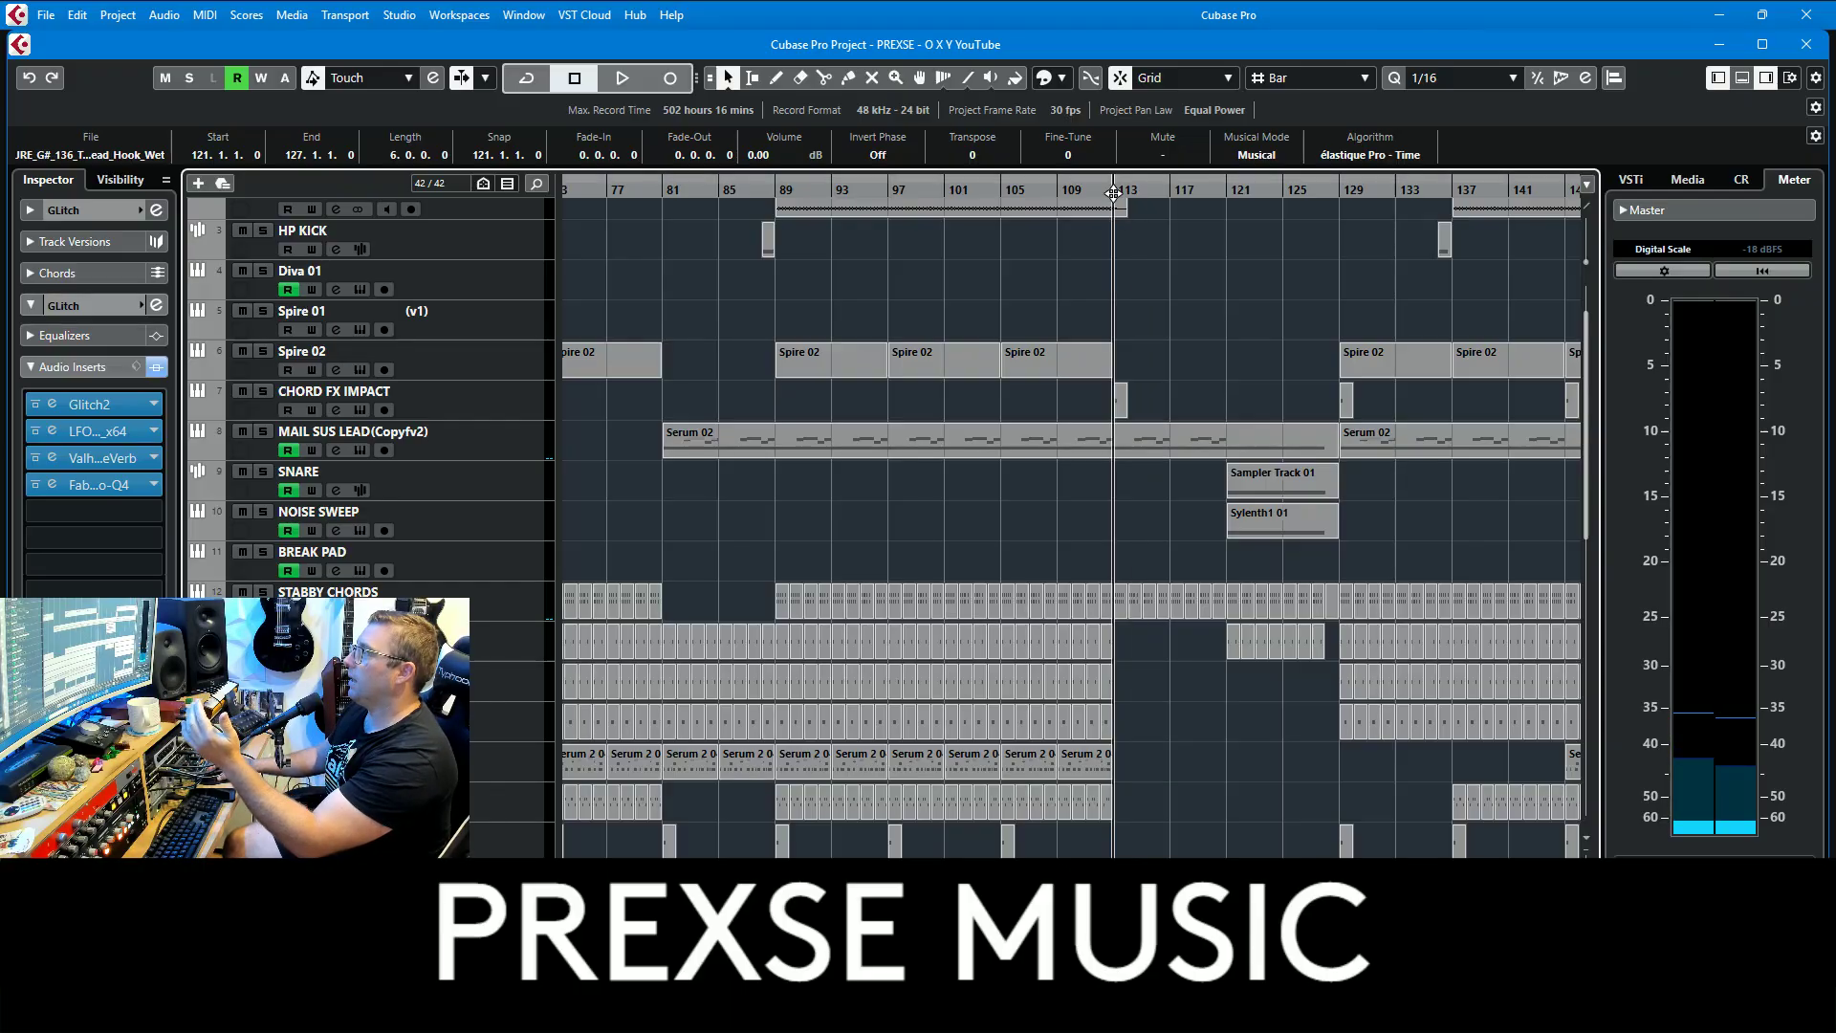
{"action": "left_click", "coordinate": [1114, 187]}
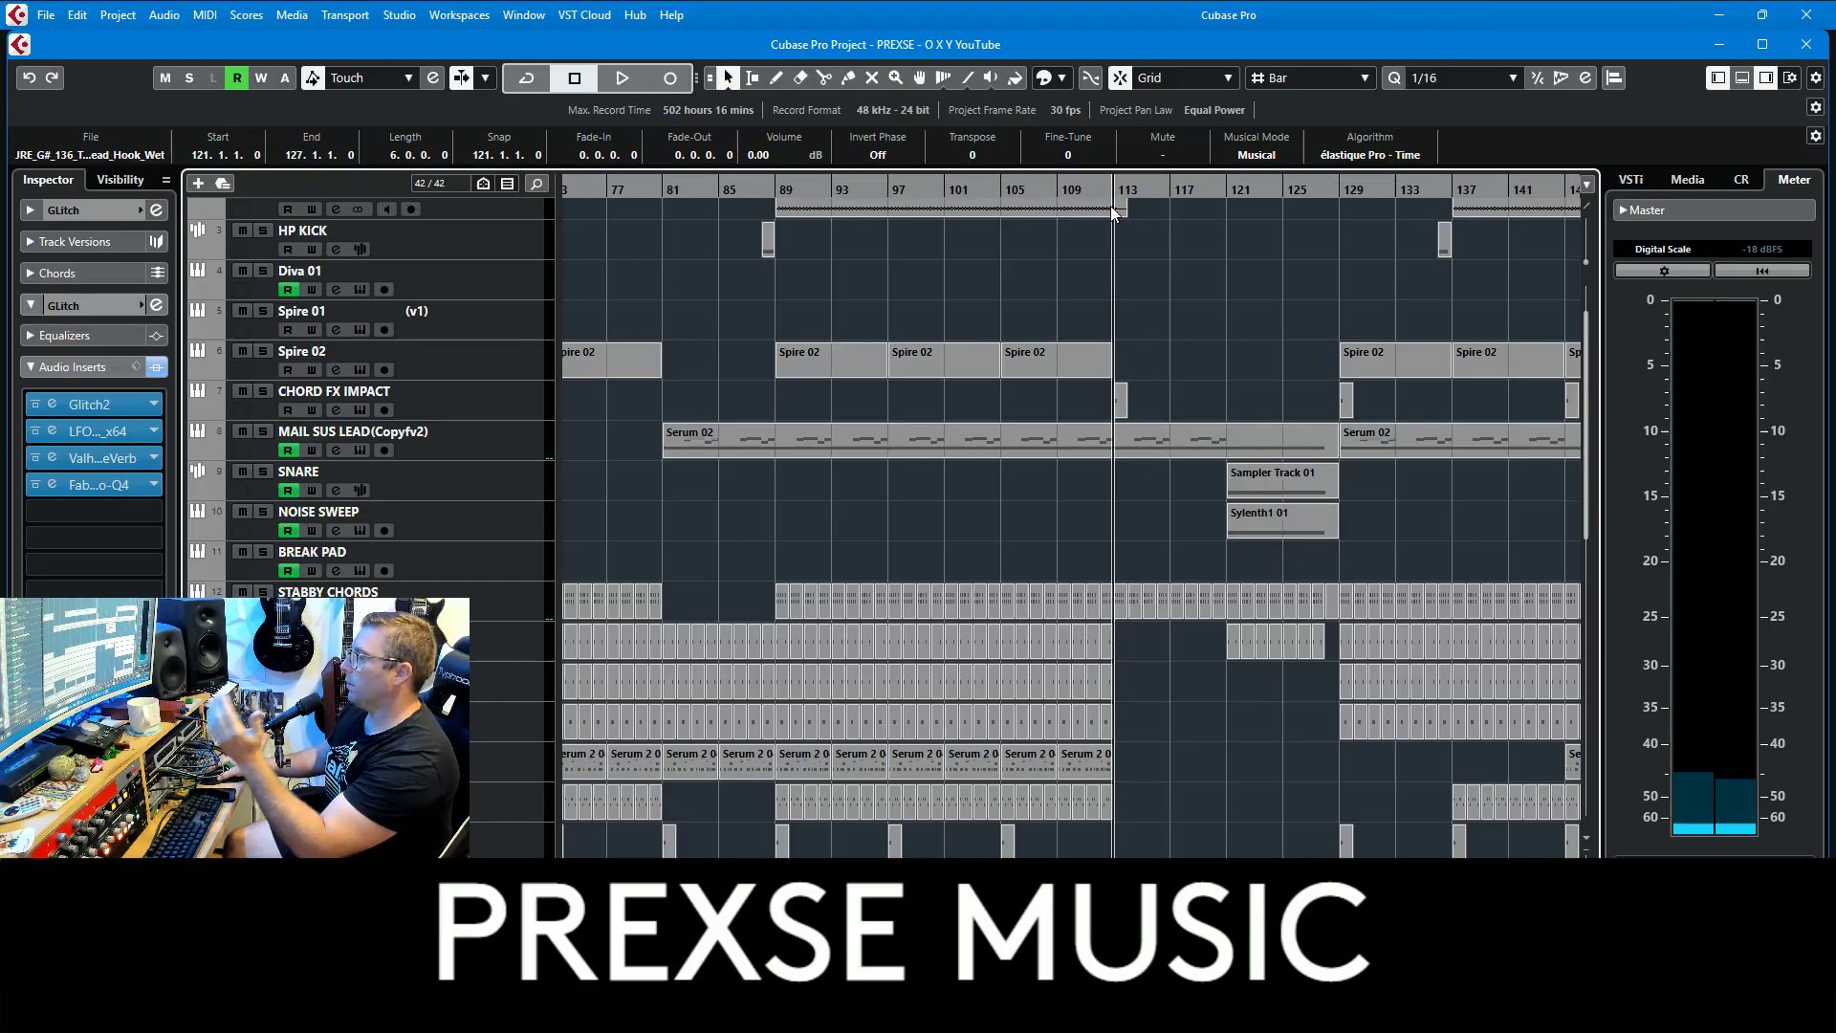
{"action": "left_click", "coordinate": [633, 86]}
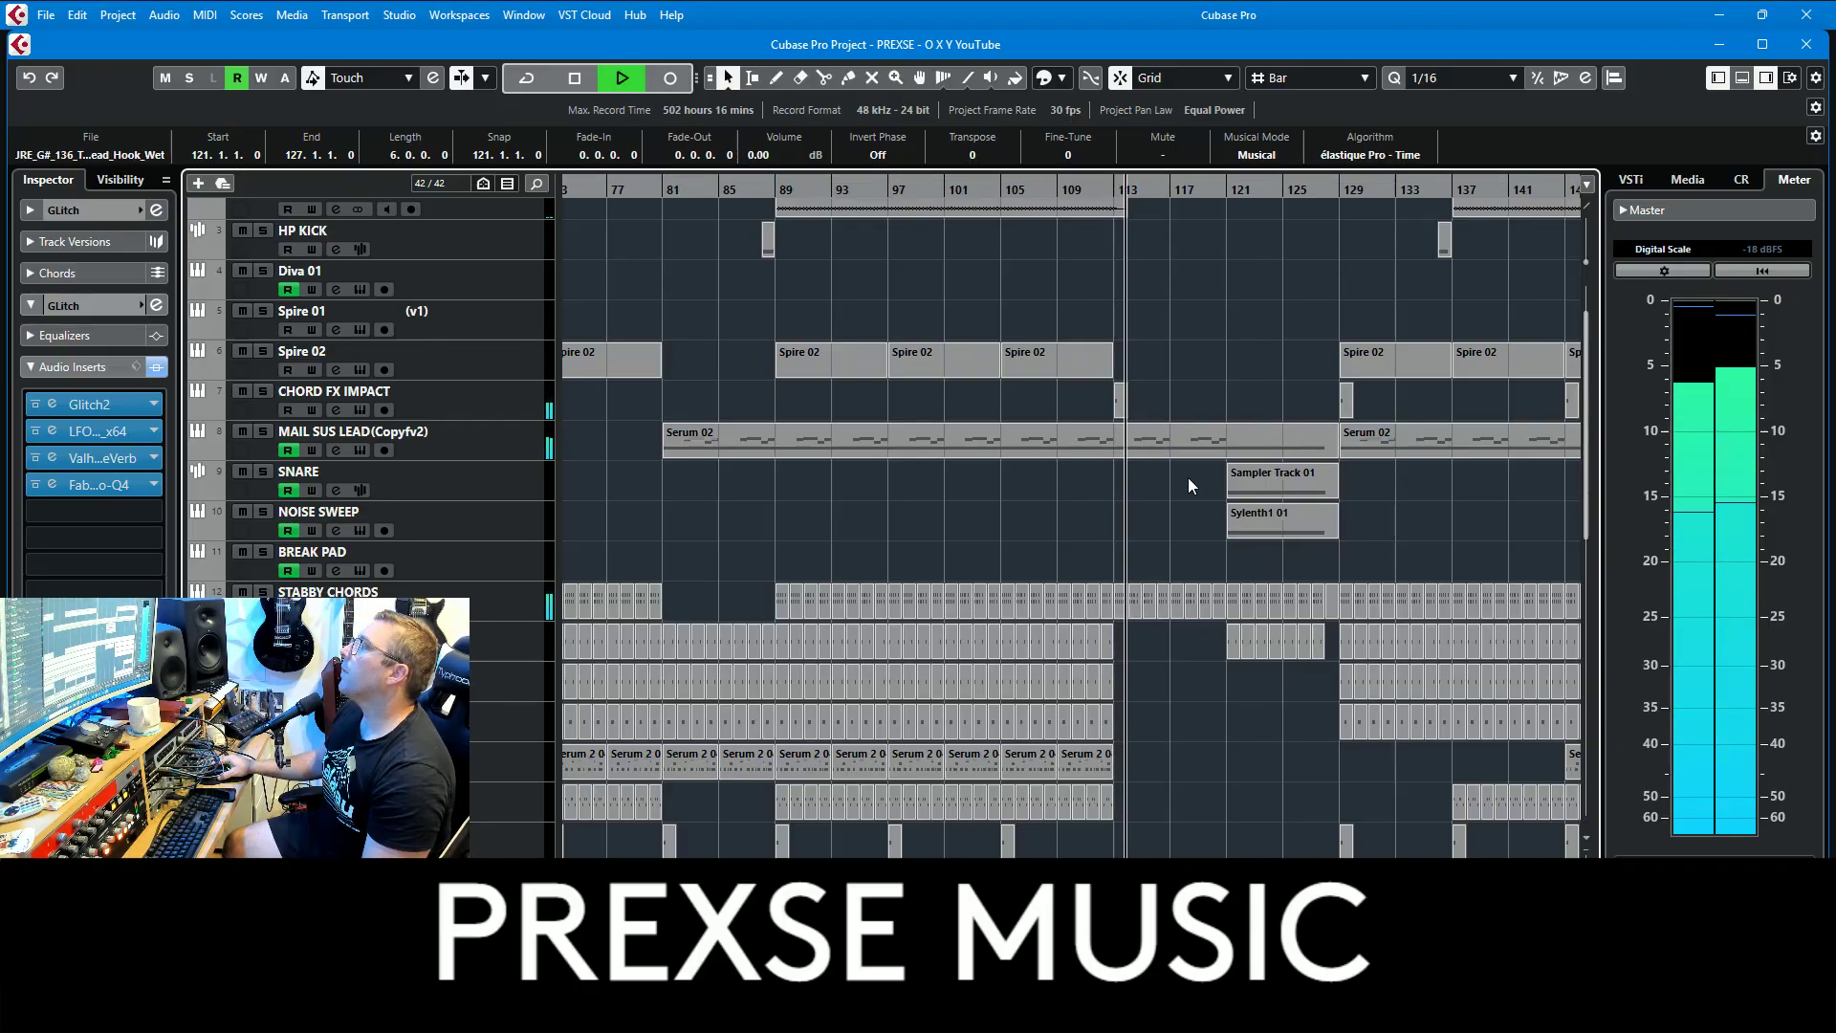
Step: Check the notes of the BASS (D) part at bar 113 during playback and close the editor
{"action": "scroll", "coordinate": [1203, 487], "scroll_direction": "down", "scroll_amount": 3}
{"action": "double_click", "coordinate": [1196, 668]}
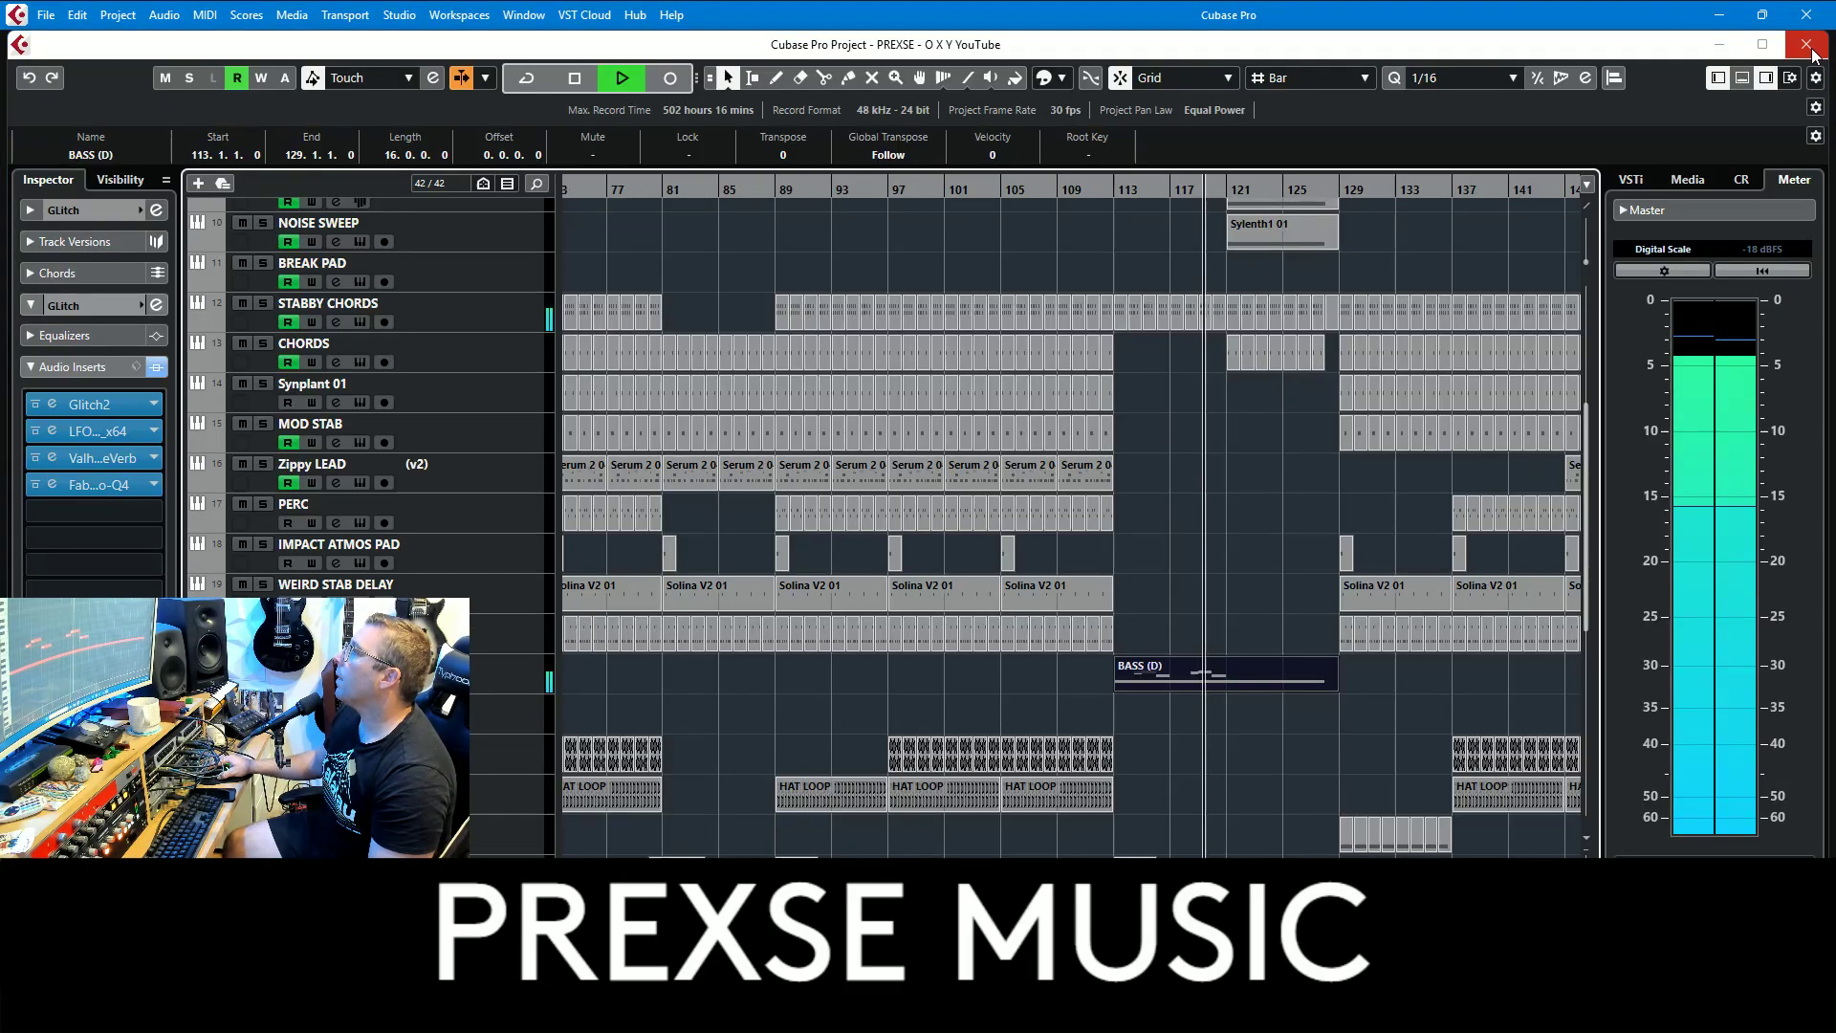
{"action": "left_click", "coordinate": [1815, 50]}
Step: Stop and replay the break from bar 113, with the VOCAL and call for me tracks in view
{"action": "scroll", "coordinate": [1251, 719], "scroll_direction": "down", "scroll_amount": 6}
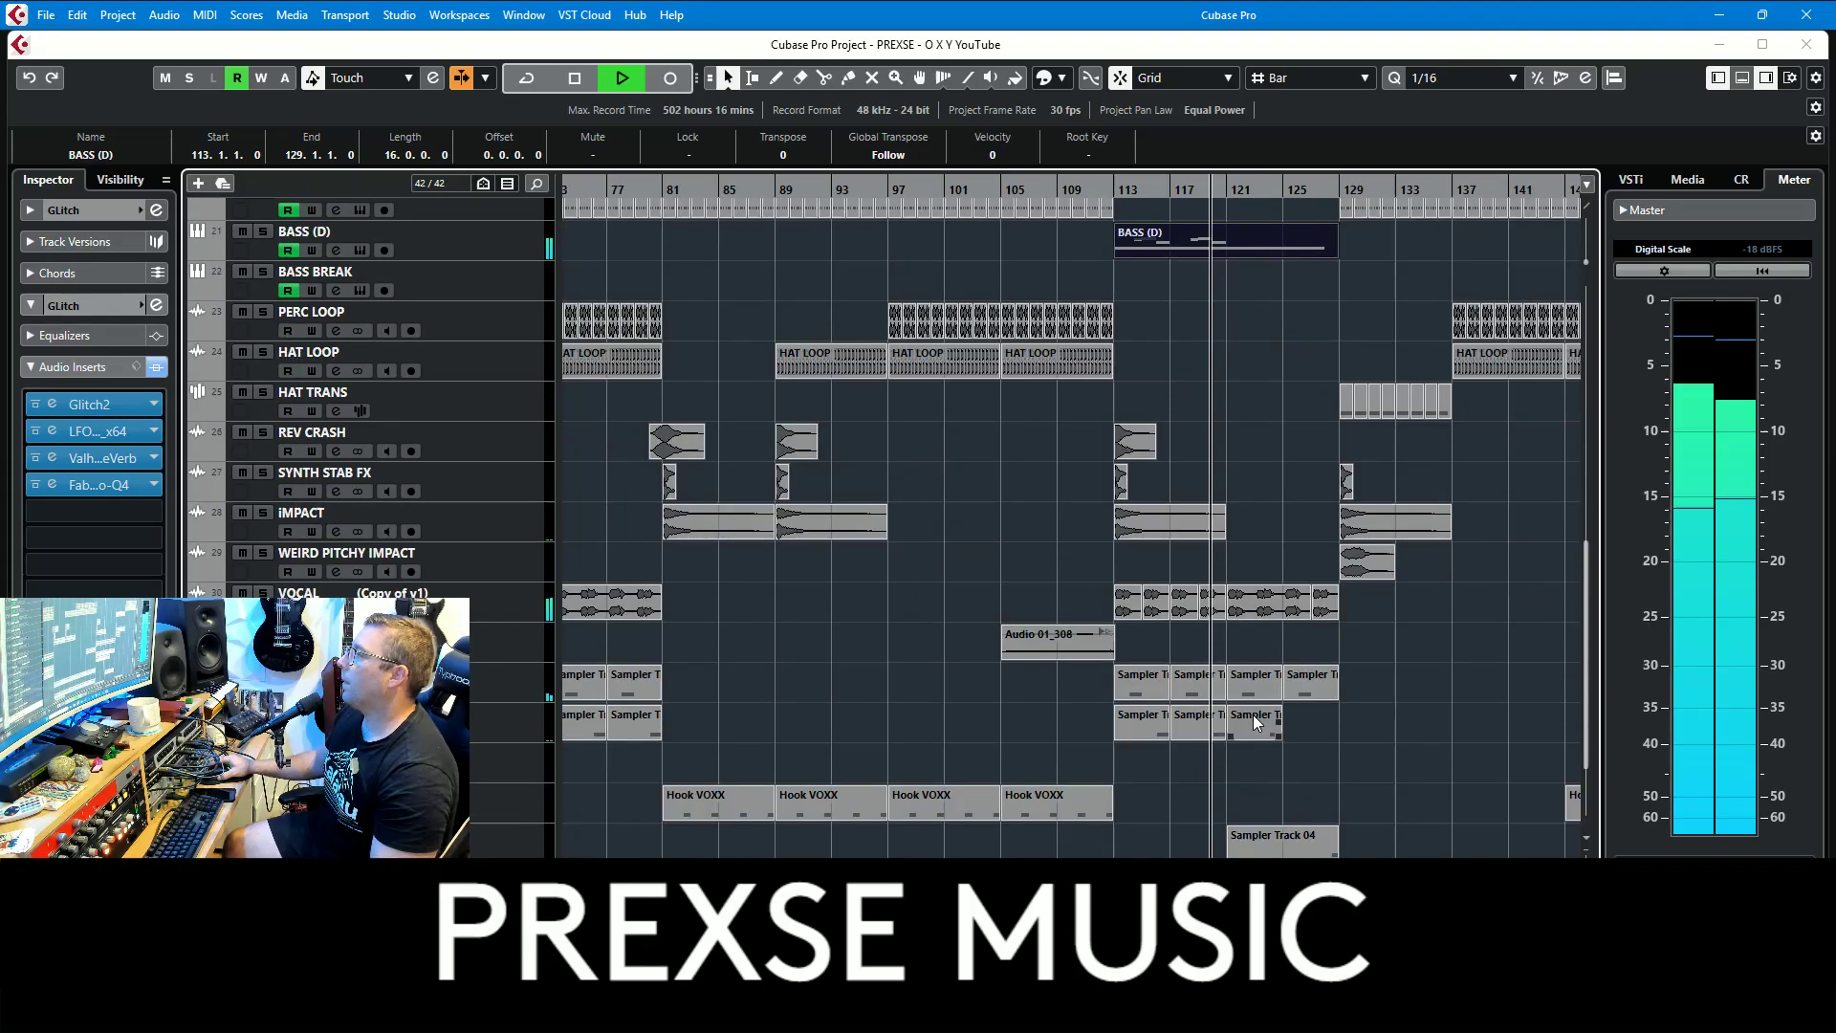
{"action": "key", "text": "space"}
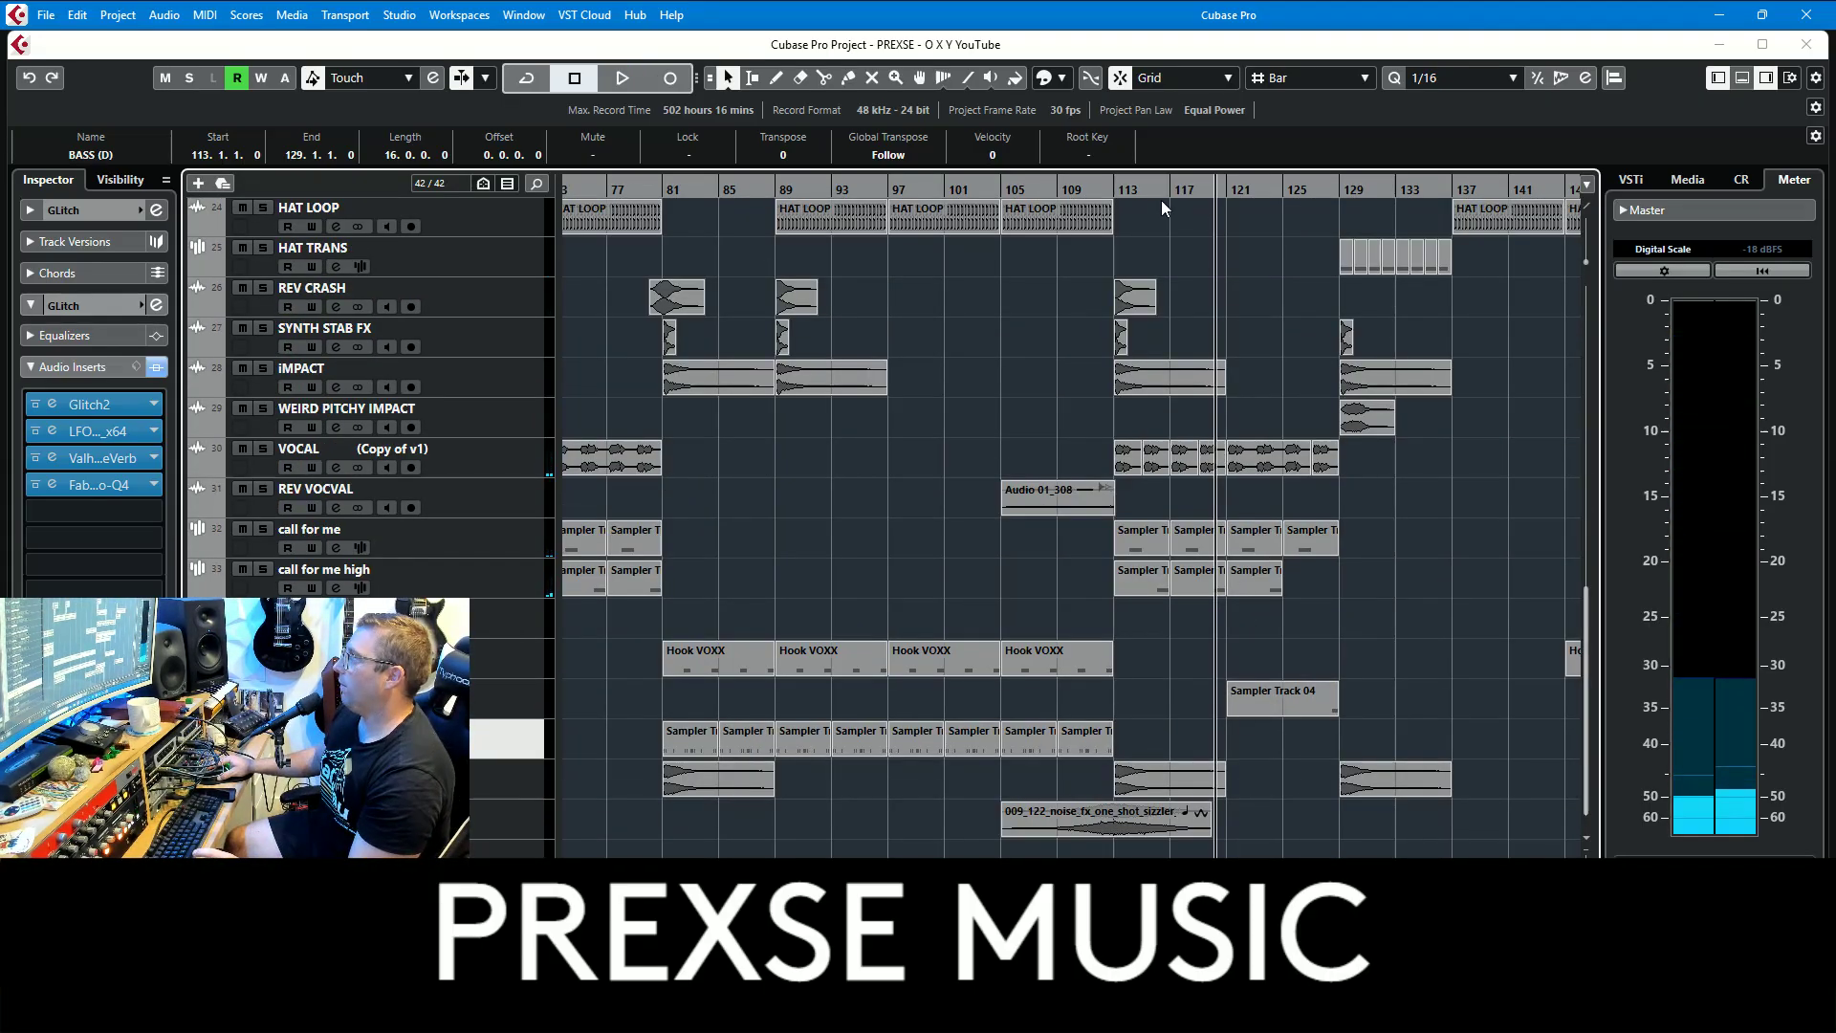
{"action": "left_click", "coordinate": [1117, 190]}
{"action": "key", "text": "space"}
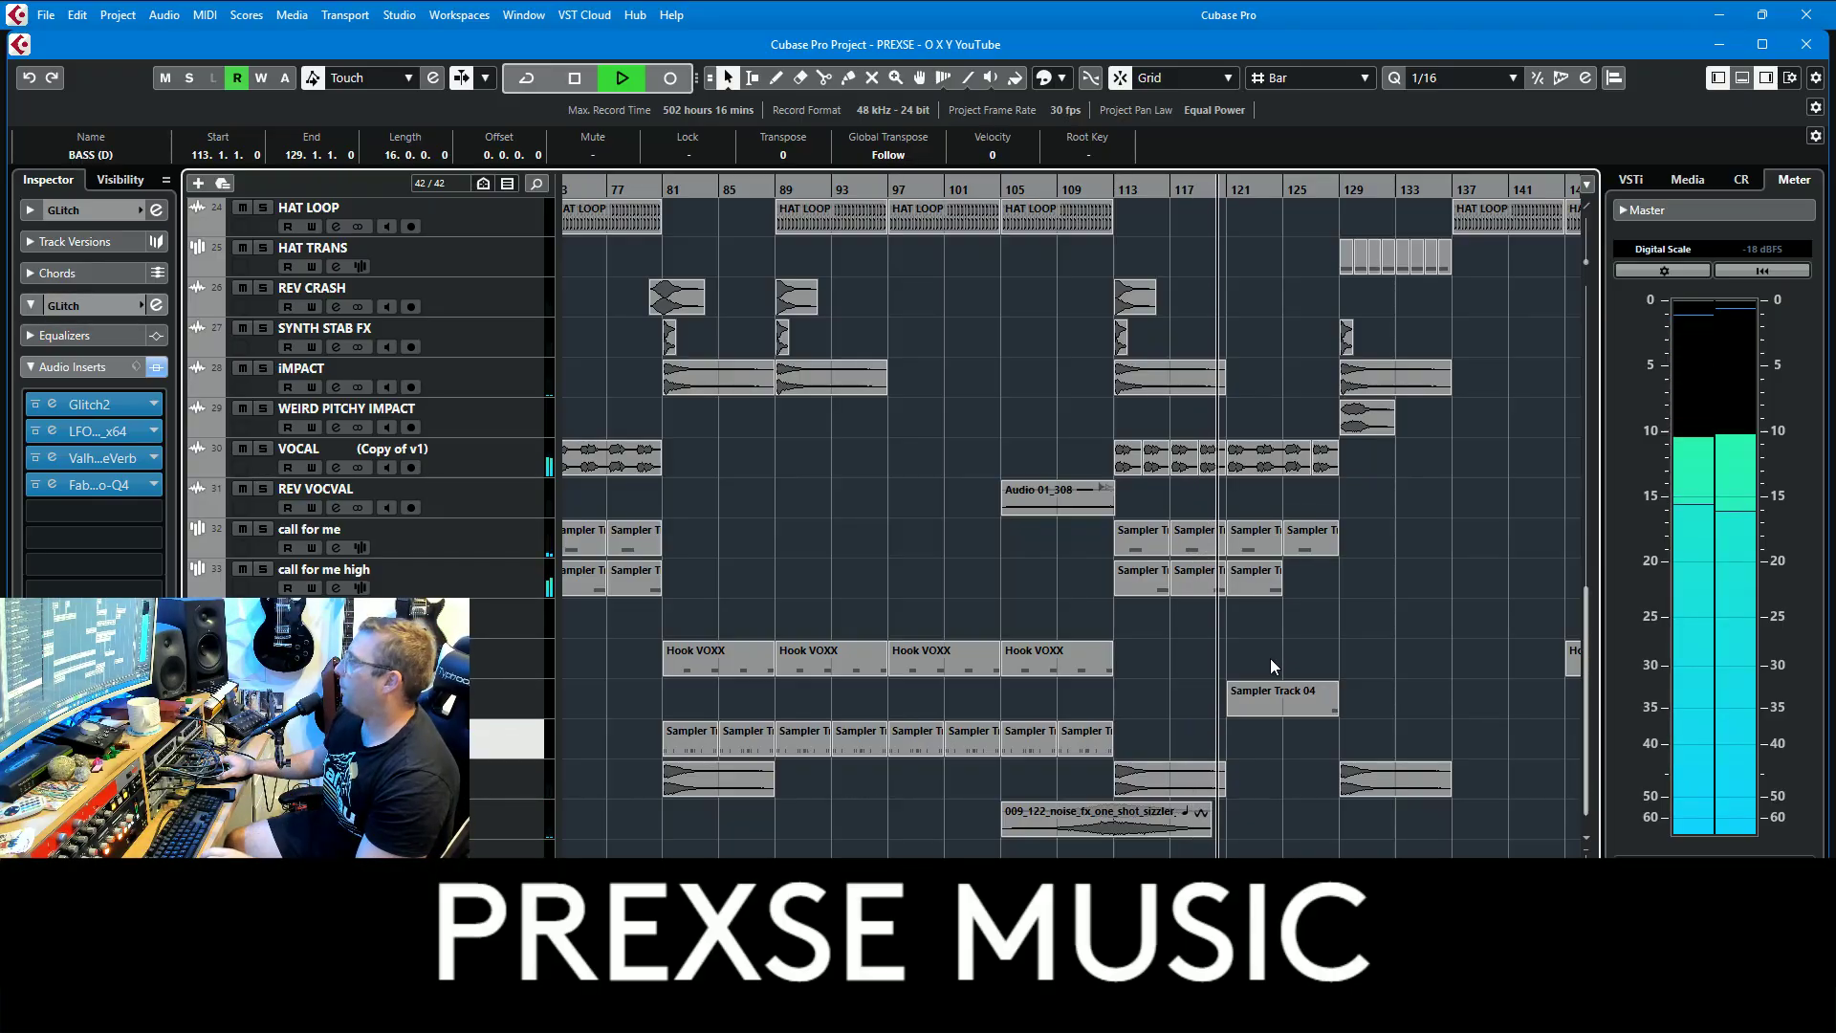
Step: Check the notes of the SNARE track's Sampler Track 01 part at bar 121 and close the editor
{"action": "scroll", "coordinate": [1270, 658], "scroll_direction": "up", "scroll_amount": 10}
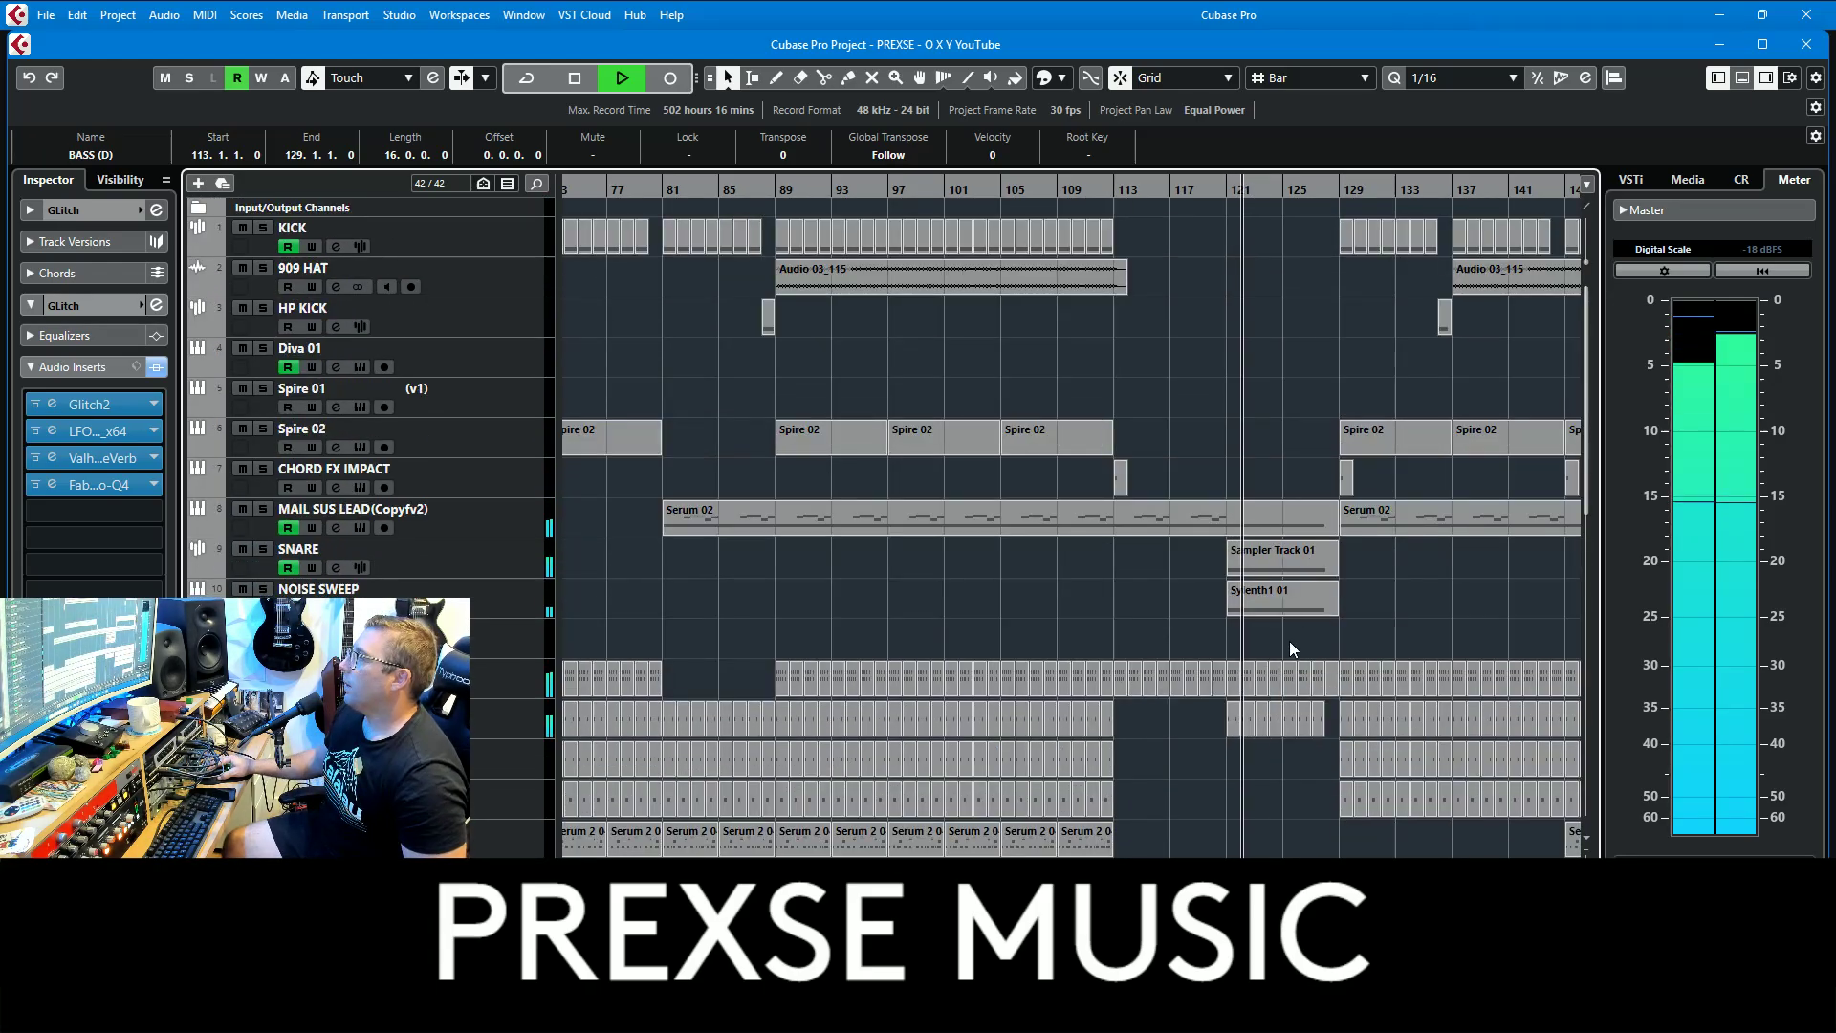
{"action": "double_click", "coordinate": [1271, 566]}
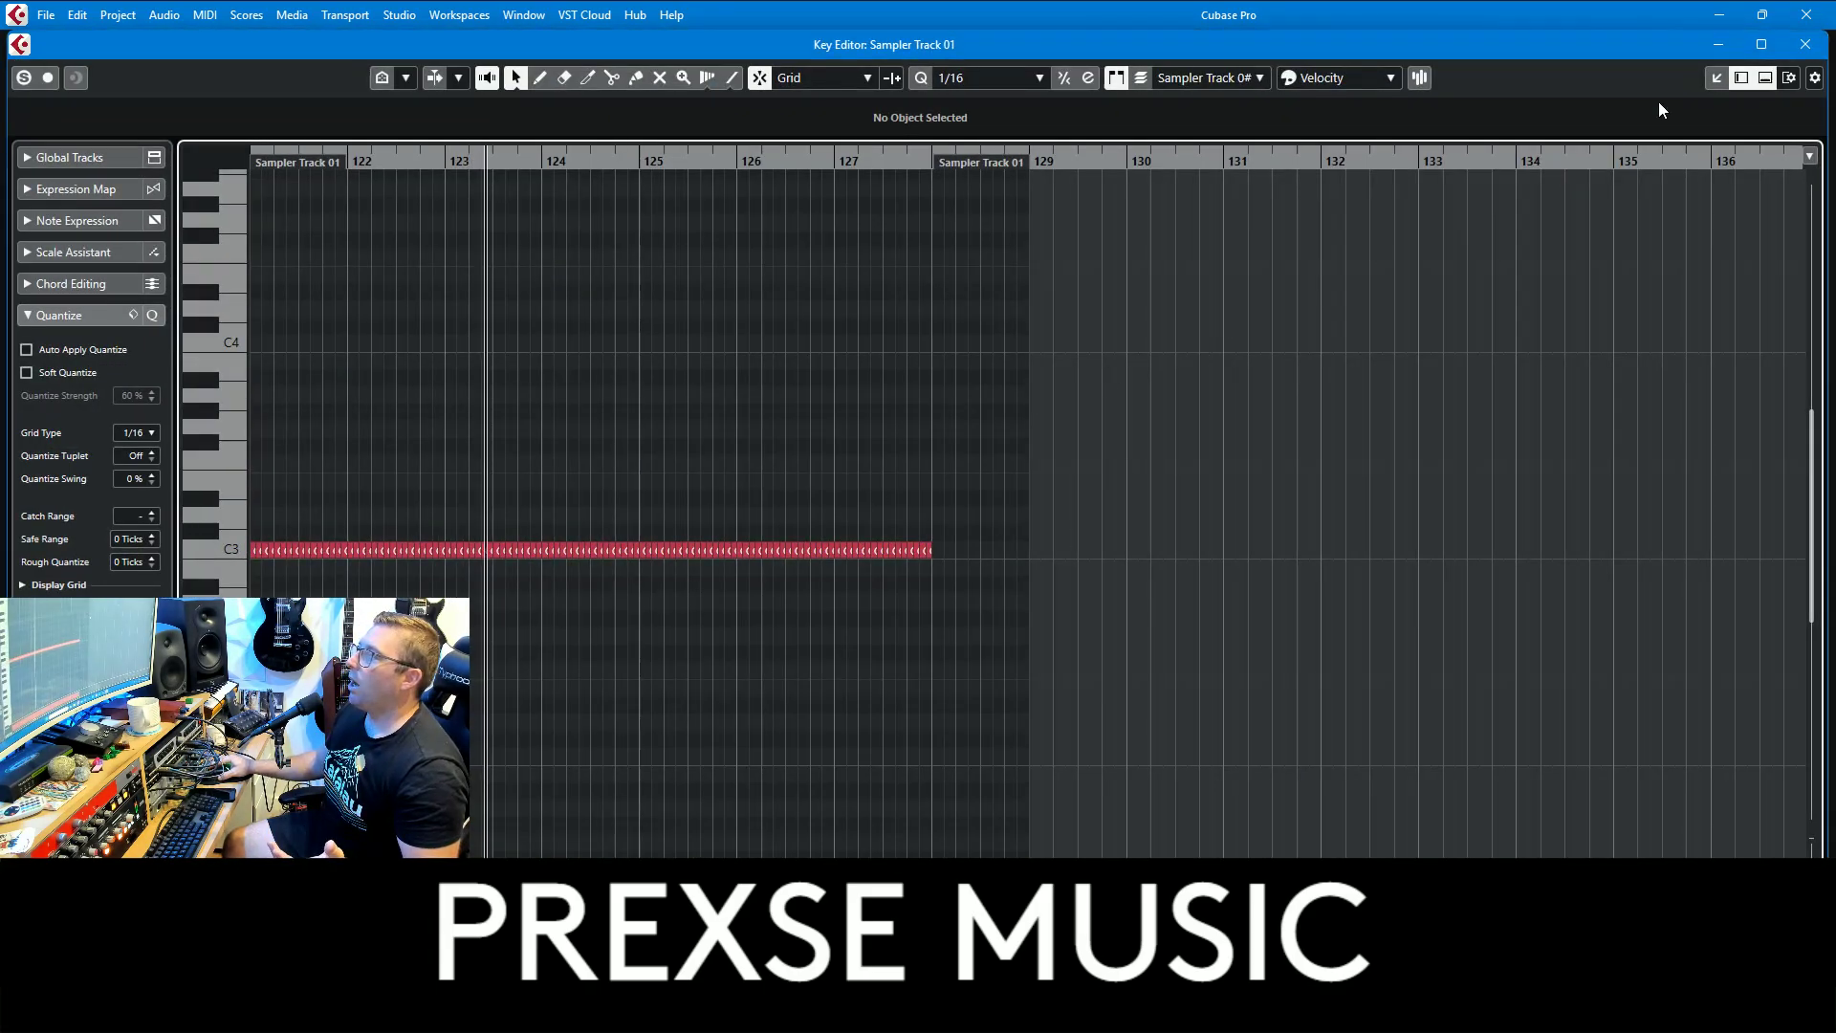
{"action": "left_click", "coordinate": [1806, 44]}
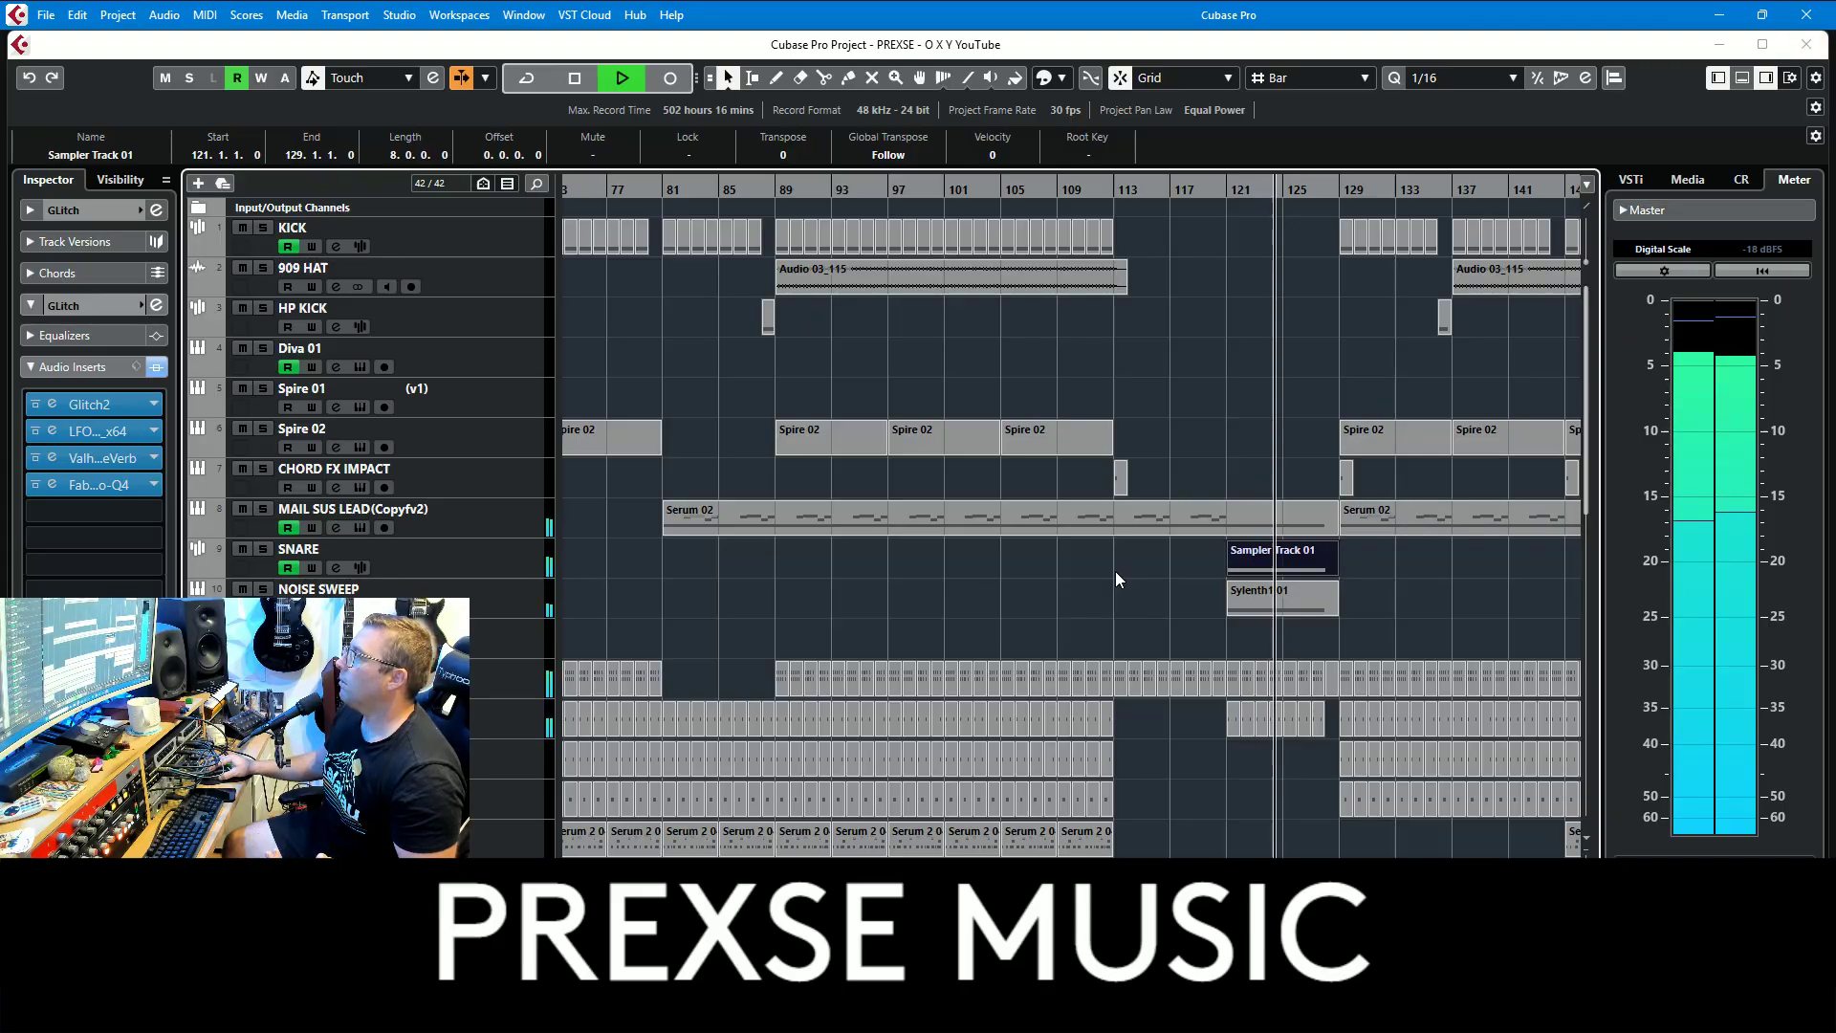
Step: Select the NOISE SWEEP track and show the automation lanes of the MAIL SUS LEAD track
{"action": "left_click", "coordinate": [1071, 590]}
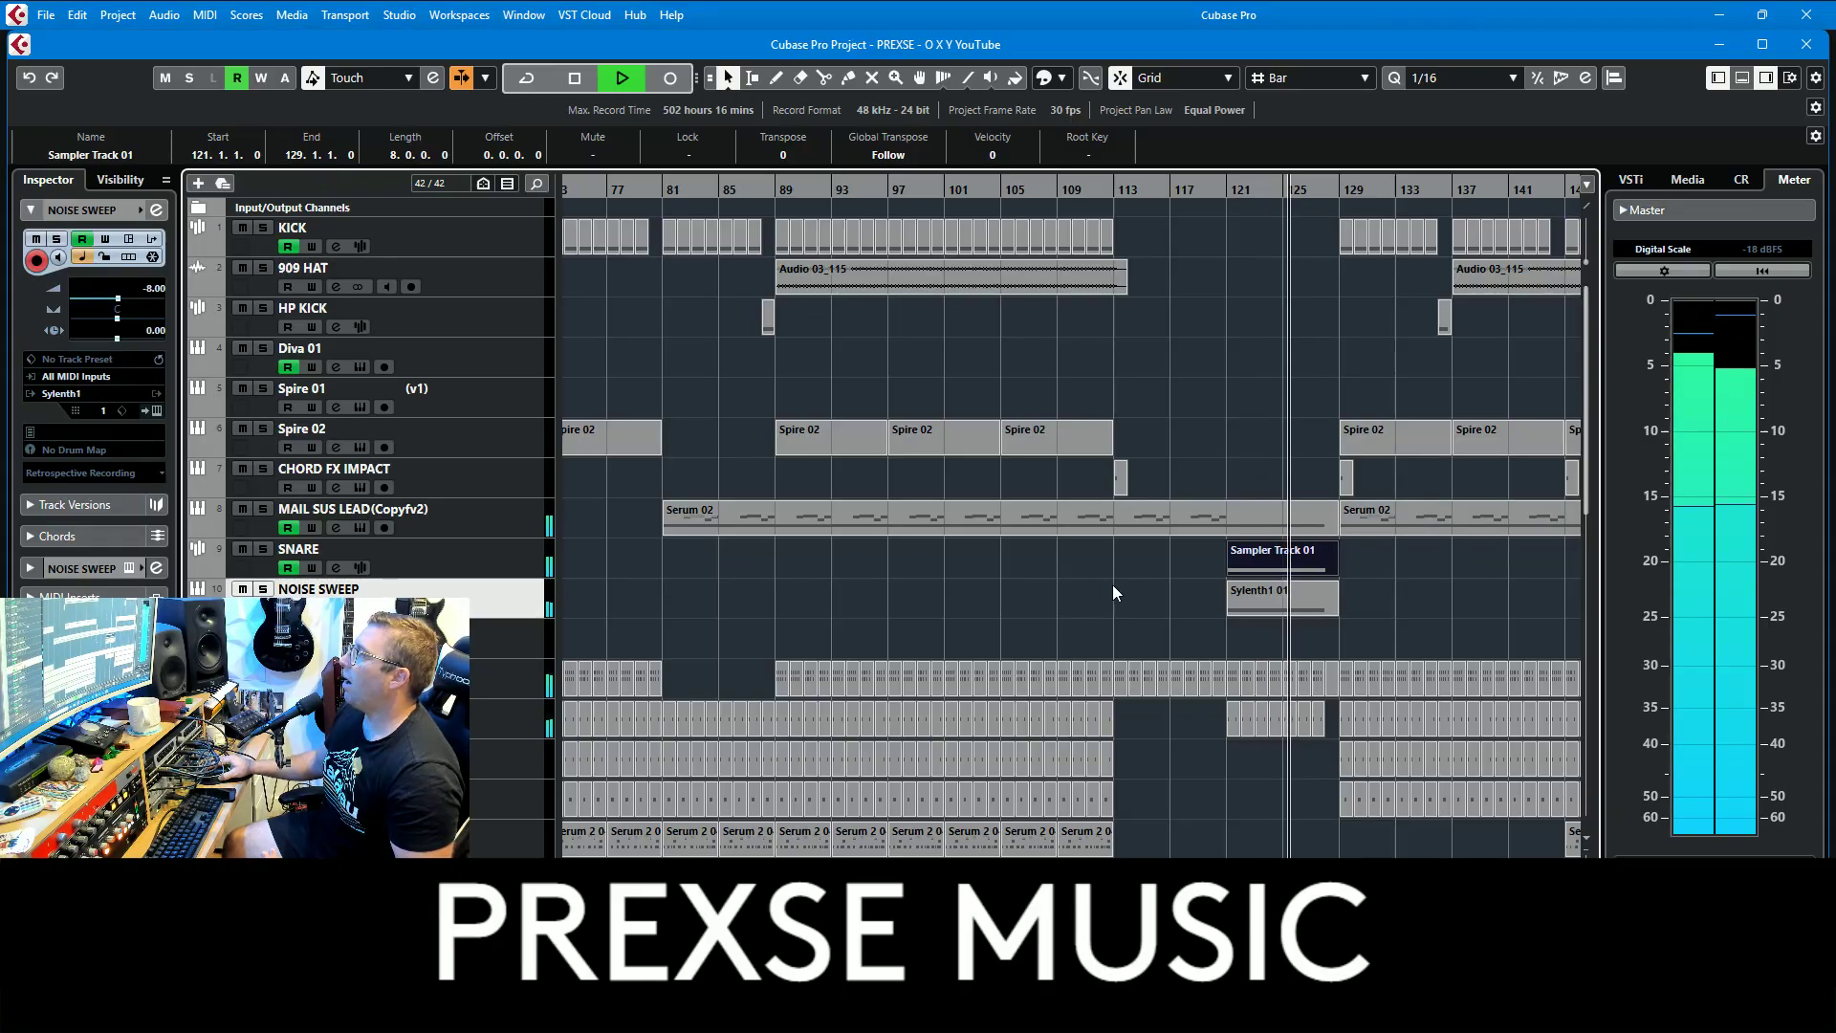
{"action": "left_click", "coordinate": [198, 528]}
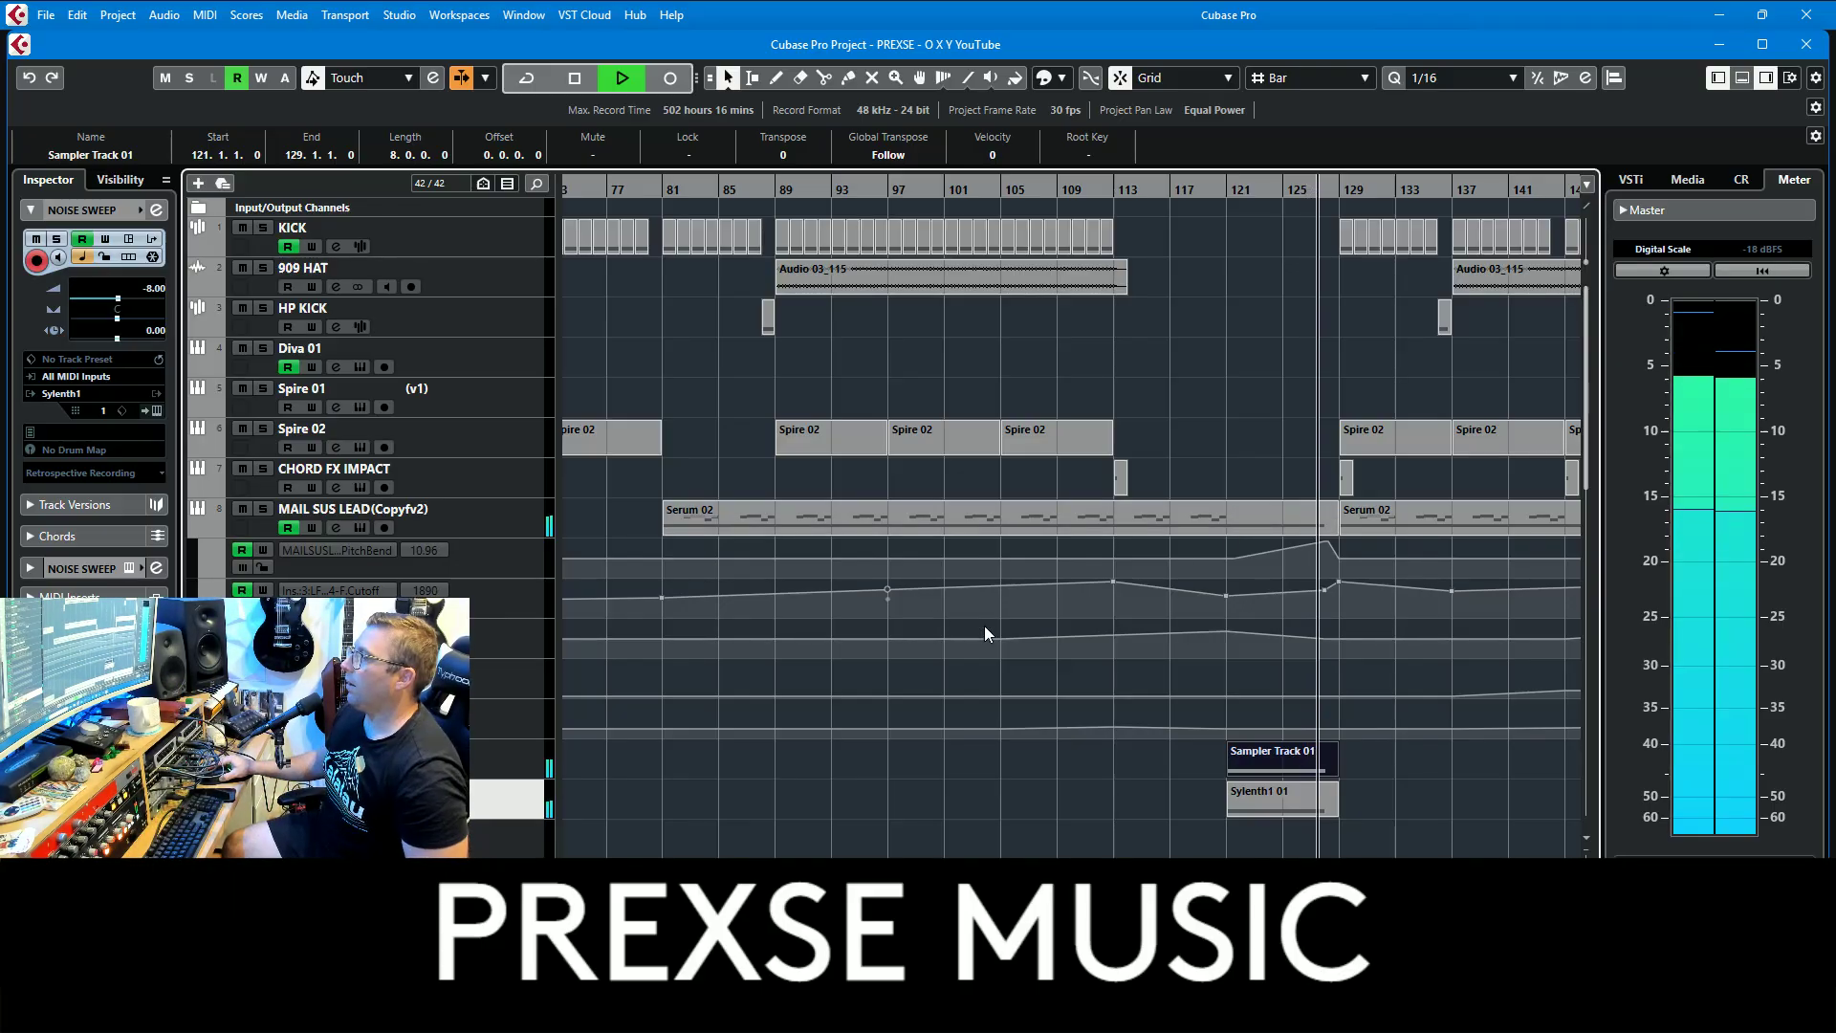
Step: Examine the chord, lead, percussion, Hook VOXX and effects tracks from bar 129 to the arrangement's end during playback, and stop
{"action": "scroll", "coordinate": [1301, 809], "scroll_direction": "down", "scroll_amount": 10}
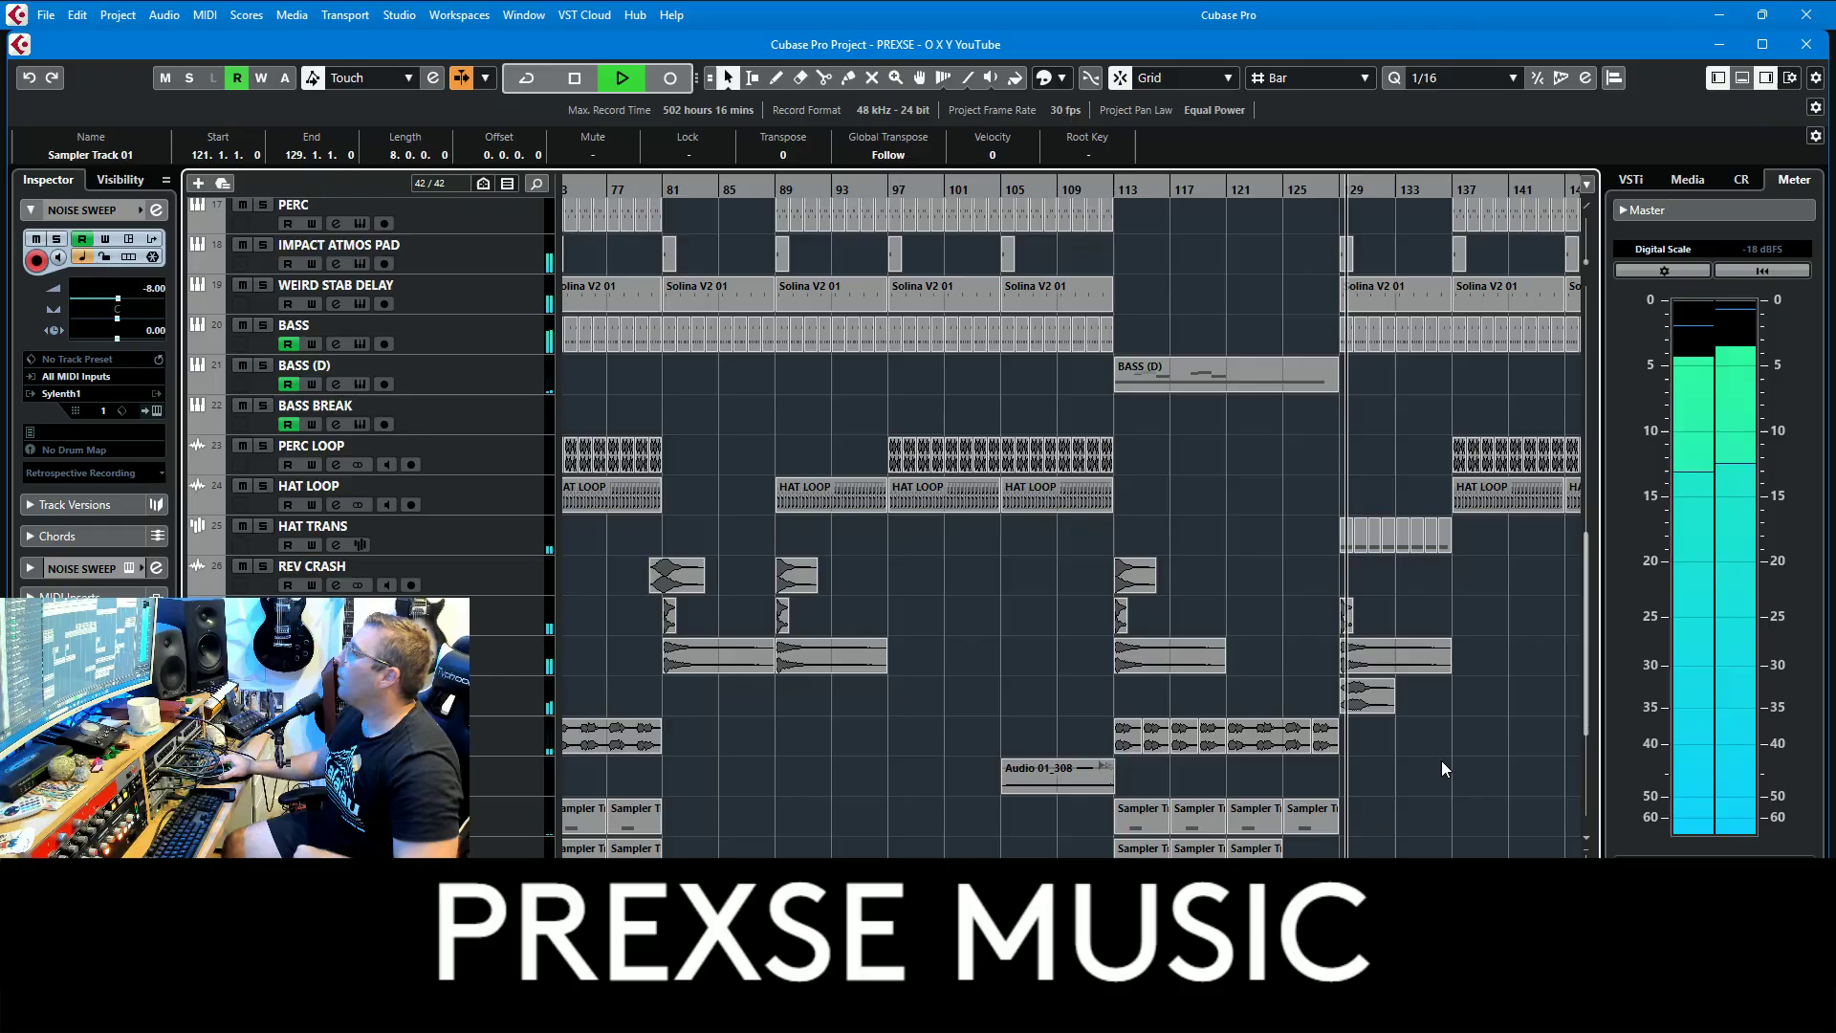
{"action": "scroll", "coordinate": [1442, 760], "scroll_direction": "right", "scroll_amount": 5}
{"action": "scroll", "coordinate": [1225, 758], "scroll_direction": "down", "scroll_amount": 10}
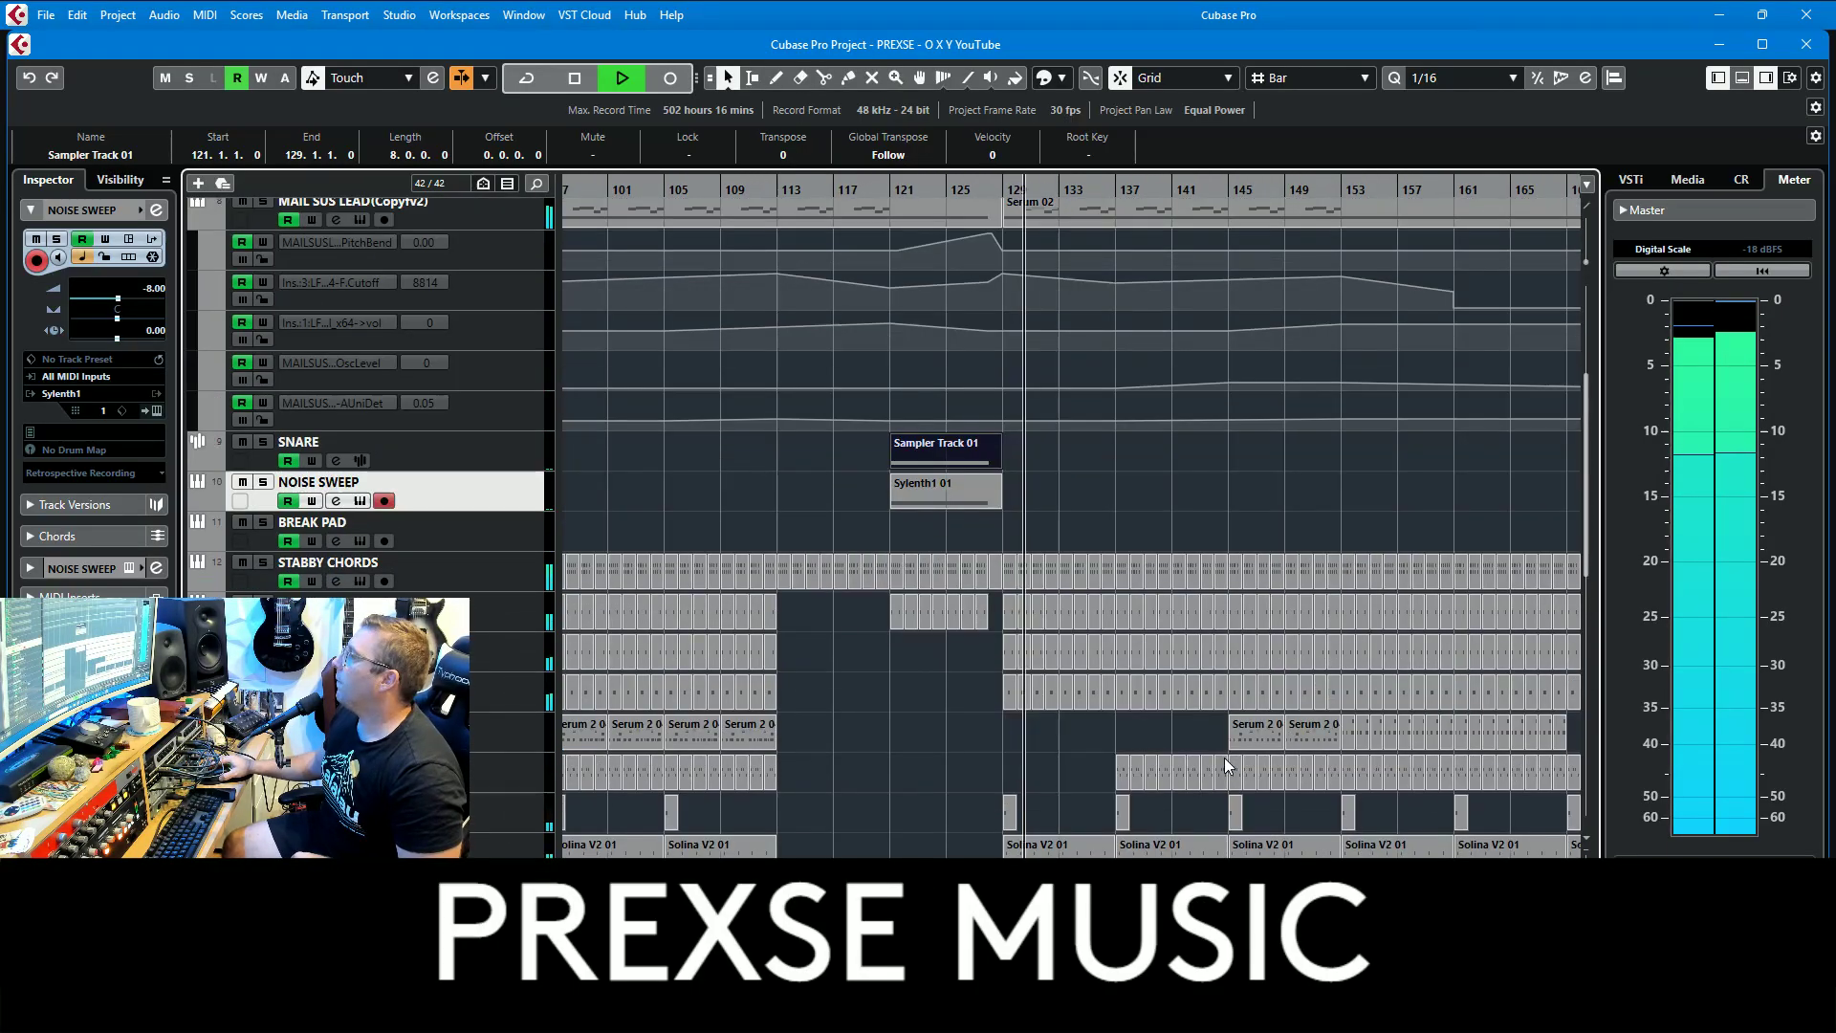
{"action": "scroll", "coordinate": [1221, 758], "scroll_direction": "up", "scroll_amount": 12}
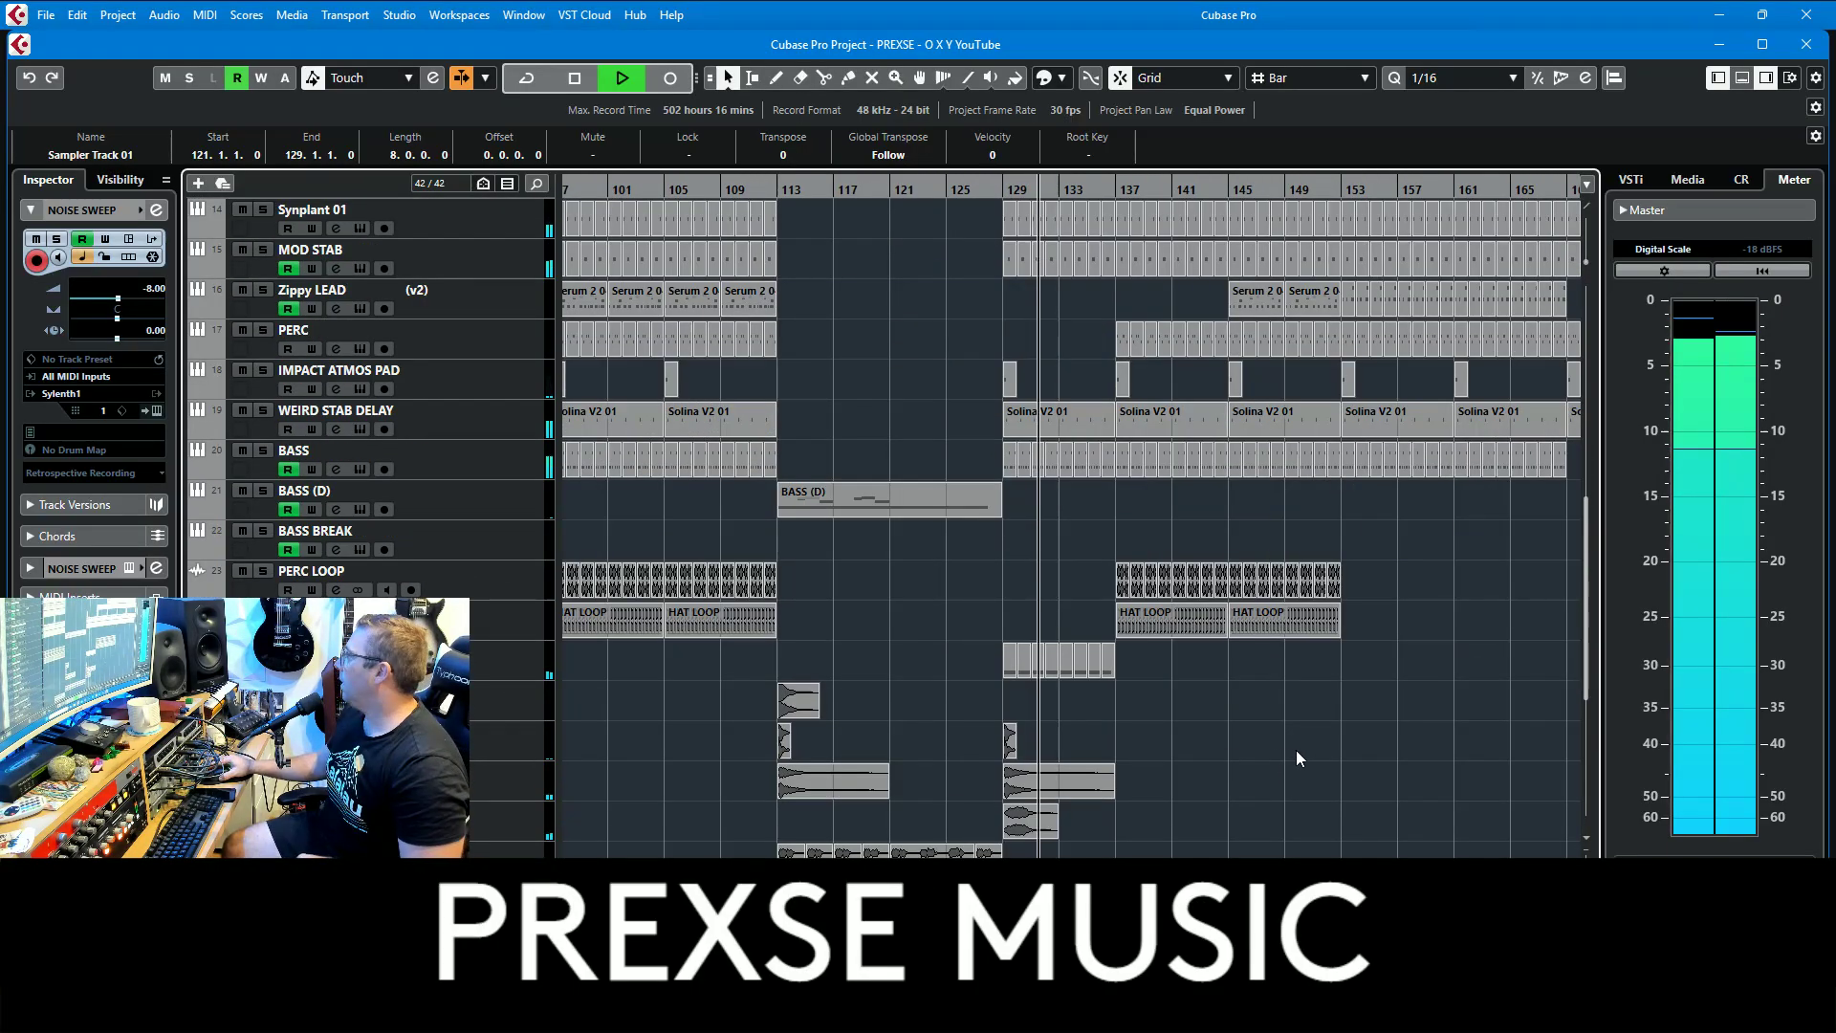
{"action": "scroll", "coordinate": [1273, 746], "scroll_direction": "right", "scroll_amount": 3}
{"action": "scroll", "coordinate": [1196, 741], "scroll_direction": "up", "scroll_amount": 8}
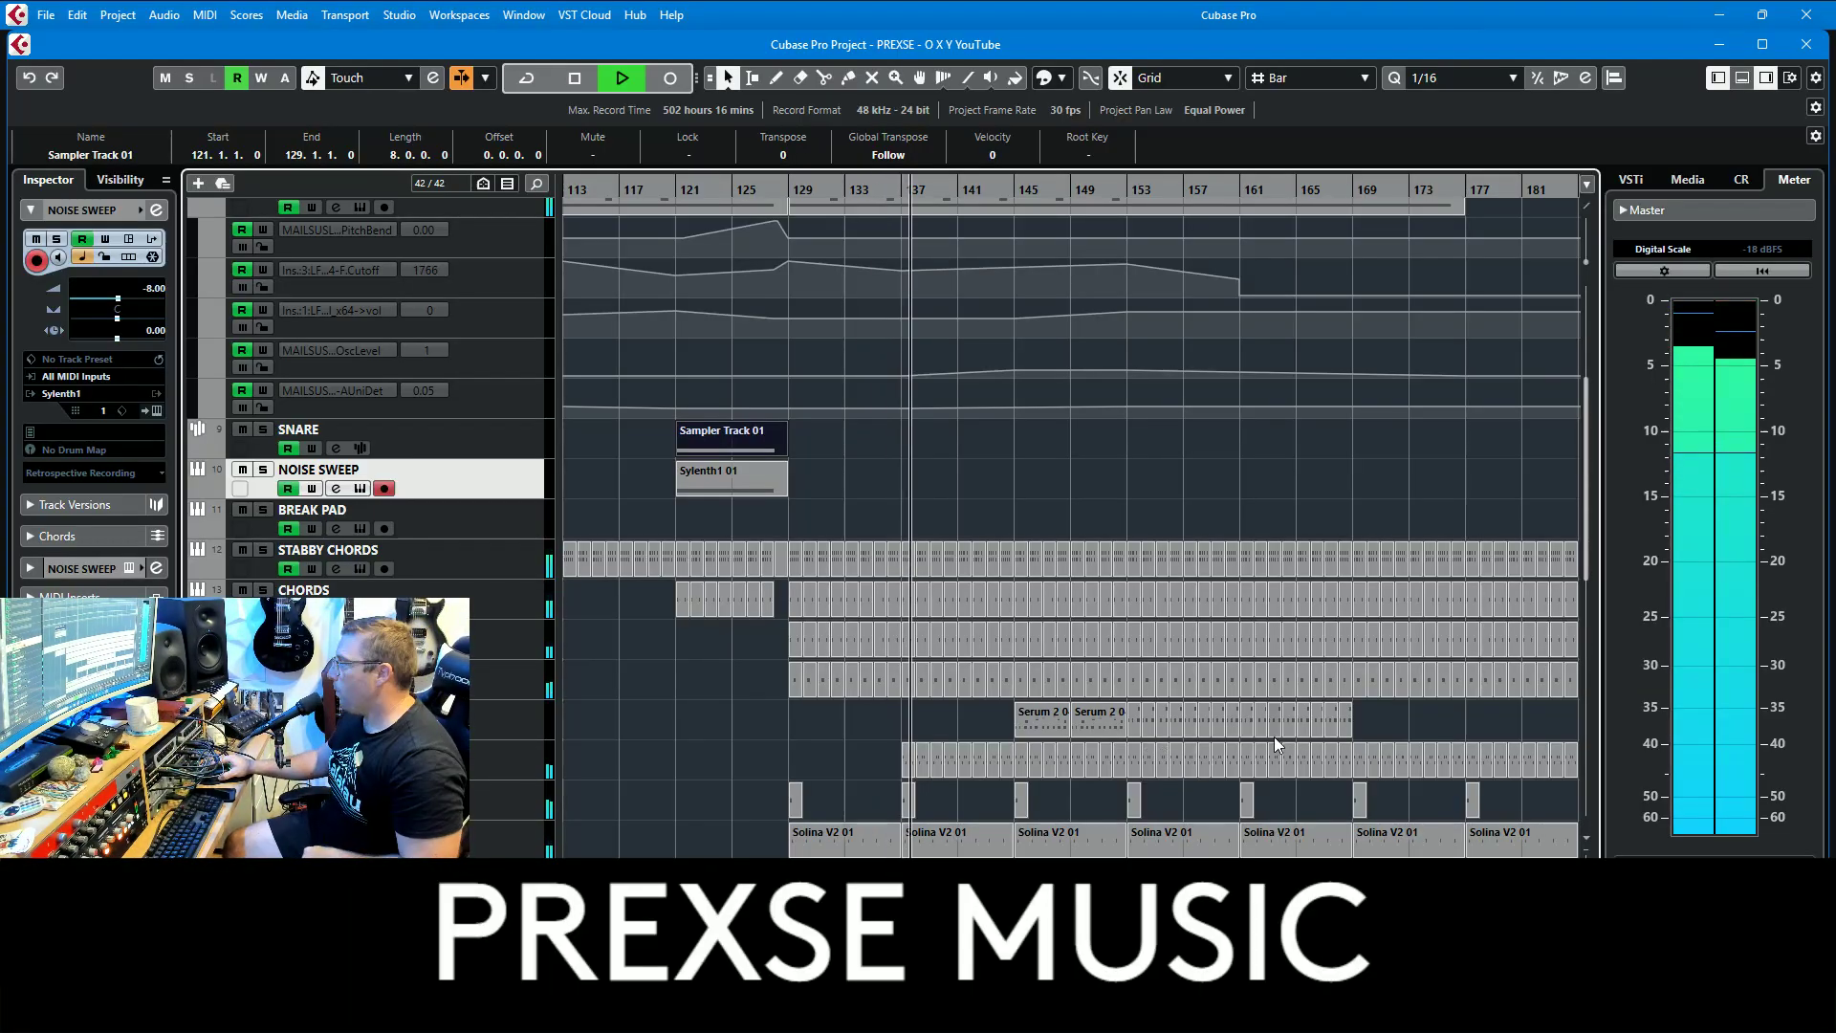
{"action": "scroll", "coordinate": [1282, 477], "scroll_direction": "down", "scroll_amount": 15}
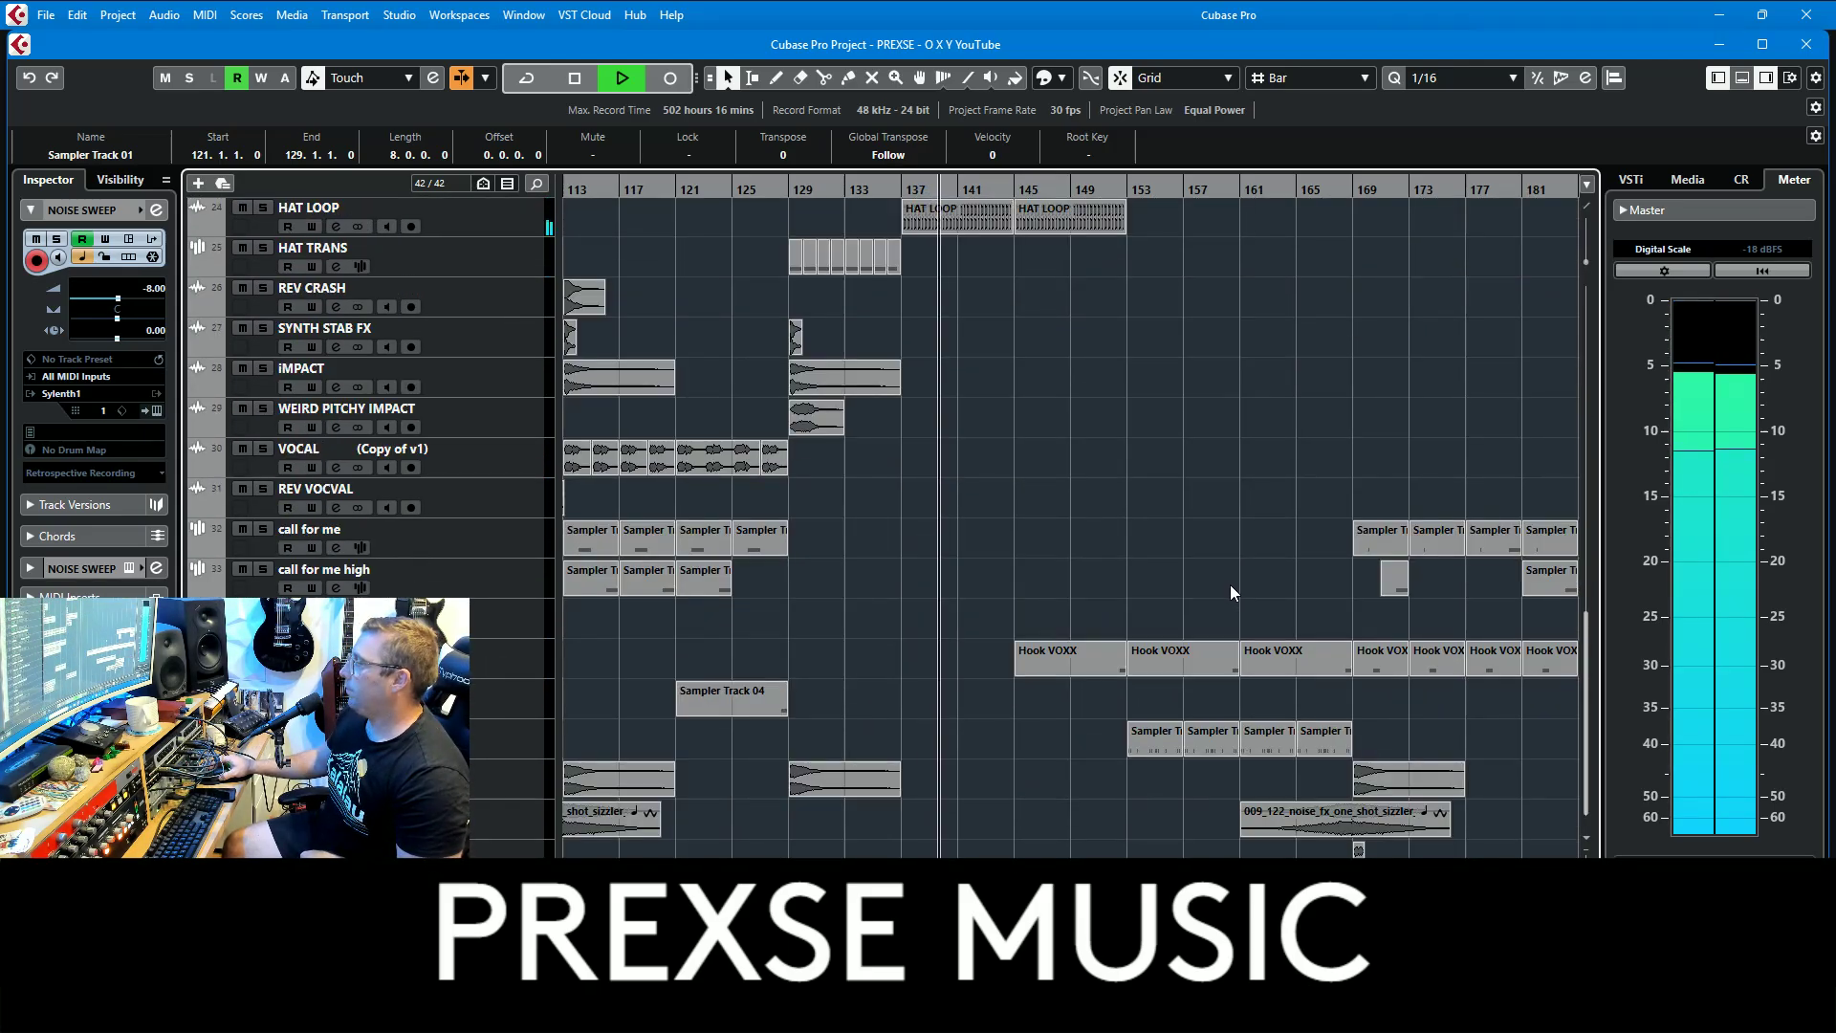
{"action": "scroll", "coordinate": [1230, 583], "scroll_direction": "up", "scroll_amount": 14}
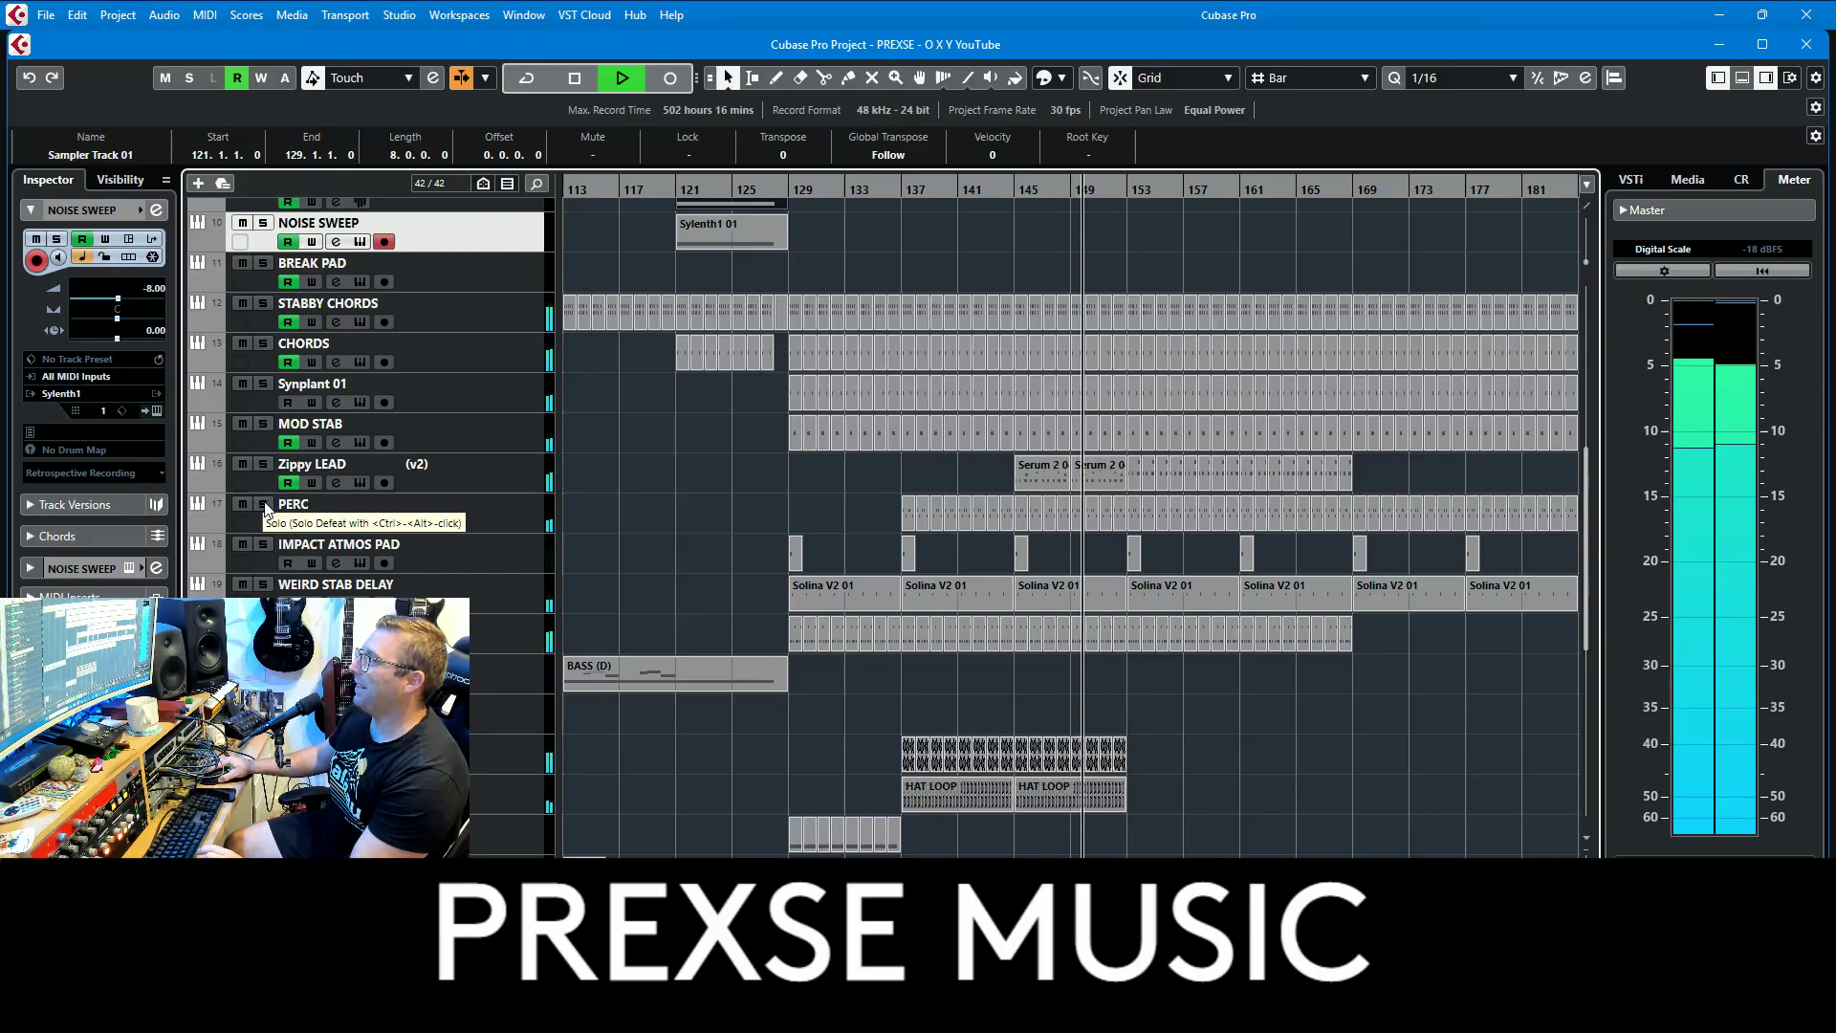
{"action": "scroll", "coordinate": [1346, 769], "scroll_direction": "down", "scroll_amount": 7}
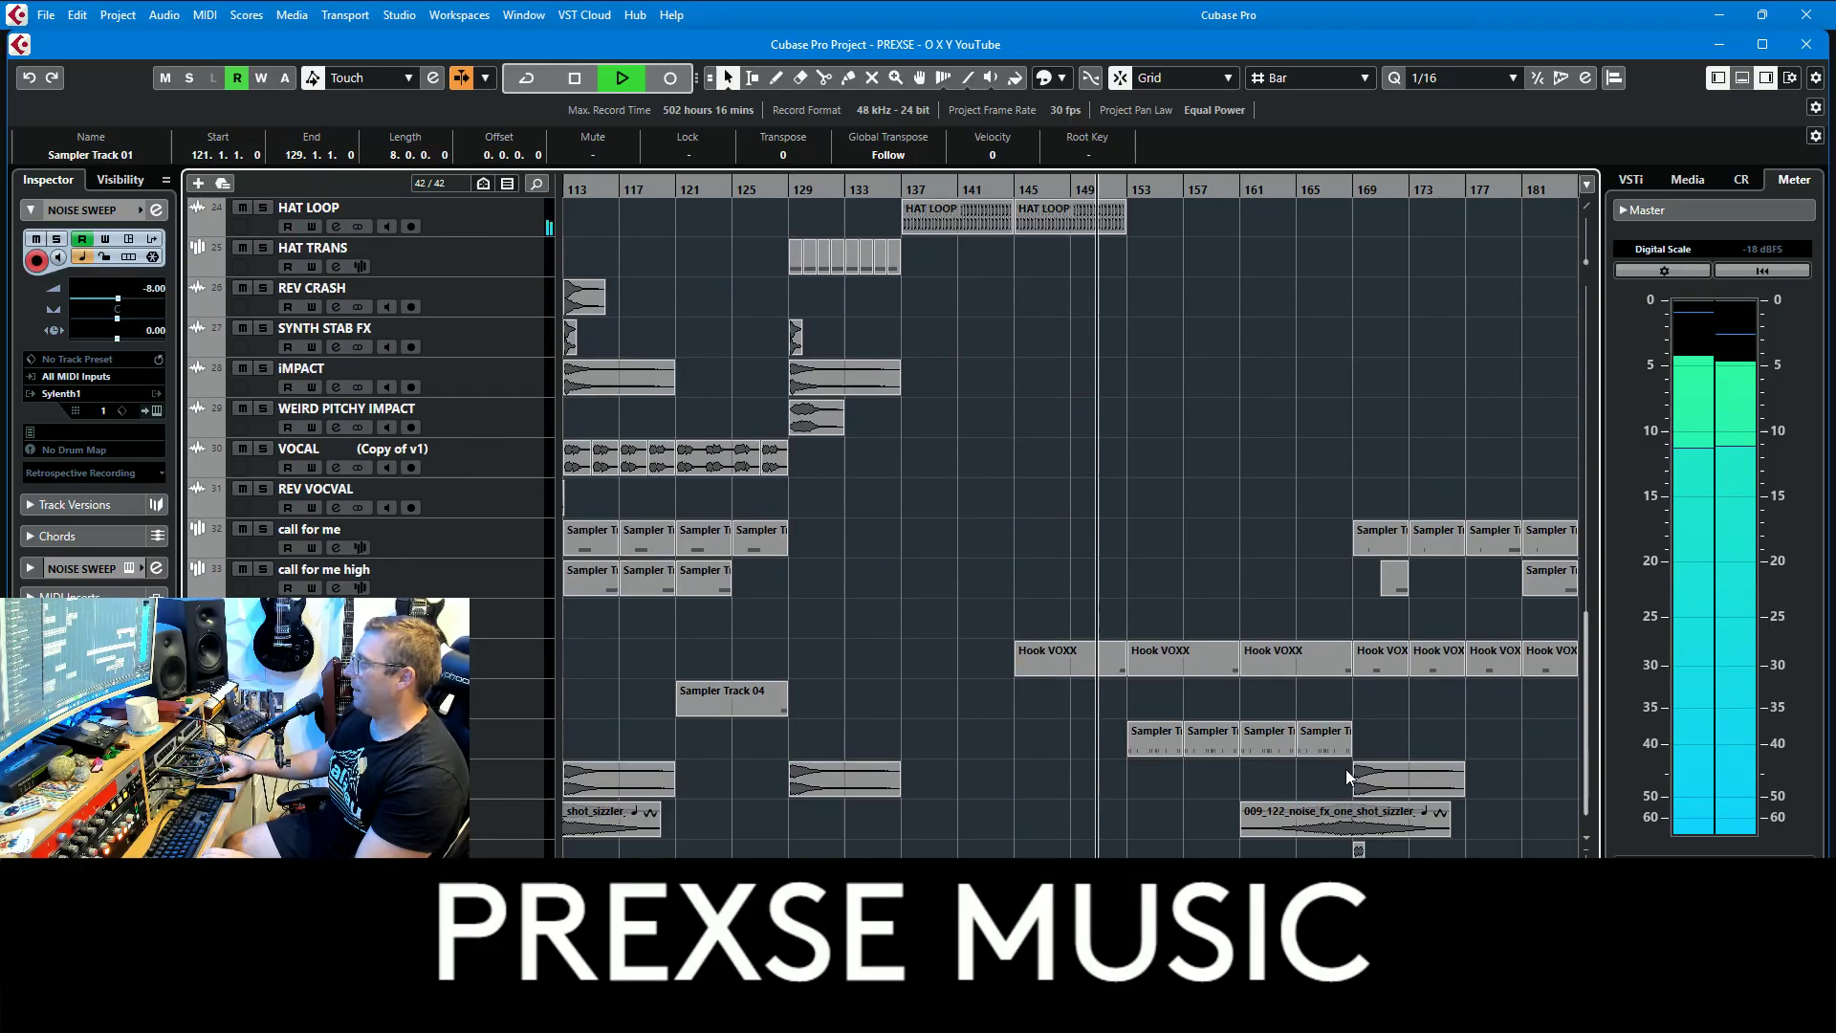
{"action": "scroll", "coordinate": [1153, 708], "scroll_direction": "right", "scroll_amount": 7}
{"action": "scroll", "coordinate": [1156, 708], "scroll_direction": "up", "scroll_amount": 7}
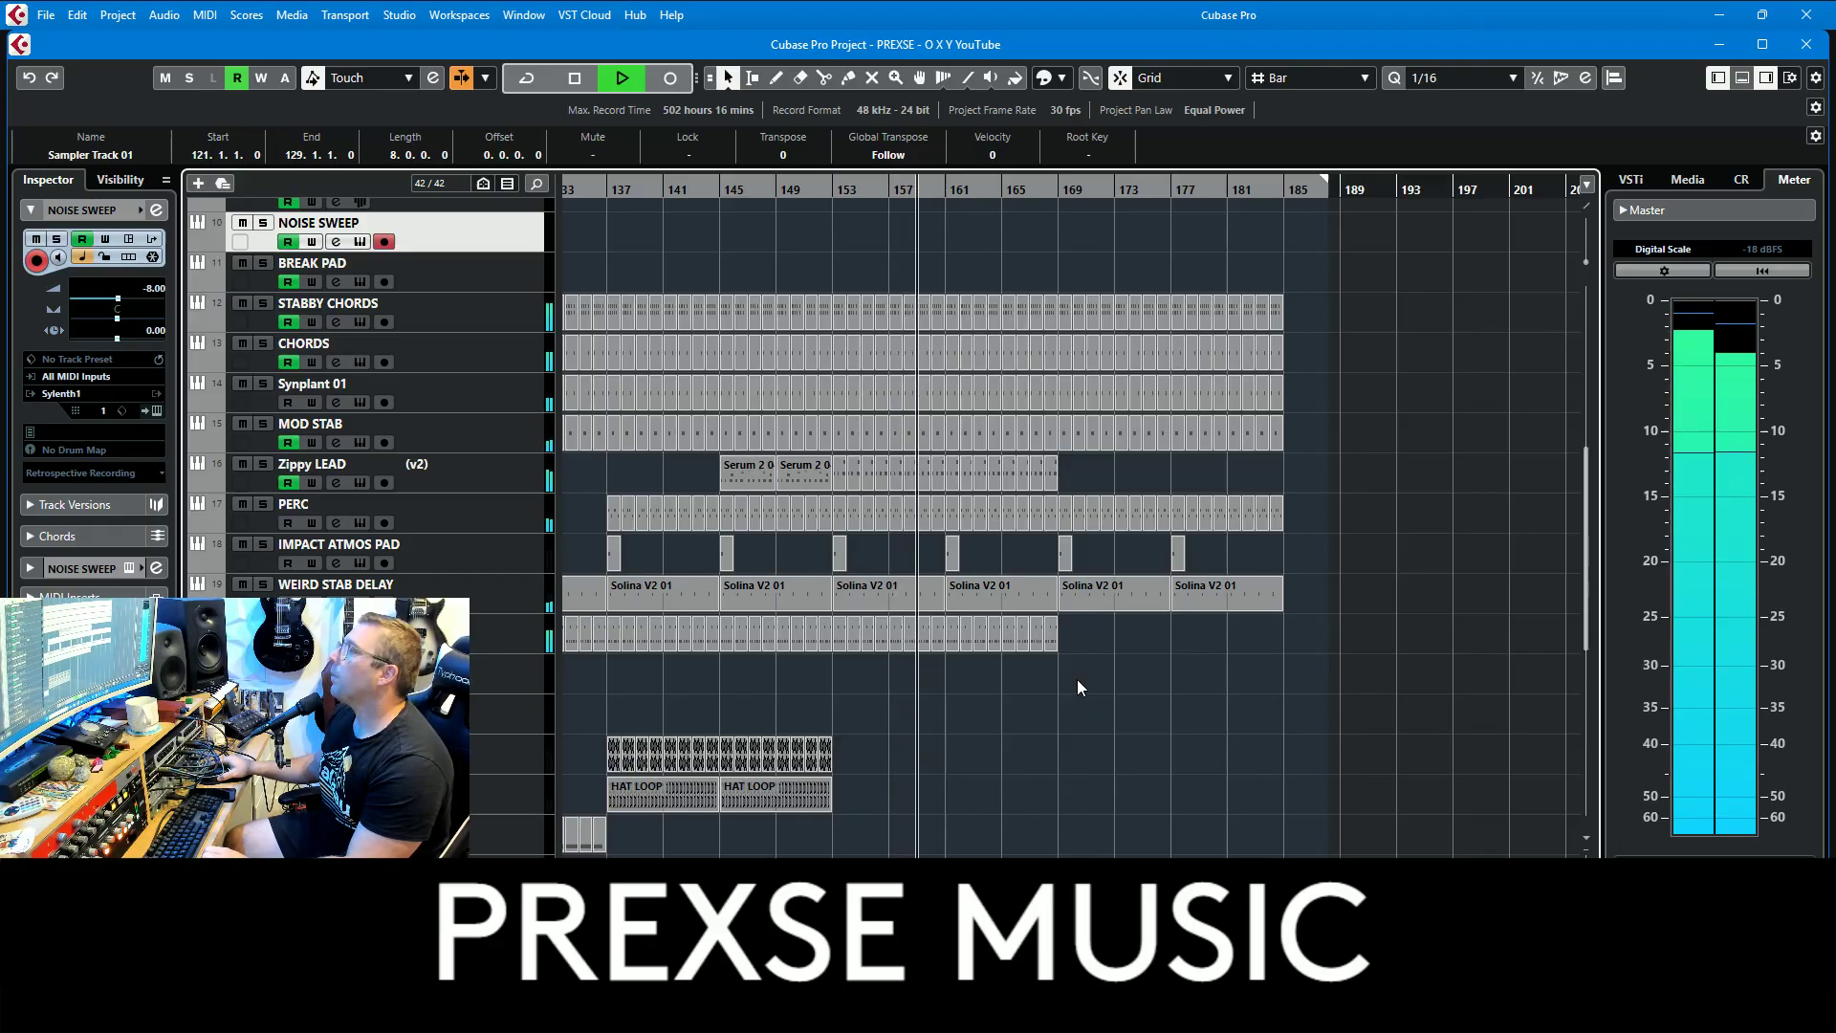
{"action": "scroll", "coordinate": [1082, 681], "scroll_direction": "down", "scroll_amount": 3}
{"action": "scroll", "coordinate": [1083, 681], "scroll_direction": "down", "scroll_amount": 3}
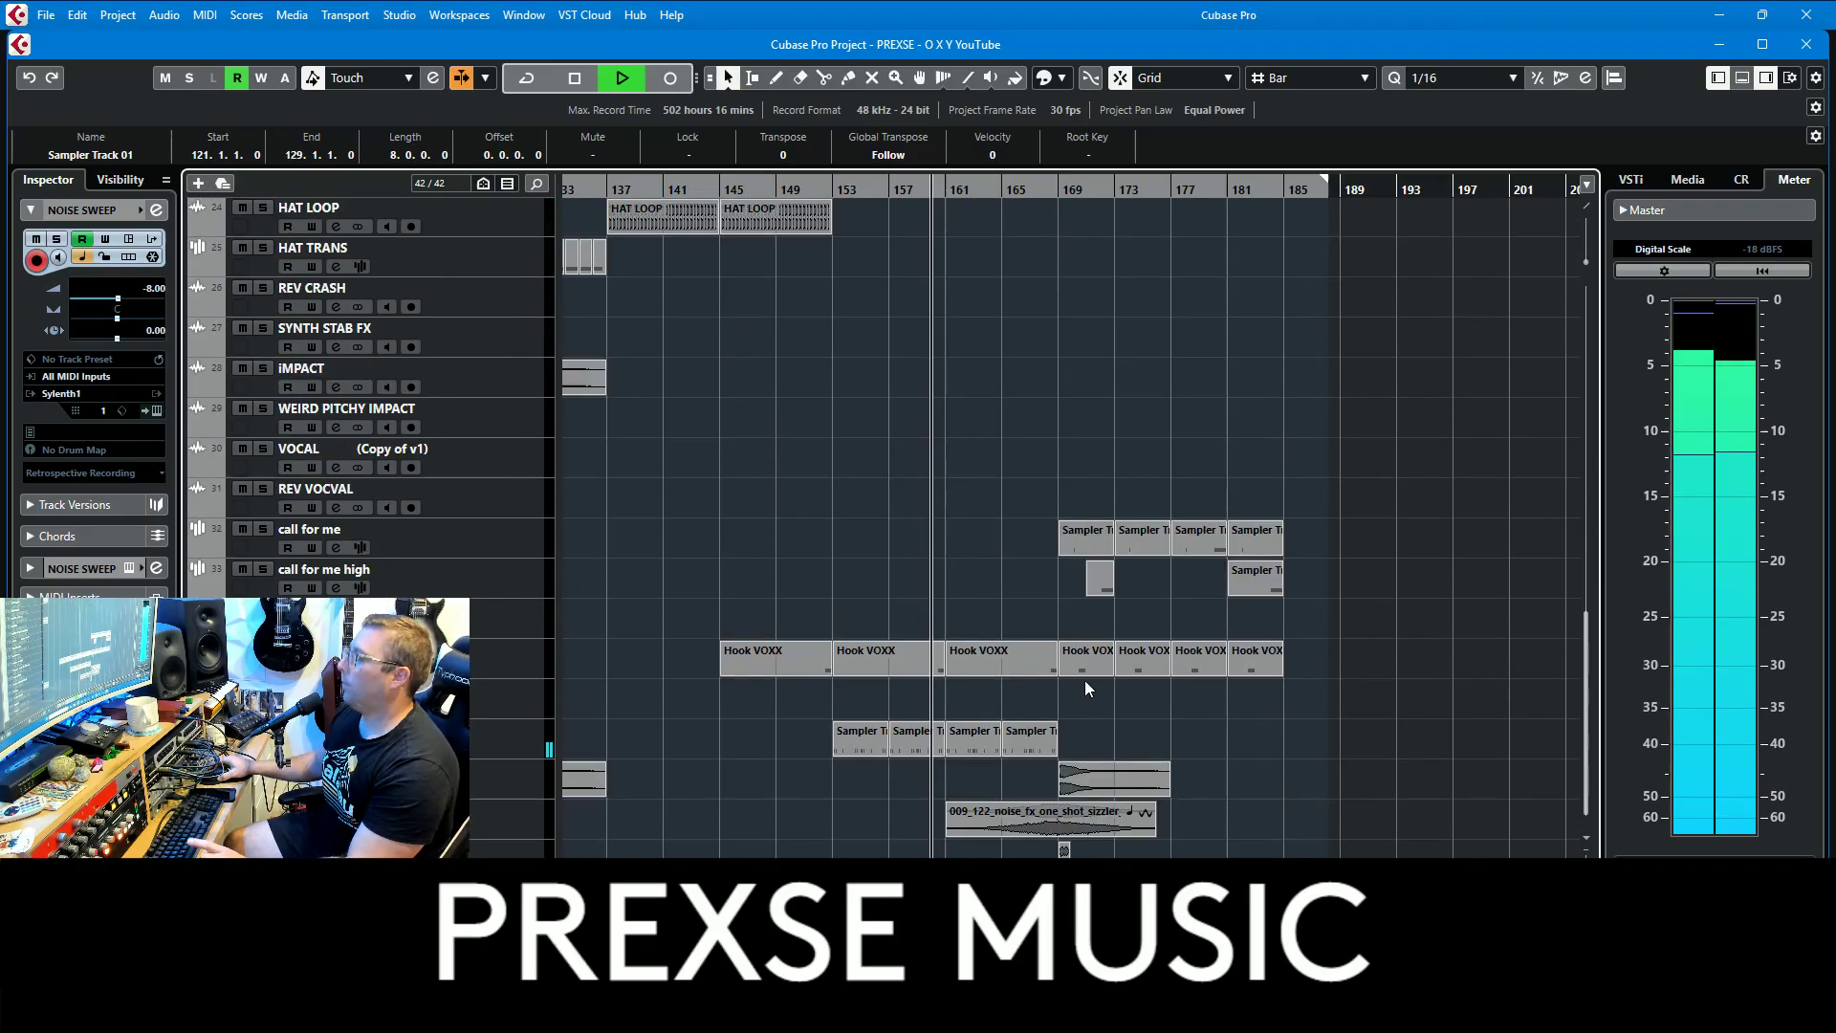
{"action": "key", "text": "space"}
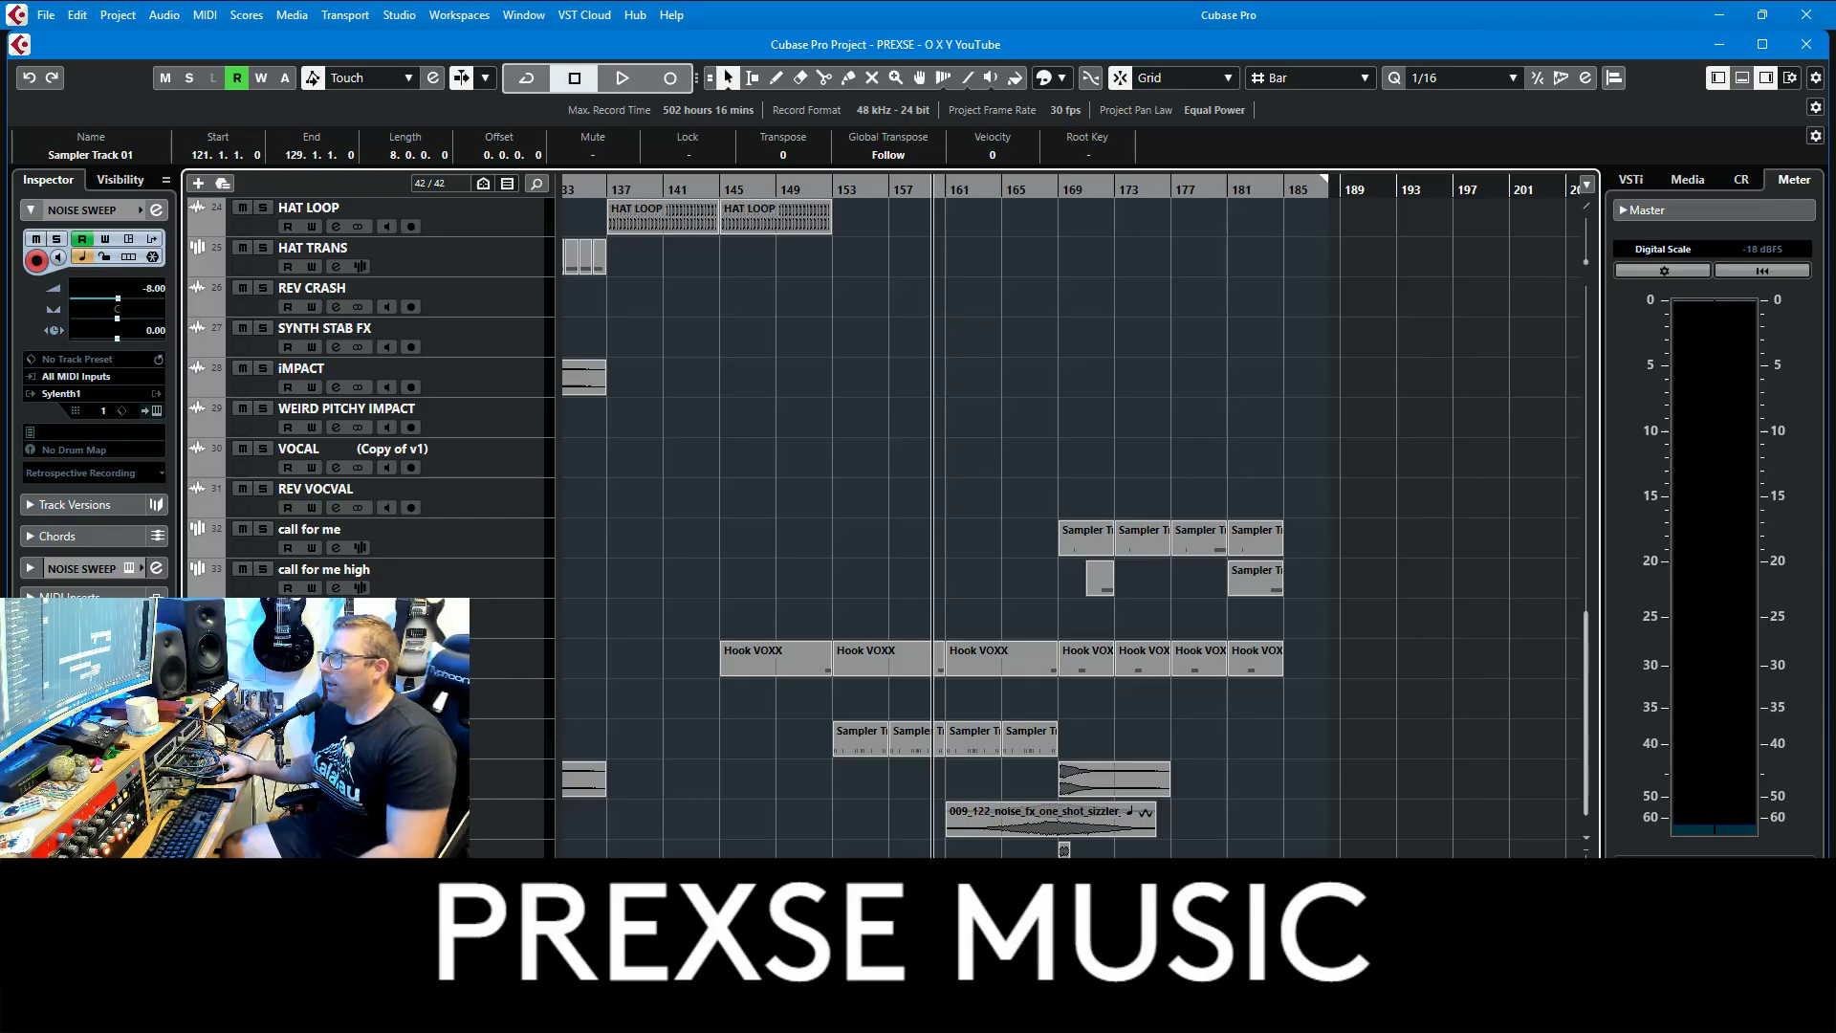
Step: Review the arrangement from about bar 93 through its end with playback stopped, focusing on the chord, stab and lead tracks
{"action": "scroll", "coordinate": [890, 491], "scroll_direction": "left", "scroll_amount": 10}
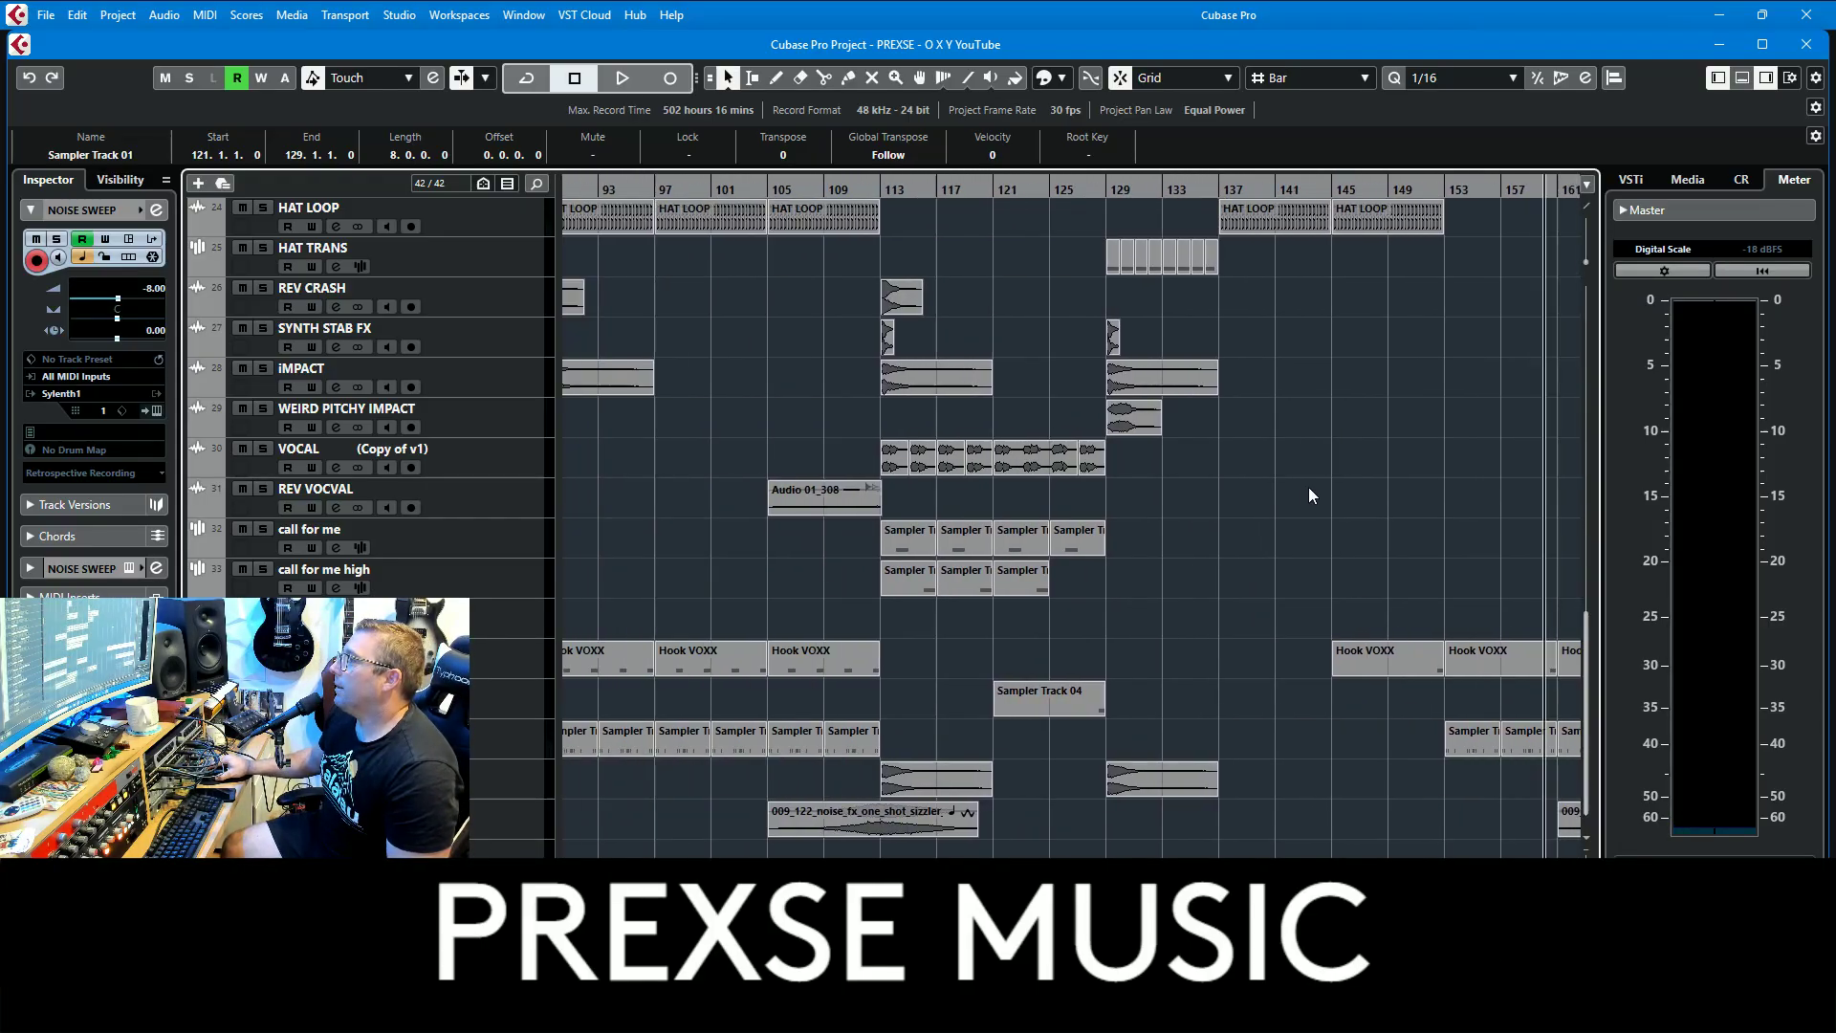
{"action": "scroll", "coordinate": [1244, 548], "scroll_direction": "up", "scroll_amount": 8}
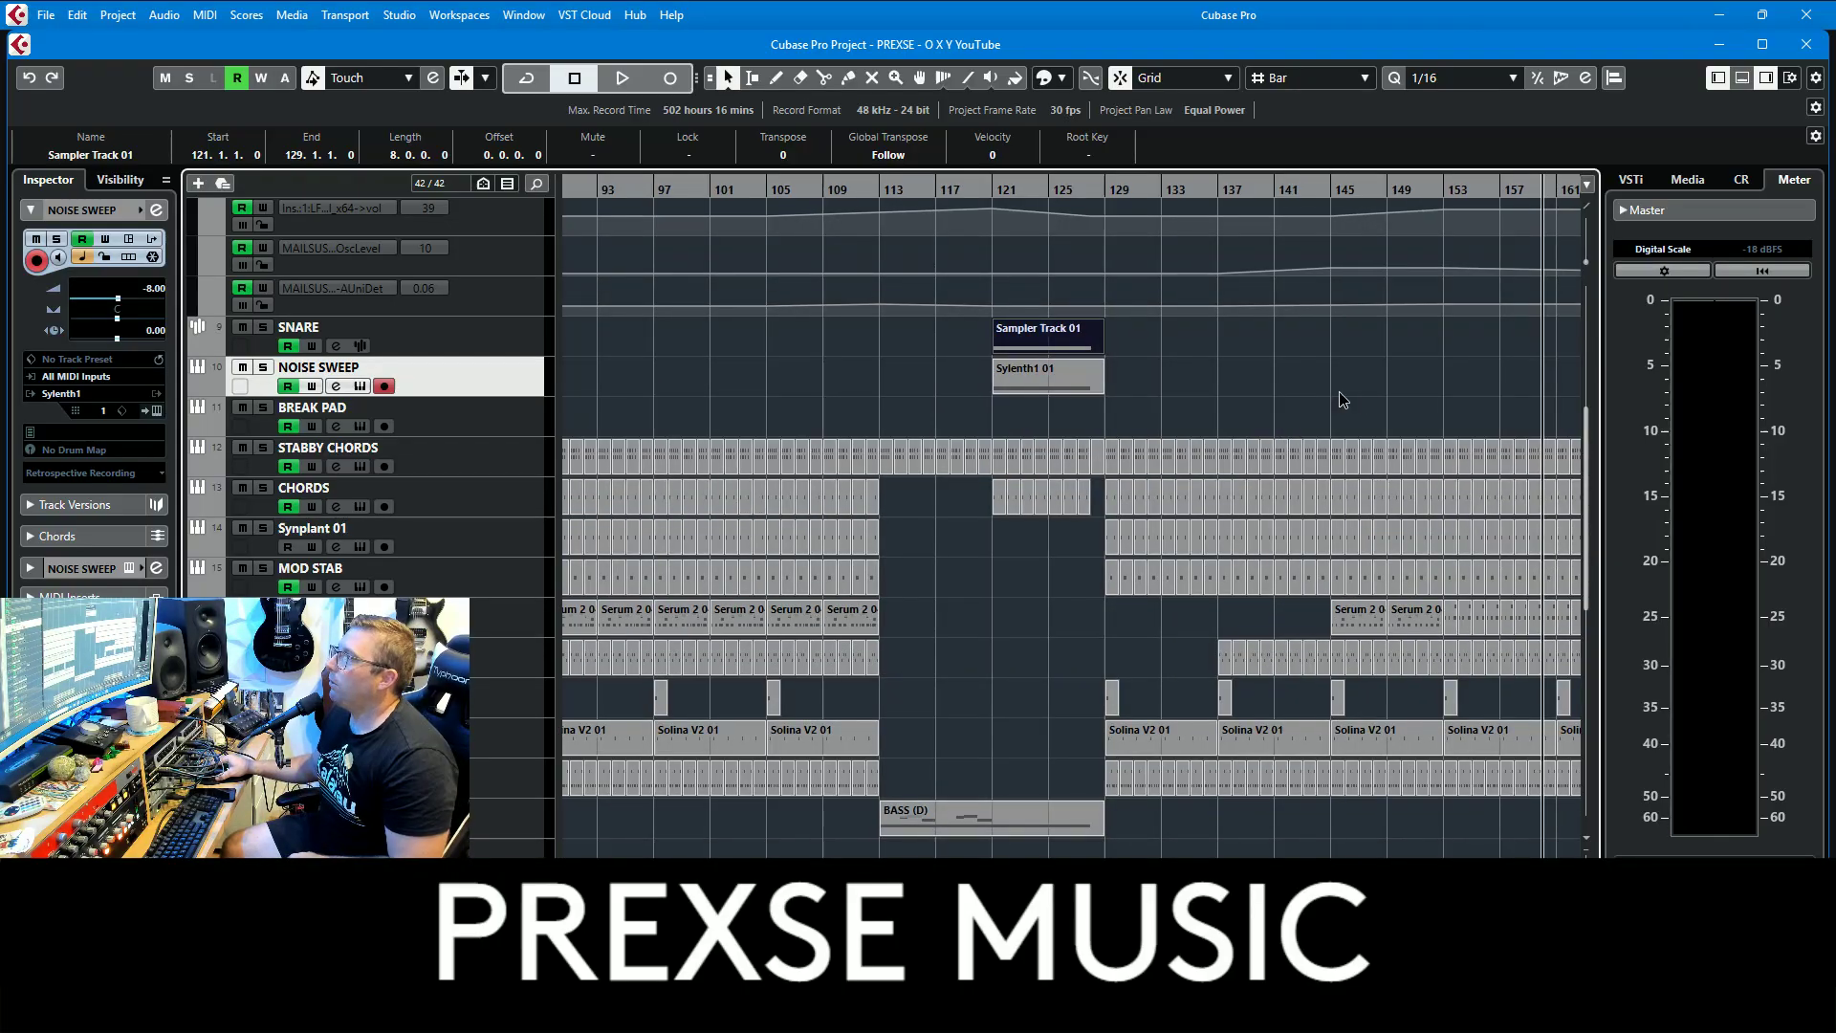
{"action": "scroll", "coordinate": [1339, 397], "scroll_direction": "right", "scroll_amount": 4}
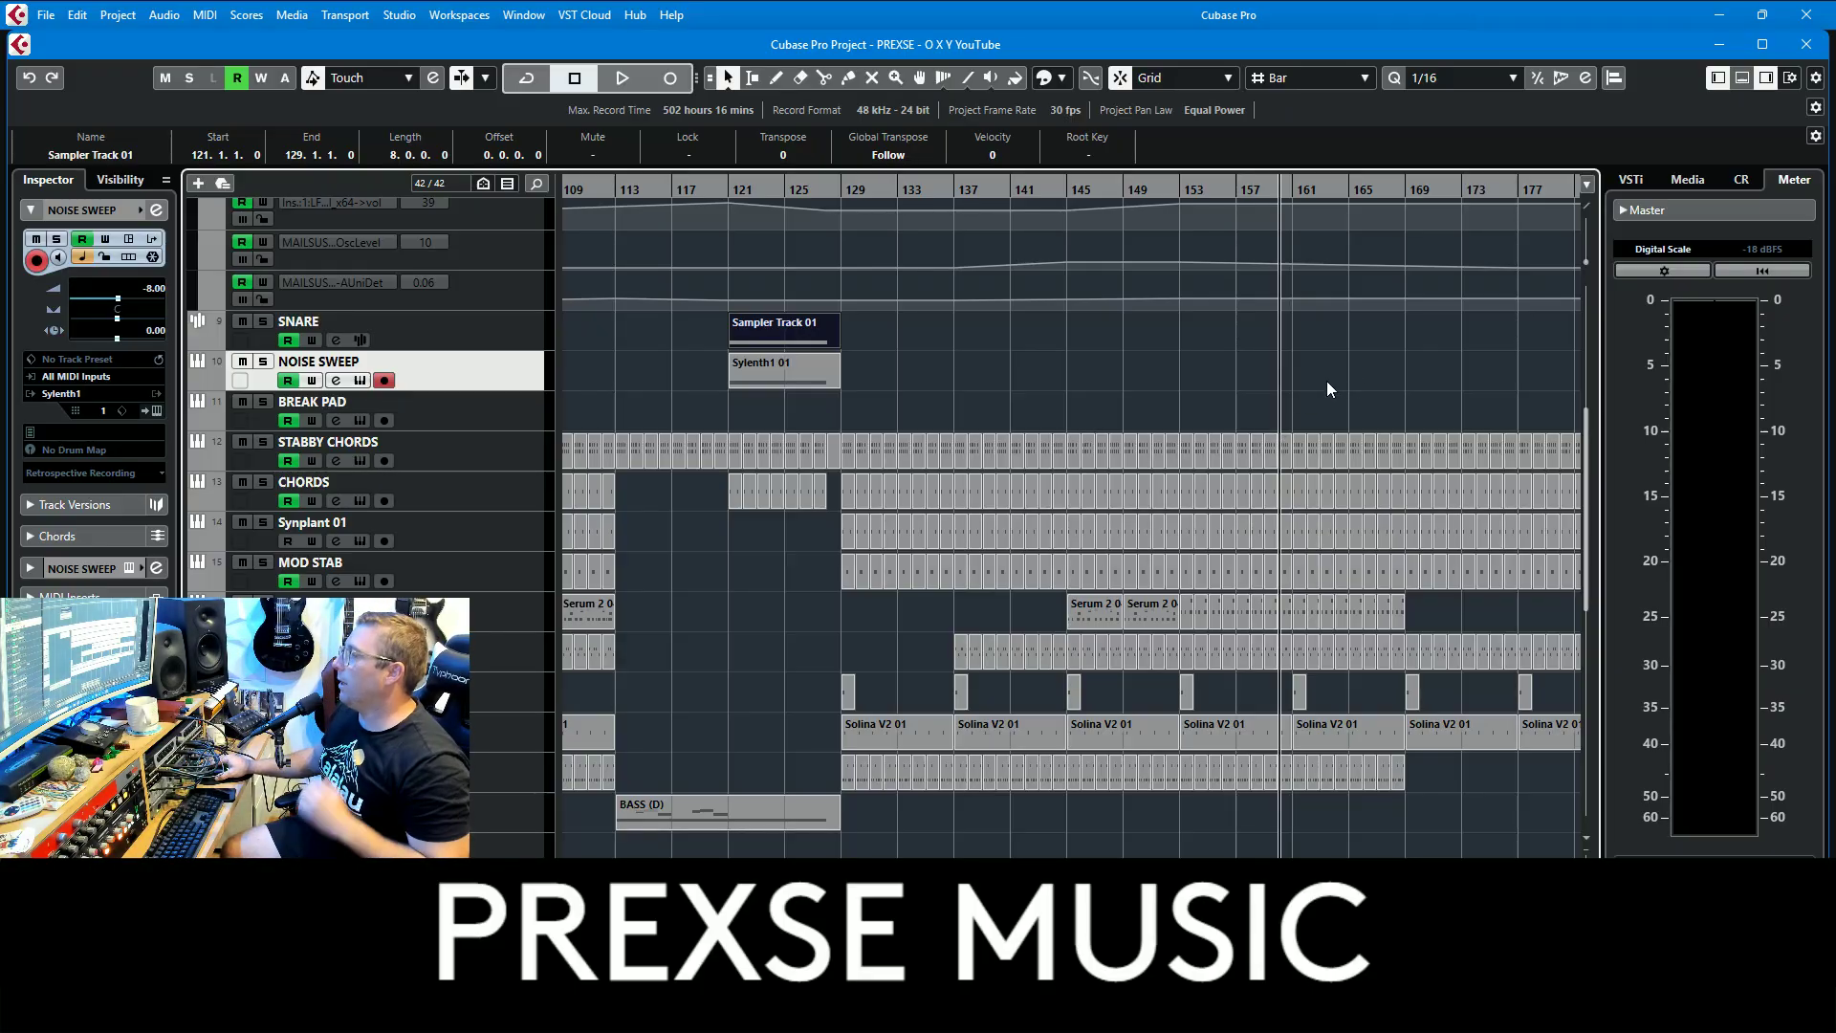
{"action": "left_click_drag", "start_coordinate": [1343, 379], "coordinate": [1150, 379]}
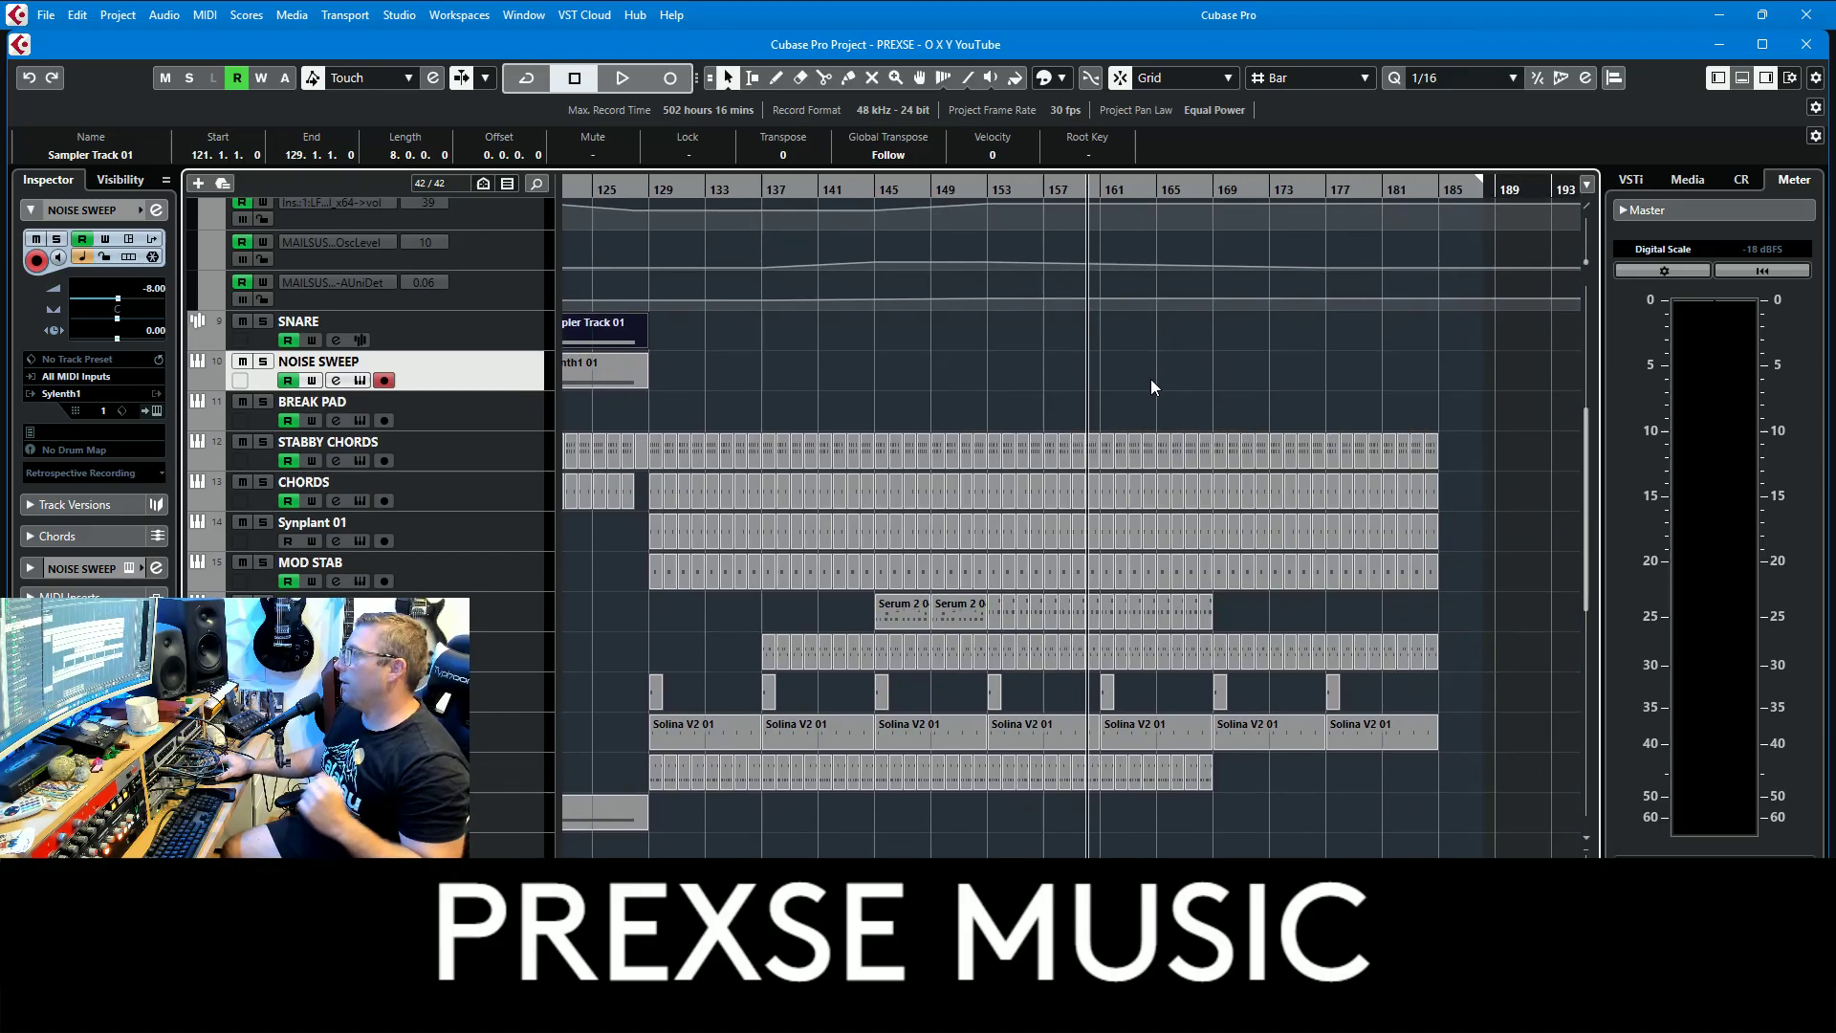